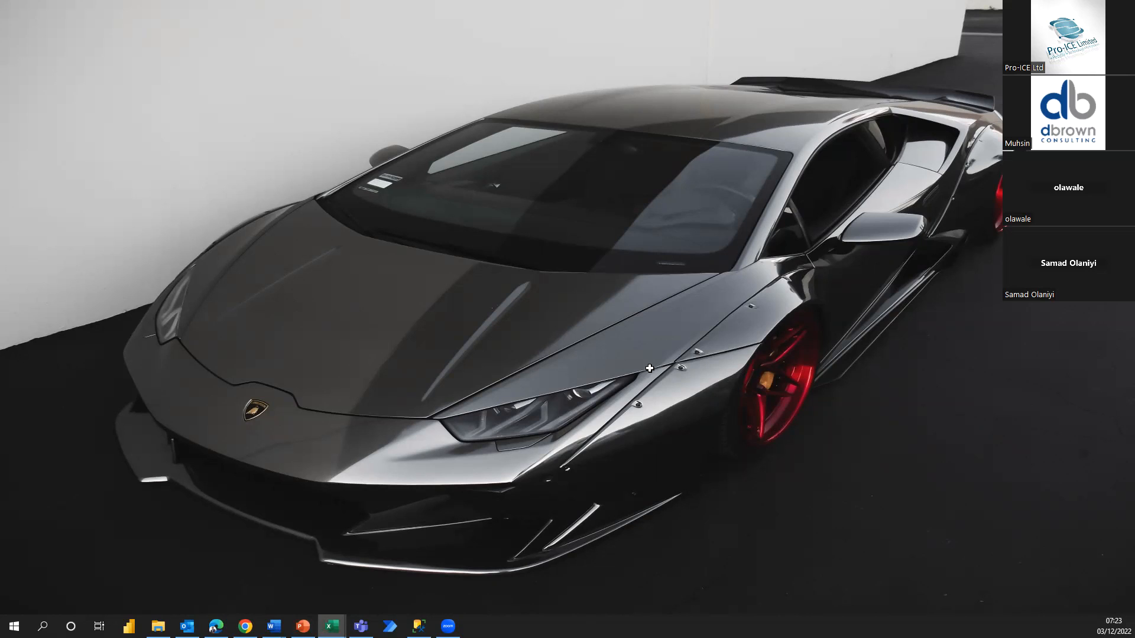
- Switch to the Excel data model workbook and examine the field classification table on Sheet1, from Order ID to Profit
key(super+Up)
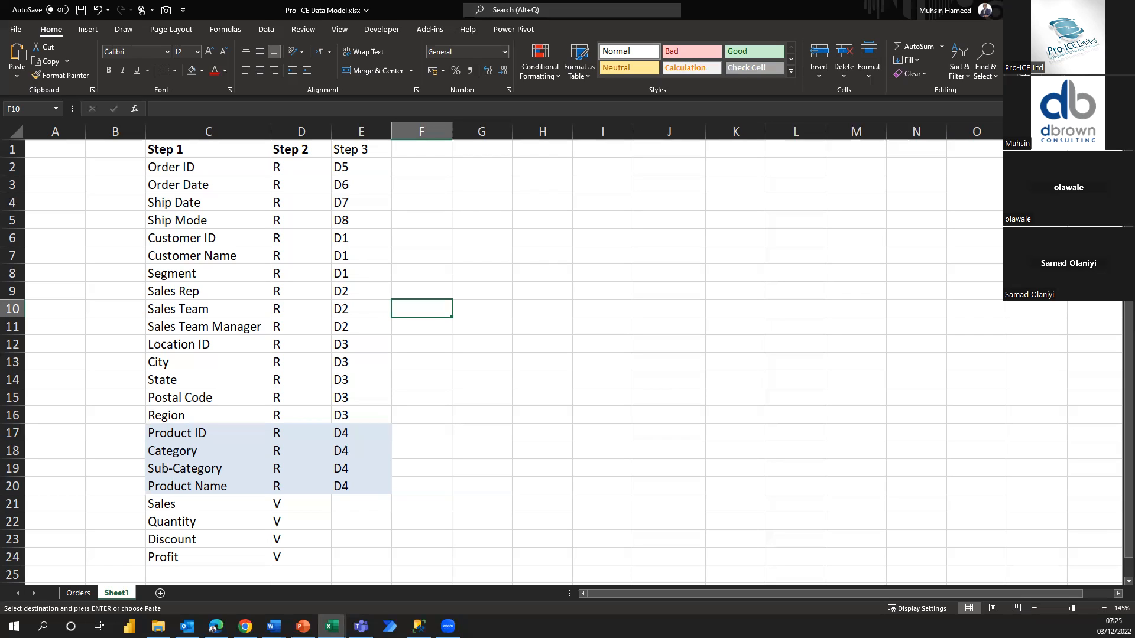
click(319, 243)
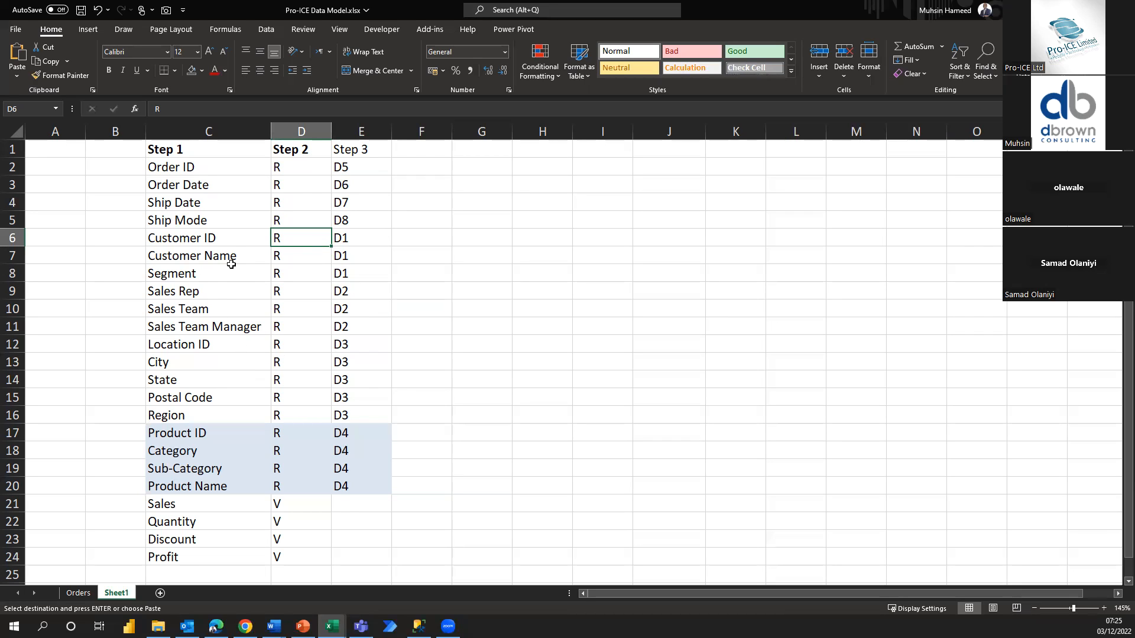
drag(192, 152, 361, 558)
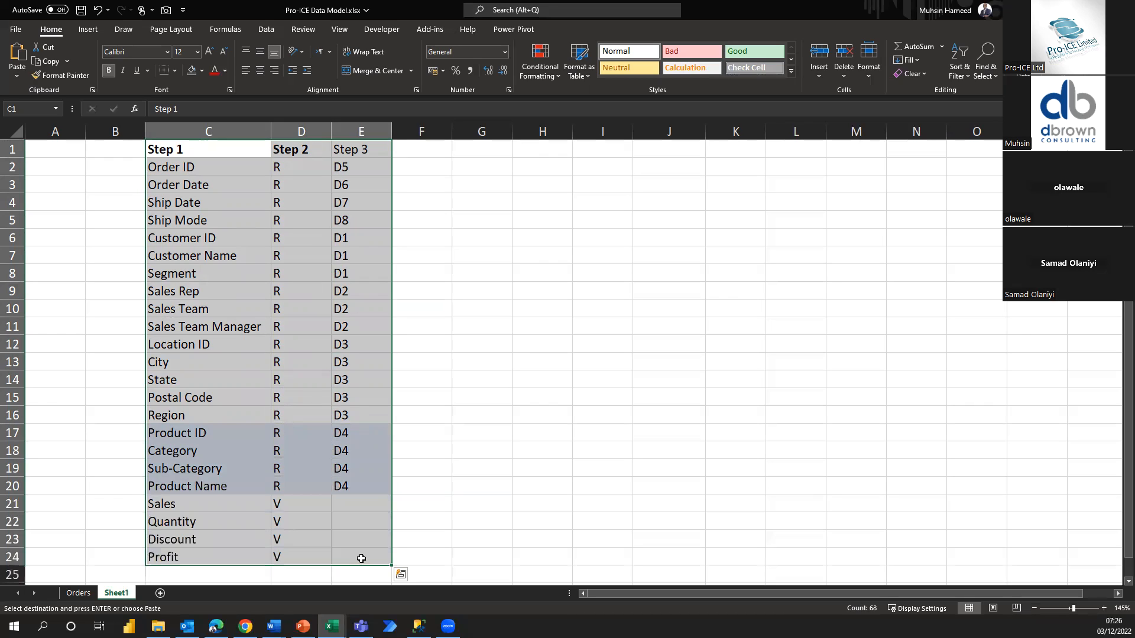
click(366, 452)
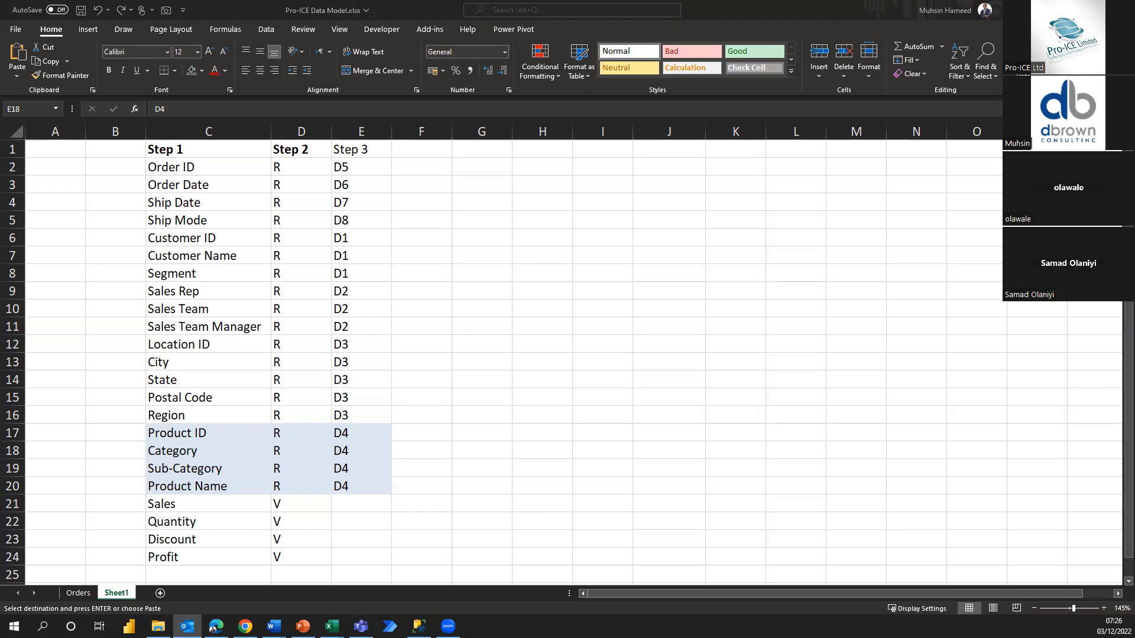
- Switch to the PowerPoint slideshow, review the Data Modeling Steps slide, and show its first point, Identify all Report fields
key(alt+Tab)
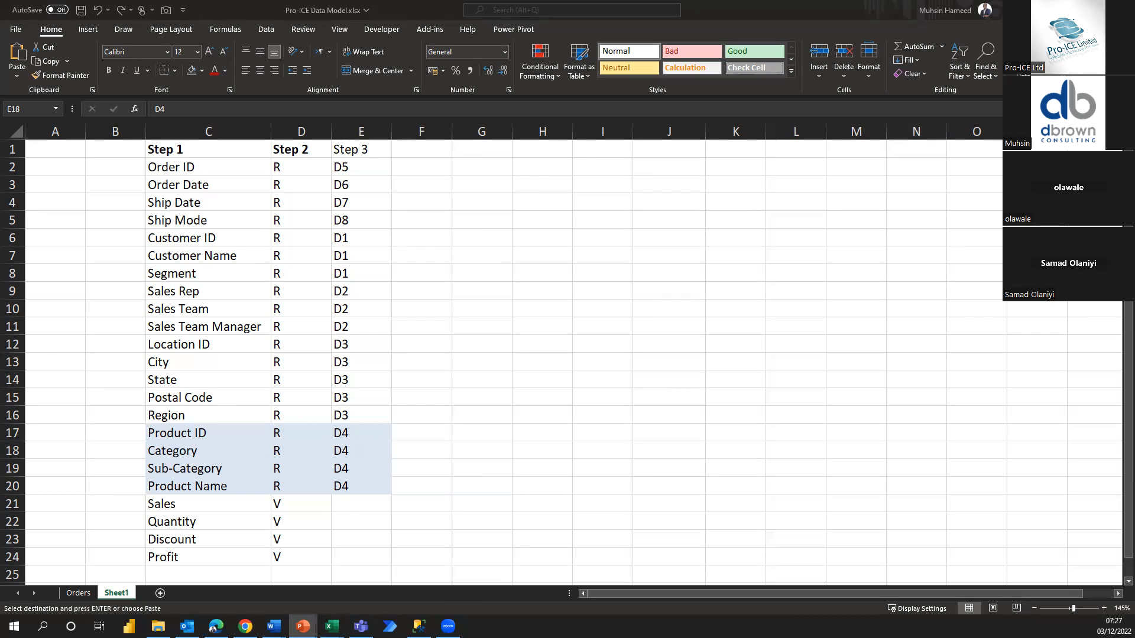
key(alt+Tab)
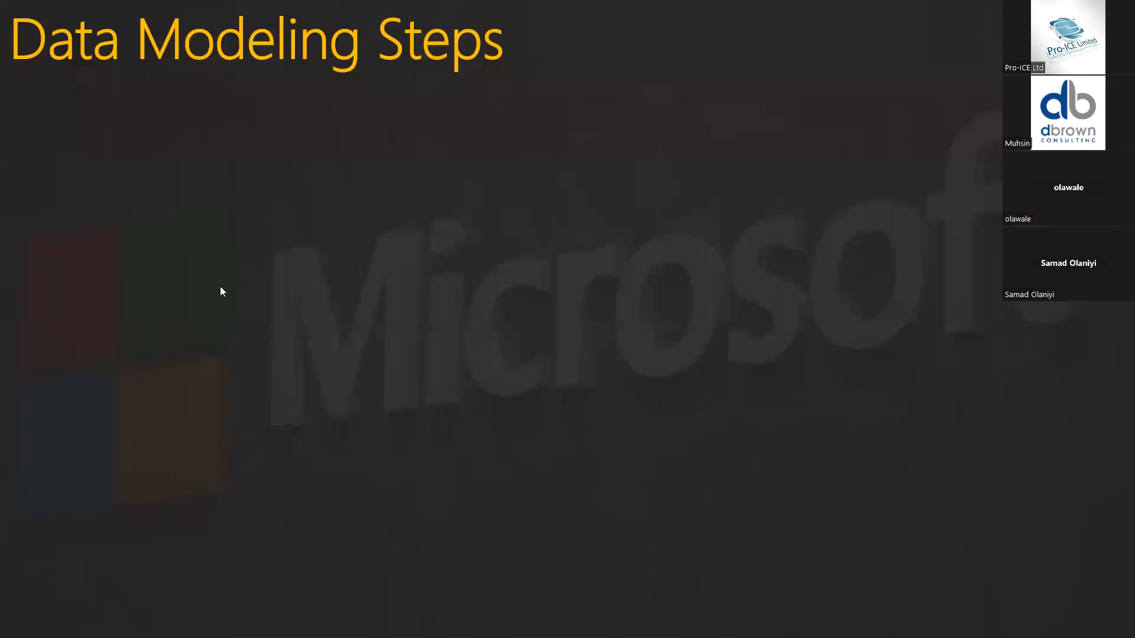
scroll(220, 286, down, 5)
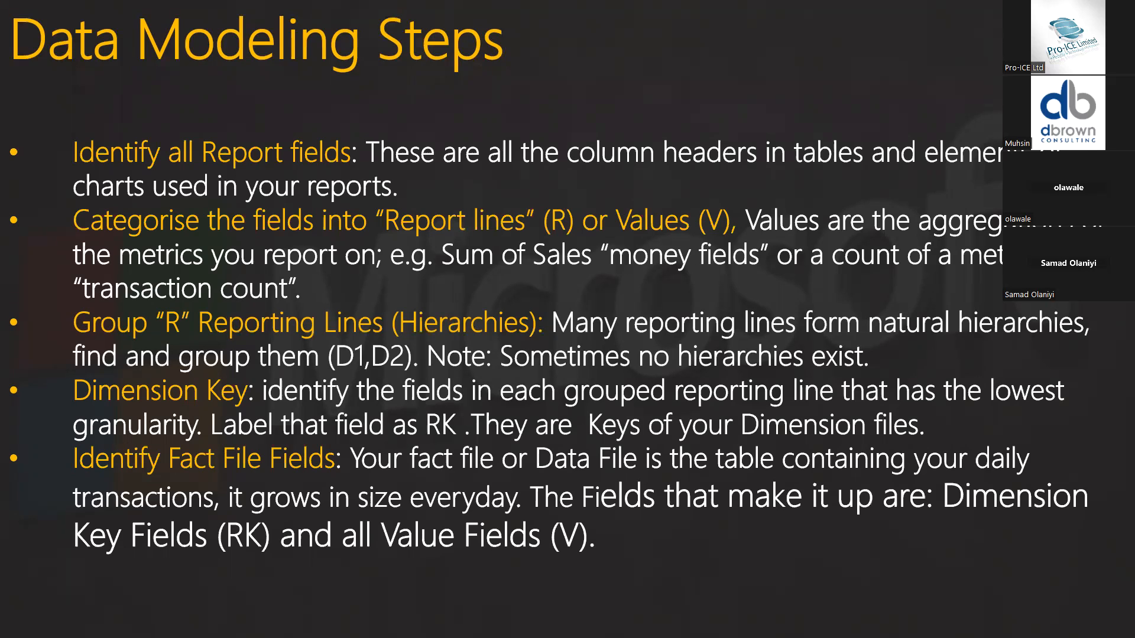
key(Right)
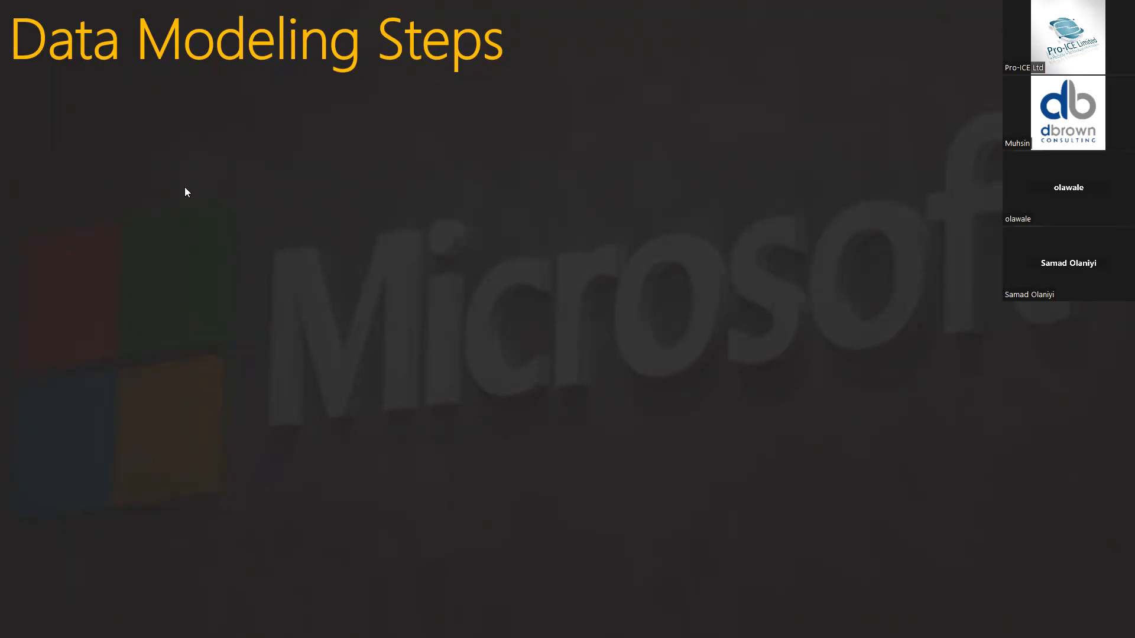
click(265, 288)
click(264, 288)
scroll(265, 288, up, 1)
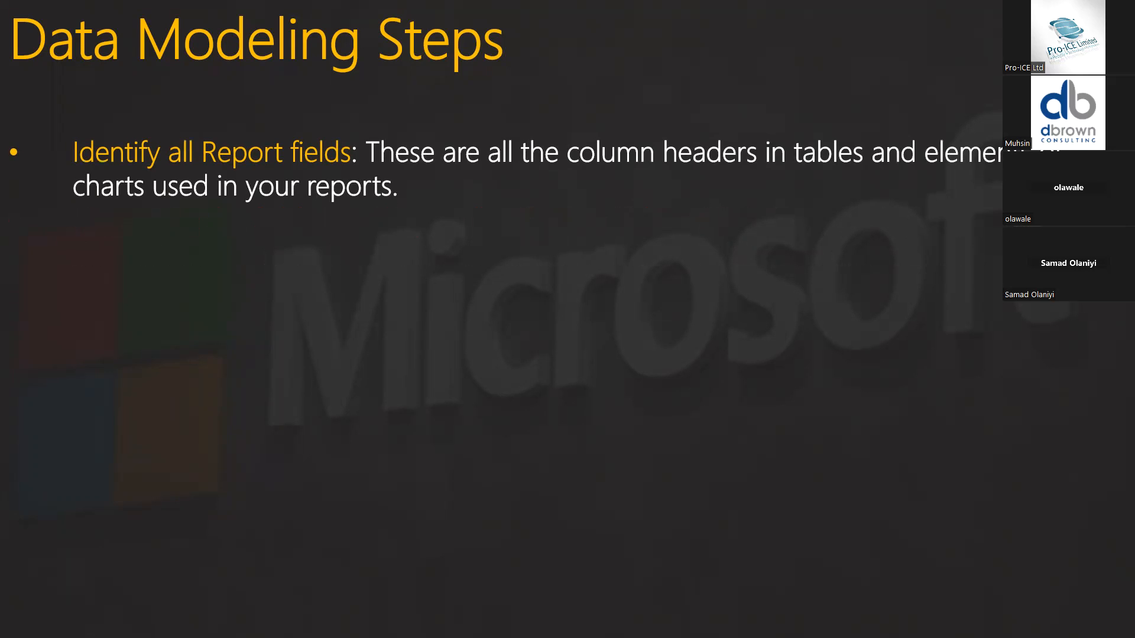
- Switch back to Excel and examine the column headers across the Orders sheet, from Order ID to Profit
key(alt+Tab)
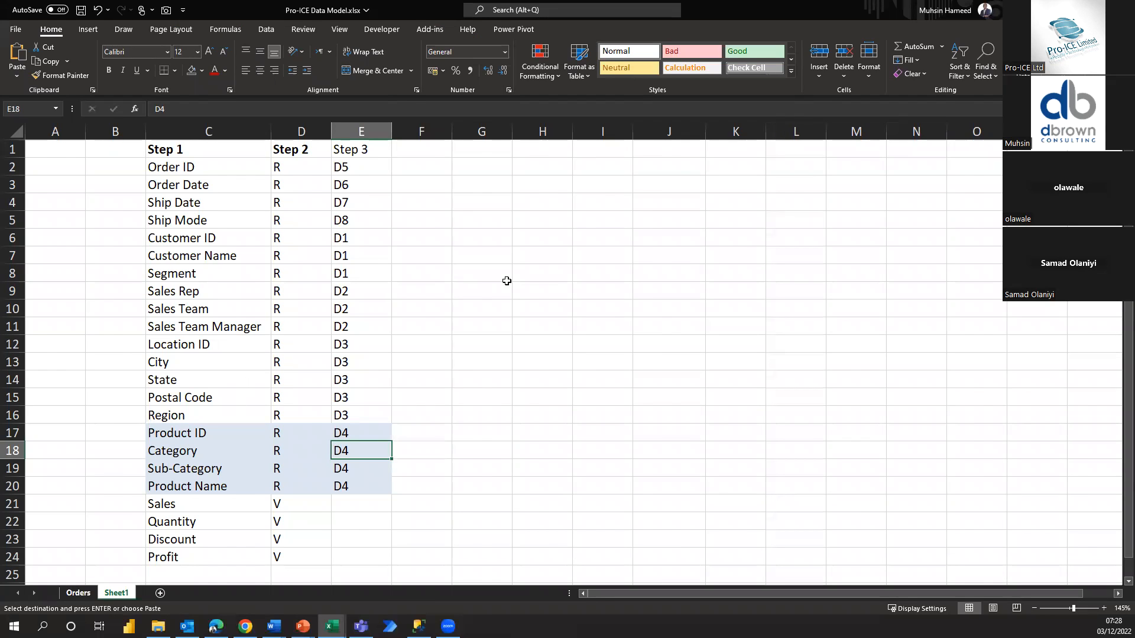
key(ctrl+Page_Up)
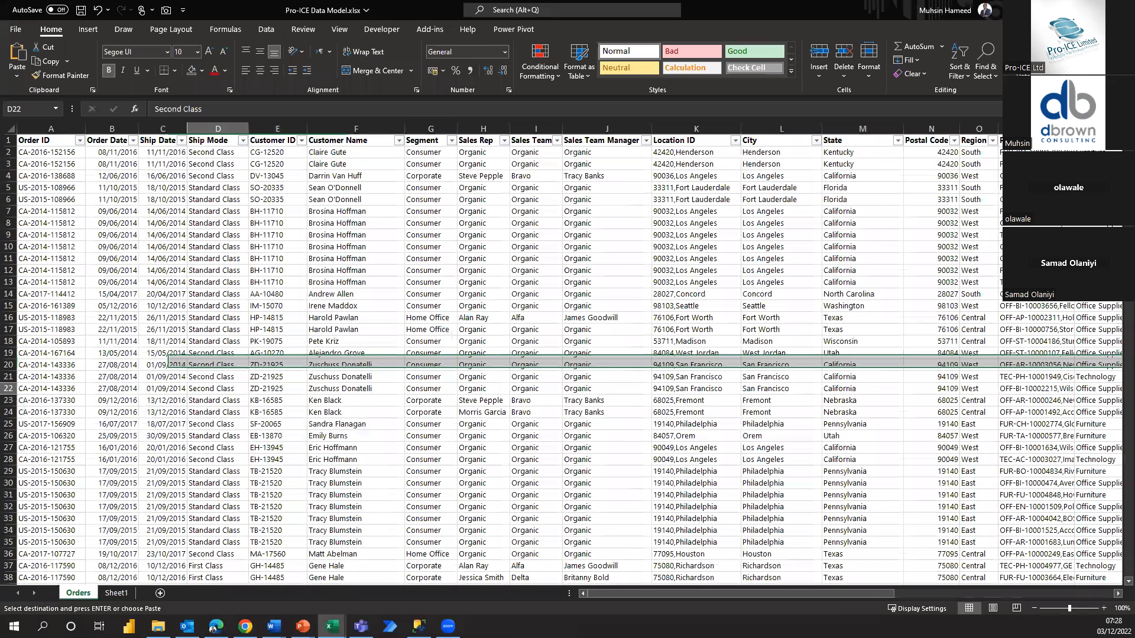
scroll(569, 362, right, 3)
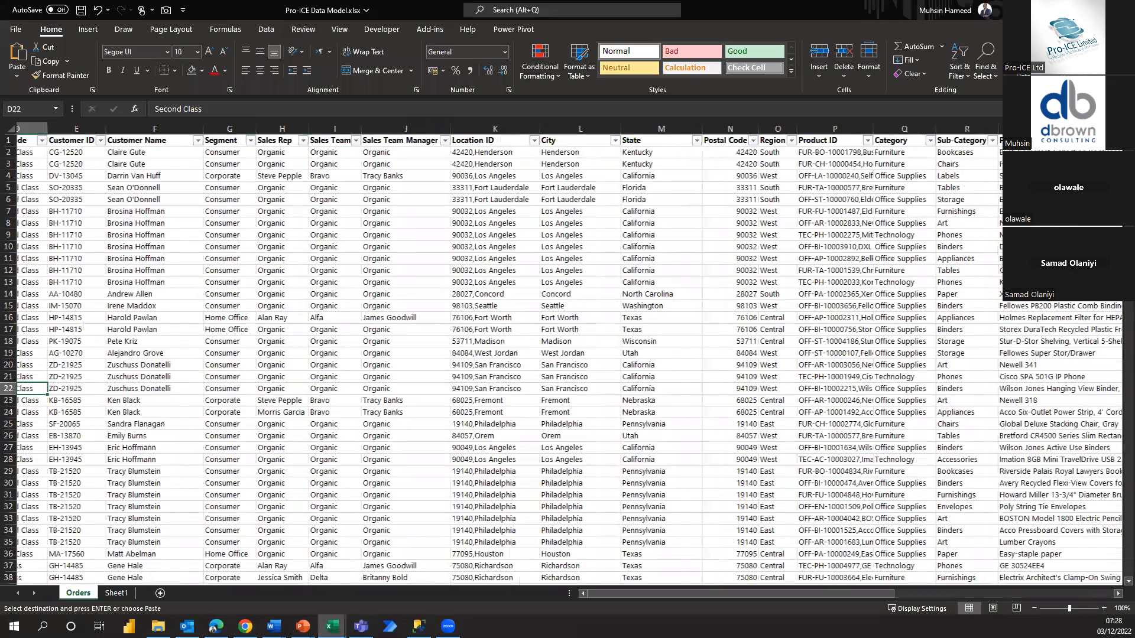
scroll(567, 361, right, 8)
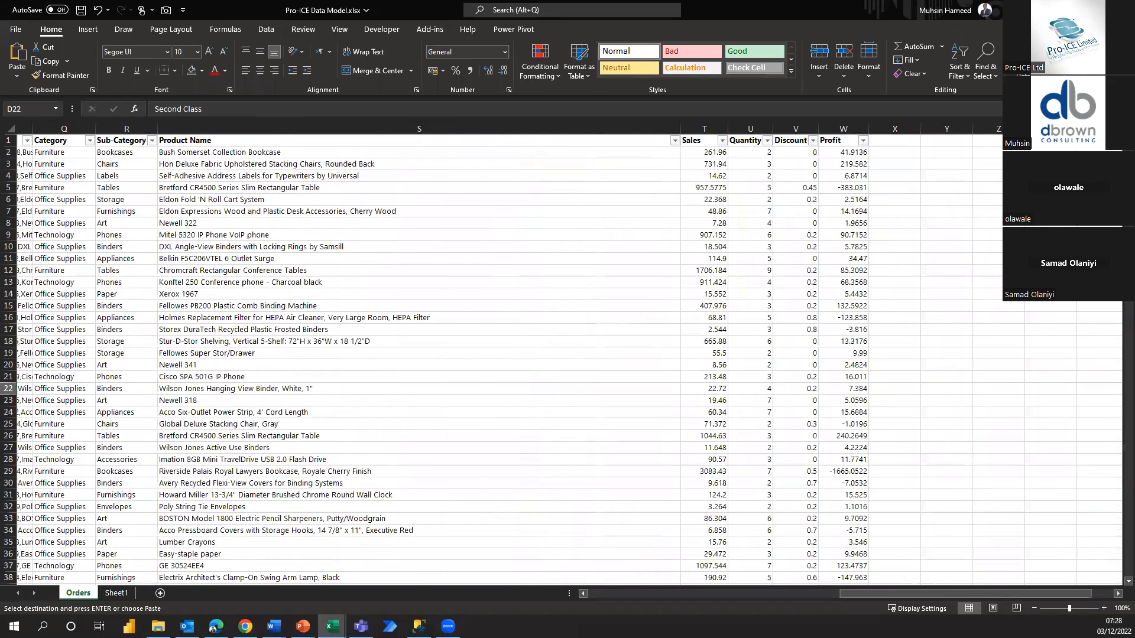
scroll(567, 361, left, 10)
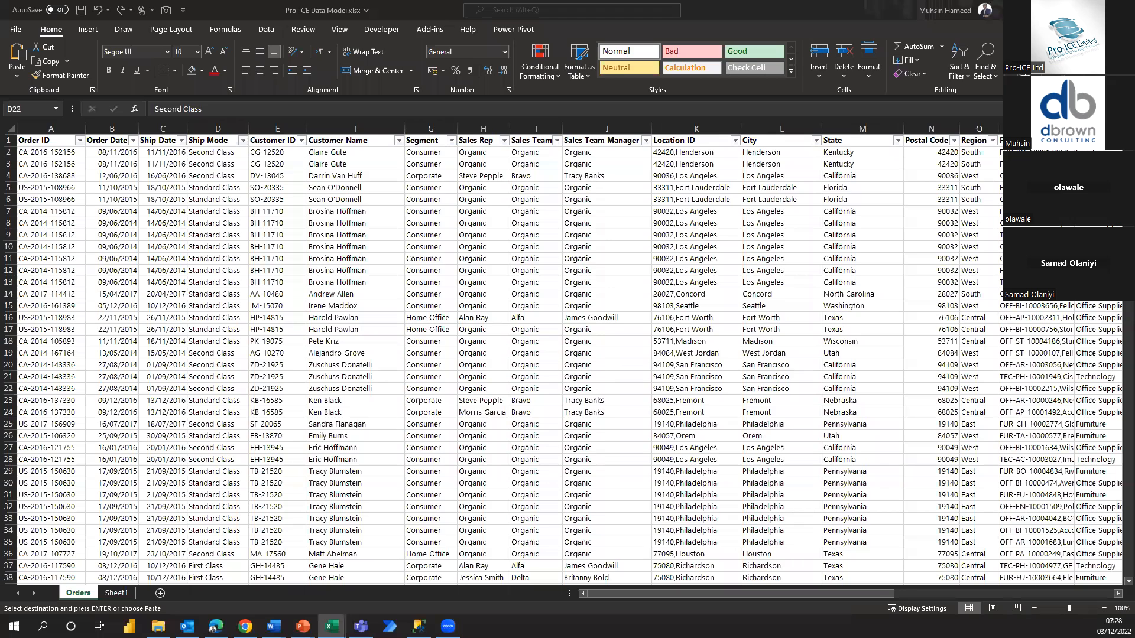
- Delete the whole field classification table in columns C to E of Sheet1, shifting the remaining cells left
key(alt+Tab)
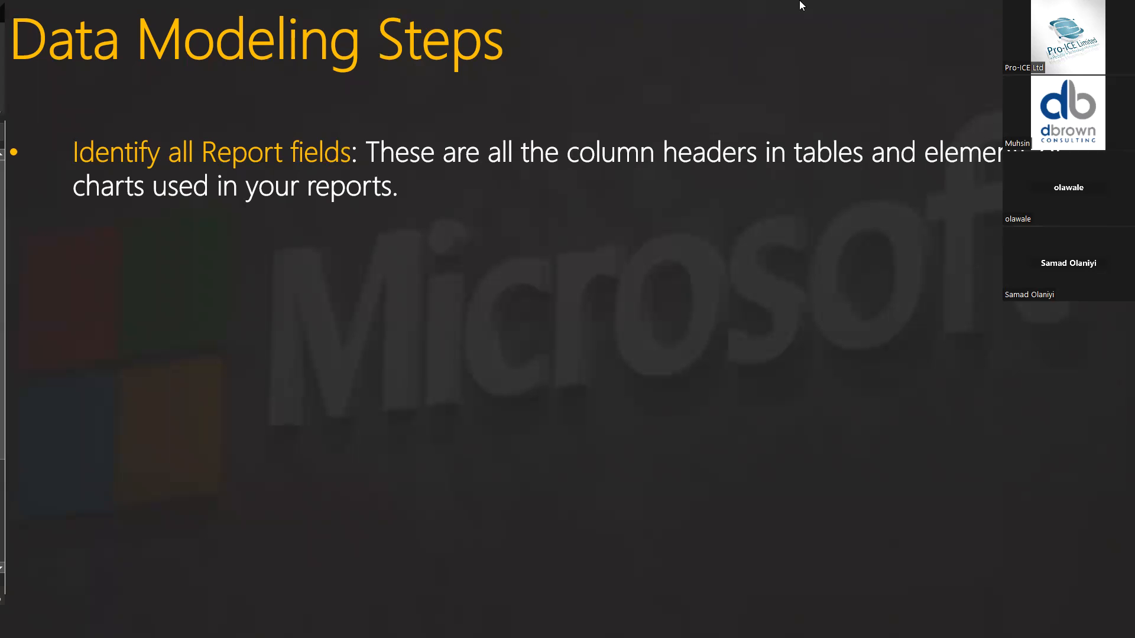
key(alt+Tab)
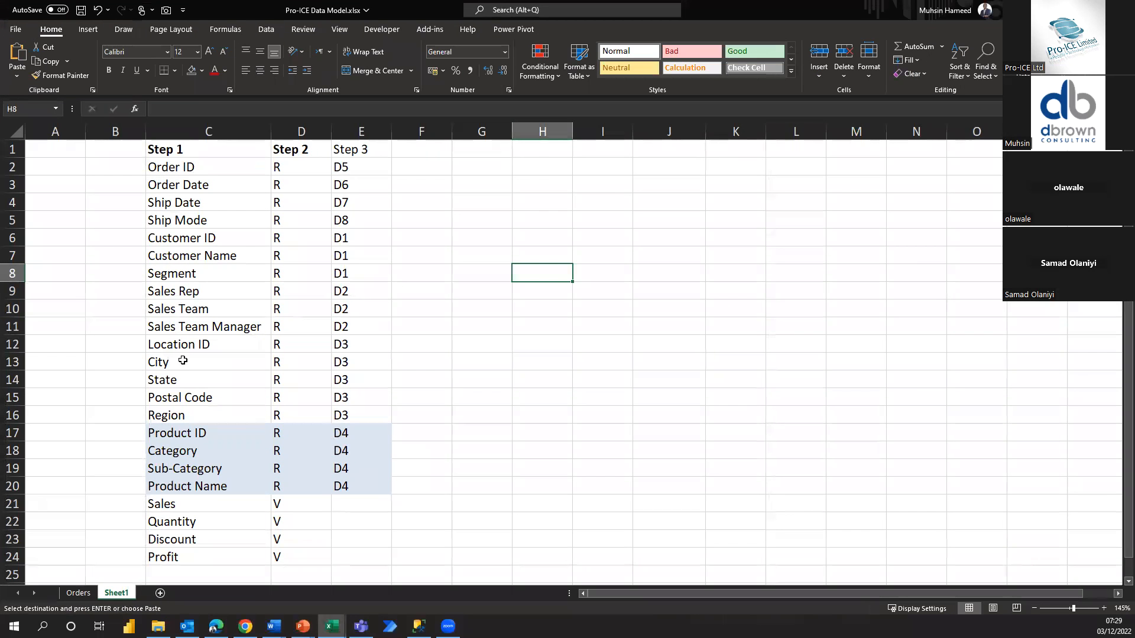
click(182, 361)
key(ctrl+a)
key(ctrl+minus)
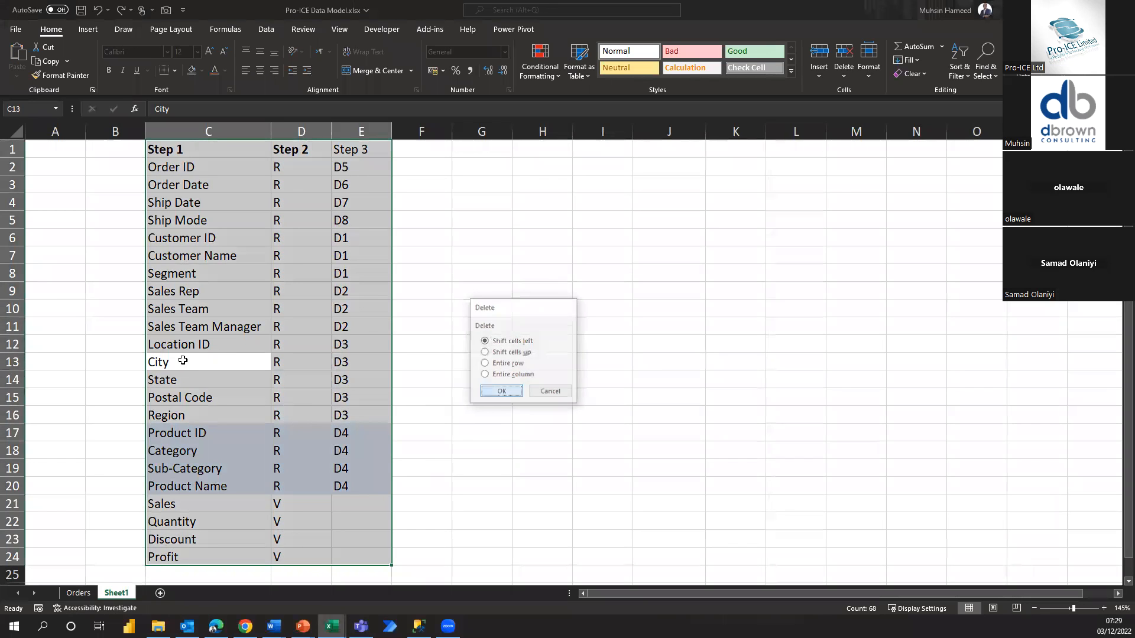
key(Return)
- Enter the heading Step 1 in cell C2 of the emptied sheet
key(Up)
key(Up)
key(Up)
key(Up)
key(Up)
key(Up)
key(Up)
key(Up)
key(Up)
key(Up)
key(Up)
key(Up)
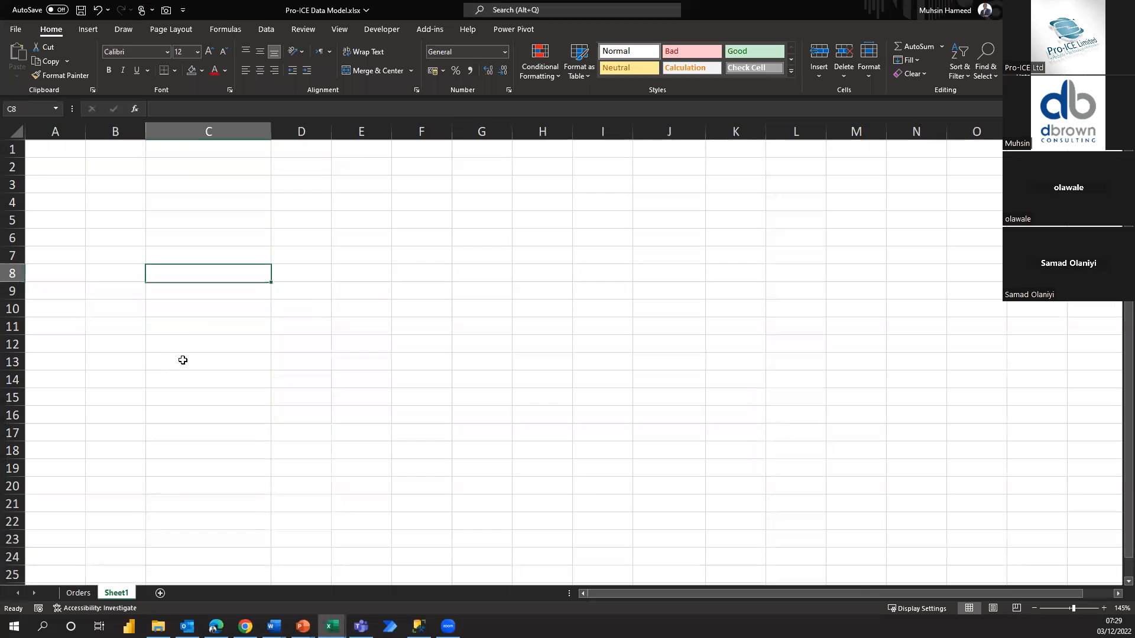
key(Down)
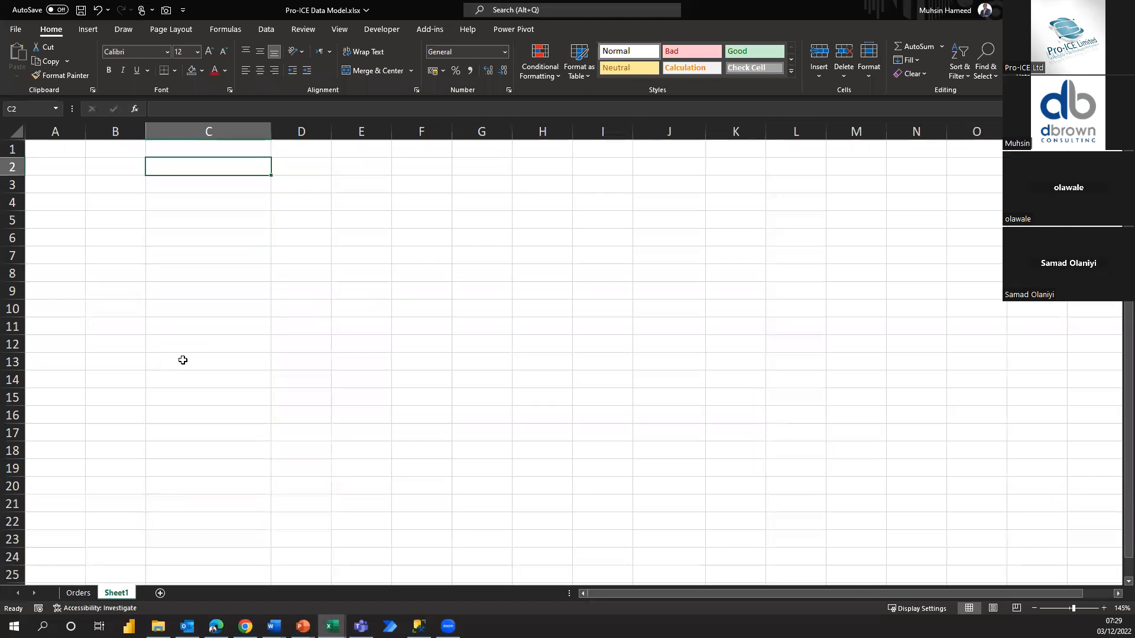
text(Step 1)
key(Tab)
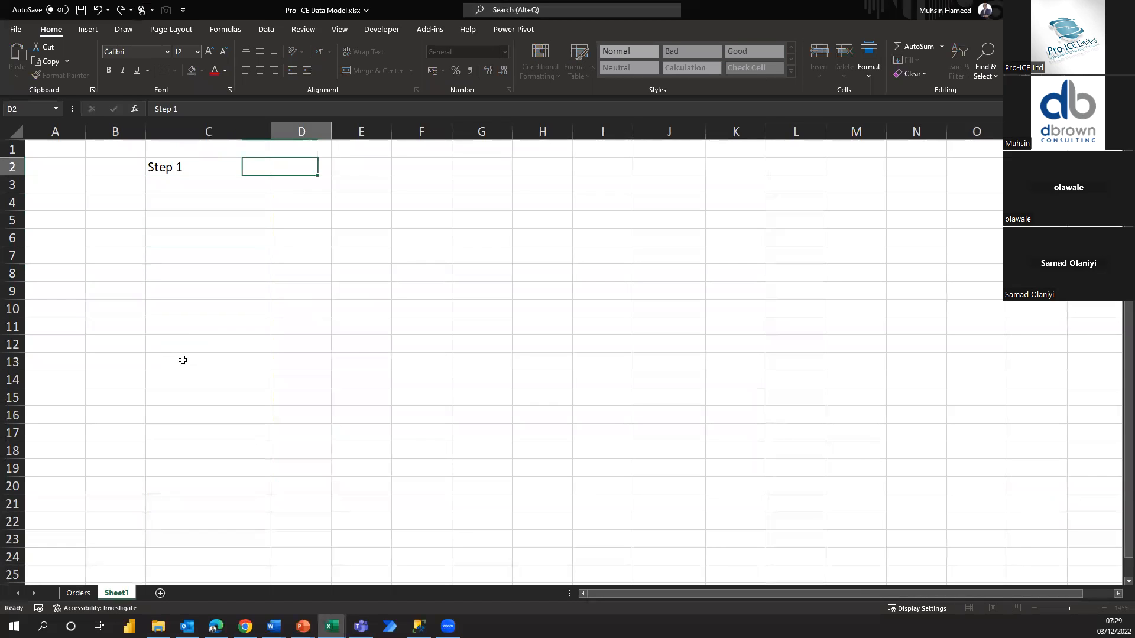
- Enter the headings Step 2 in cell D2 and Step 3 in cell E2
text(Steo)
key(Tab)
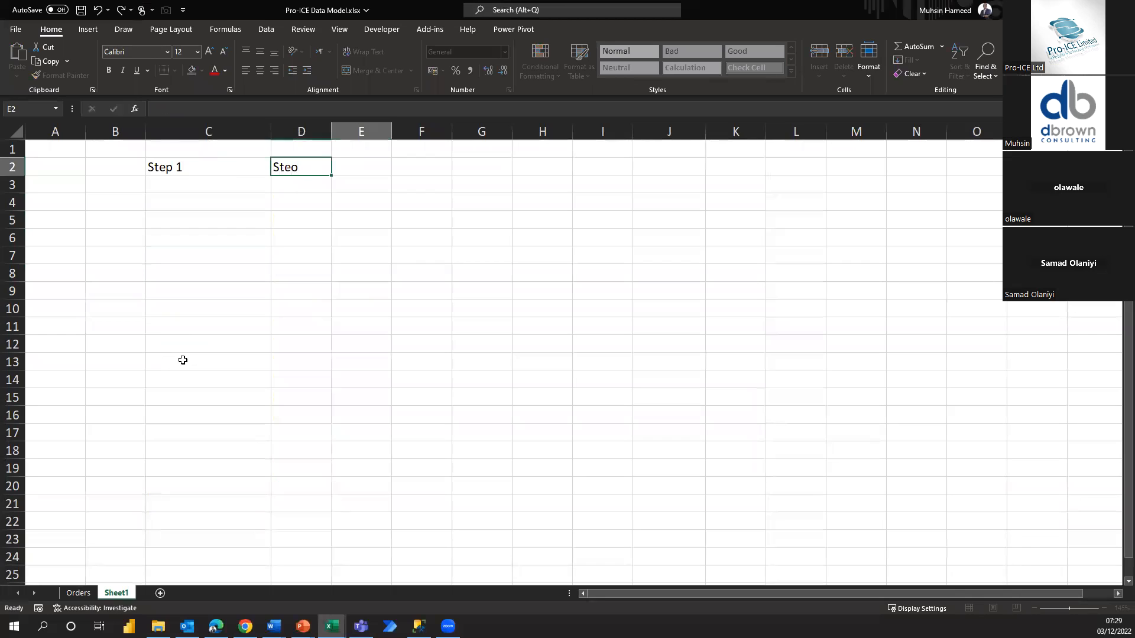
key(Left)
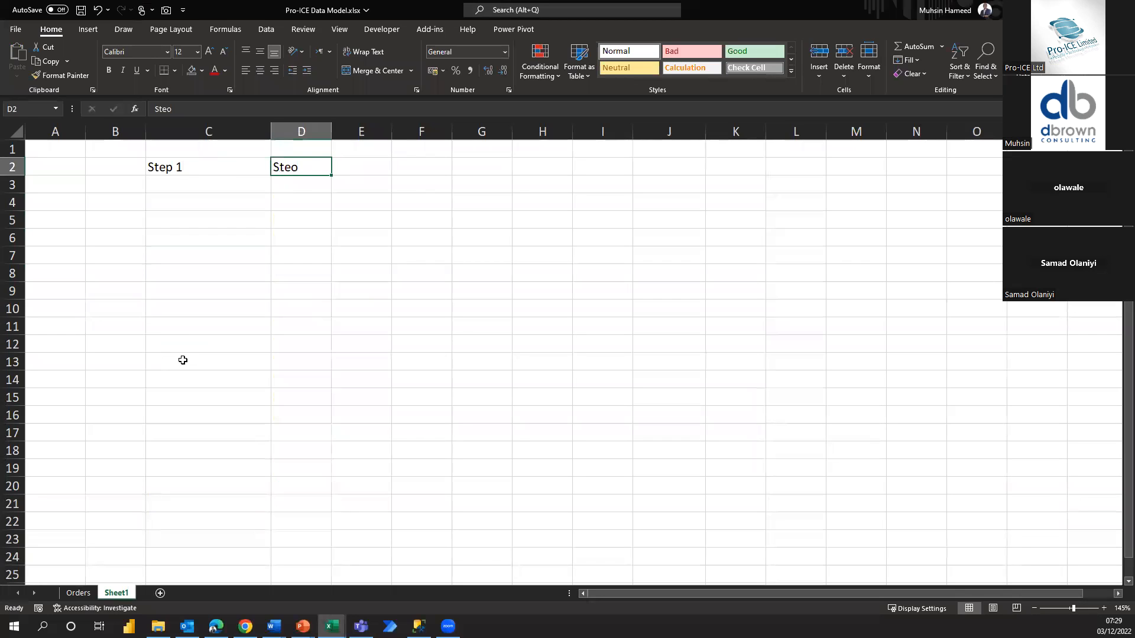
key(F2)
key(BackSpace)
text(p 2)
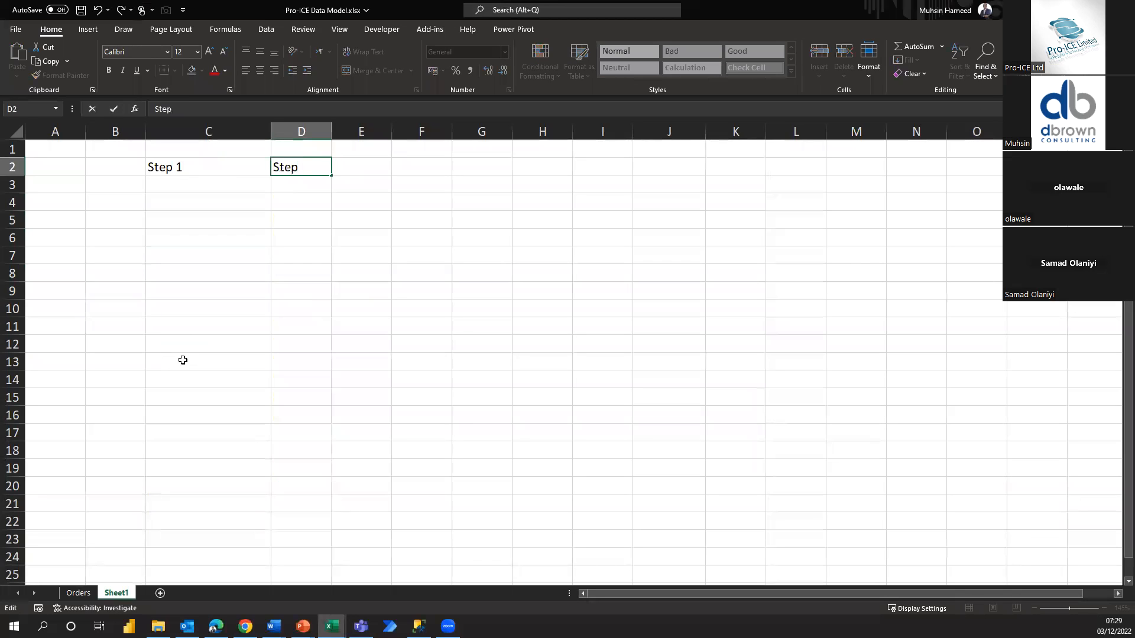
key(Tab)
text(Step 3)
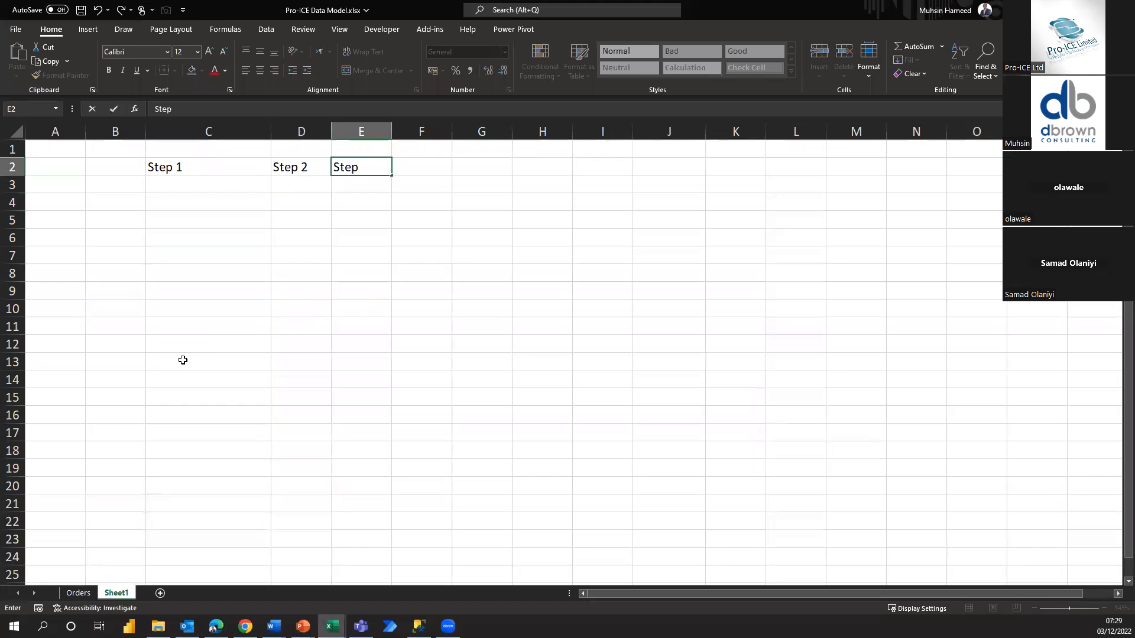
key(Tab)
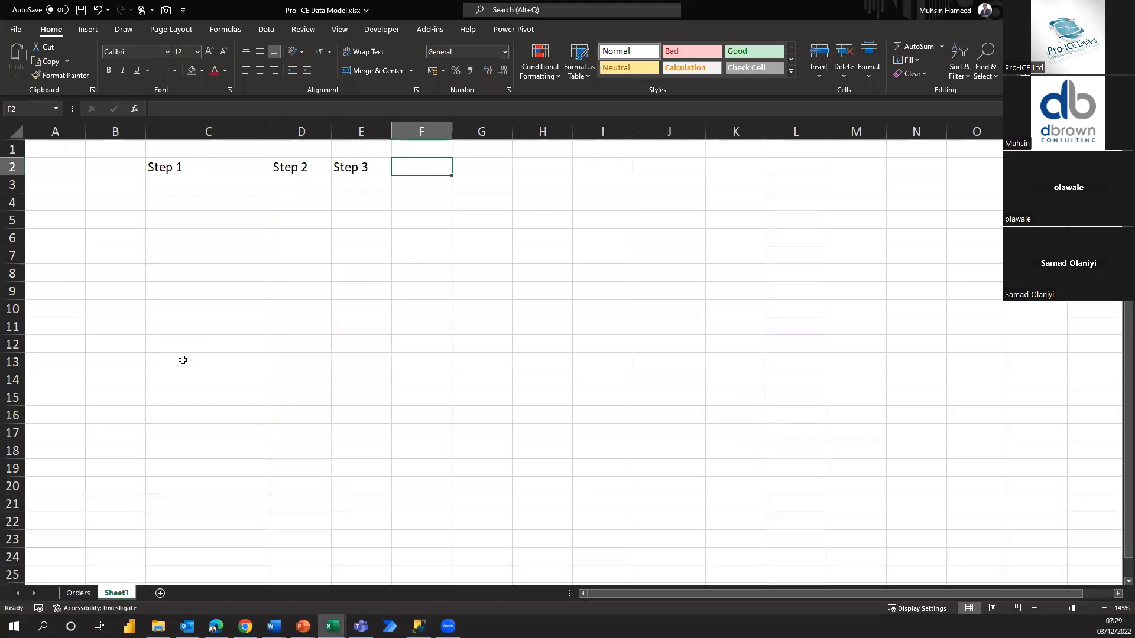
- Add the headings Step 4 in cell F2 and Step 5 in cell G2
click(183, 360)
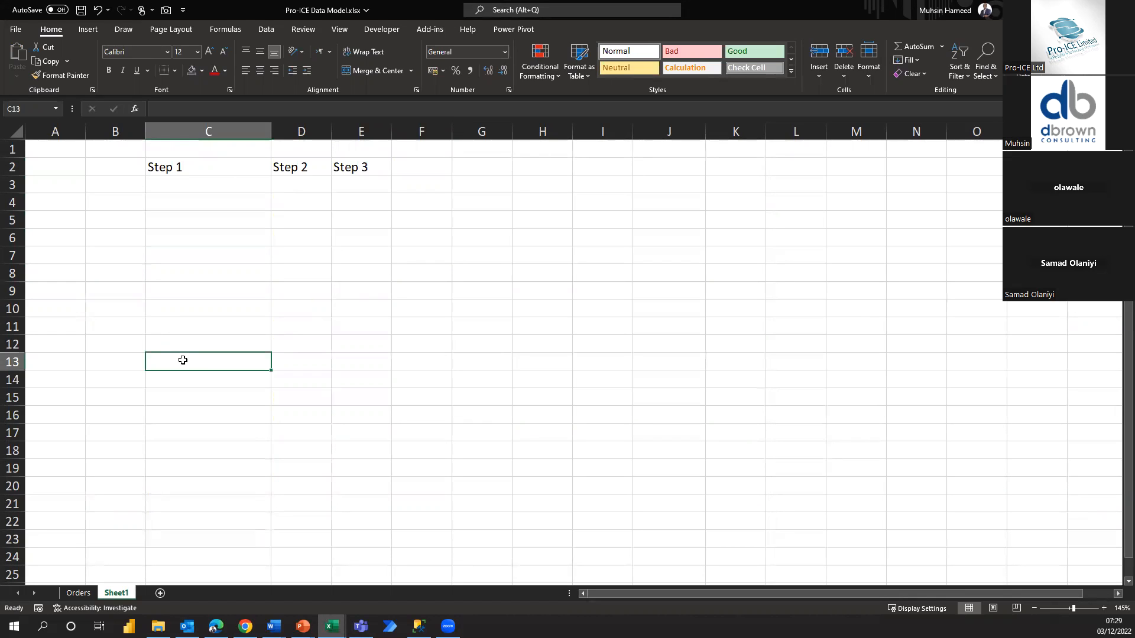
key(ctrl+Up)
key(Right)
key(Right)
key(Right)
text(St)
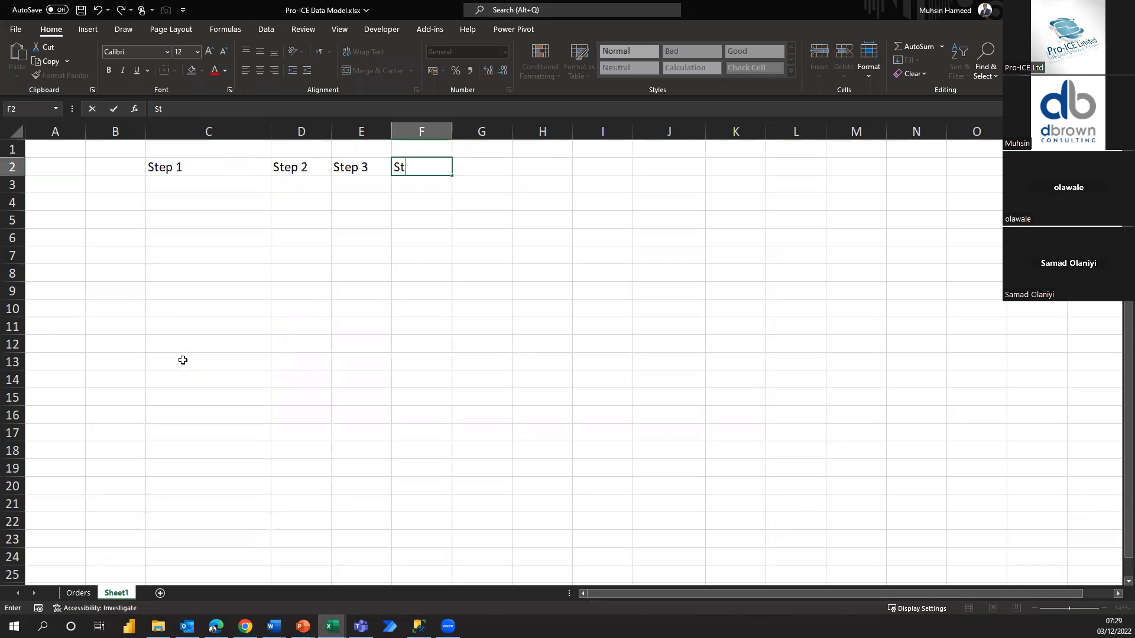
text(ep 4)
key(Tab)
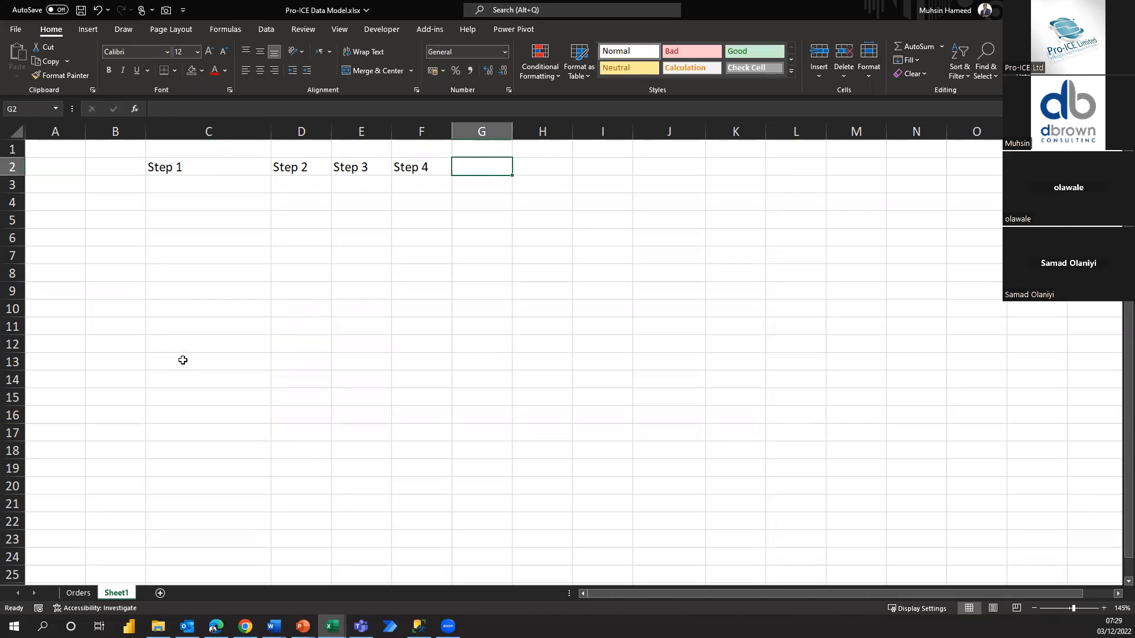
text(Step 5)
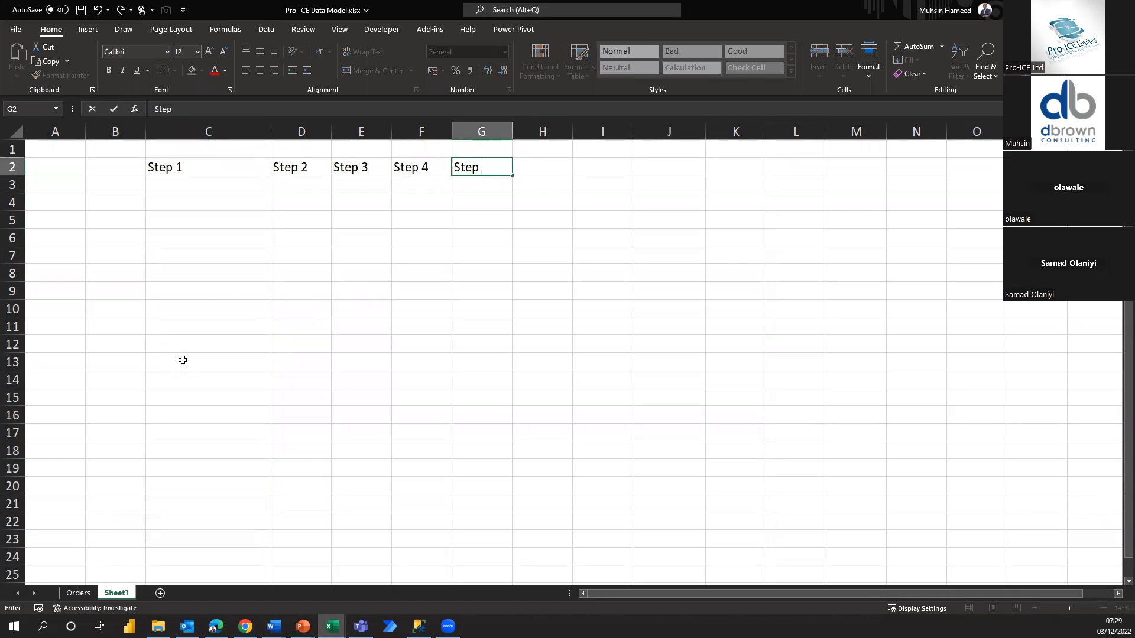
key(BackSpace)
key(Return)
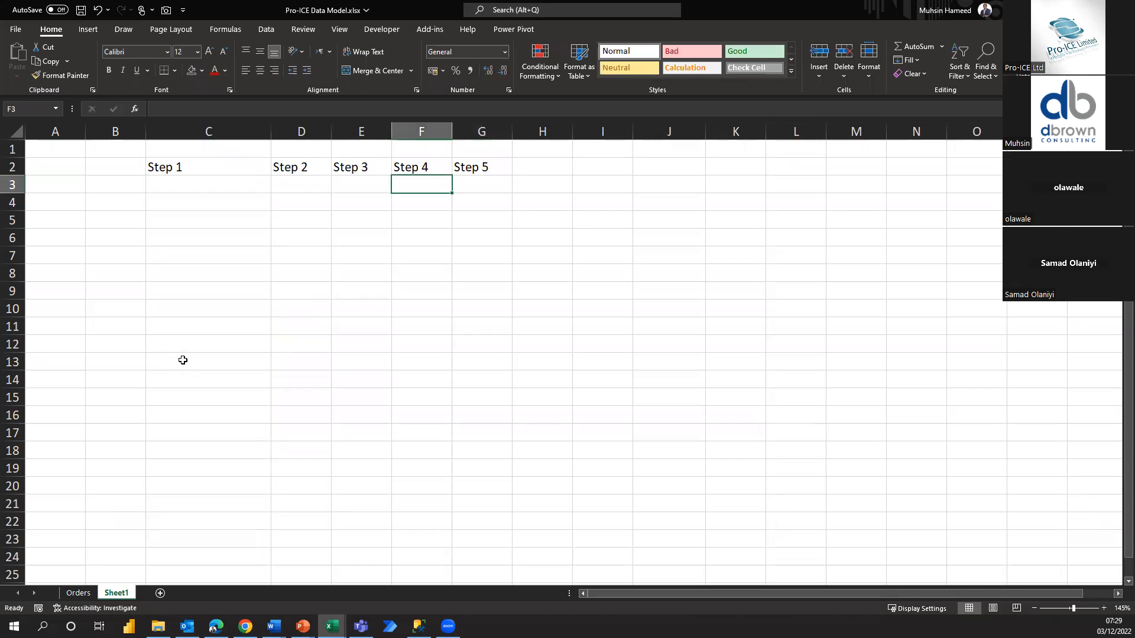
- Select cell C3, directly beneath the Step 1 heading
key(Left)
key(Left)
key(Left)
key(Left)
key(Right)
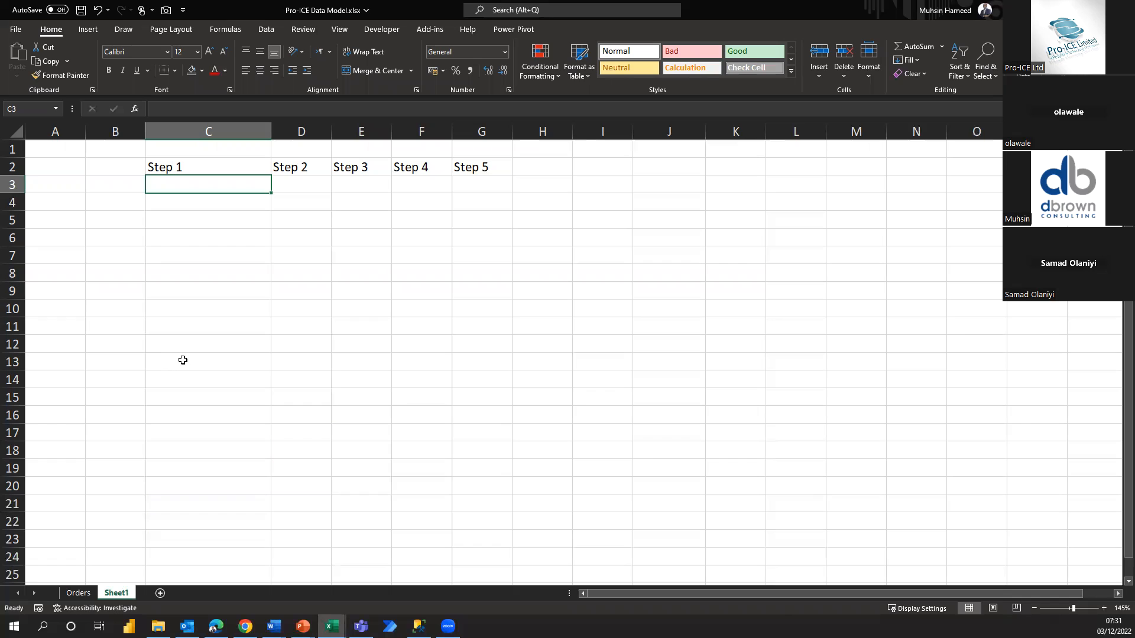
key(Right)
key(Left)
- Check the Identify all Report fields point on the PowerPoint slide, and return to the Orders sheet in Excel
key(alt+Tab)
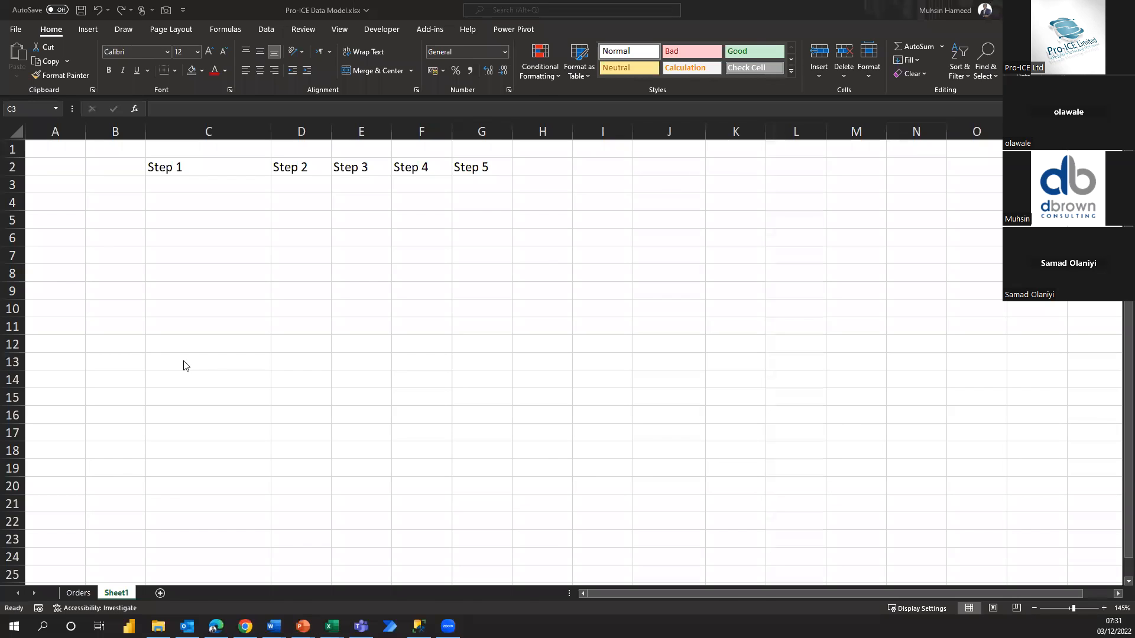
key(alt+Tab)
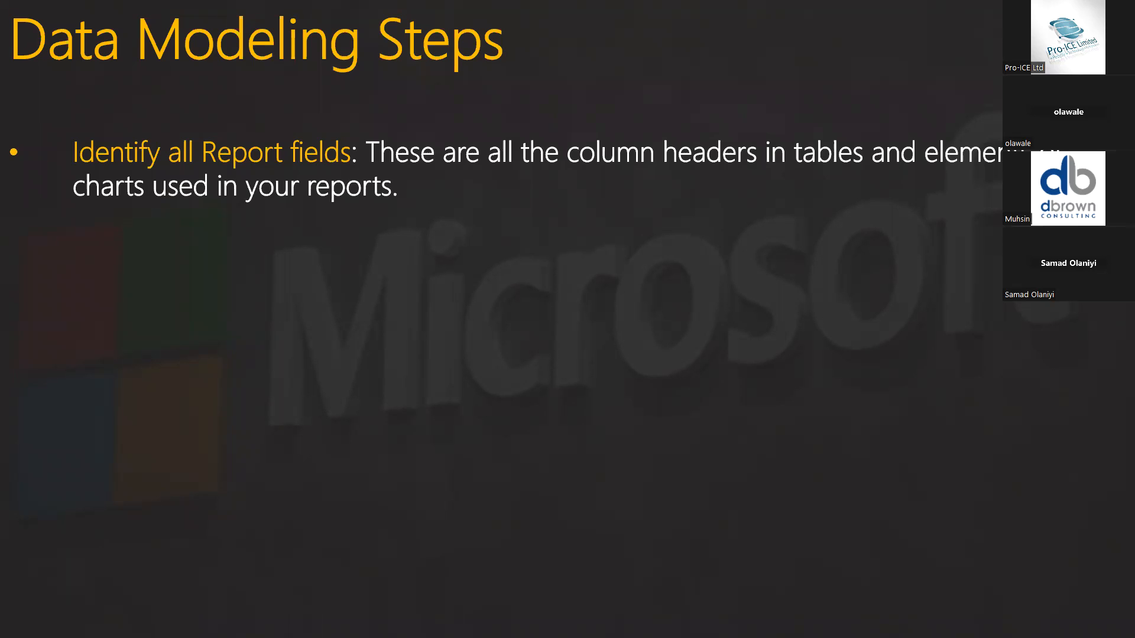
key(alt+Tab)
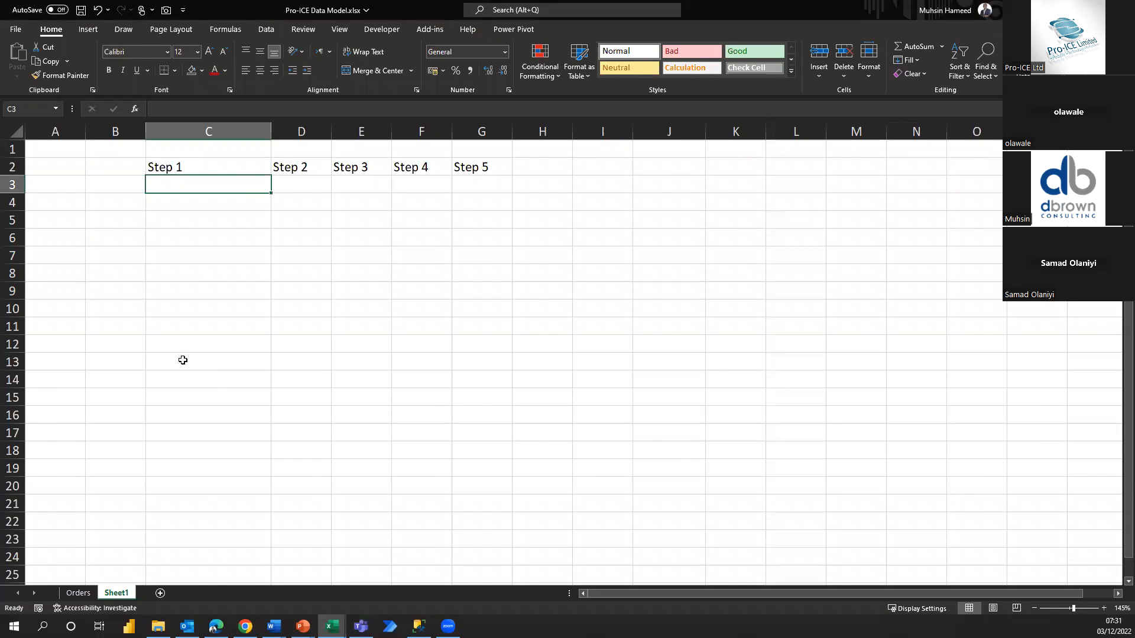
key(ctrl+Page_Up)
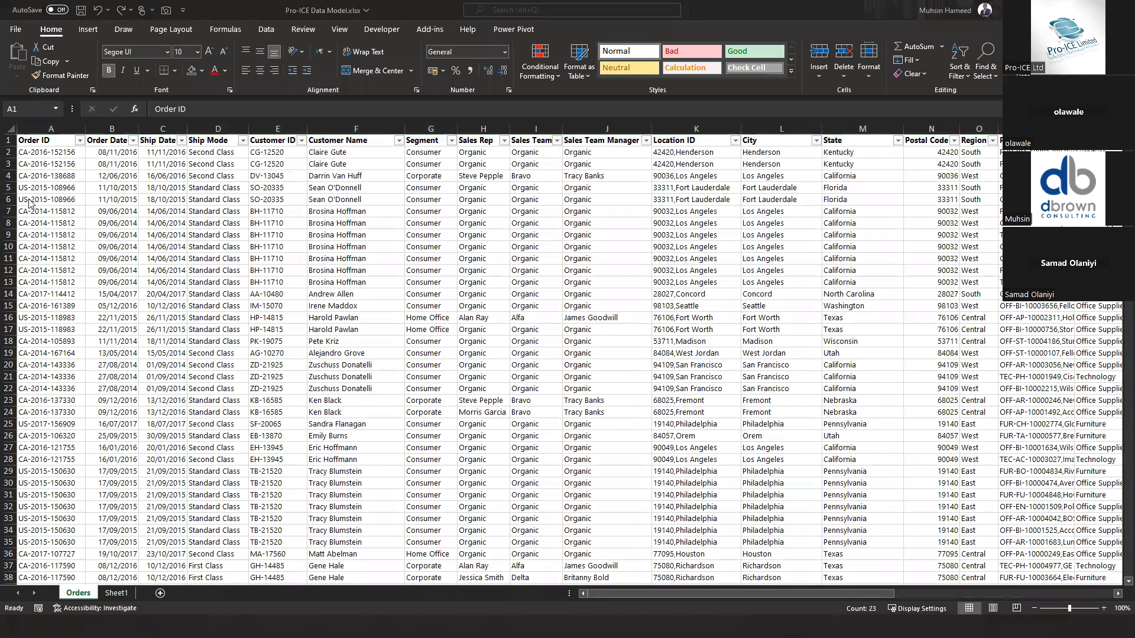
- Look through the header row of the Orders sheet from Order ID across to the last column, Profit
click(53, 136)
key(ctrl+Right)
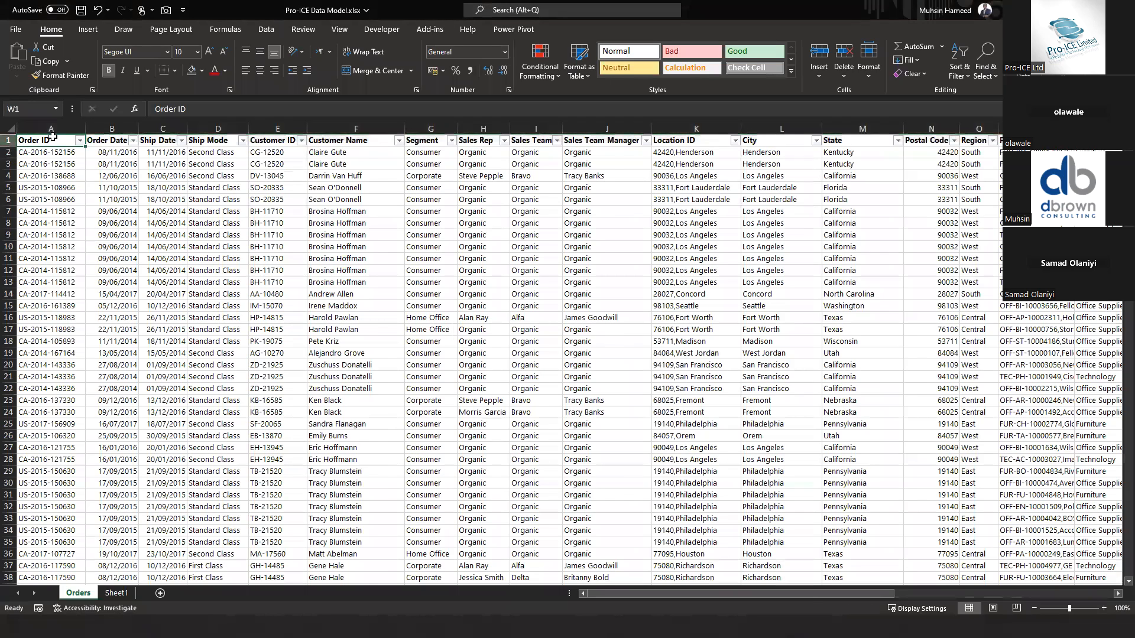
key(Right)
key(Right)
key(Right)
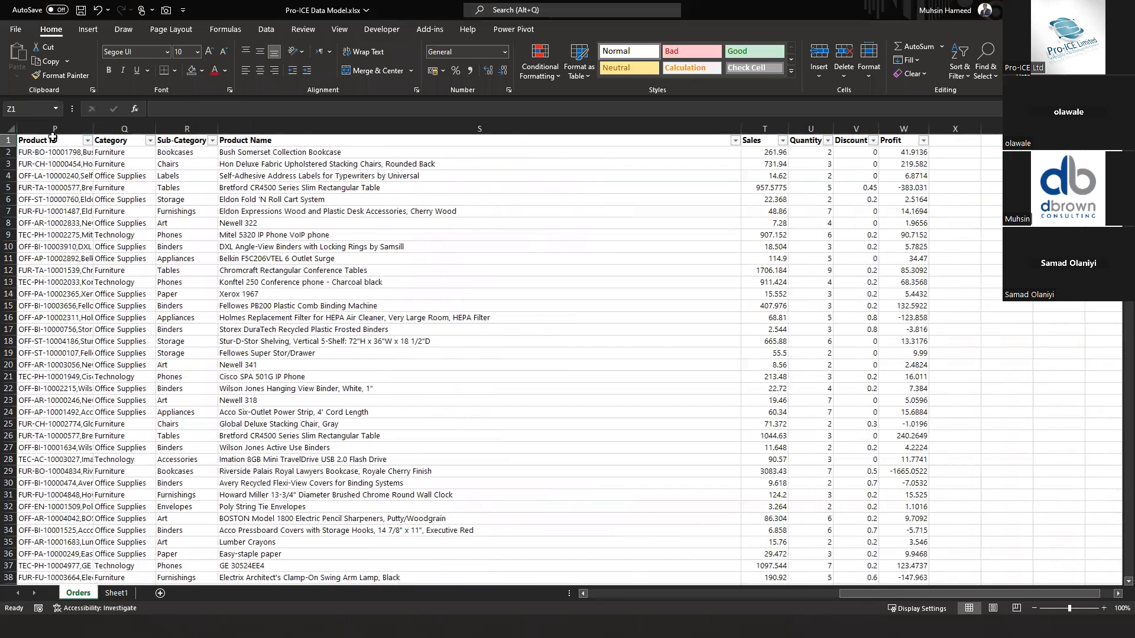
key(ctrl+Right)
key(Left)
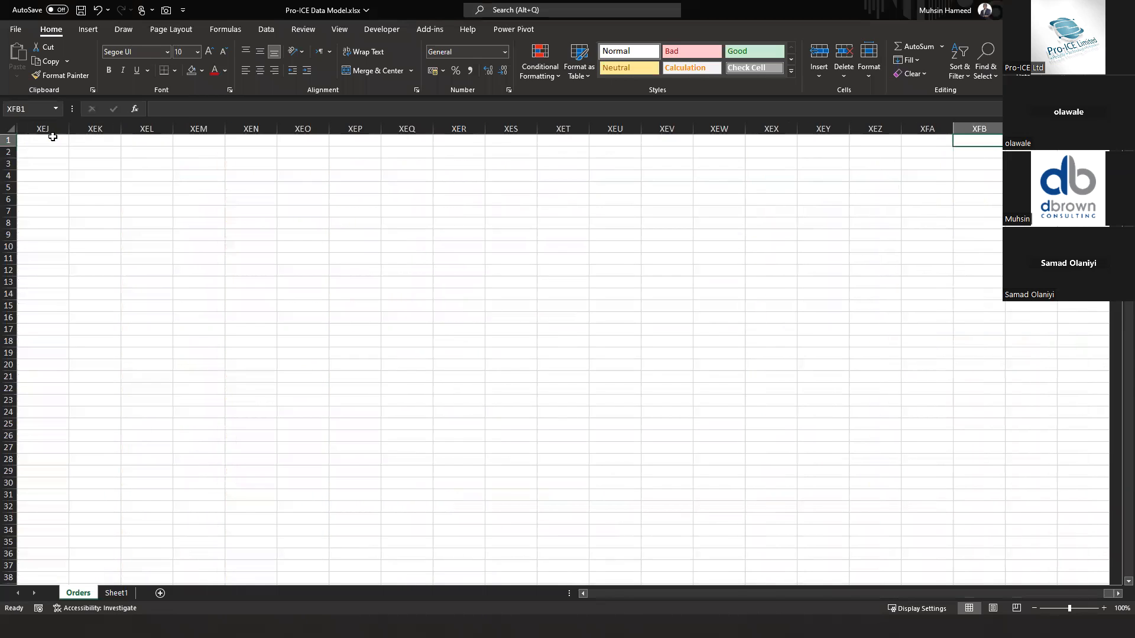
key(ctrl+Left)
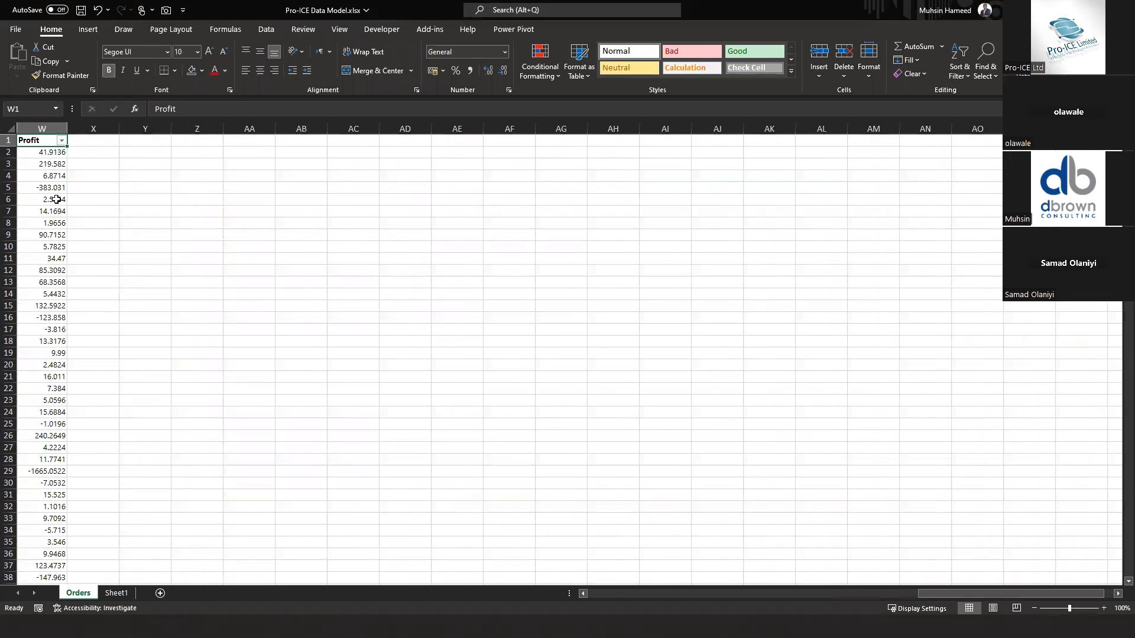
scroll(119, 195, left, 2)
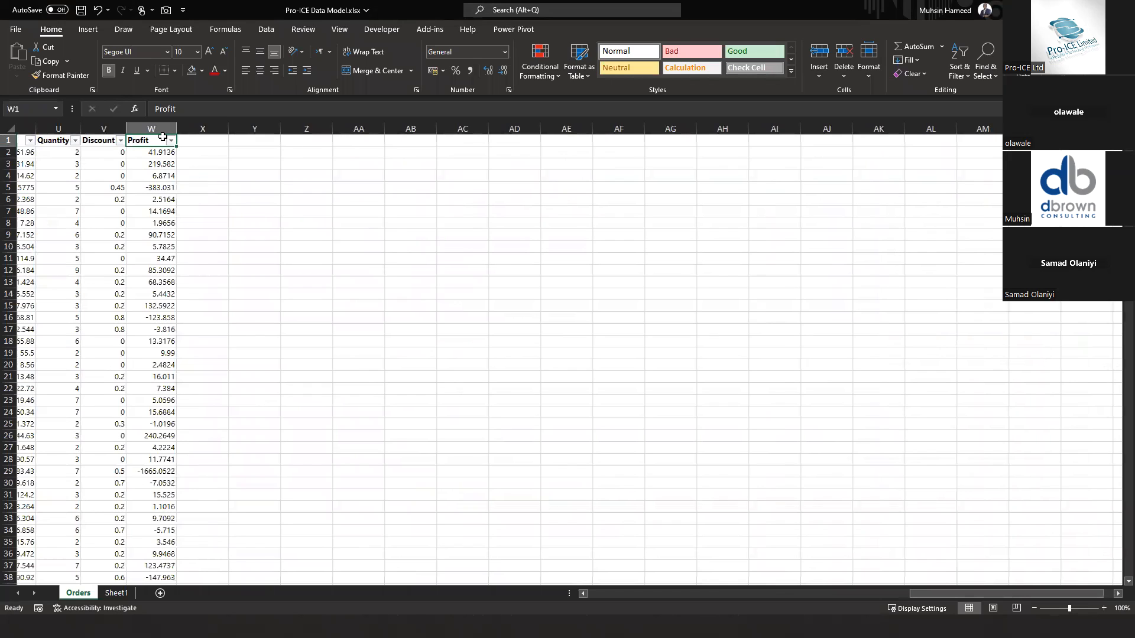
- Copy the complete header row of the Orders table, from Order ID to Profit
key(shift+space)
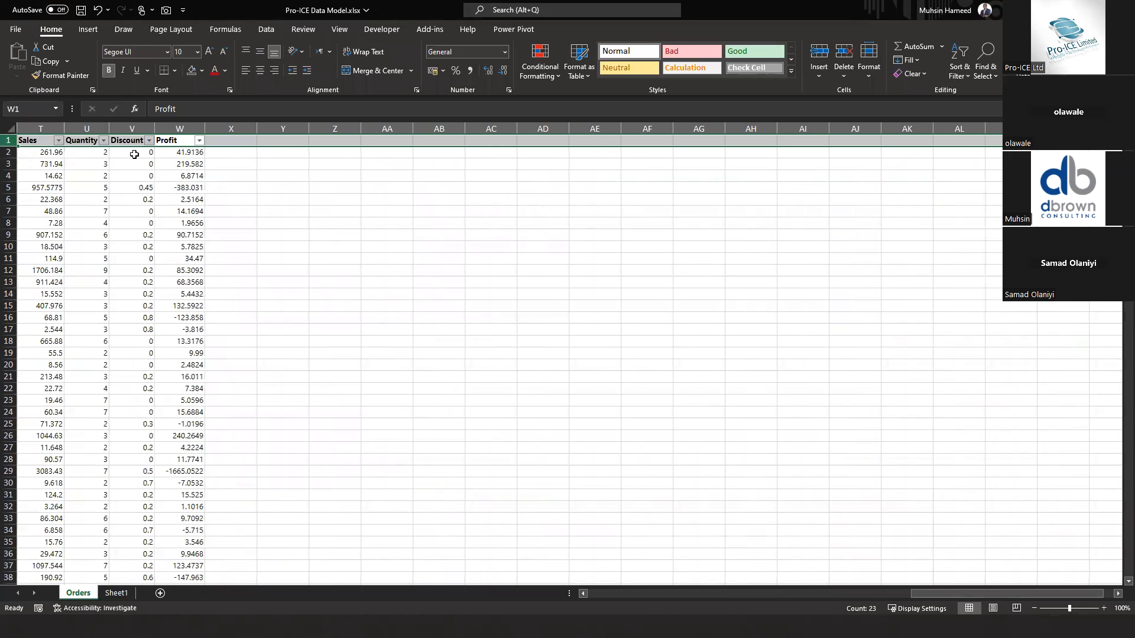
key(Left)
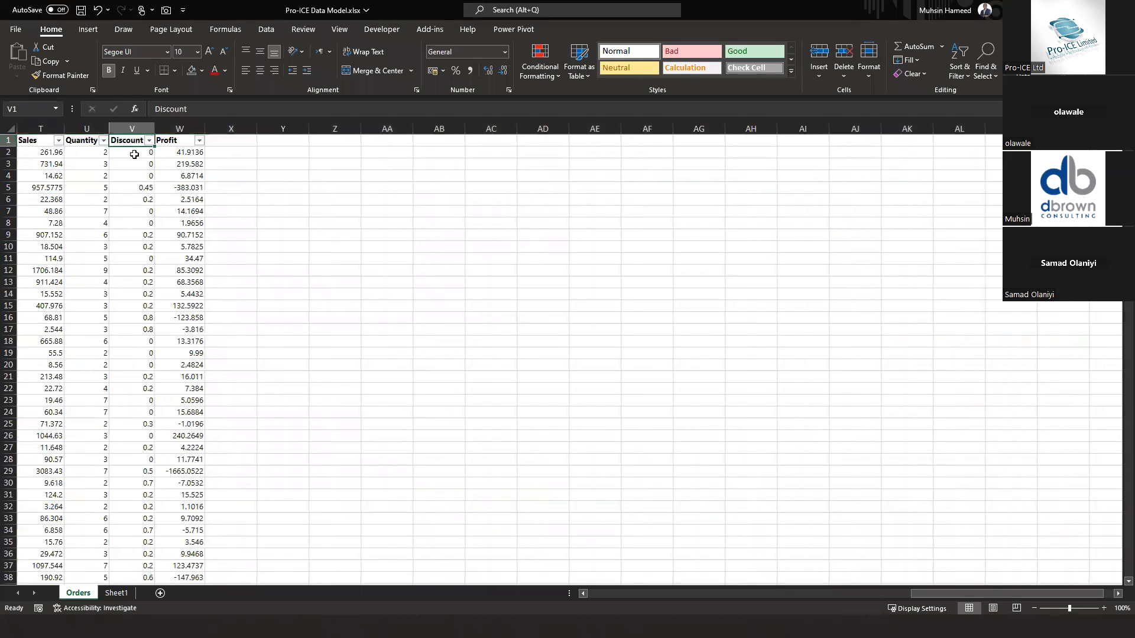
key(Right)
key(shift+space)
key(ctrl+c)
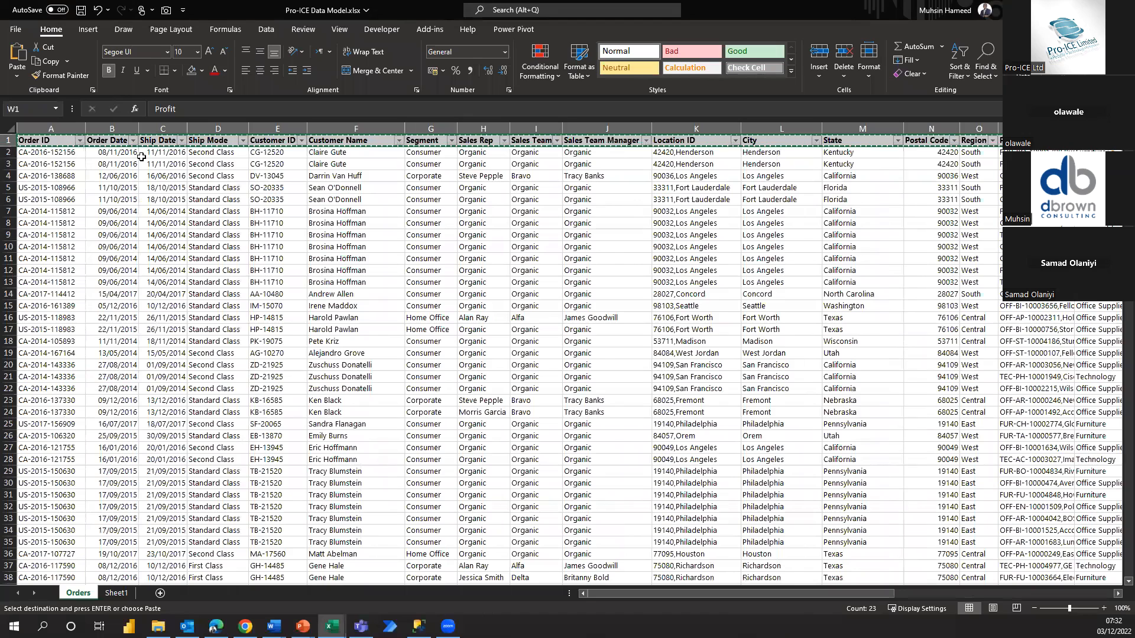
- Paste the copied headers into Sheet1 from cell C3 down, as values only and transposed
click(116, 593)
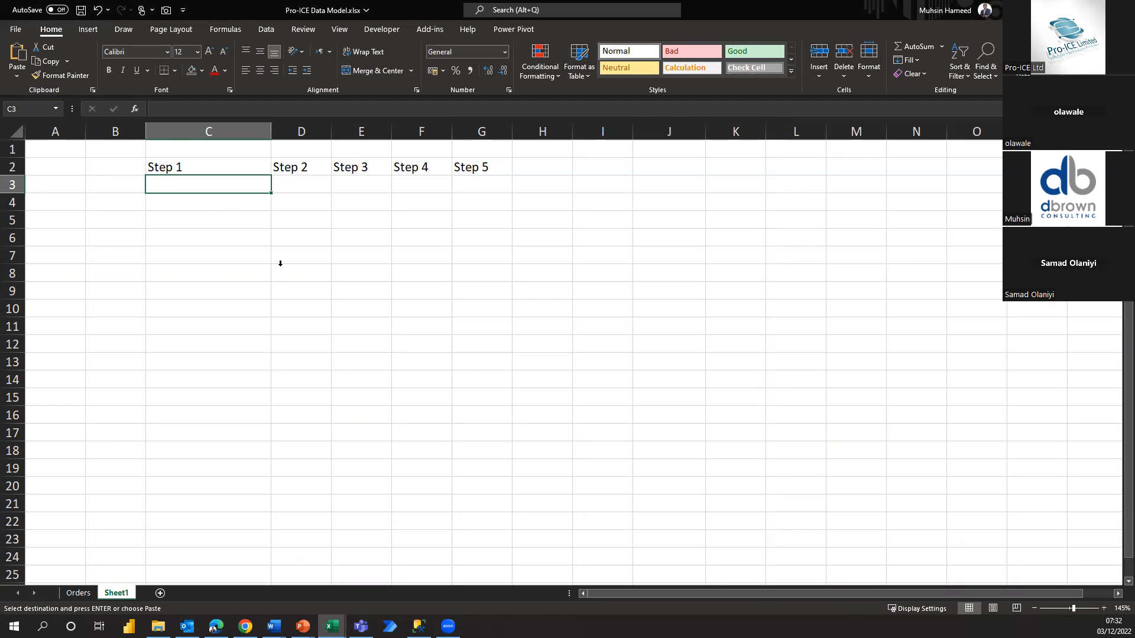
key(alt+e)
key(s)
key(v)
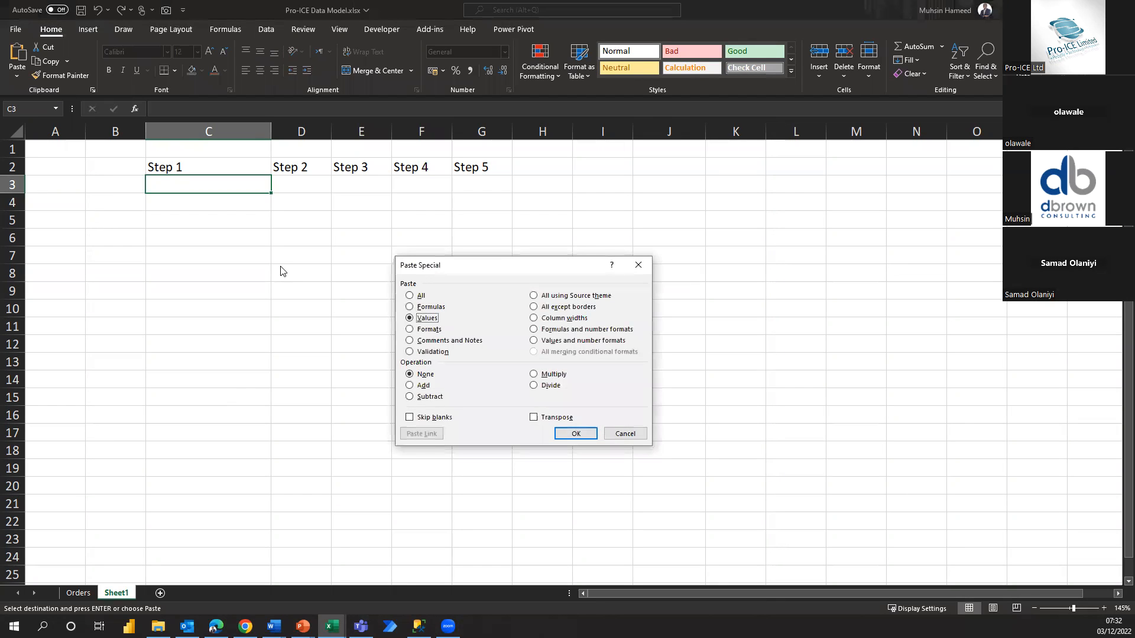
key(e)
key(Return)
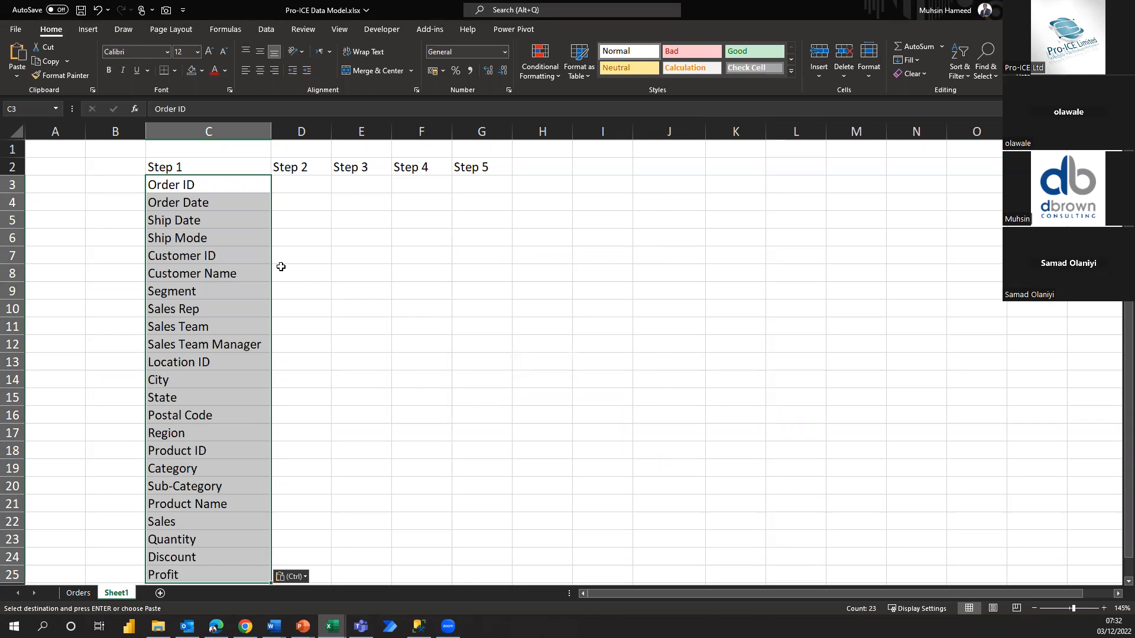
- Review the pasted field list, then check it against the Identify all Report fields point on the PowerPoint slide and return to Excel
scroll(243, 353, down, 2)
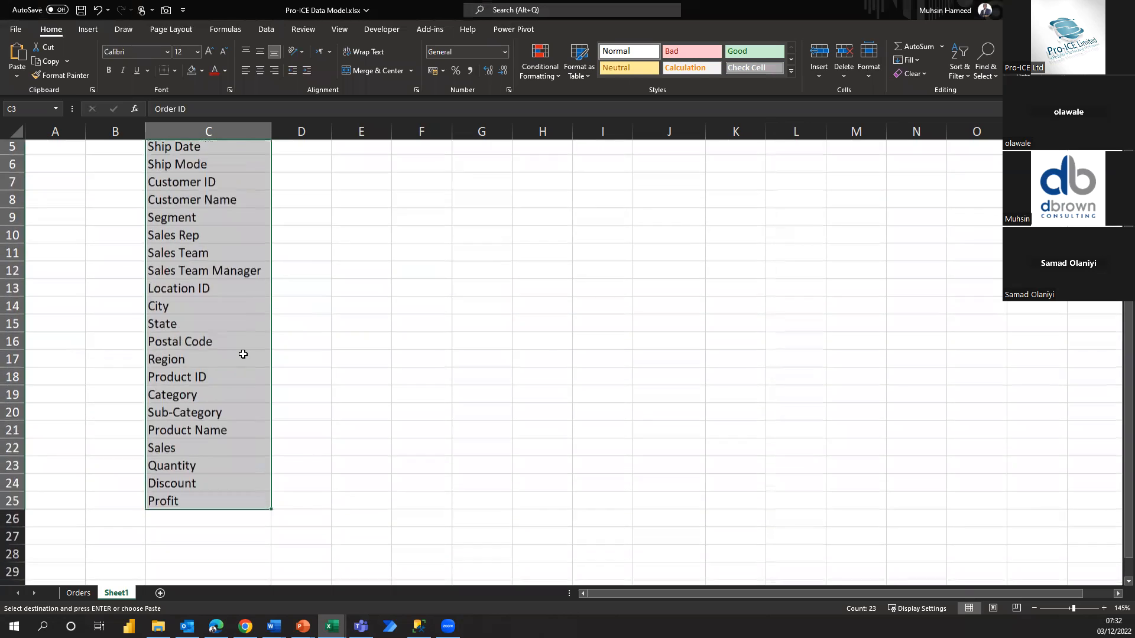
scroll(243, 354, up, 2)
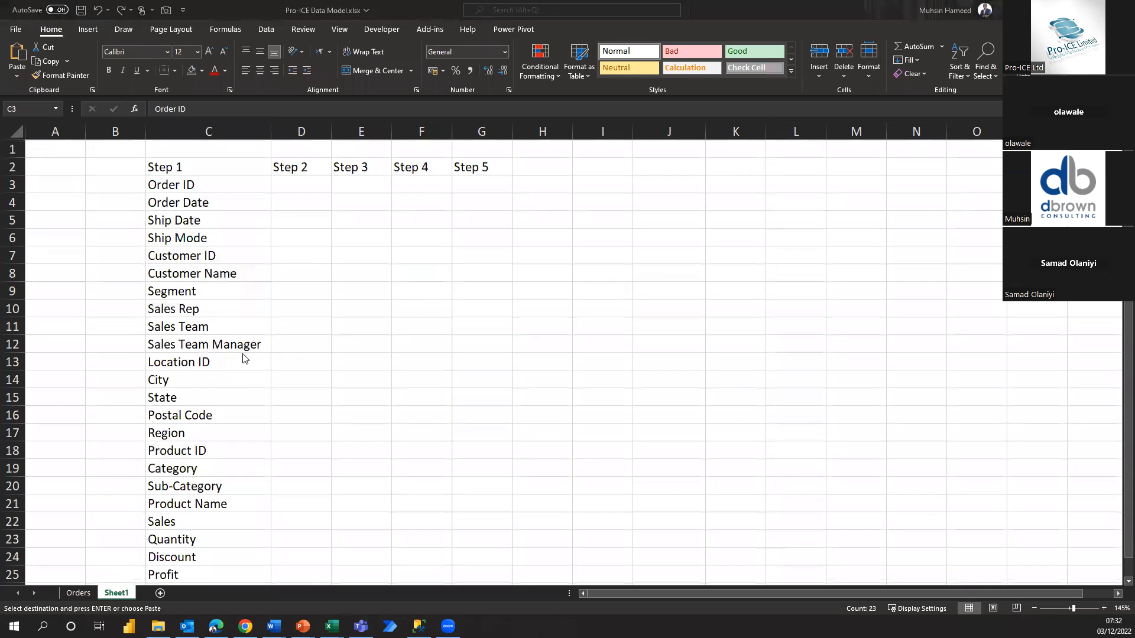
key(alt+Tab)
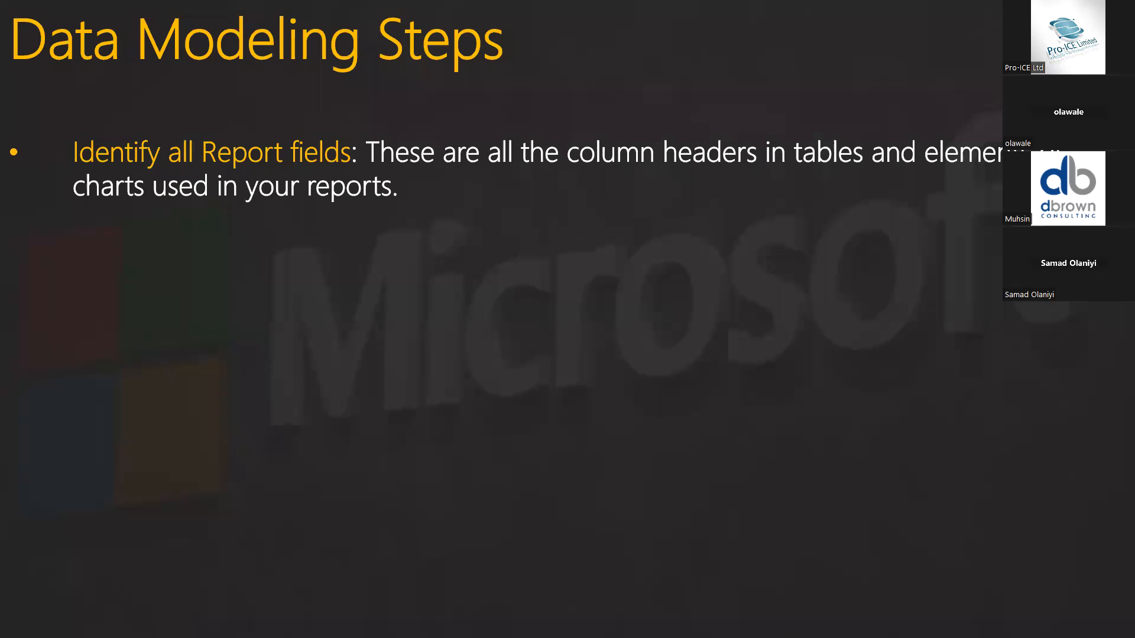
key(alt+Tab)
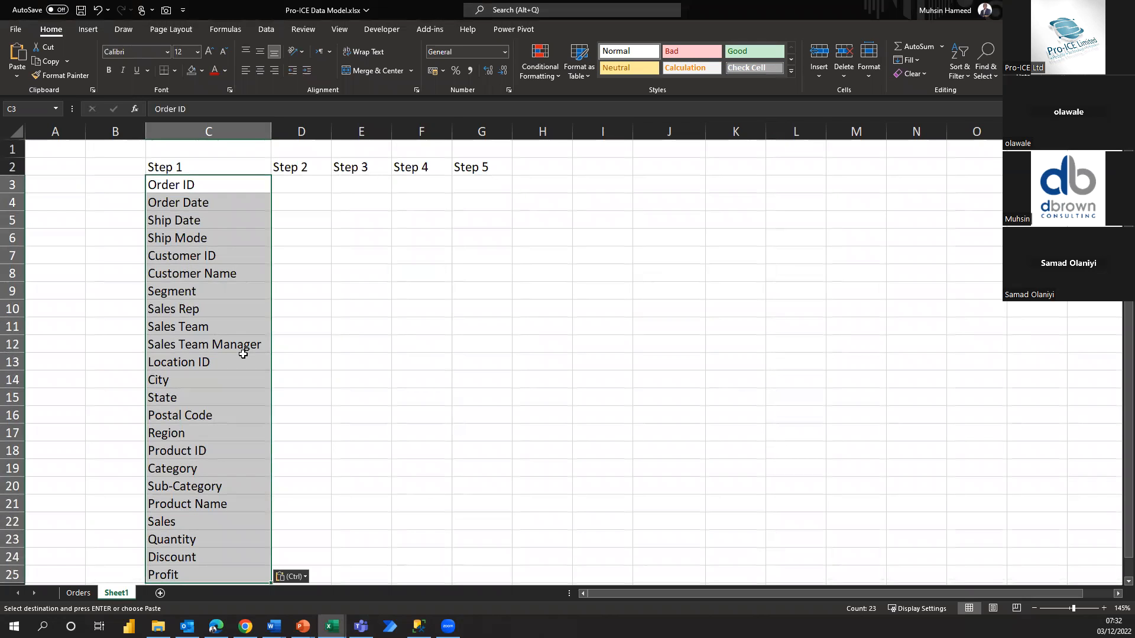
- Make the Step 1 to Step 5 headings in C2:G2 bold
key(Up)
key(shift+Right)
key(shift+Right)
key(shift+Right)
key(shift+Right)
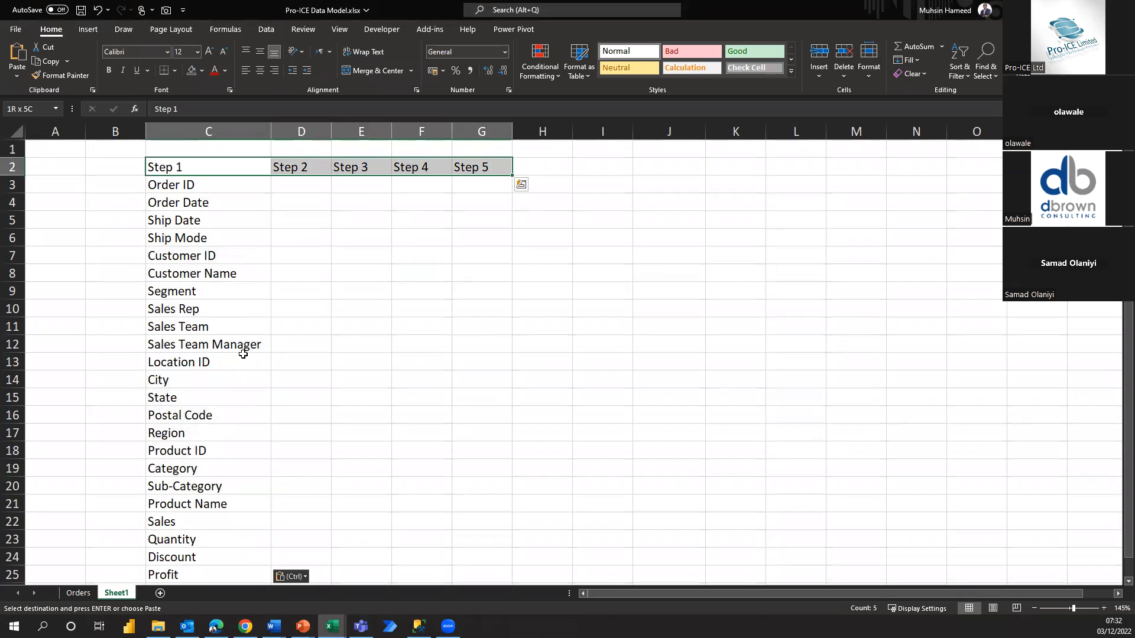
key(Escape)
key(ctrl+b)
key(Down)
key(Down)
key(Down)
key(Up)
key(Up)
key(Up)
key(Down)
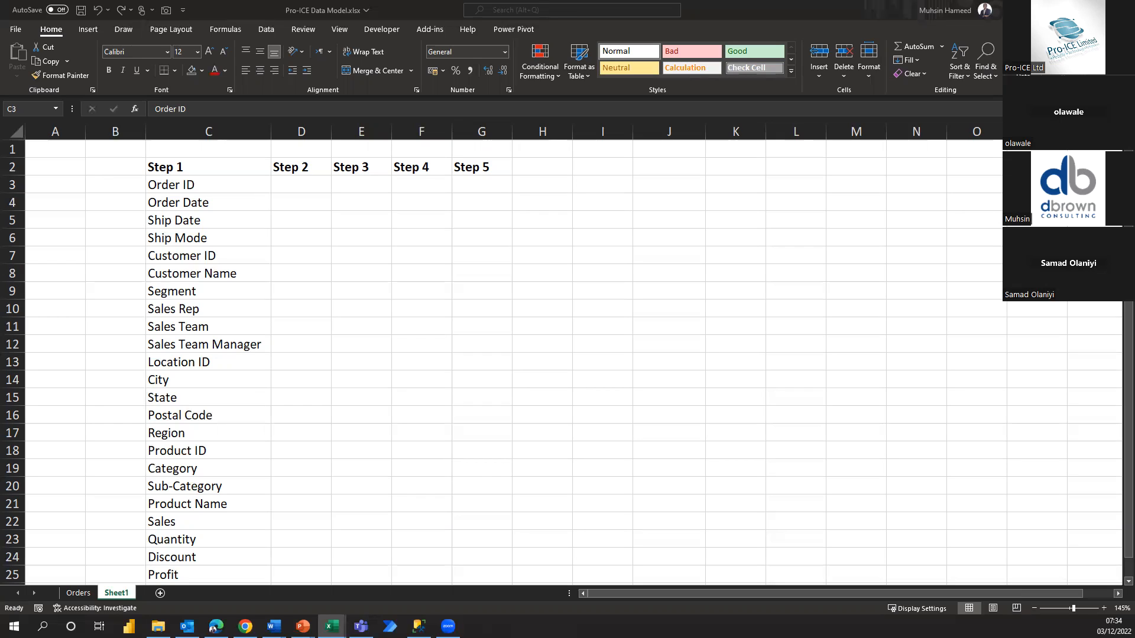
click(274, 185)
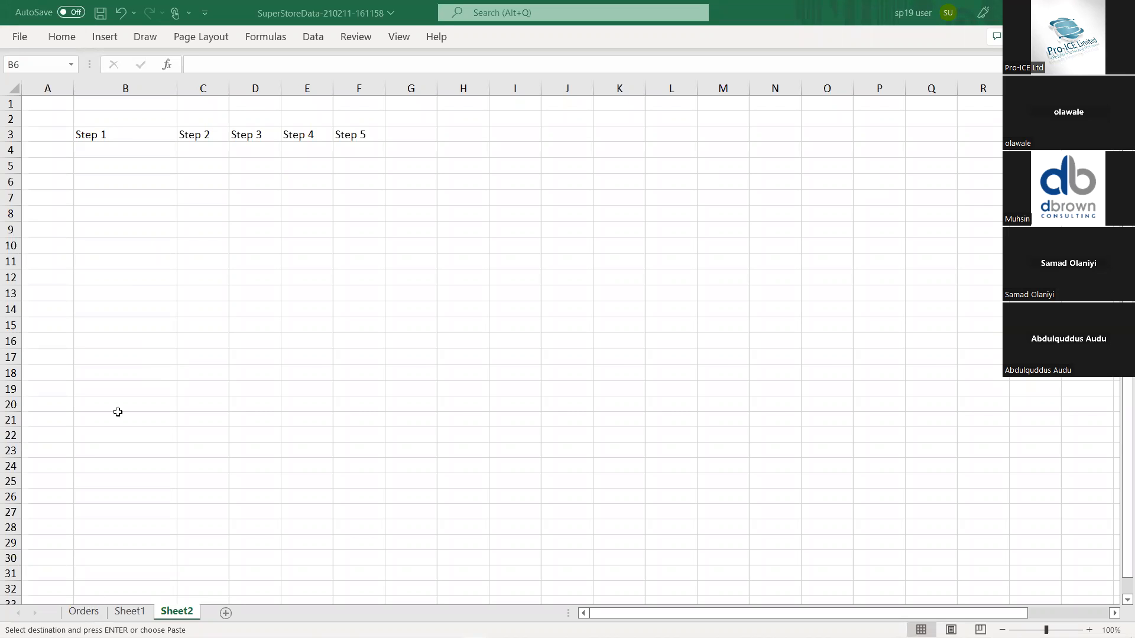
- In the SuperStoreData workbook, paste the copied Orders headers into Sheet2 from cell B4 down, as transposed values
click(147, 293)
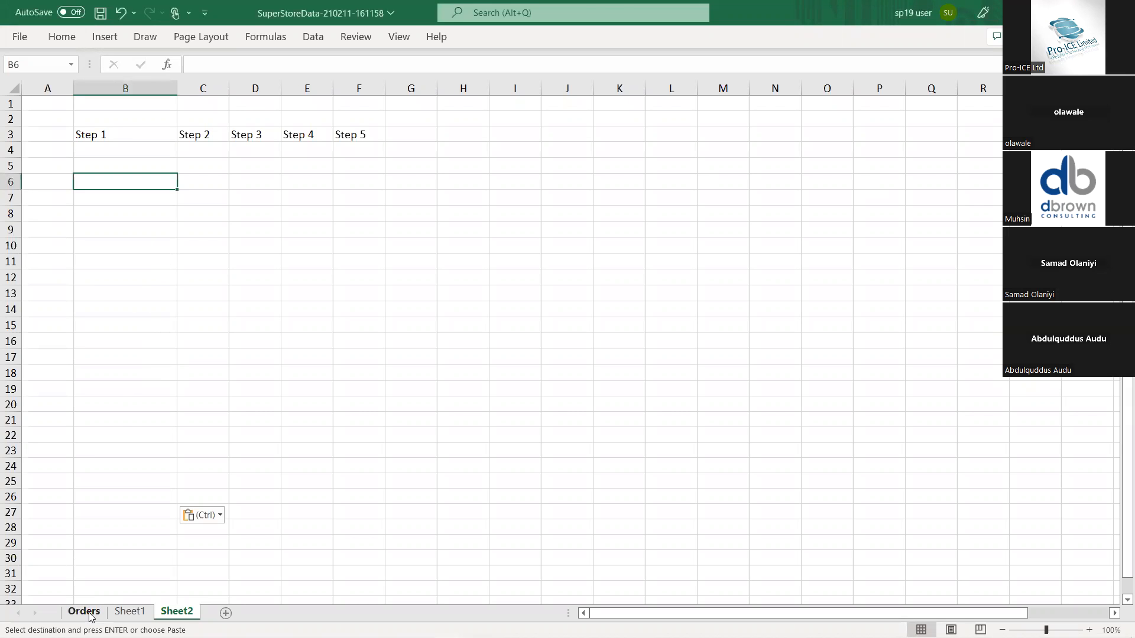
key(ctrl+Page_Up)
key(ctrl+Page_Up)
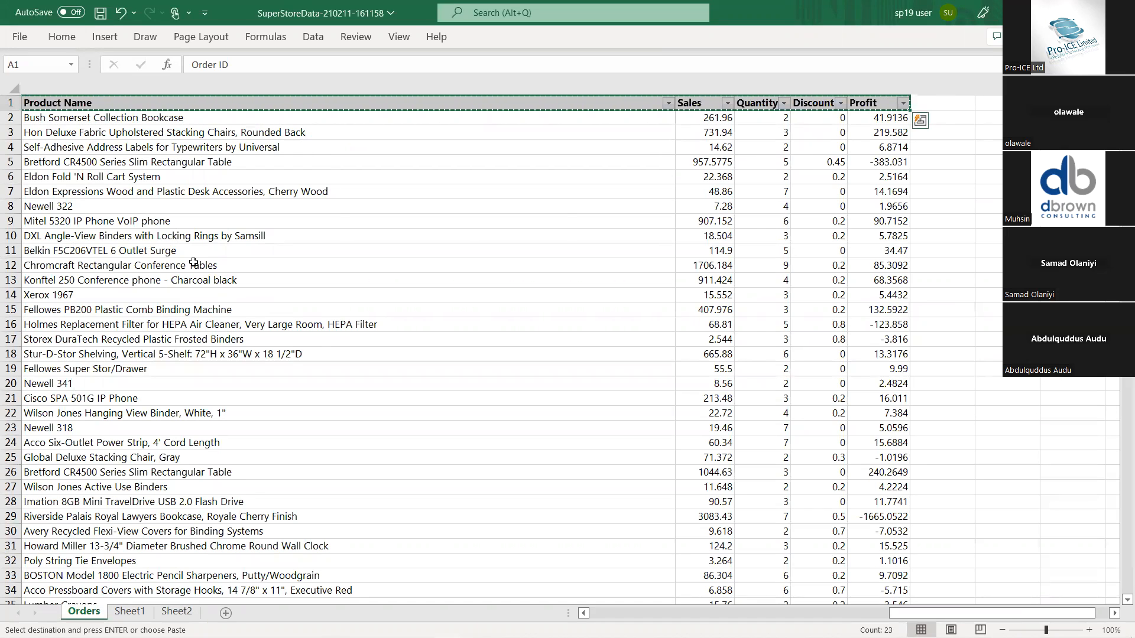
click(176, 612)
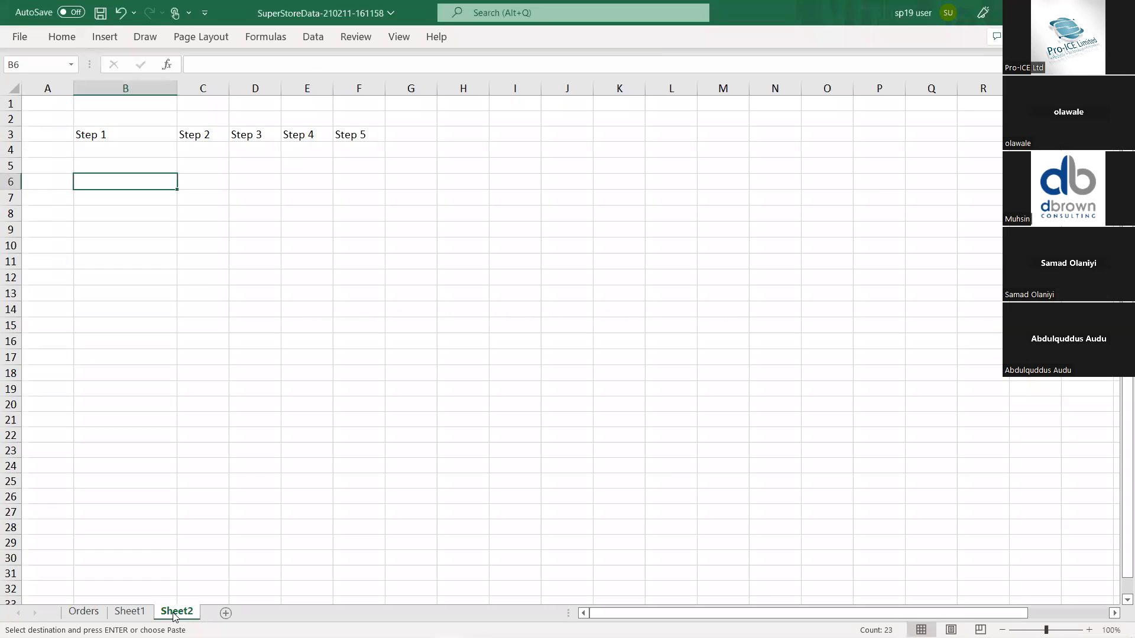
click(107, 151)
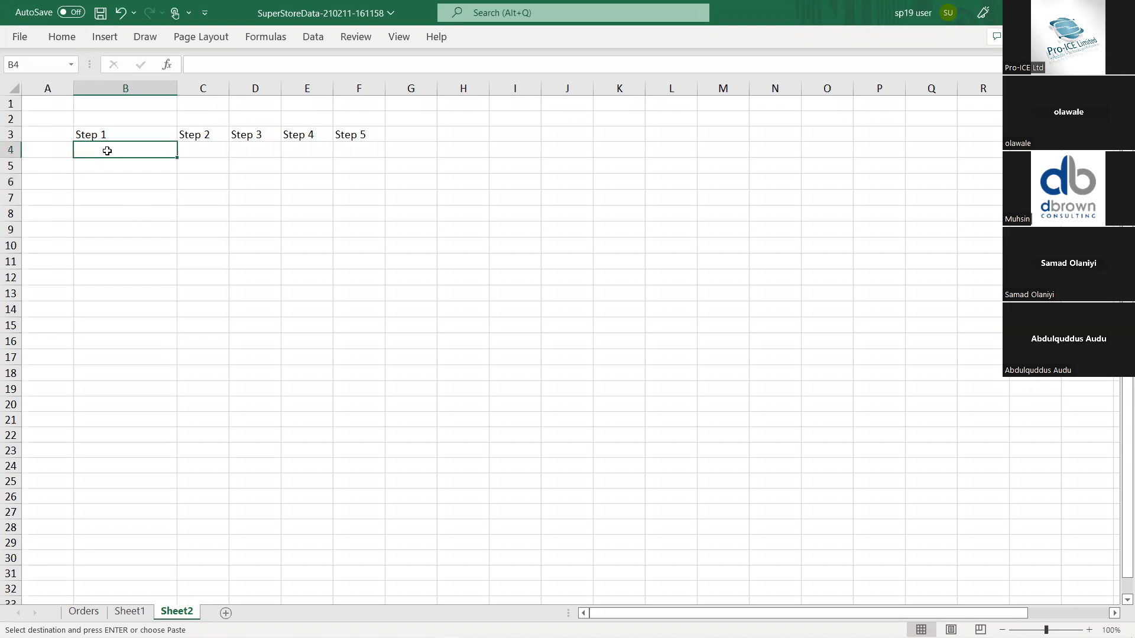
key(alt)
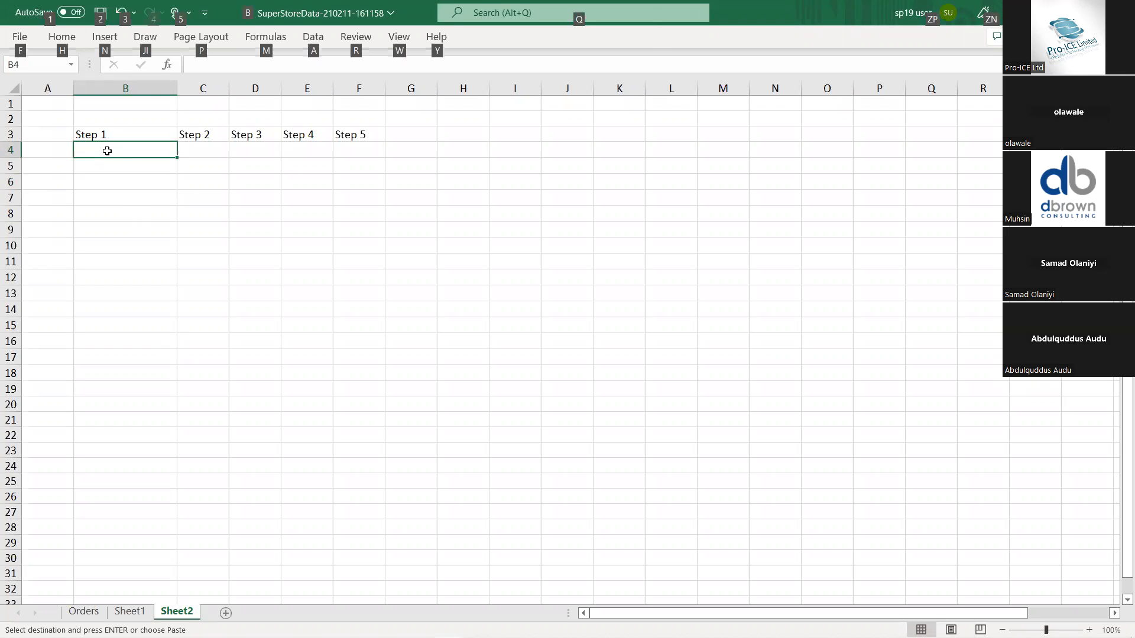
key(e)
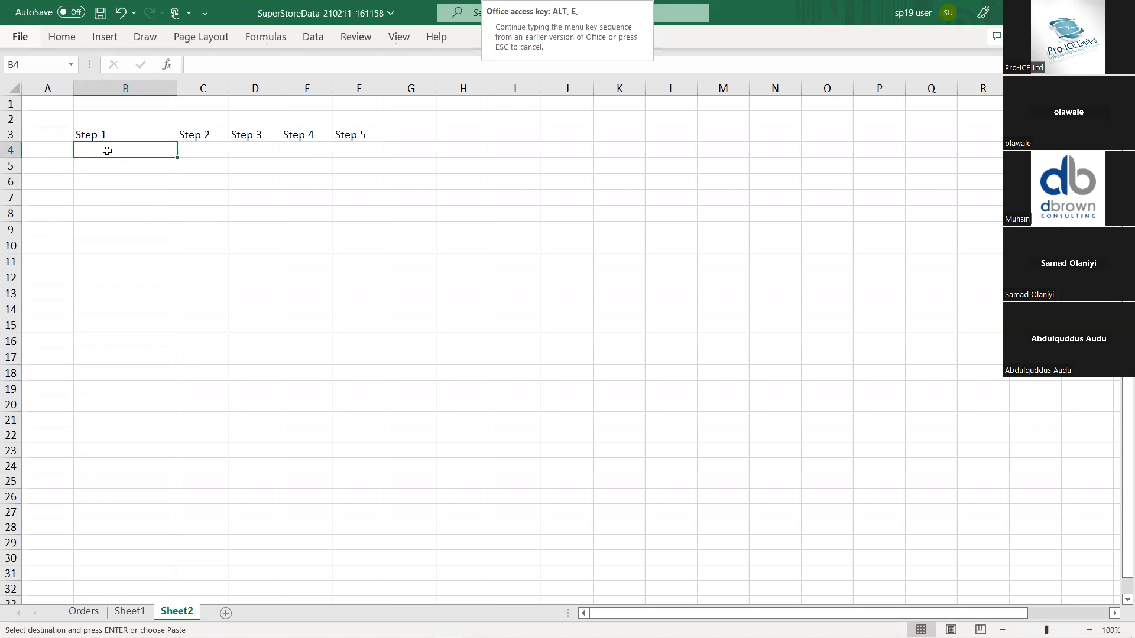
key(s)
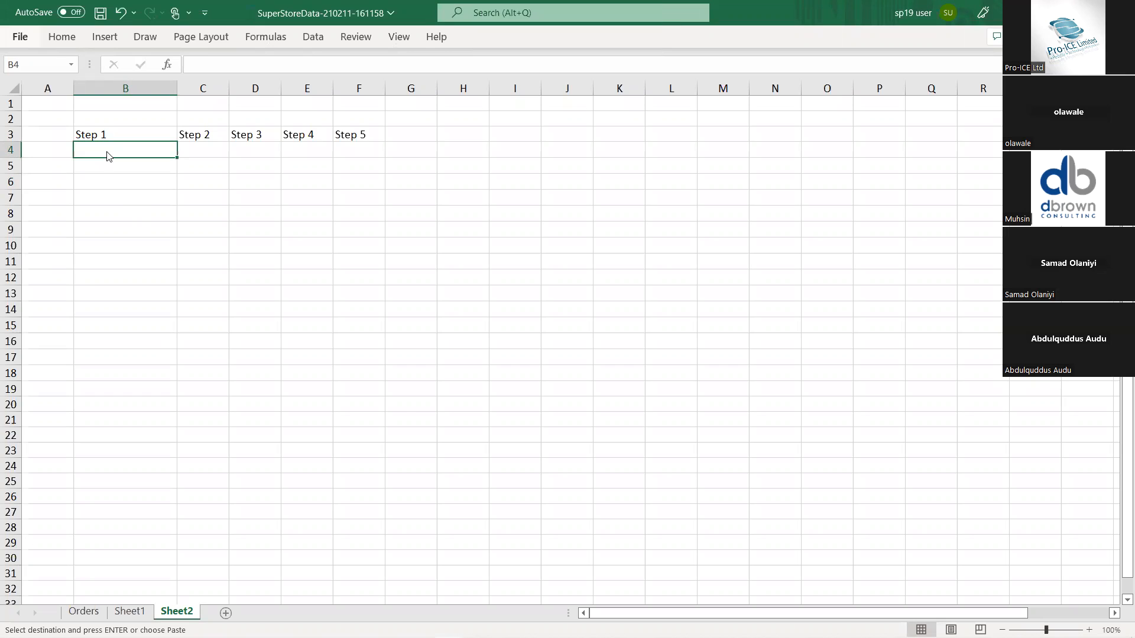
key(v)
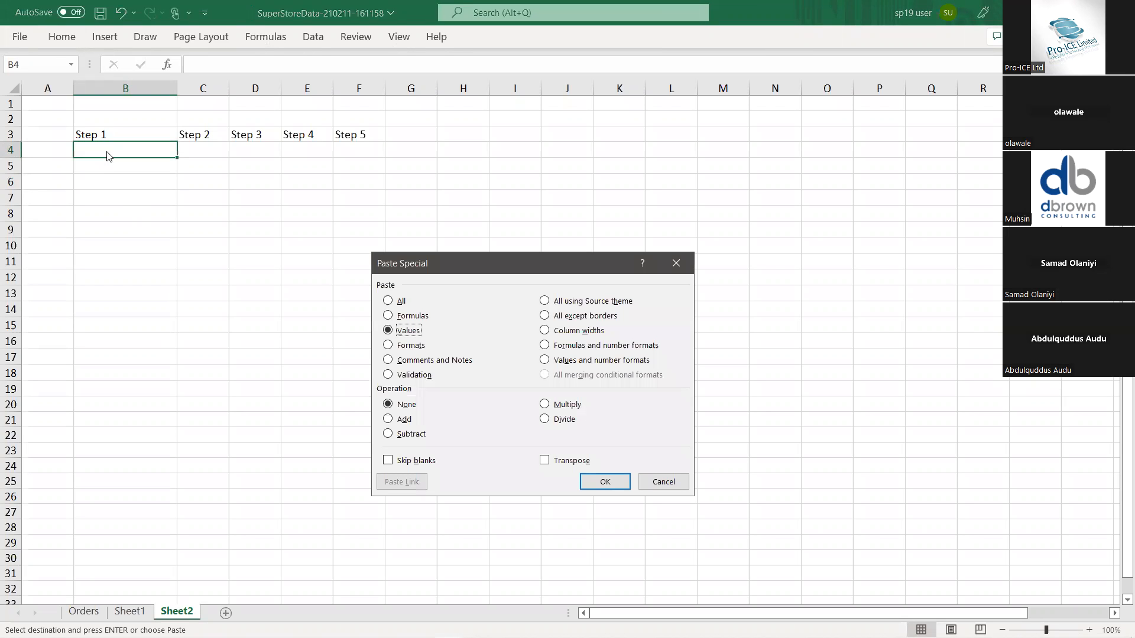
key(e)
key(Return)
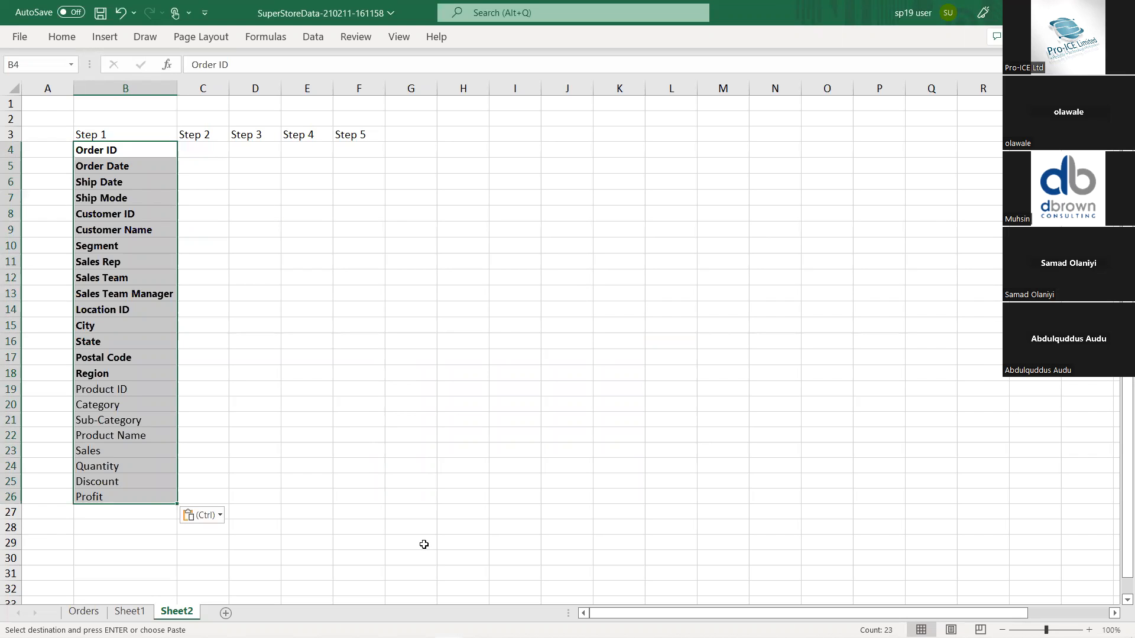
key(alt+Tab)
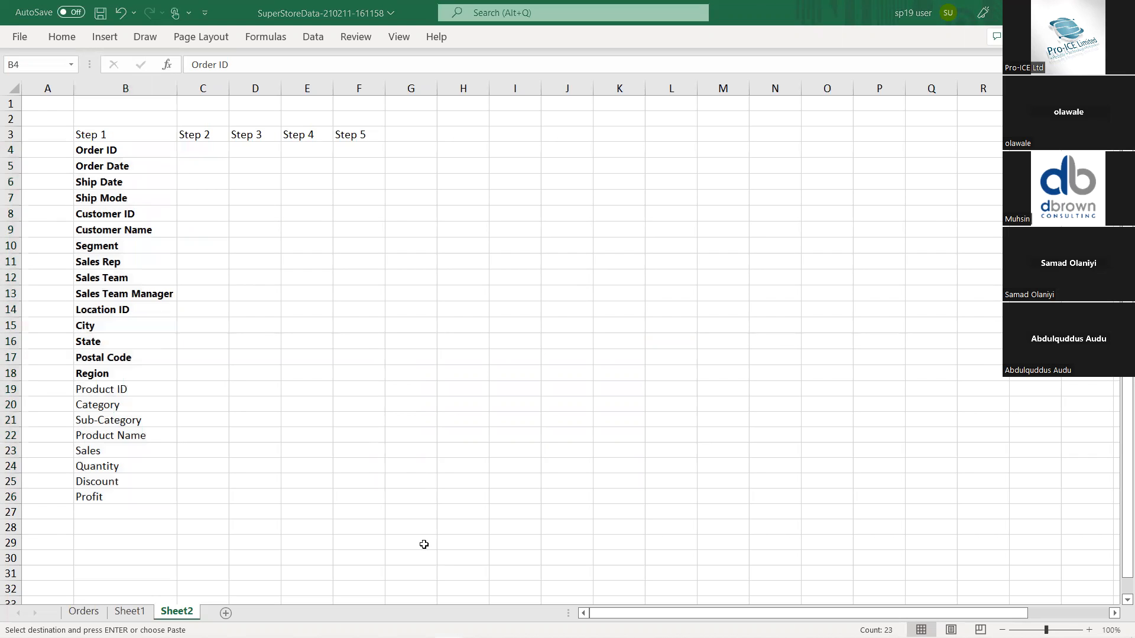
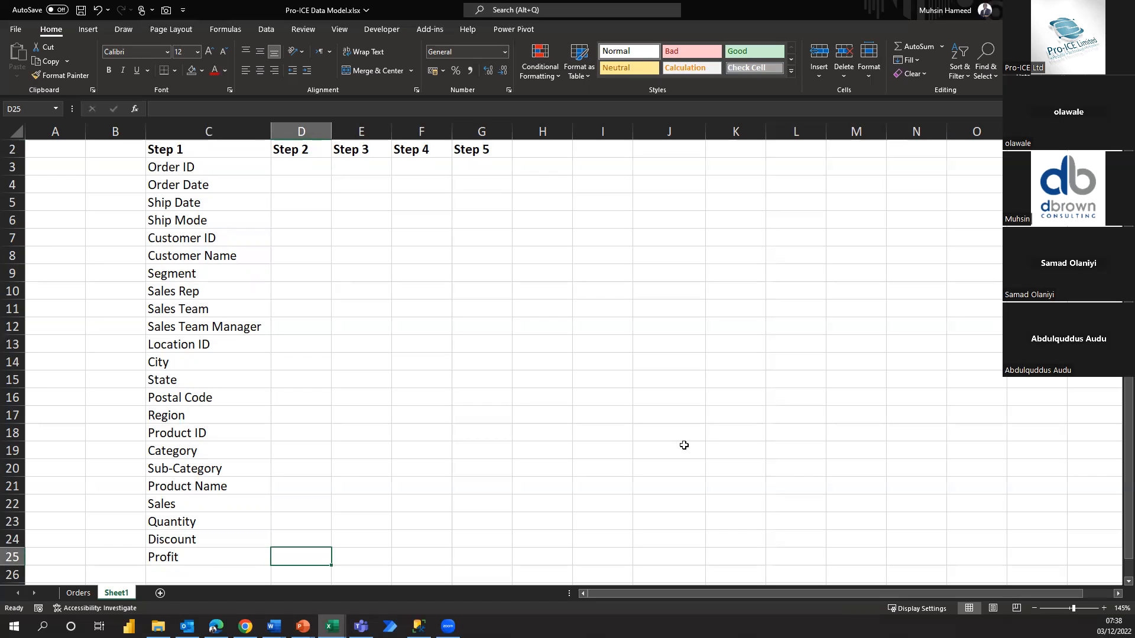
- Go through the report fields from Profit up to Postal Code along the Step 2 column
key(Up)
key(Up)
key(Up)
key(Up)
key(Up)
key(Up)
key(Up)
key(Up)
key(Up)
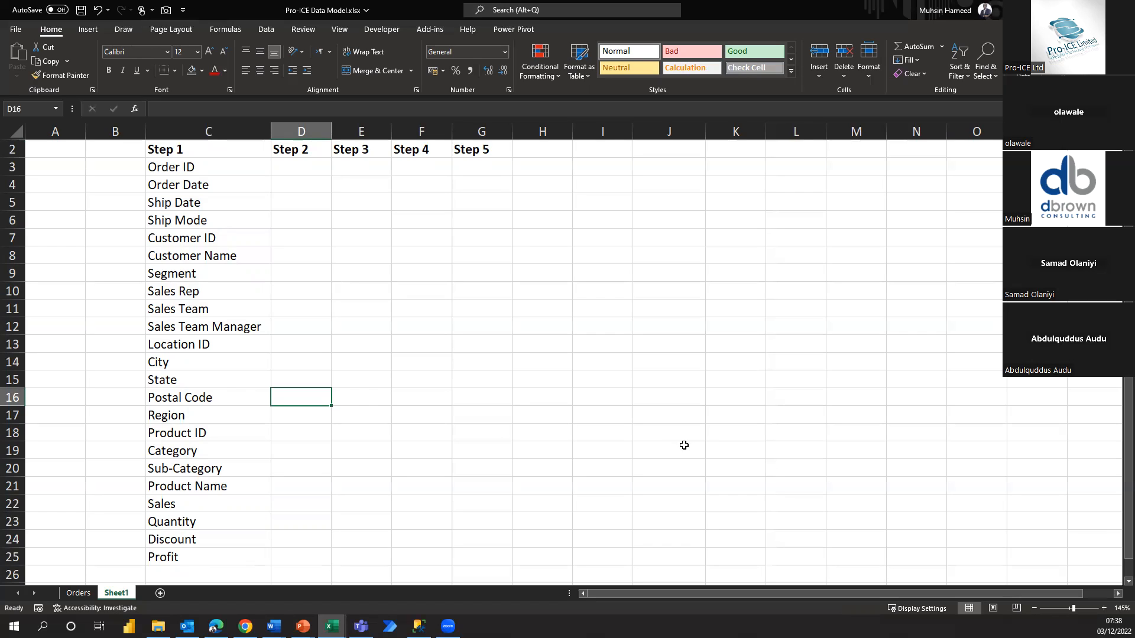
- Mark Sales, Quantity, Discount and Profit with V in the Step 2 column, cells D22:D25
key(Down)
key(Down)
key(Down)
key(Down)
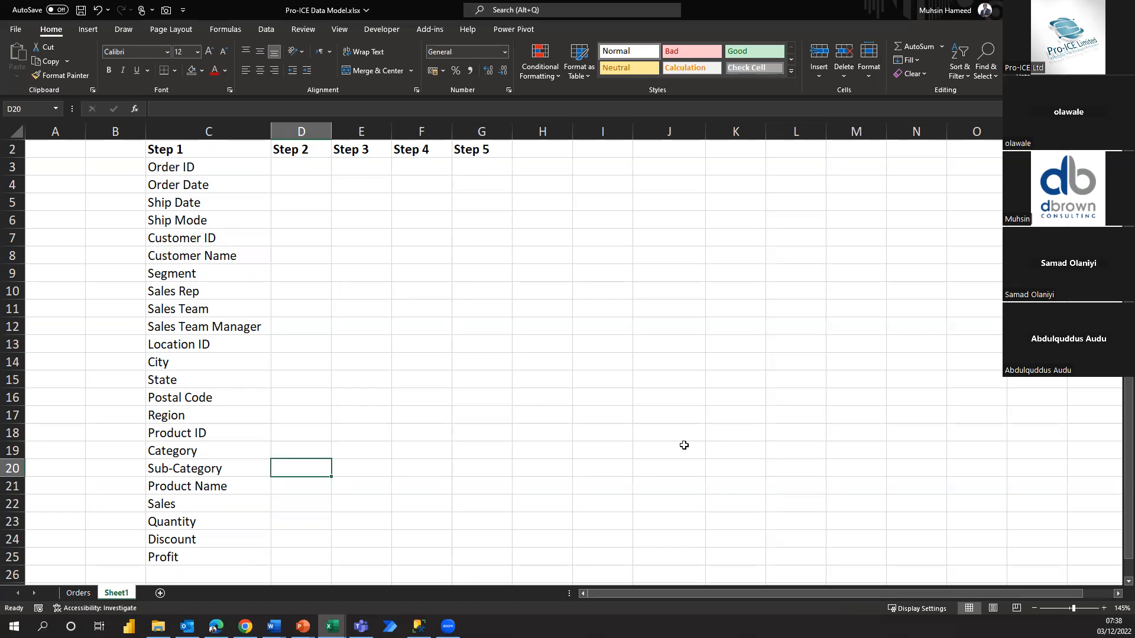
key(Down)
key(Down)
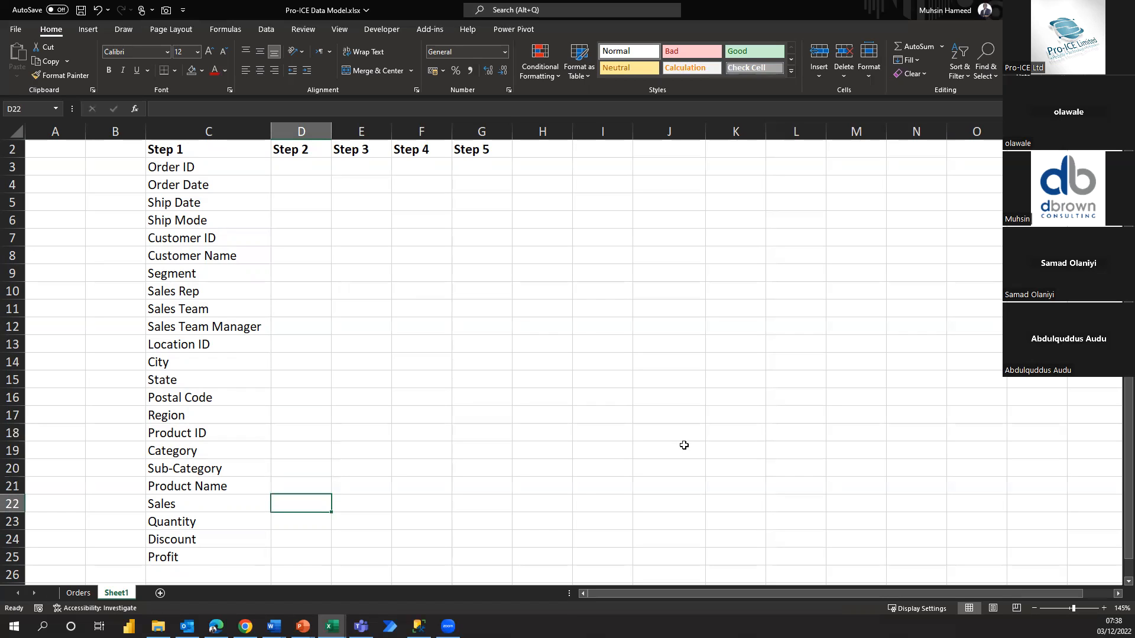
key(shift+Down)
key(shift+Down)
key(shift+Down)
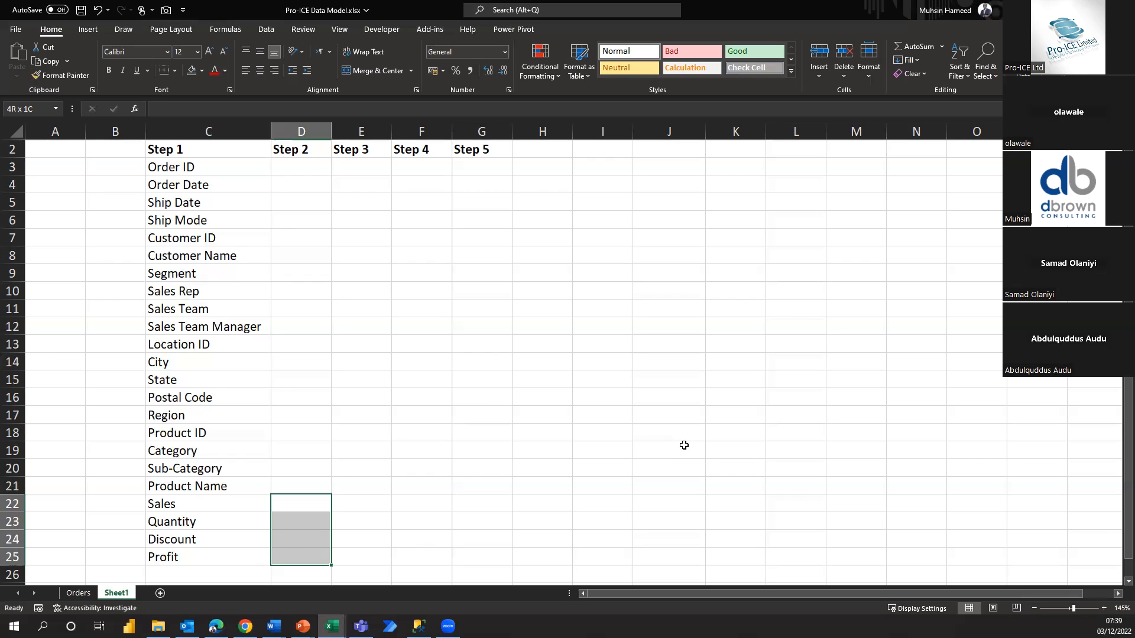
text(V)
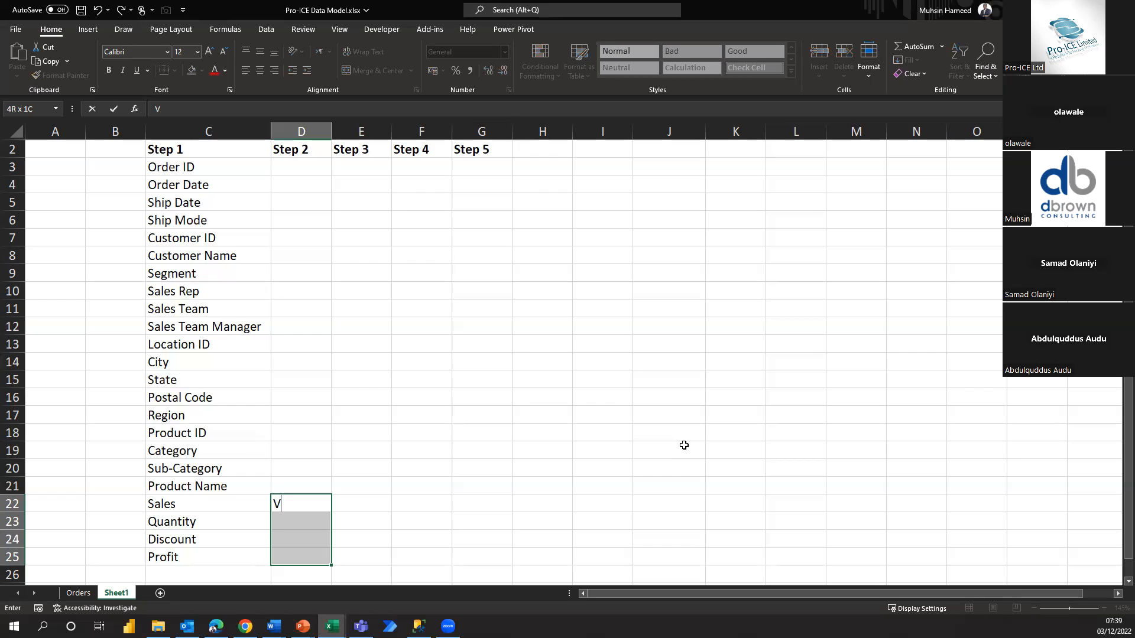
key(ctrl+Return)
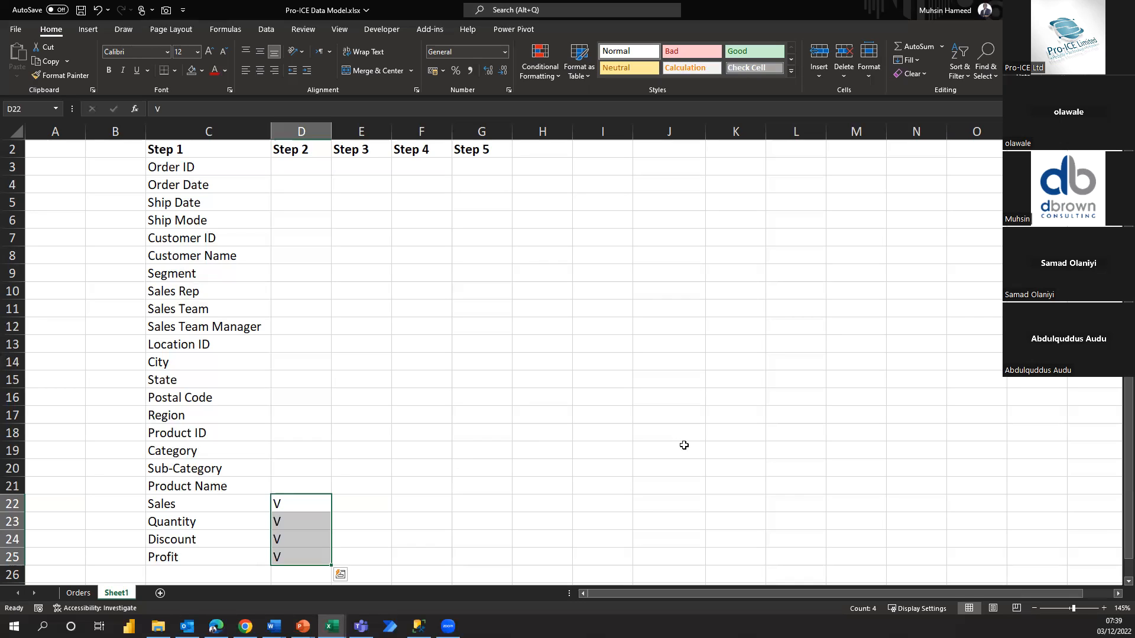
- Select the Step 2 cells D3:D21, beside the fields from Order ID to Product Name
key(Up)
key(Up)
key(Down)
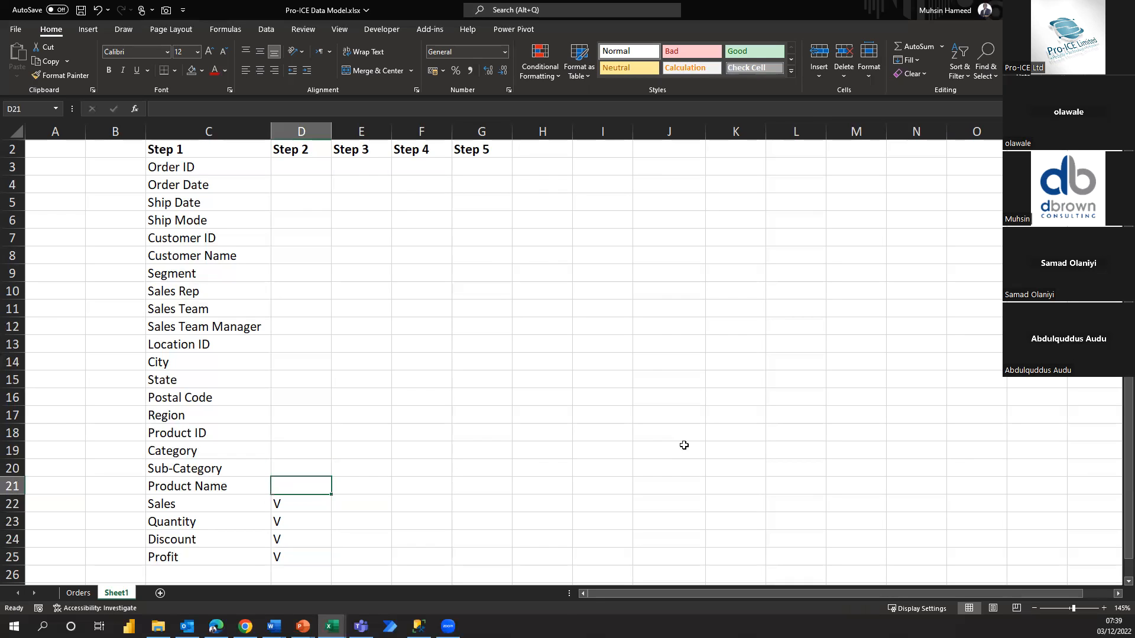
key(shift+Up)
key(shift+Up)
key(shift+Up)
key(shift+Up)
key(shift+Up)
key(shift+Up)
key(shift+Up)
key(shift+Up)
key(shift+Up)
key(shift+Up)
key(shift+Up)
key(shift+Up)
key(shift+Up)
key(shift+Up)
key(shift+Up)
key(shift+Up)
key(shift+Up)
key(shift+Up)
key(shift+Up)
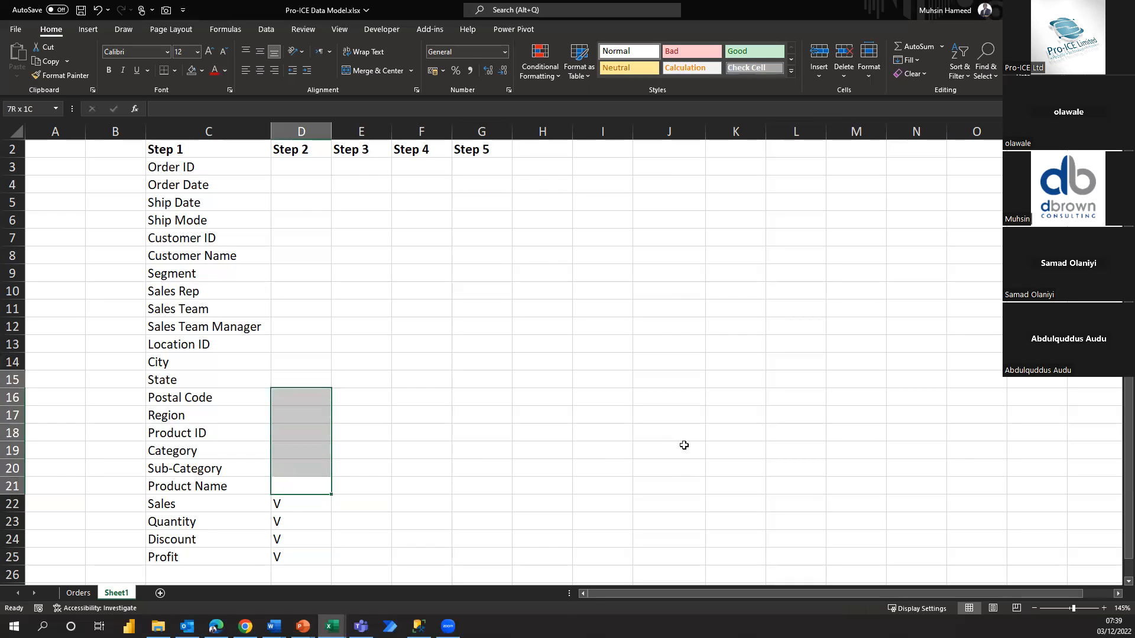
key(shift+Down)
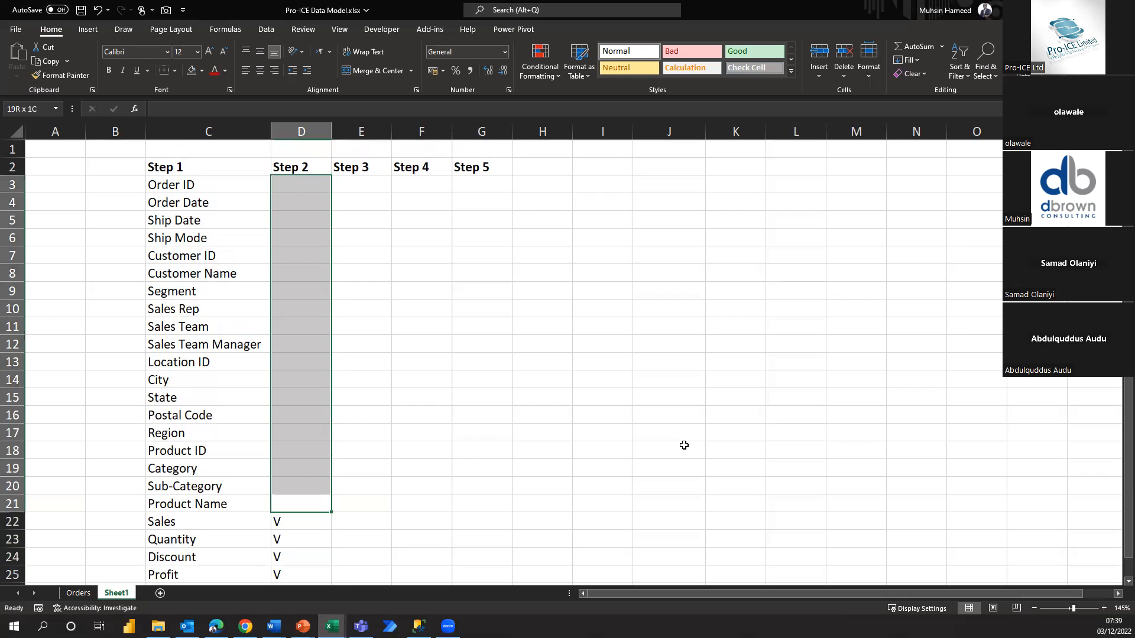
text(Order ID Order Date Ship Date Ship Mode Customer ID Customer Name Segment Sales Rep Sales Team Sales Team Manager Location ID City State Postal Code Region Product ID Category Sub-Category Product Name)
key(ctrl+q)
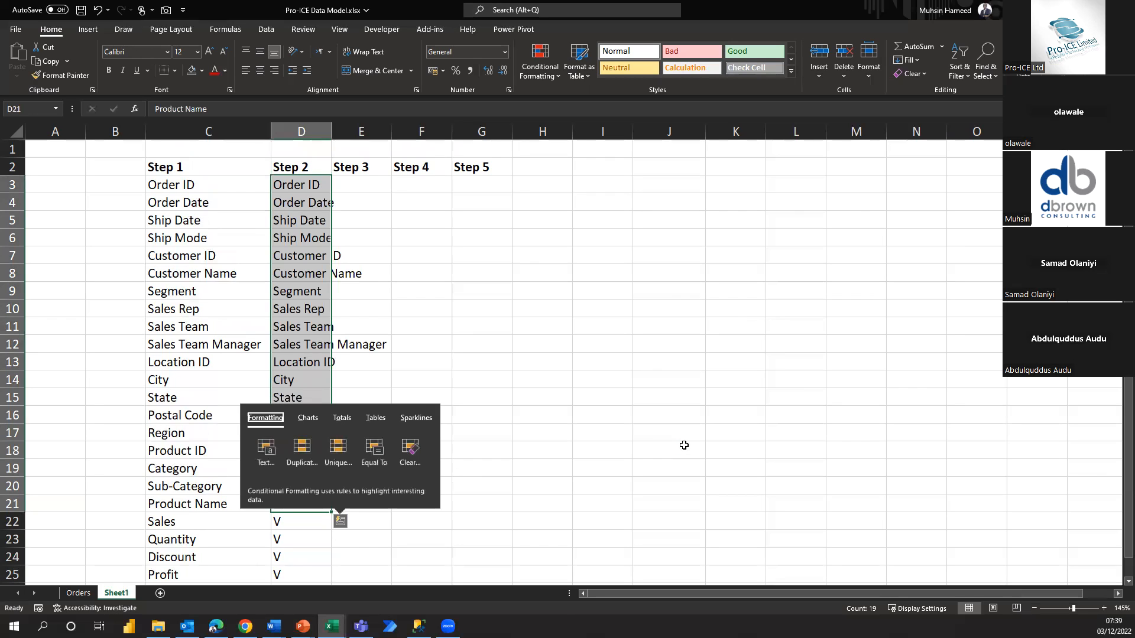
key(Escape)
key(Delete)
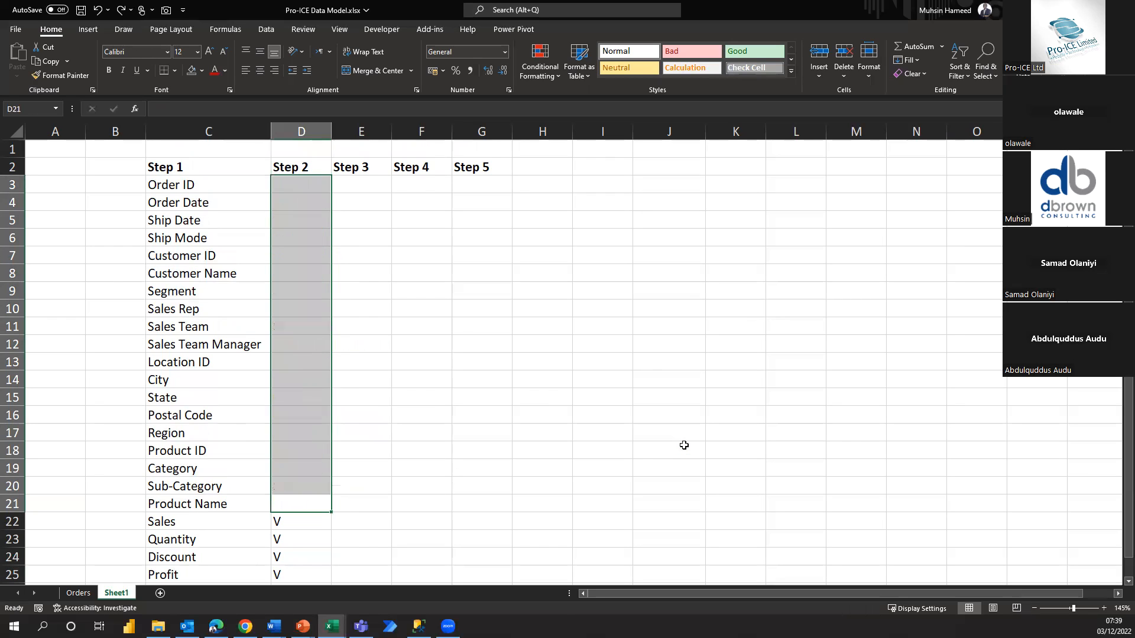
- Fill all the selected Step 2 cells, D3:D21, with R
text(R)
key(ctrl+Return)
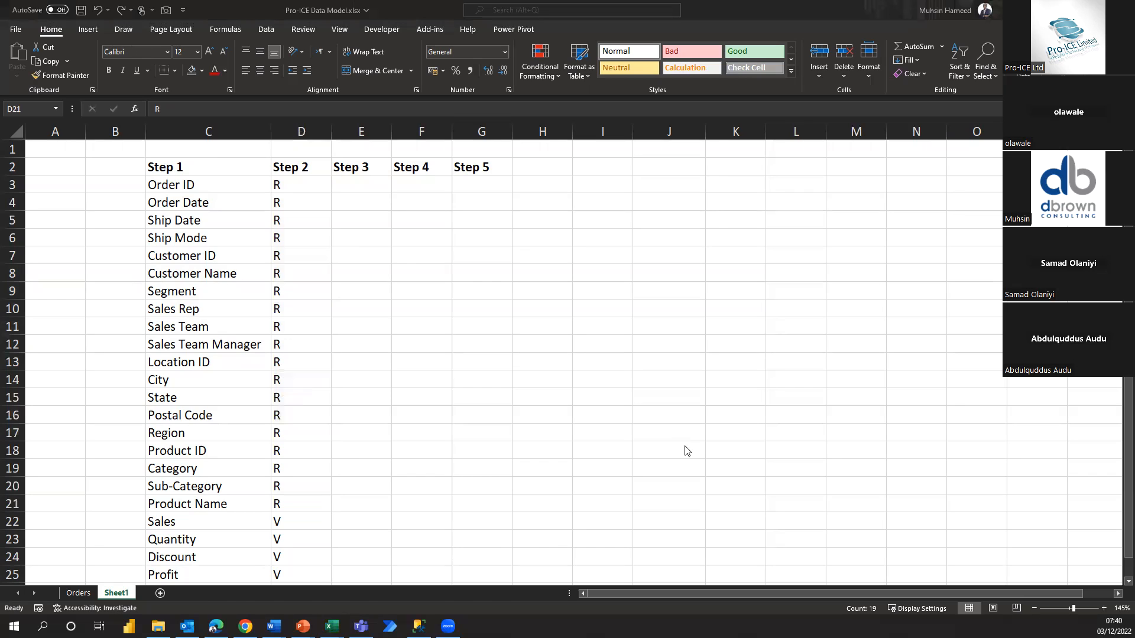
- Switch to the Data Modeling Steps slide, reveal the bullet on grouping R reporting lines into hierarchies, and return to the Excel worksheet
key(alt+Tab)
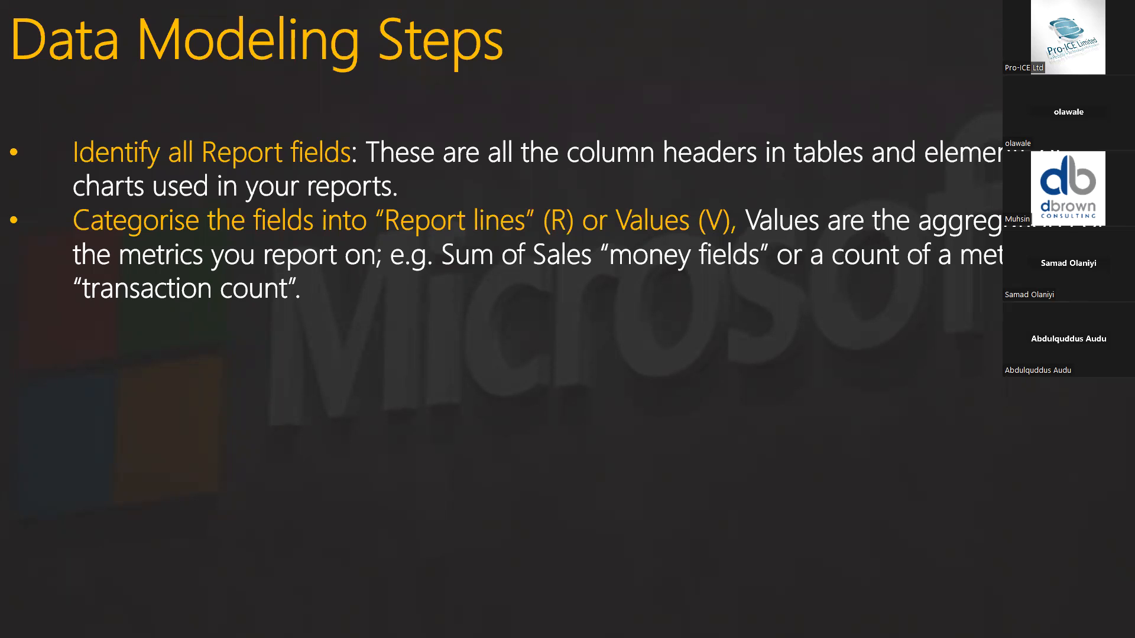
key(Right)
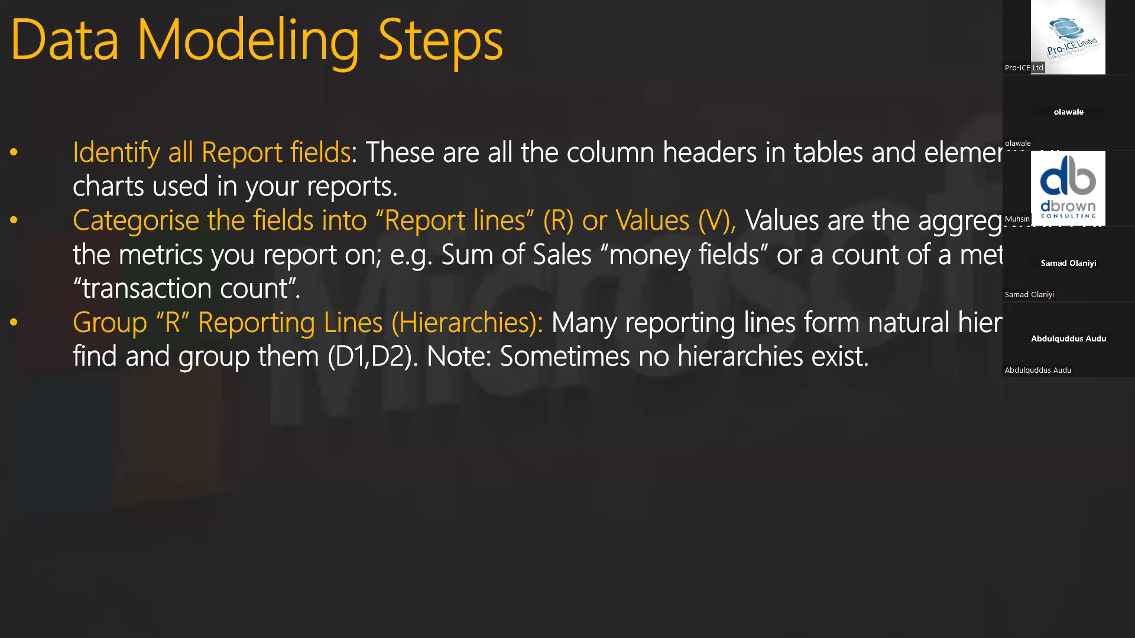
key(alt+Tab)
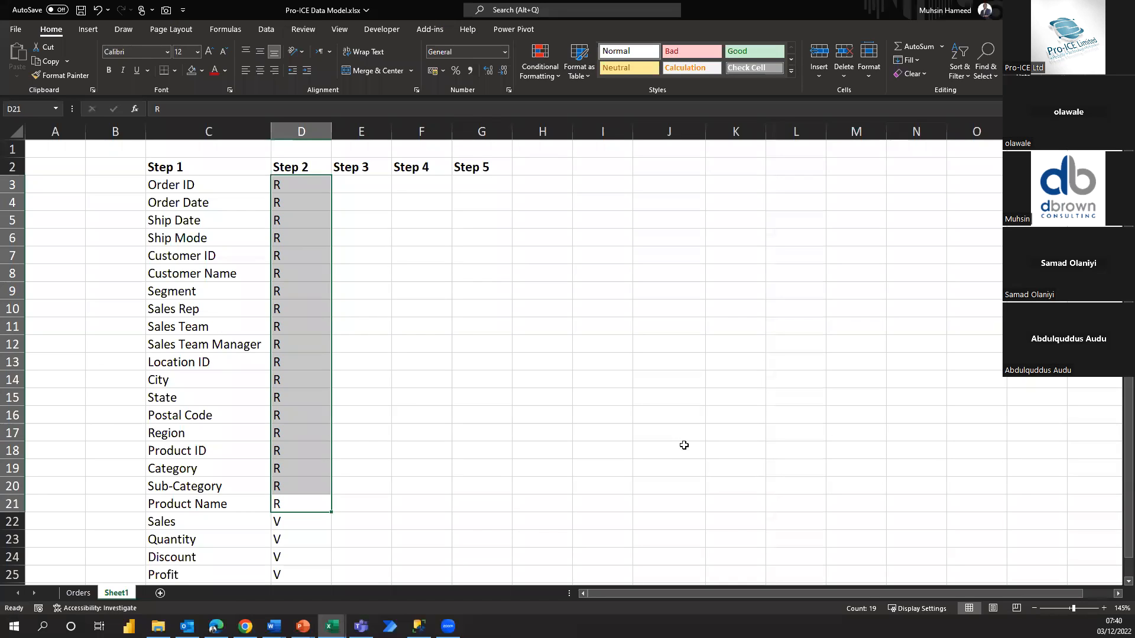
- Go through the Step 1 fields and highlight the location hierarchy from Location ID to Region, rows 13 to 17
key(Down)
key(Down)
key(Up)
key(Up)
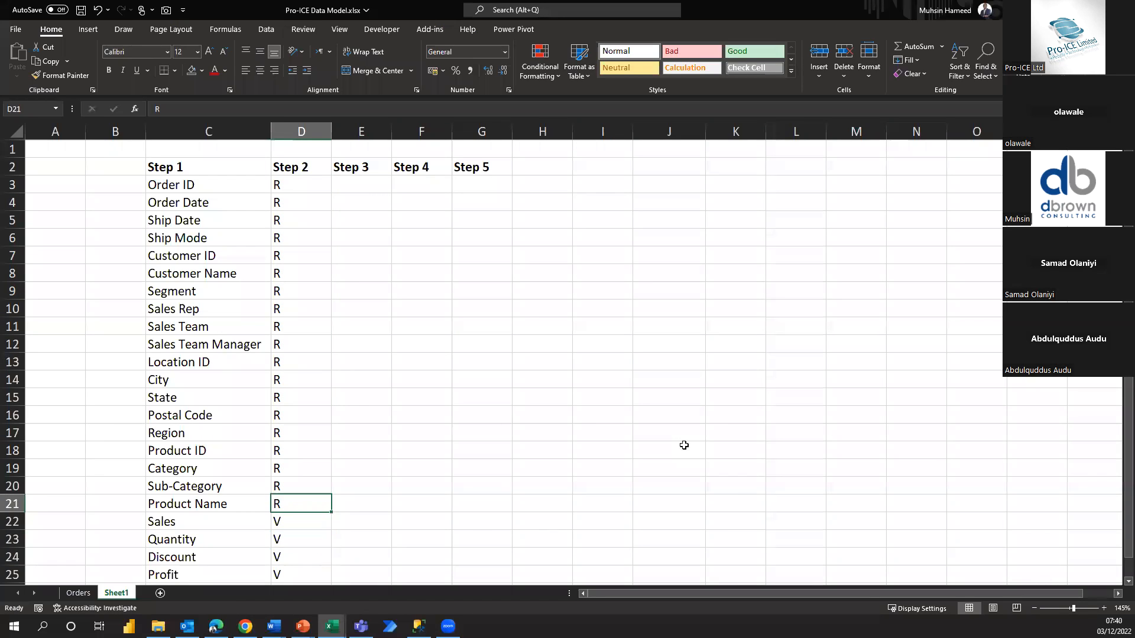
key(Left)
key(Up)
key(Up)
key(Up)
key(Up)
key(Up)
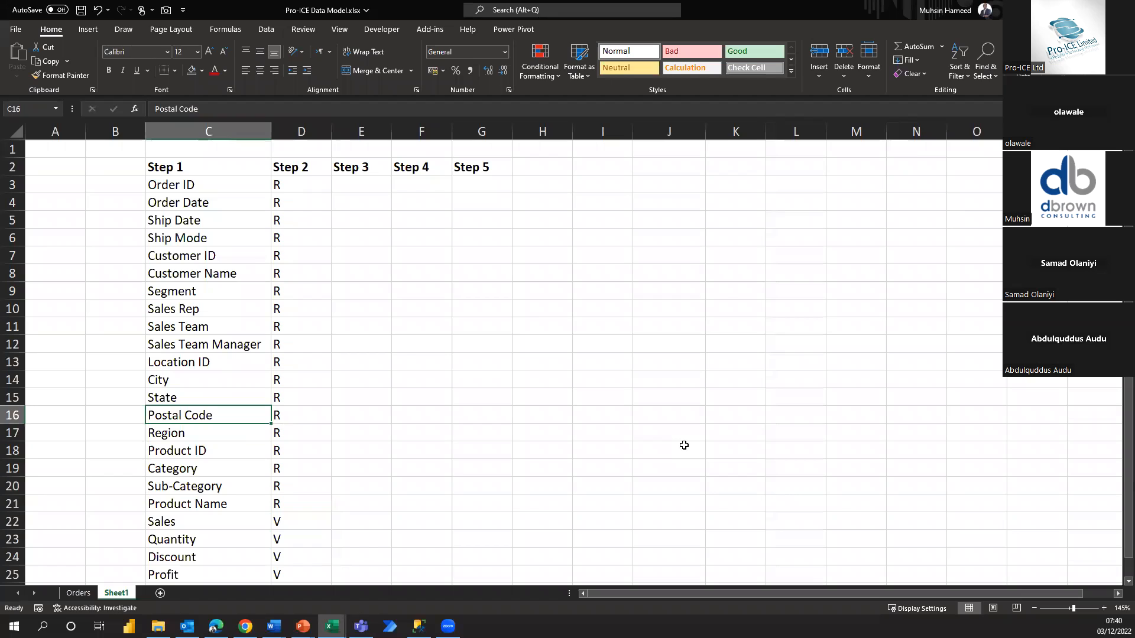
key(Down)
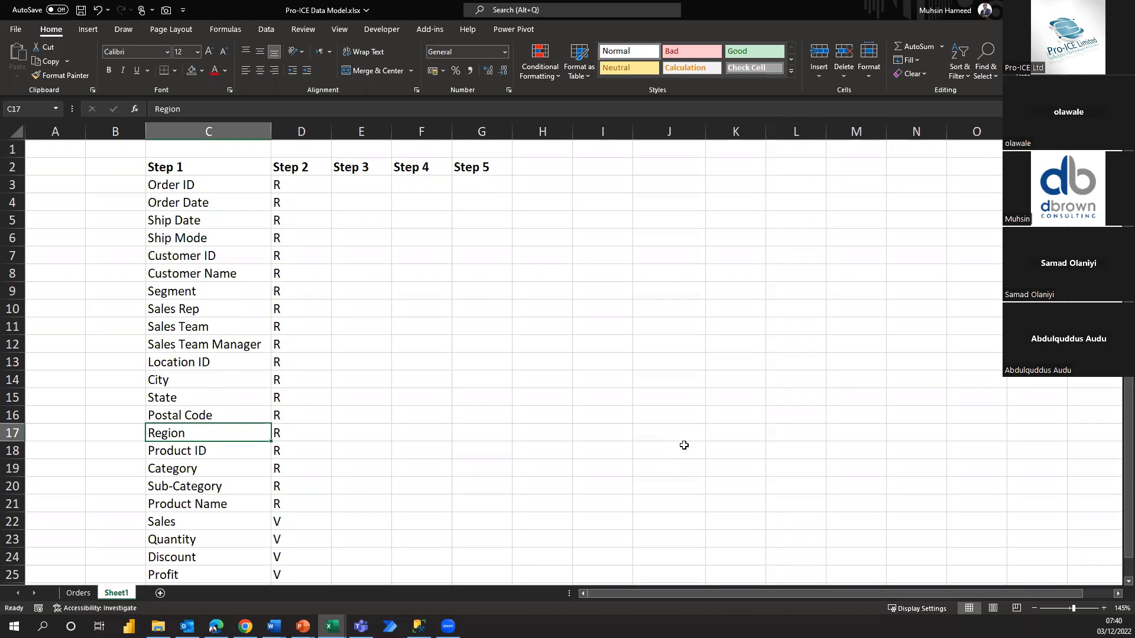
key(Up)
key(Up)
key(Up)
key(Up)
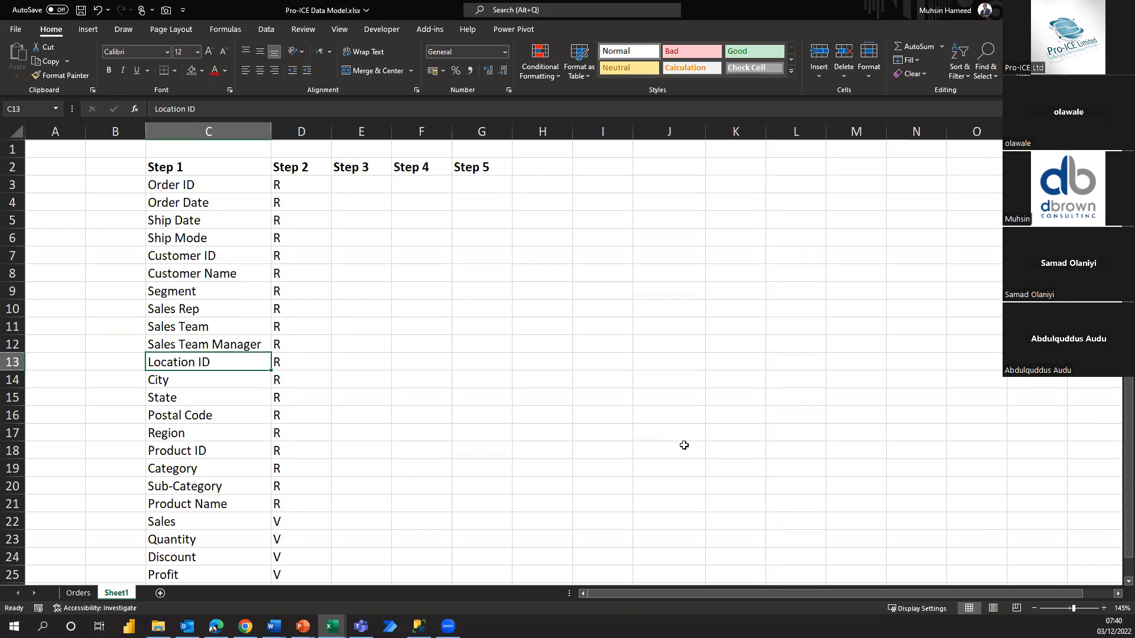
key(shift+Down)
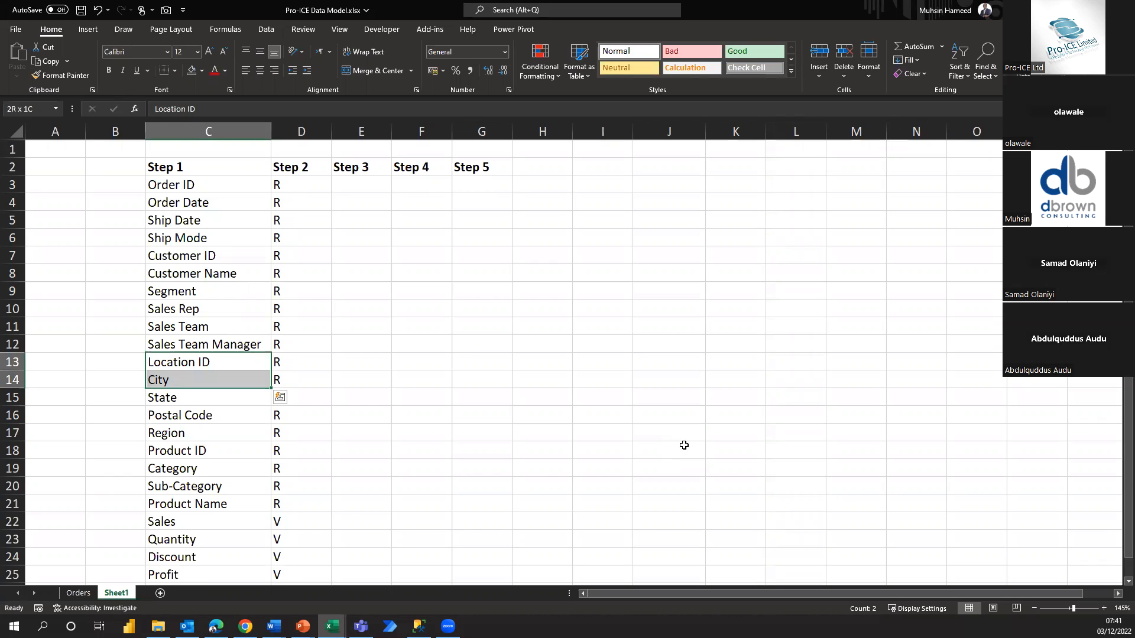
key(shift+Down)
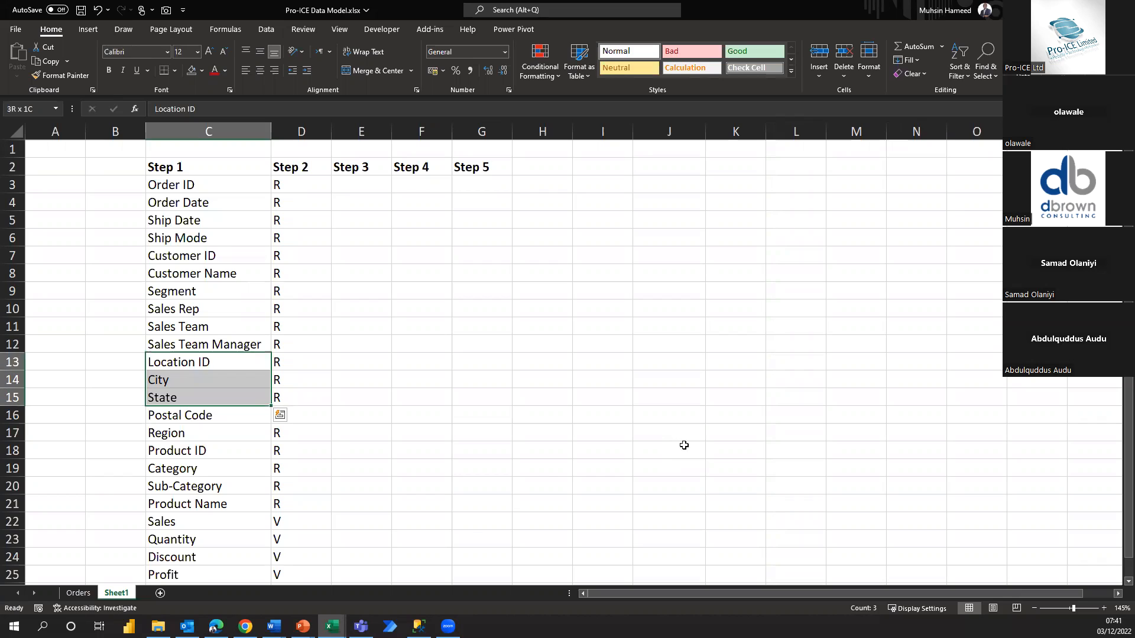
key(shift+Down)
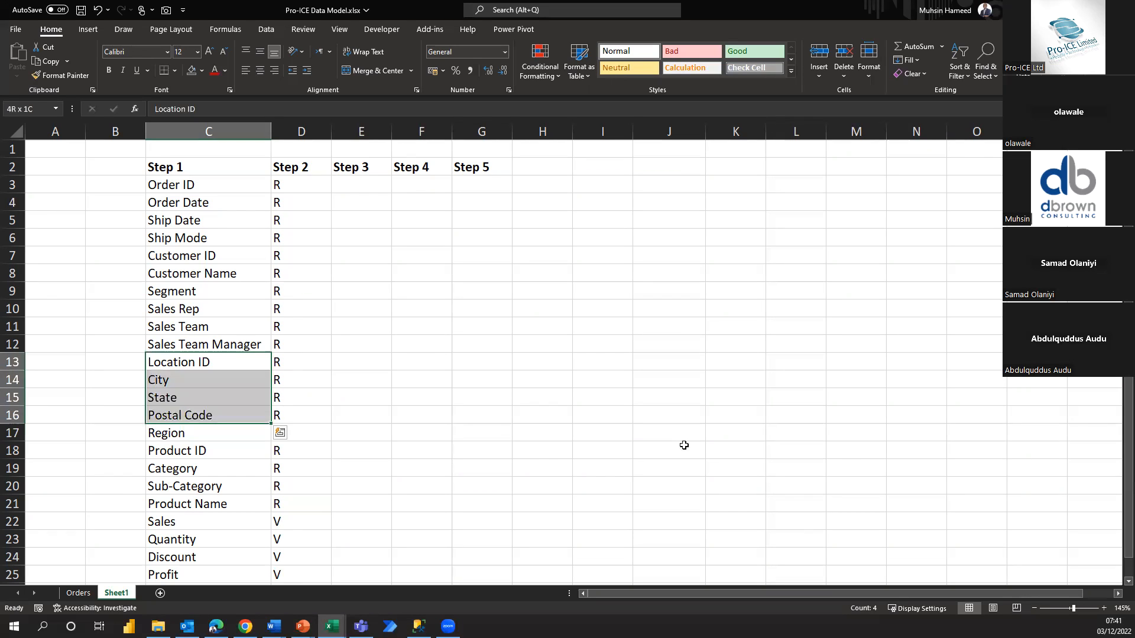
key(shift+Down)
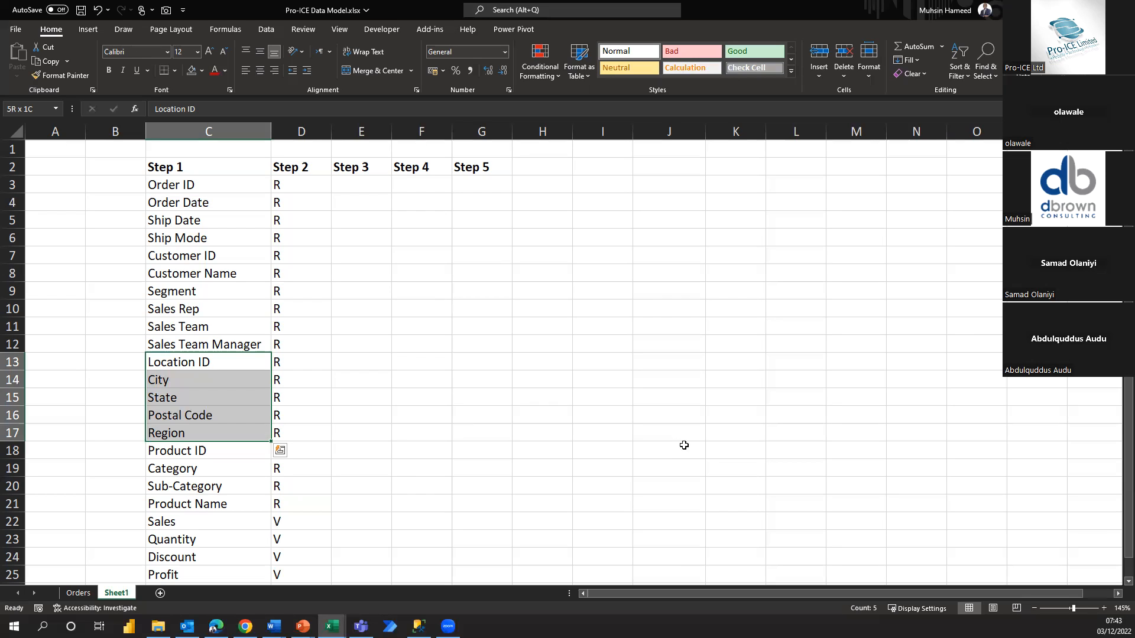
key(shift+Right)
key(shift+Right)
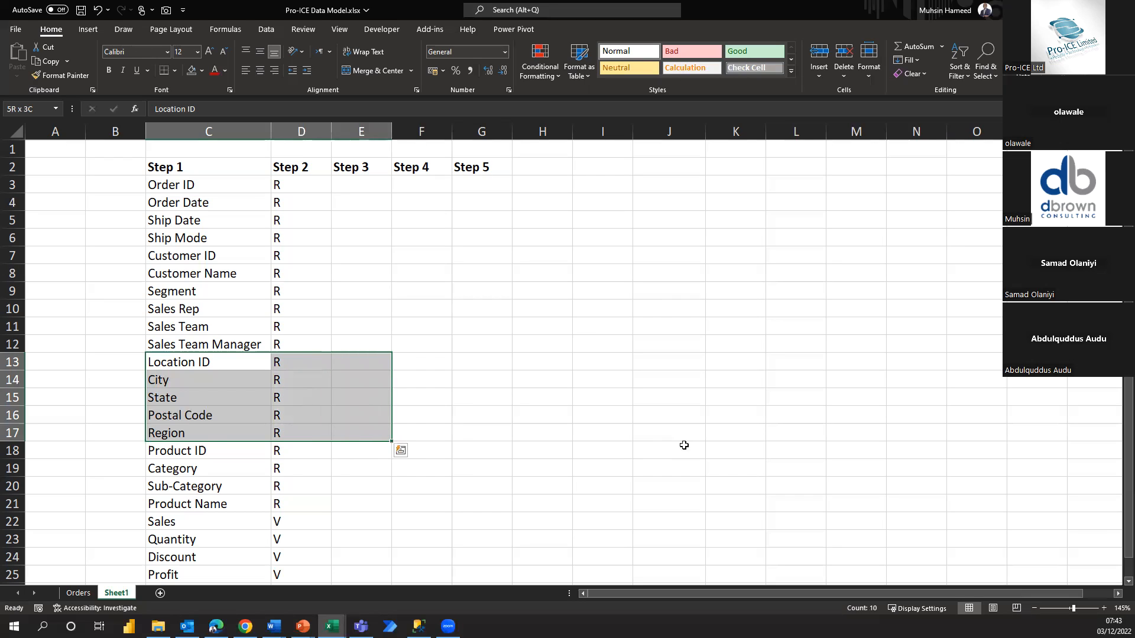
- Mark Location ID, City, State, Postal Code and Region with D1 in the Step 3 column, cells E13:E17
key(Right)
key(Right)
key(shift+Down)
key(shift+Down)
key(shift+Down)
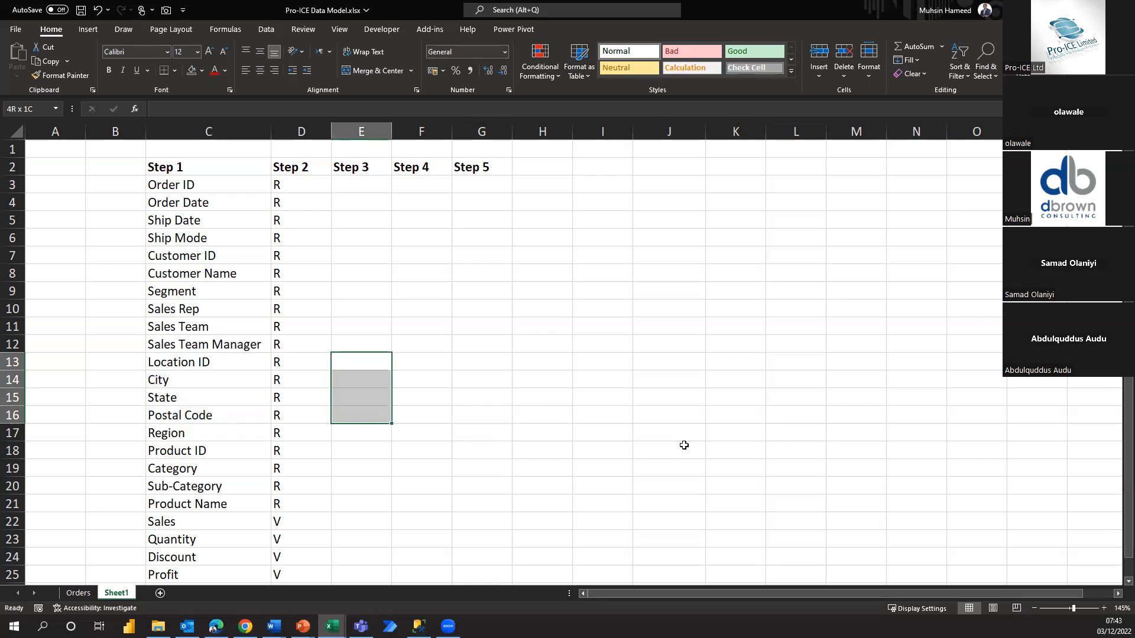
key(shift+Down)
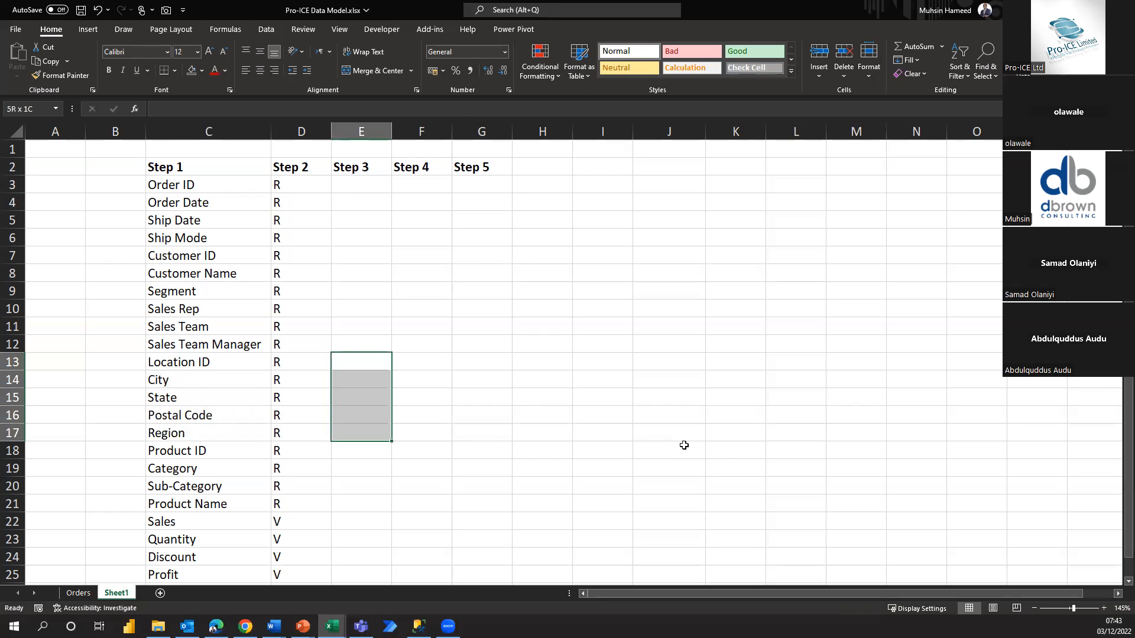
text(D1)
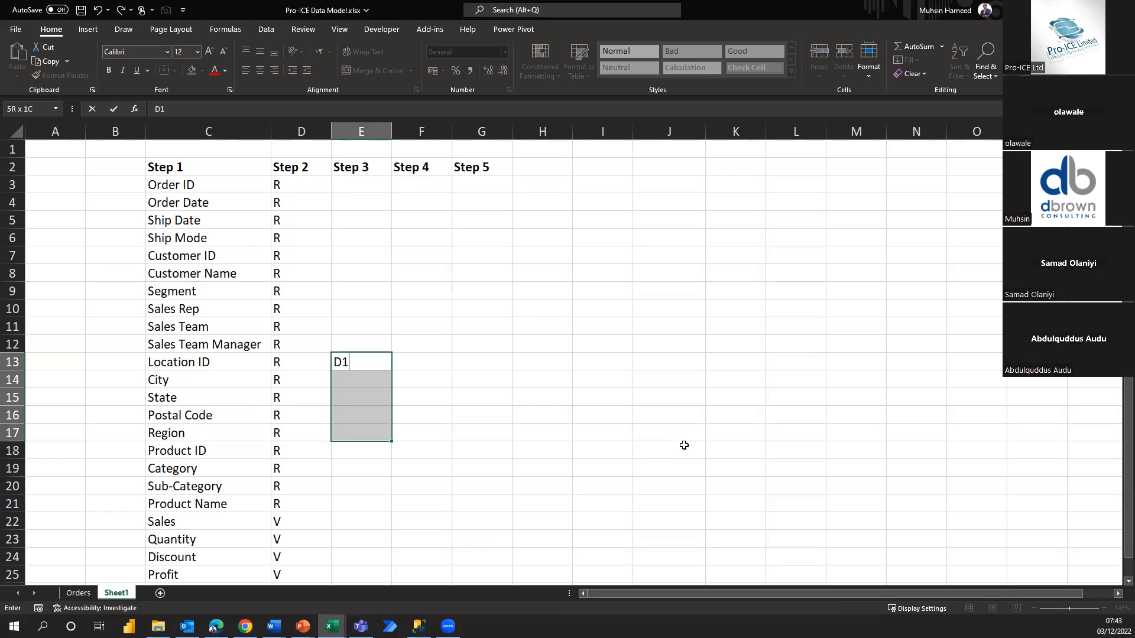
key(ctrl+Return)
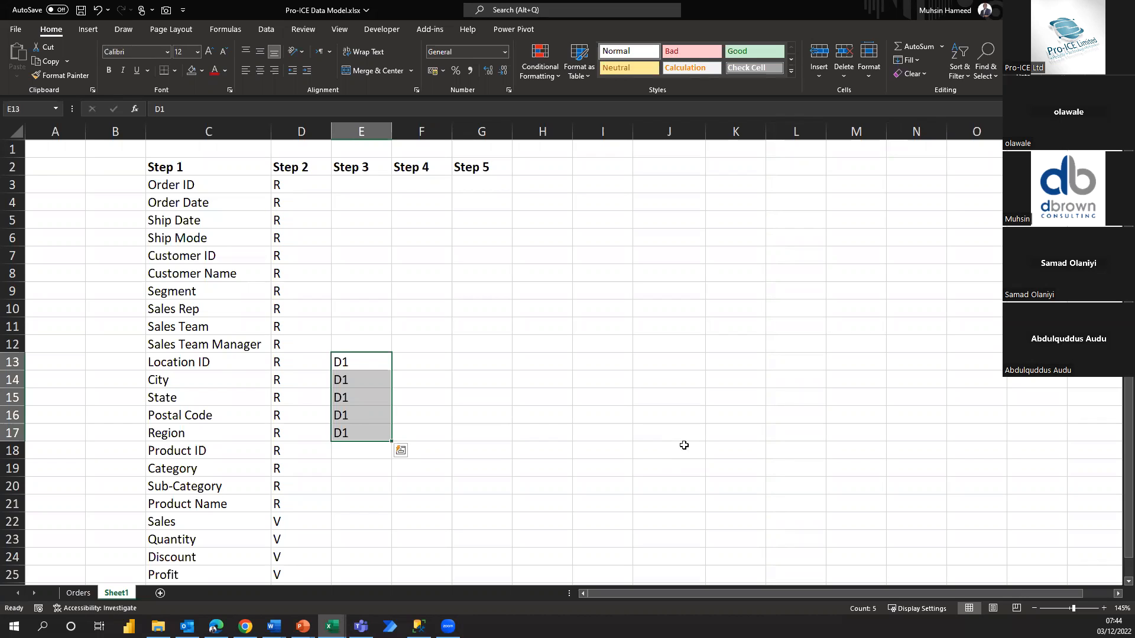
- Move on to the product hierarchy and highlight the Step 1 fields from Product ID to Product Name, C18:C21
key(Down)
key(Down)
key(Up)
key(Up)
key(Up)
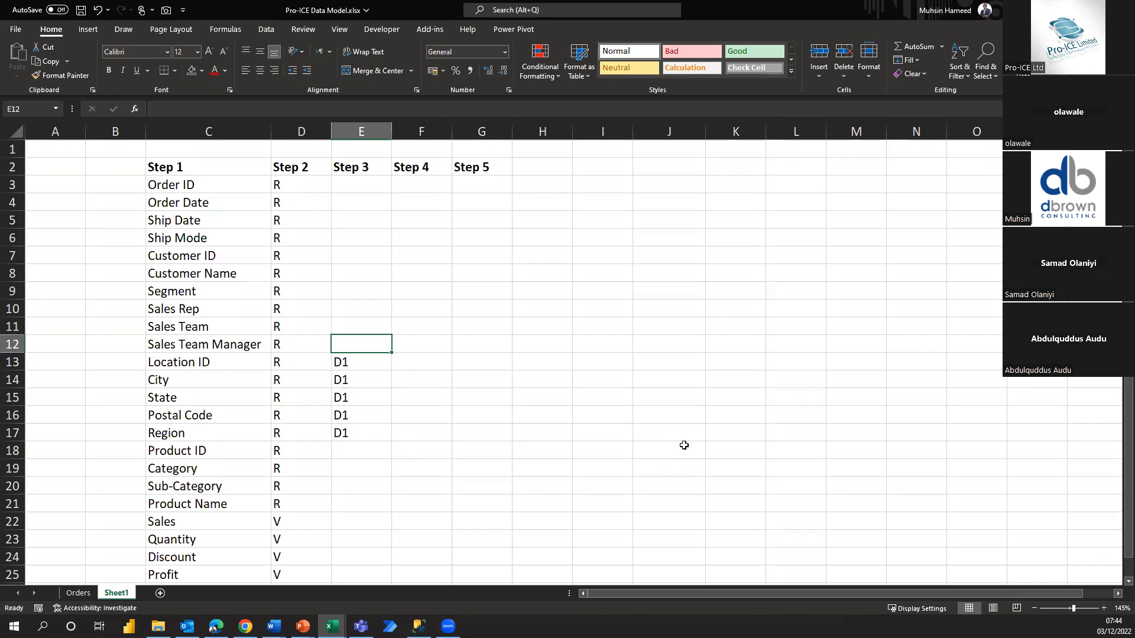
key(Down)
key(Down)
key(Down)
key(Down)
key(Down)
key(Down)
key(Down)
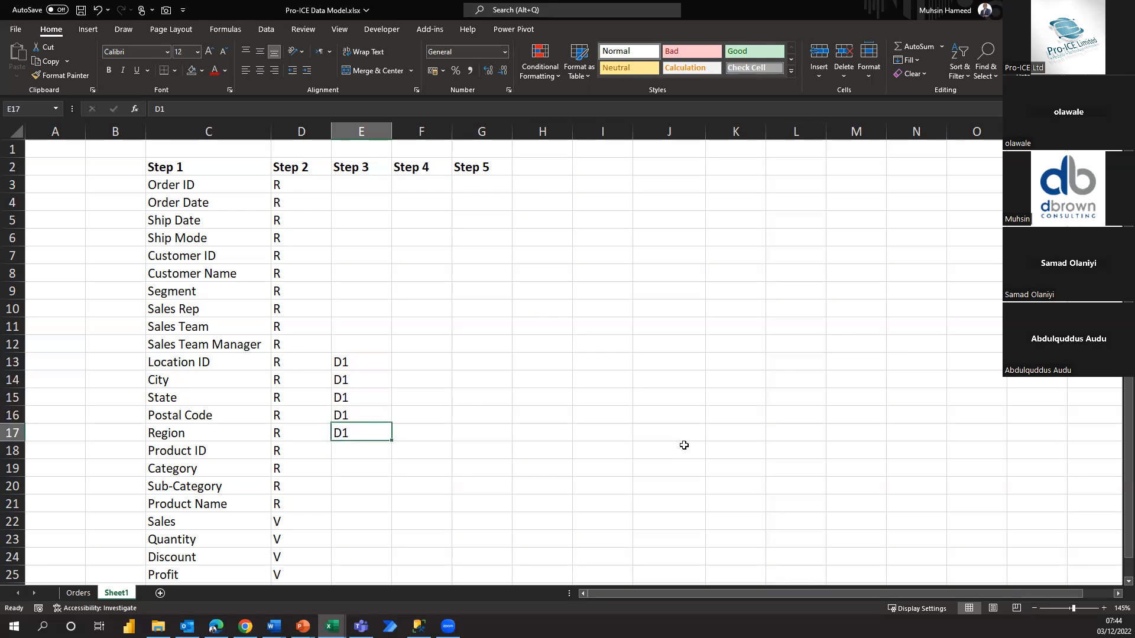
key(Up)
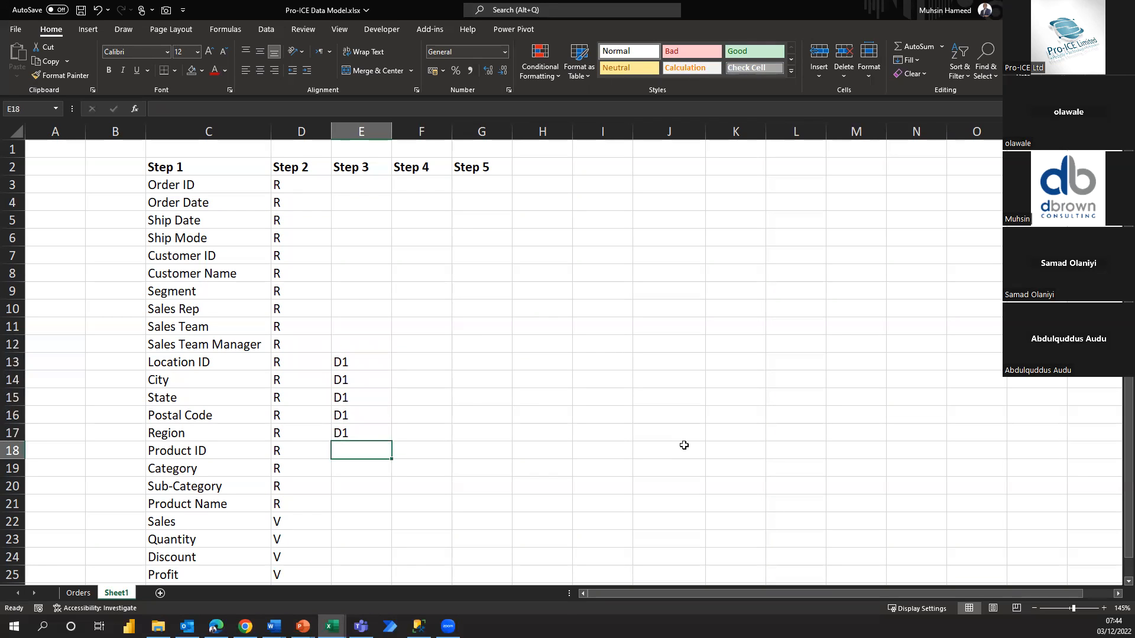
key(Left)
key(Left)
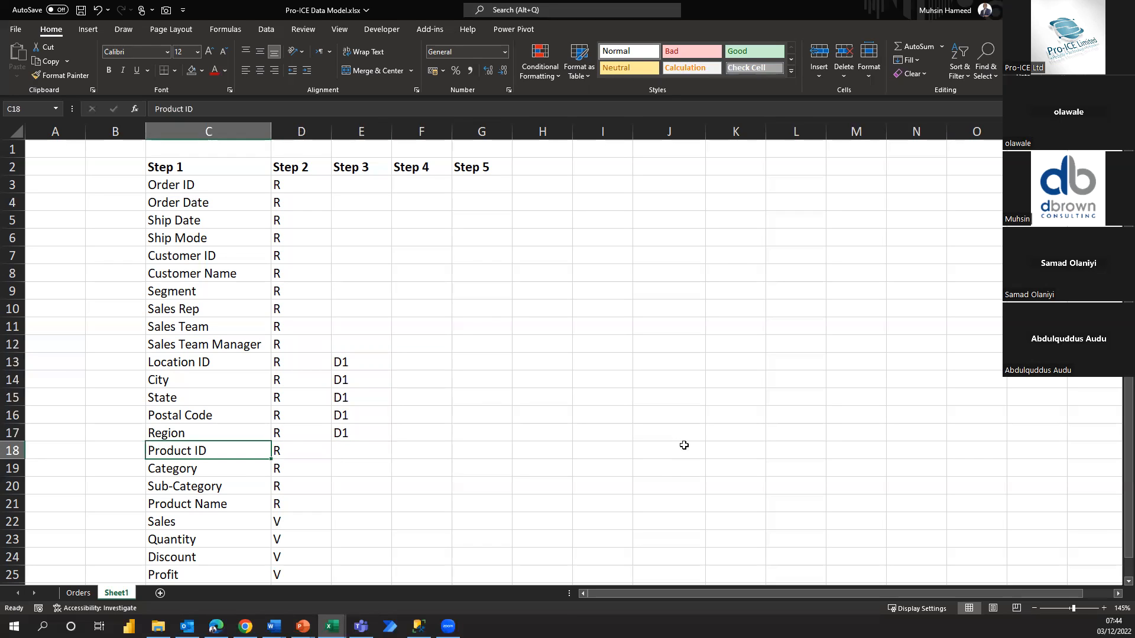
key(shift+Down)
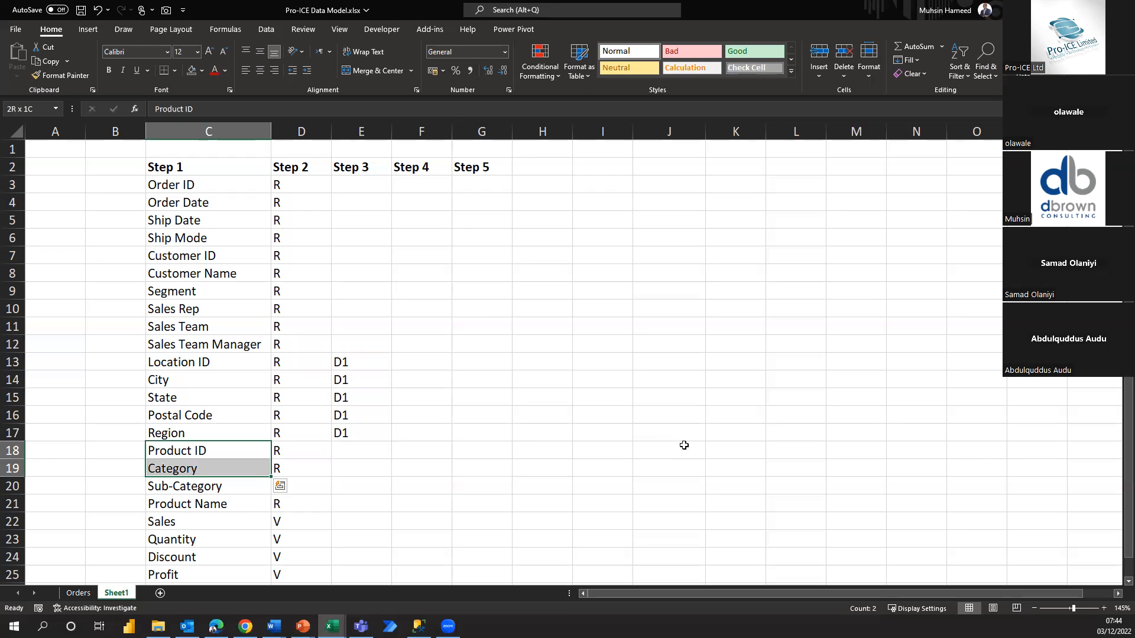
key(shift+Down)
key(shift+Down)
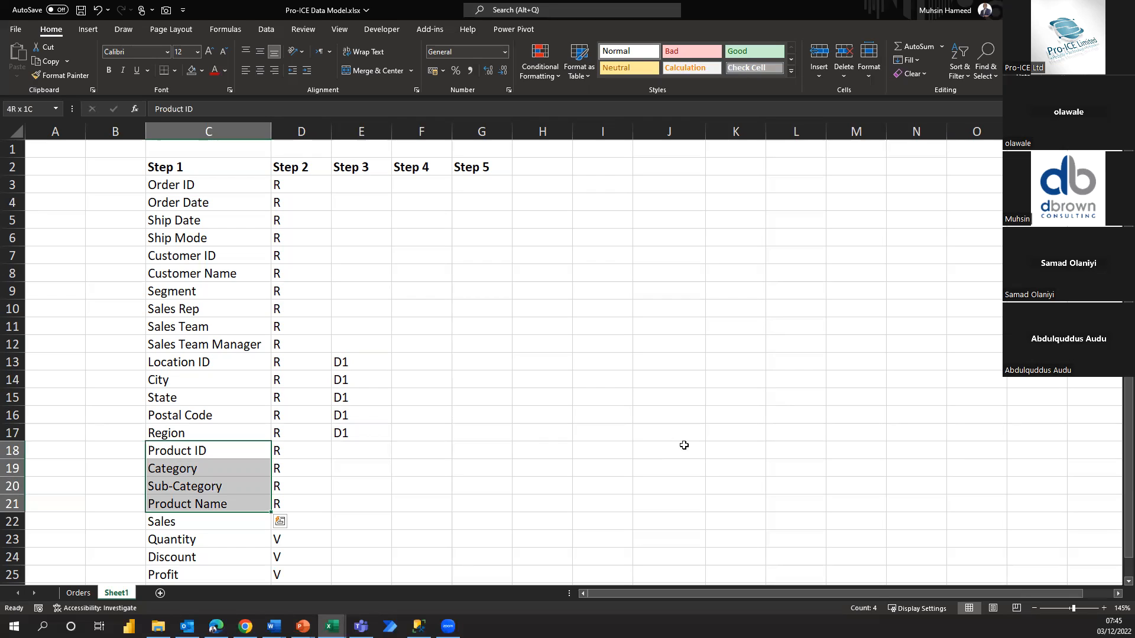
- Mark Product ID, Category, Sub-Category and Product Name with D2 in the Step 3 column, cells E18:E21
key(Right)
key(Right)
key(shift+Down)
key(shift+Down)
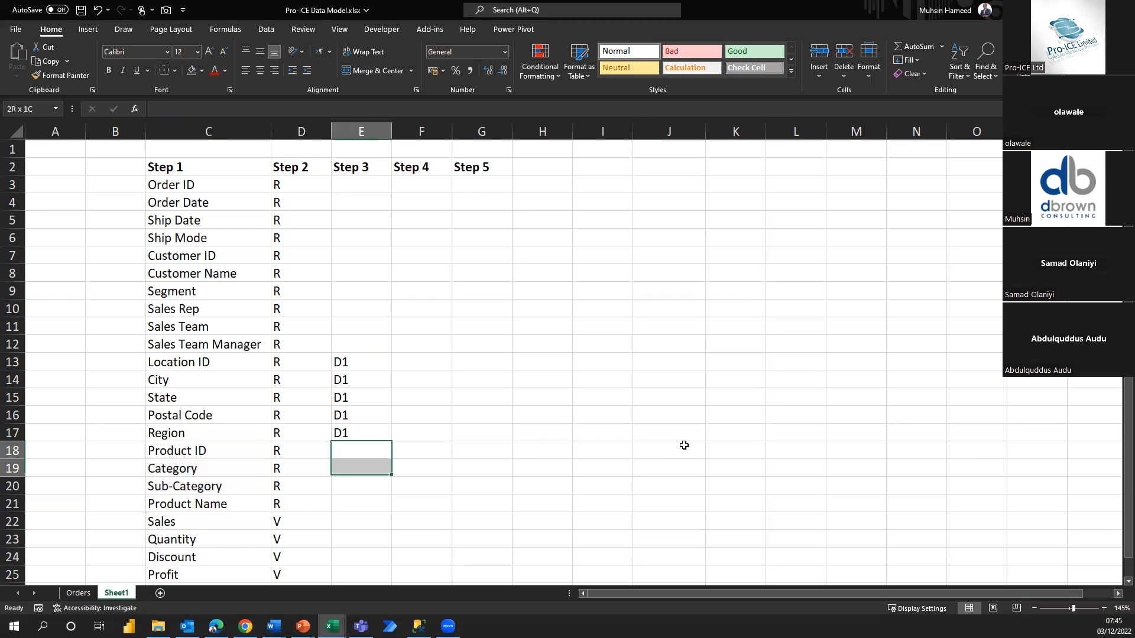
key(shift+Down)
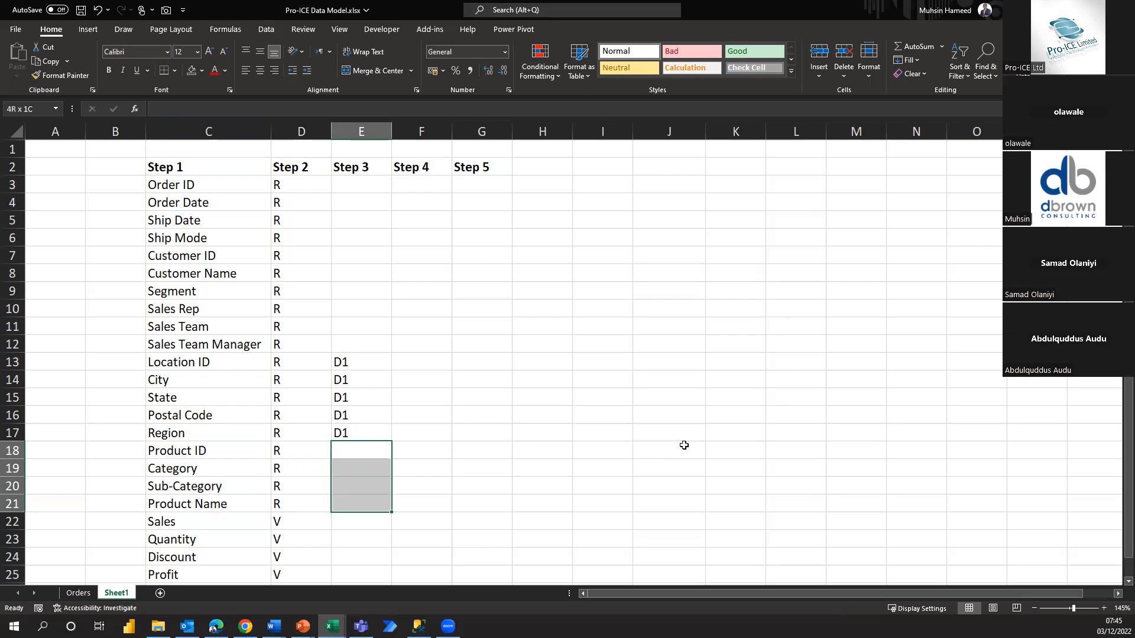
text(D2)
key(ctrl+Return)
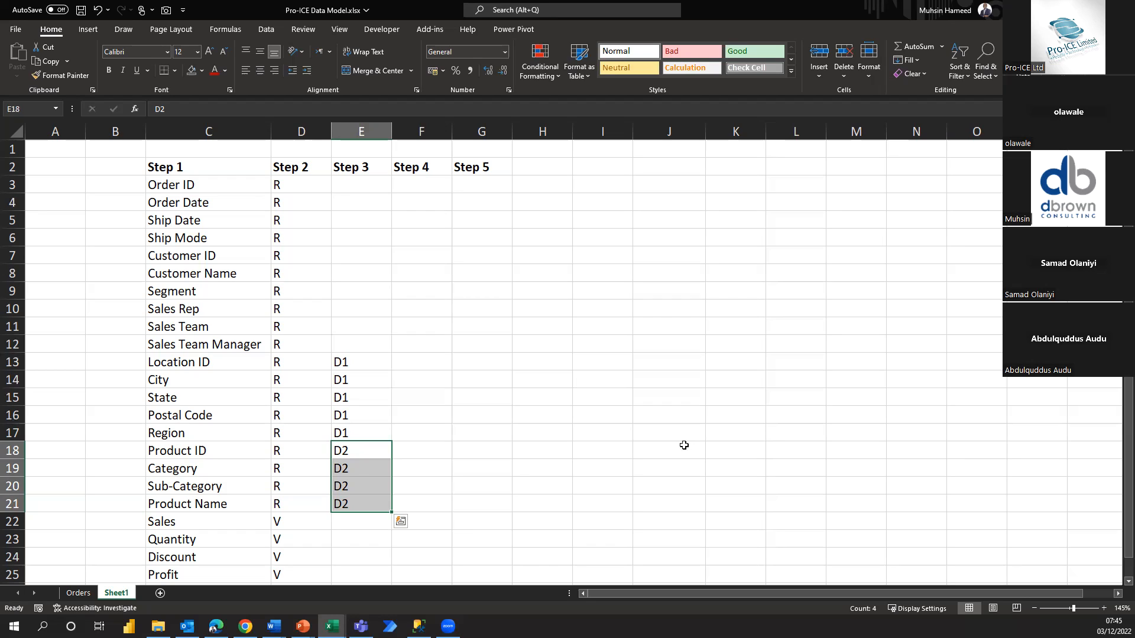
- Mark Sales Rep, Sales Team and Sales Team Manager with D3 in the Step 3 column, cells E10:E12
key(Up)
key(Up)
key(Up)
key(Up)
key(Up)
key(Up)
key(Up)
key(Up)
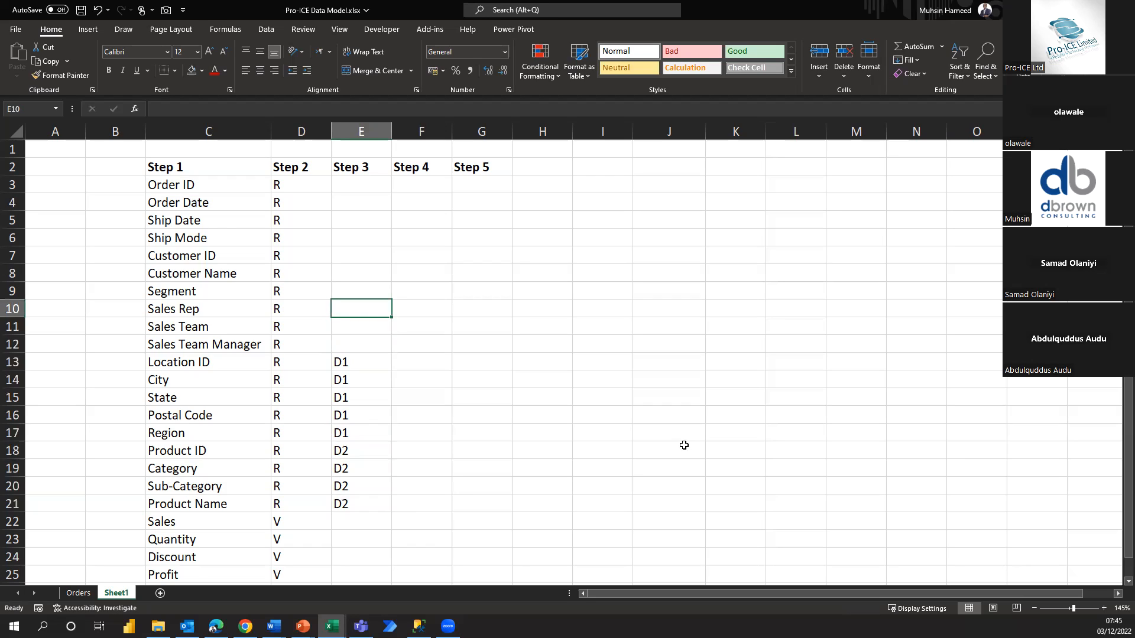
key(shift+Down)
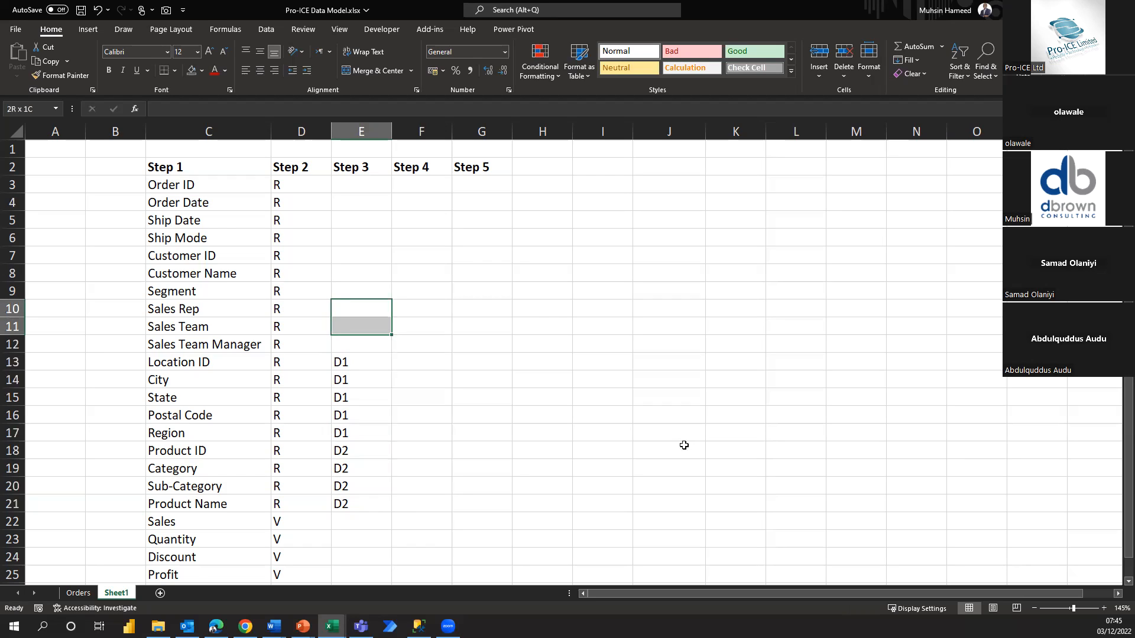
key(shift+Down)
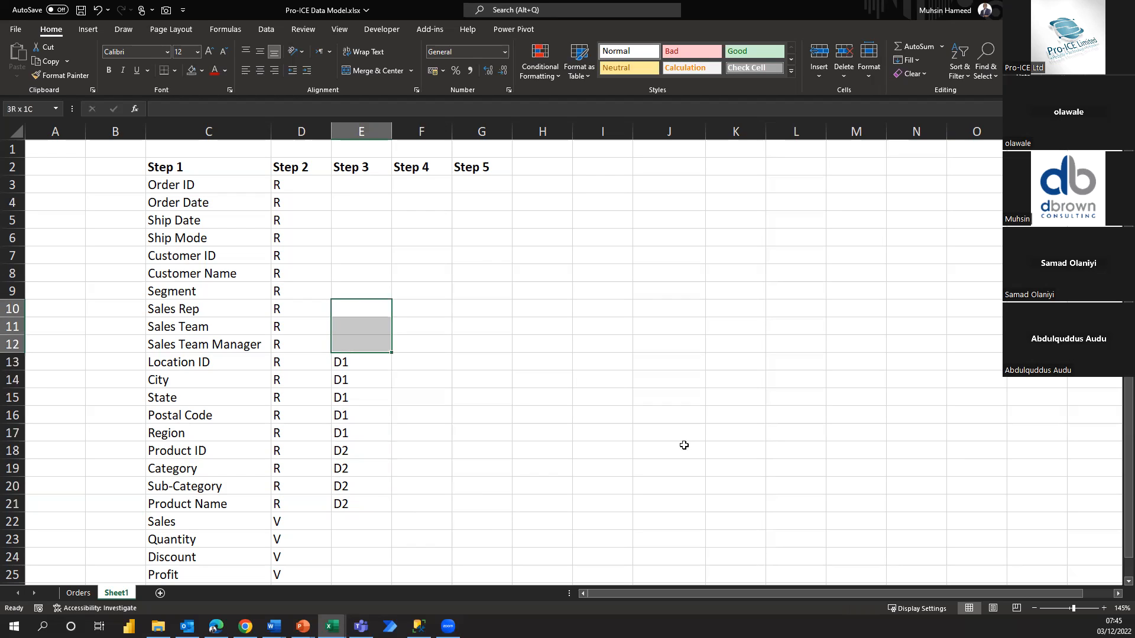
text(D3)
key(ctrl+Return)
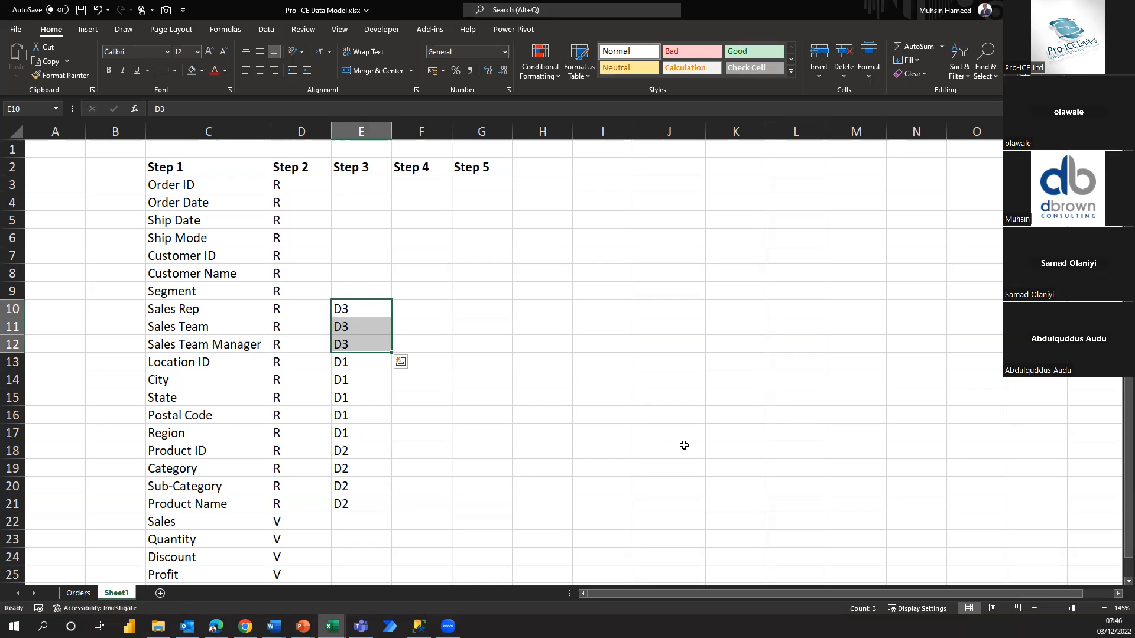
- Mark Customer ID, Customer Name and Segment with D4 in the Step 3 column, cells E7:E9
key(Up)
key(Up)
key(Up)
key(Up)
key(Down)
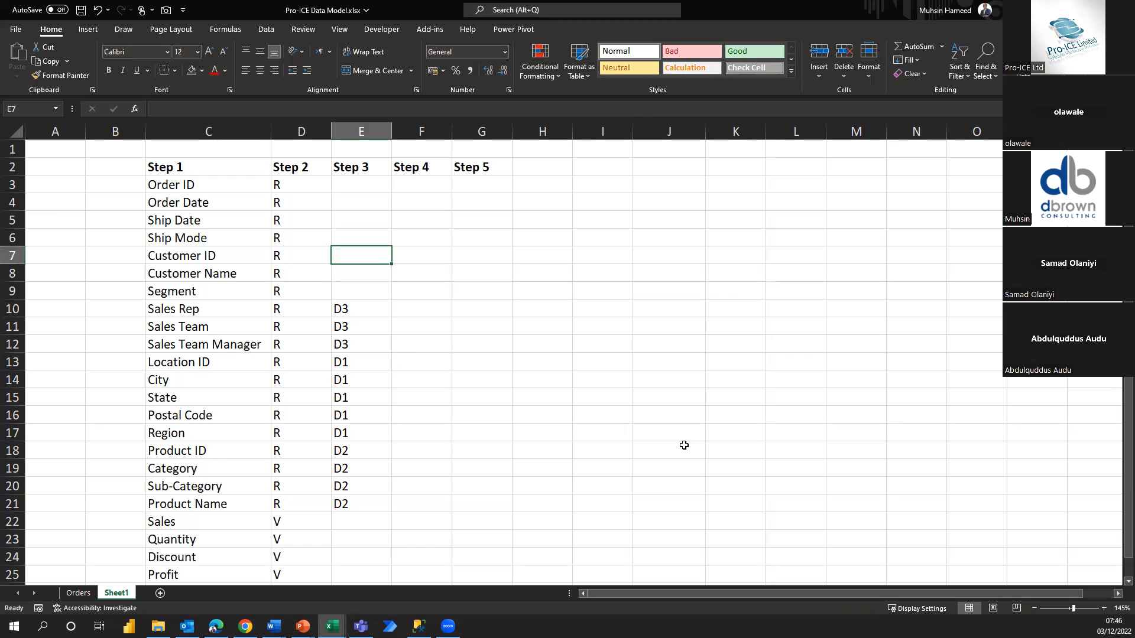
key(shift+Down)
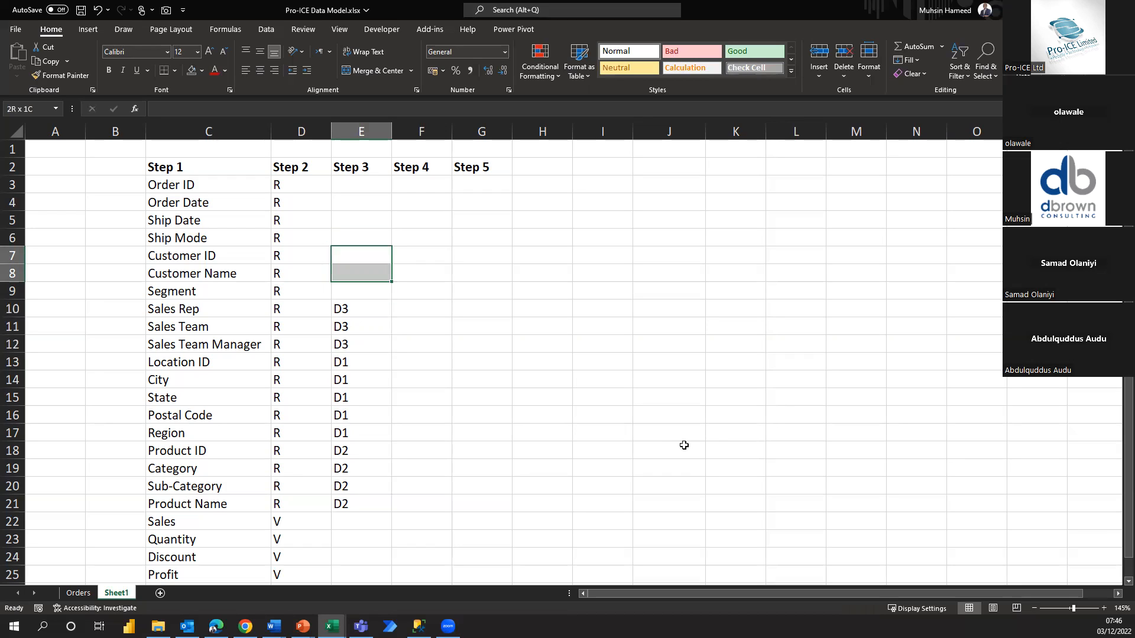
key(shift+Down)
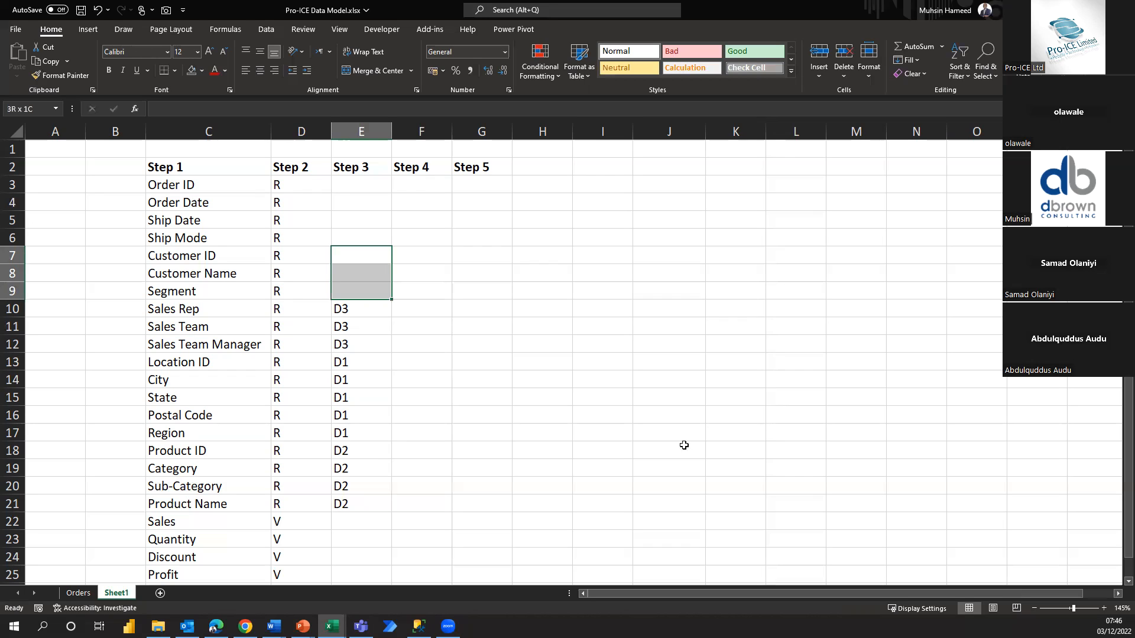
text(D4)
key(ctrl+Return)
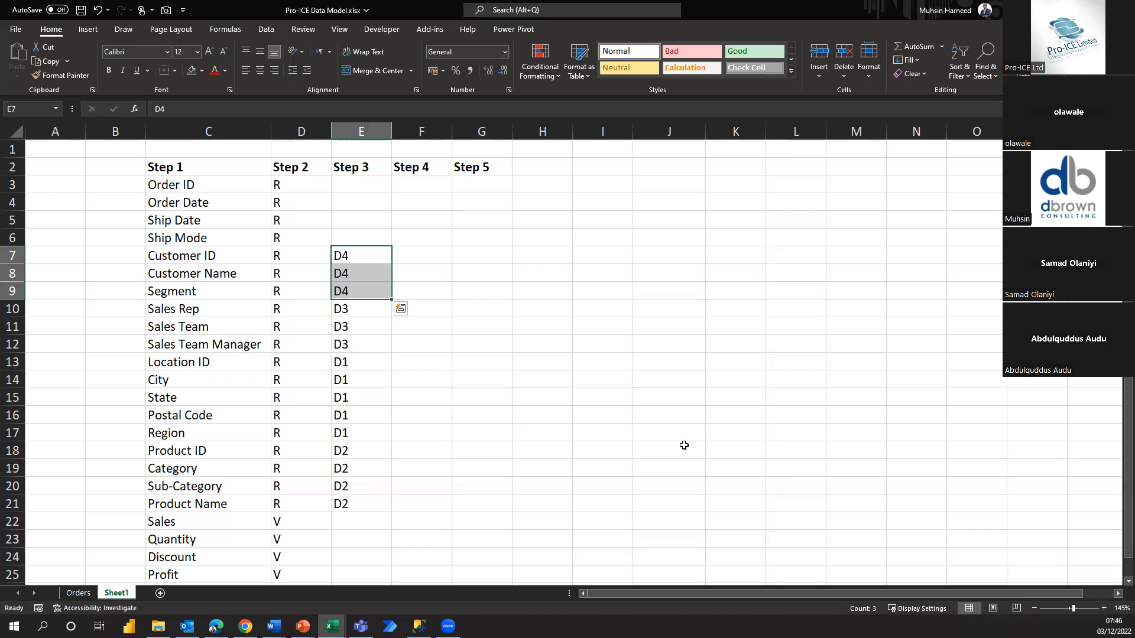
- Review the ungrouped Step 1 fields from Order ID to Ship Mode, C3:C6
key(Page_Down)
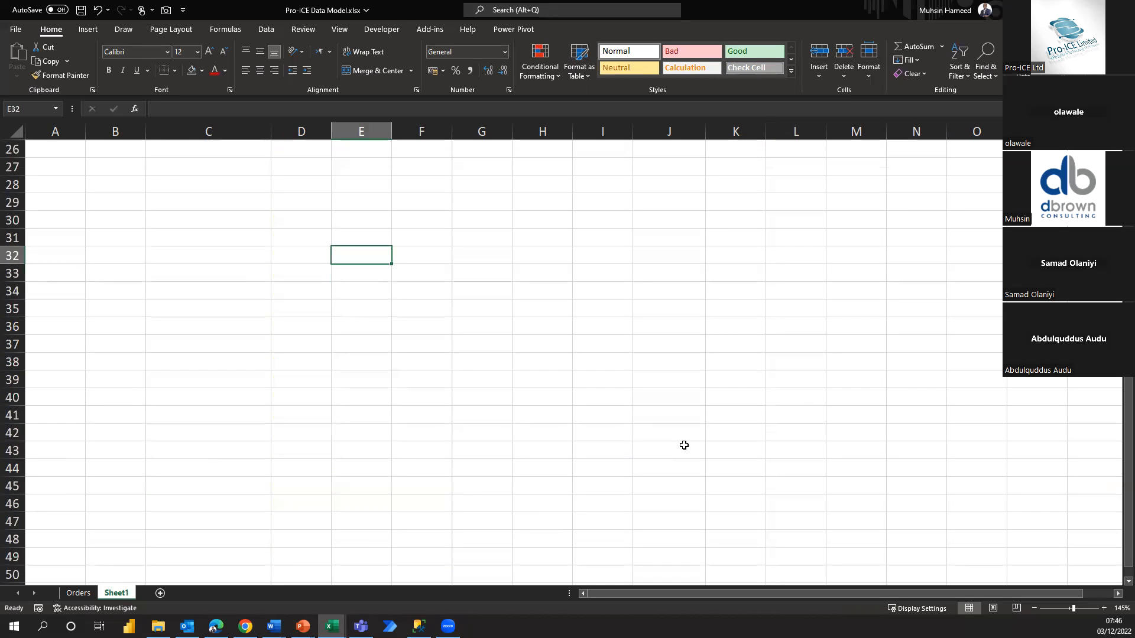
key(ctrl+Up)
key(Up)
key(ctrl+Up)
key(Down)
key(Up)
key(Up)
key(Up)
key(Up)
key(Up)
key(Up)
key(Up)
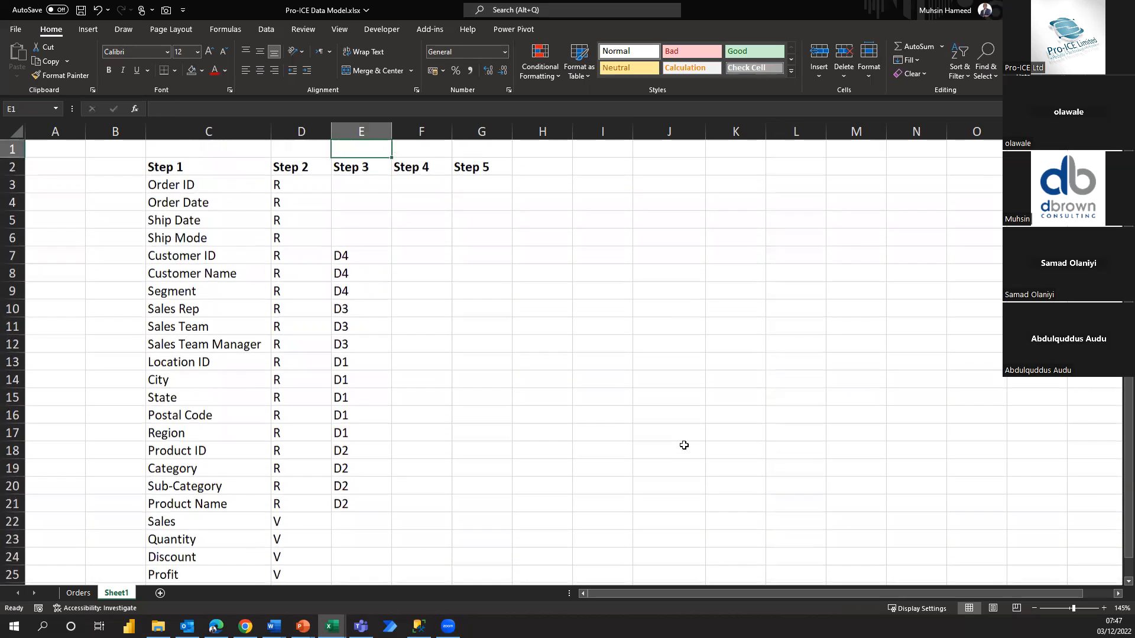
key(Down)
key(Down)
key(Left)
key(Left)
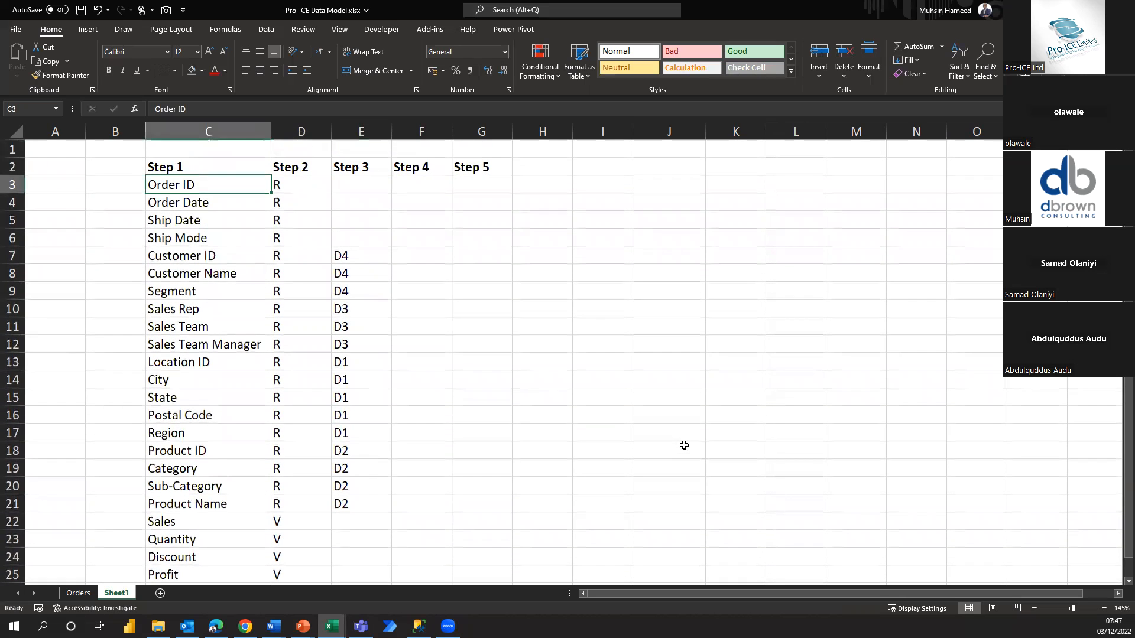
key(Down)
key(Down)
key(Down)
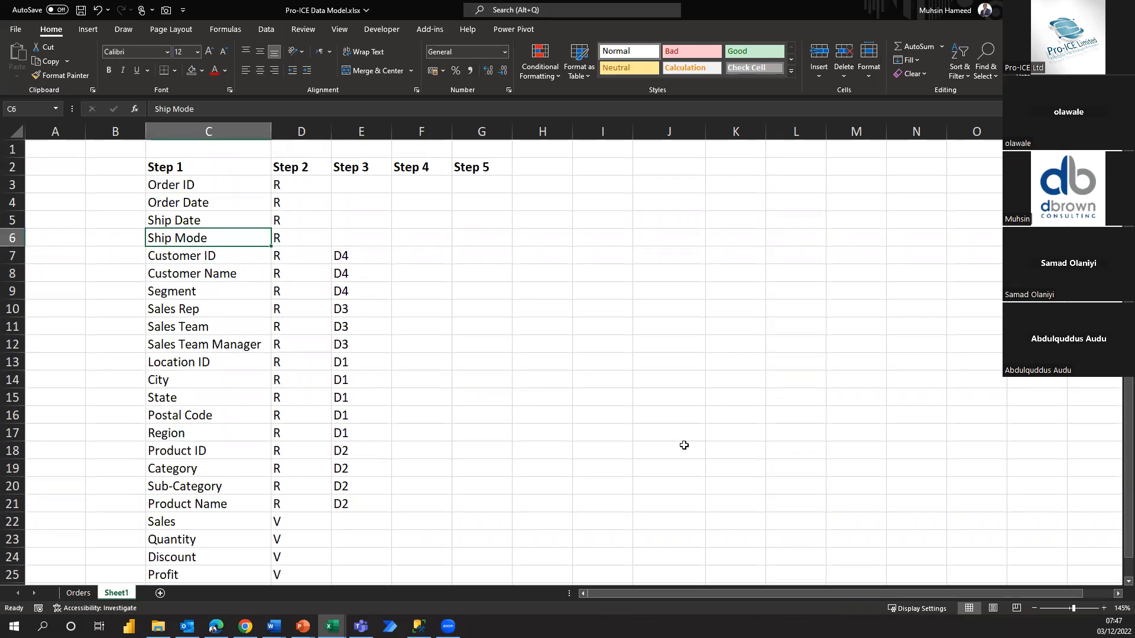
key(Up)
key(Up)
key(Up)
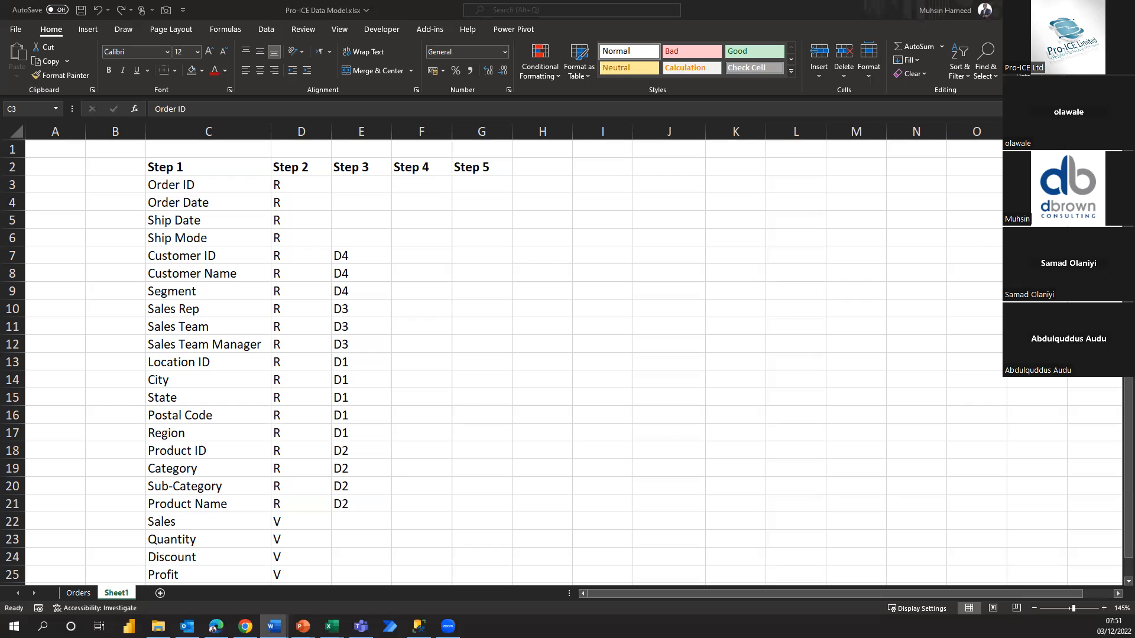
- Mark Order ID with D5, Order Date with D6, Ship Date with D7 and Ship Mode with D8 in the Step 3 column
click(349, 175)
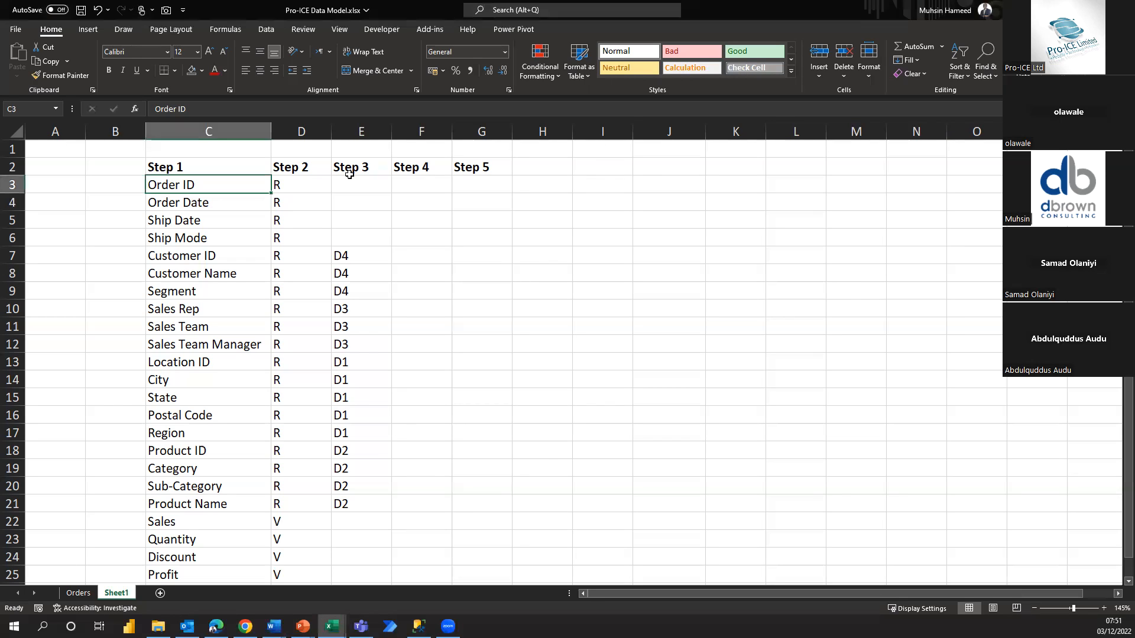
click(364, 183)
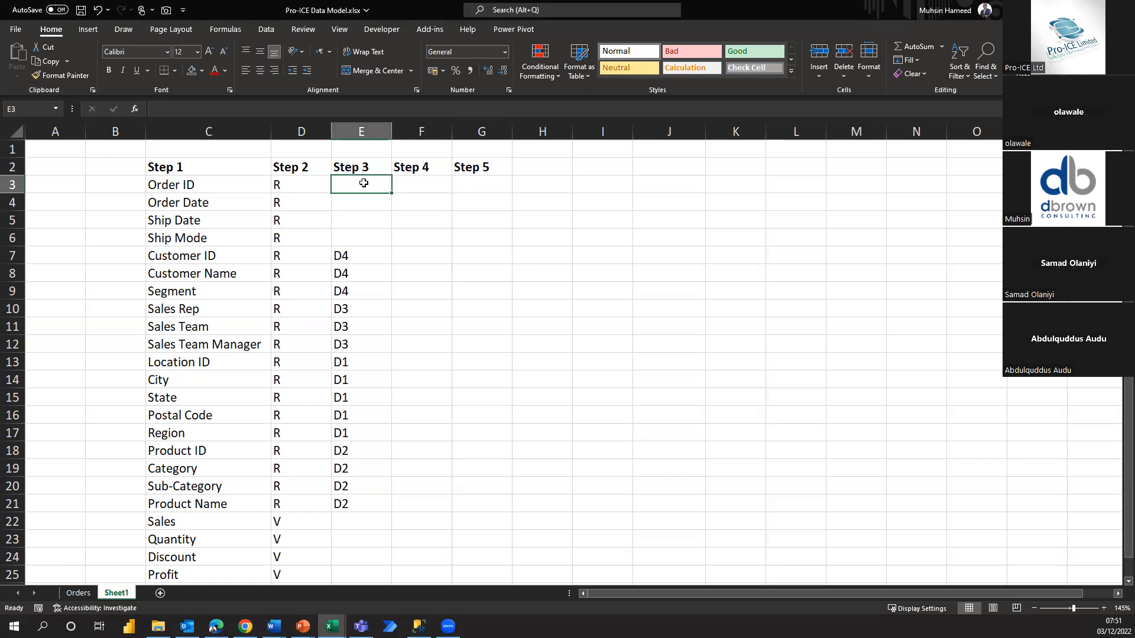
text(D)
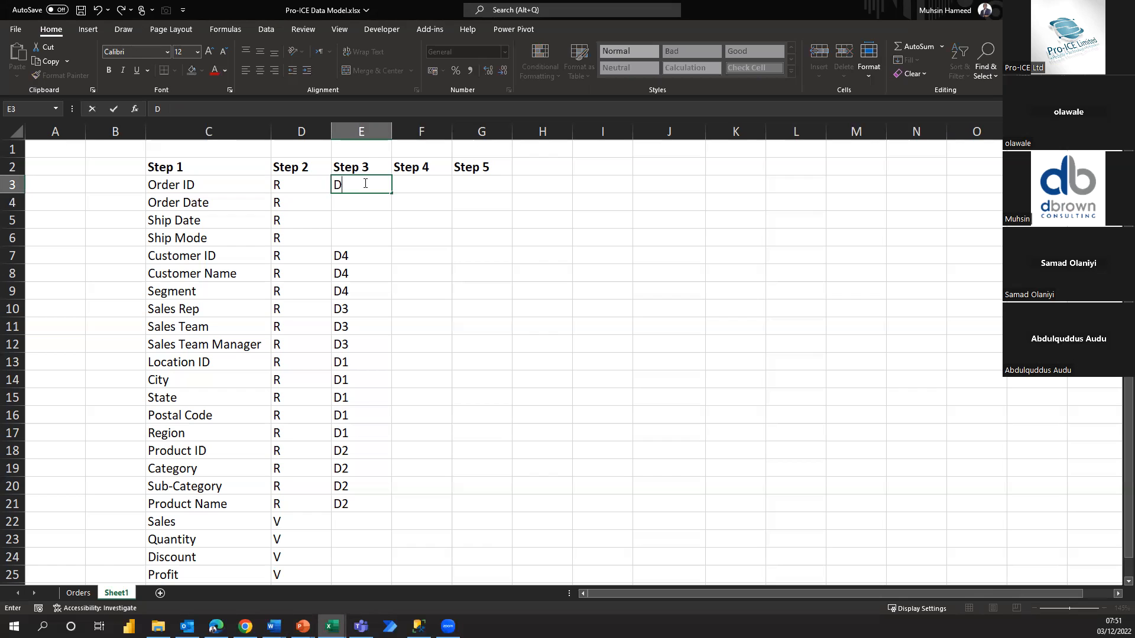
text(5)
key(Return)
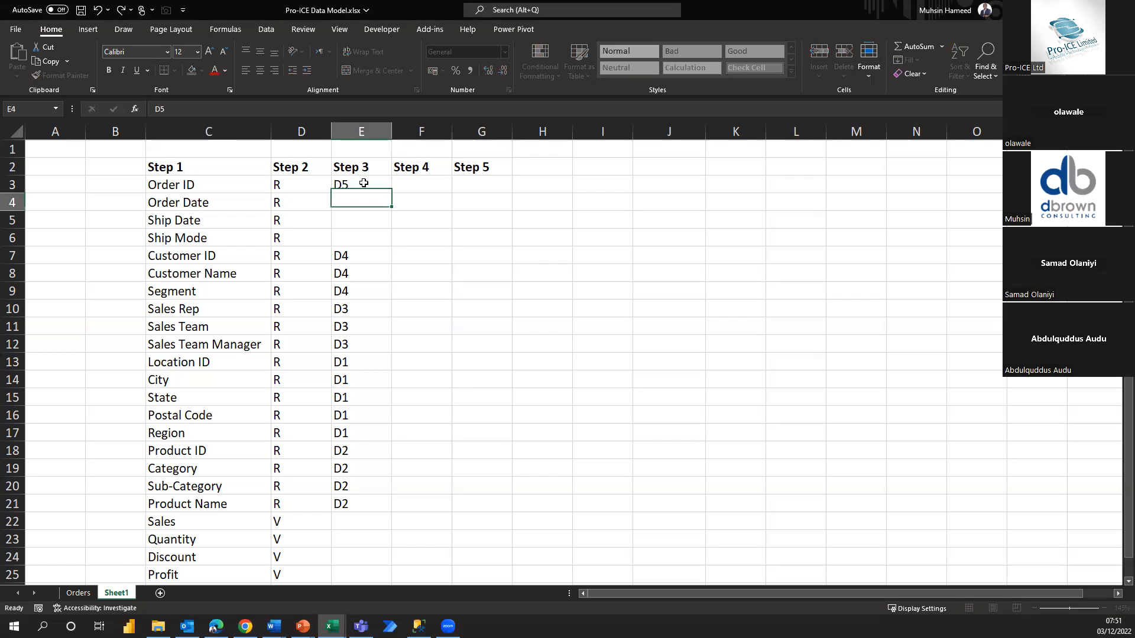
text(D6)
key(Return)
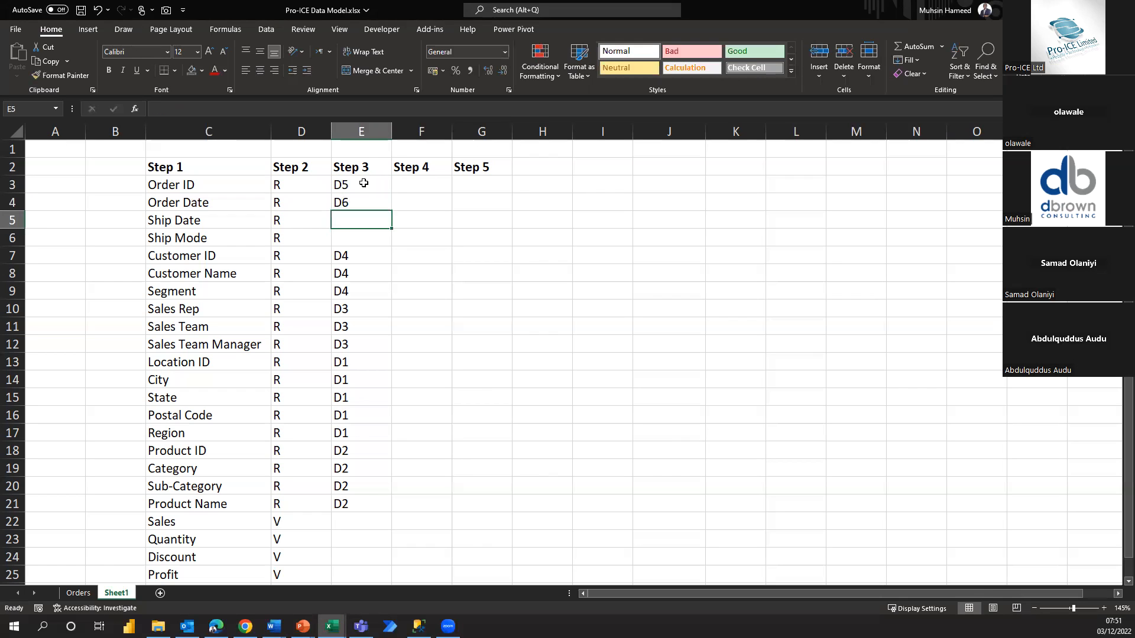
text(D7)
key(Return)
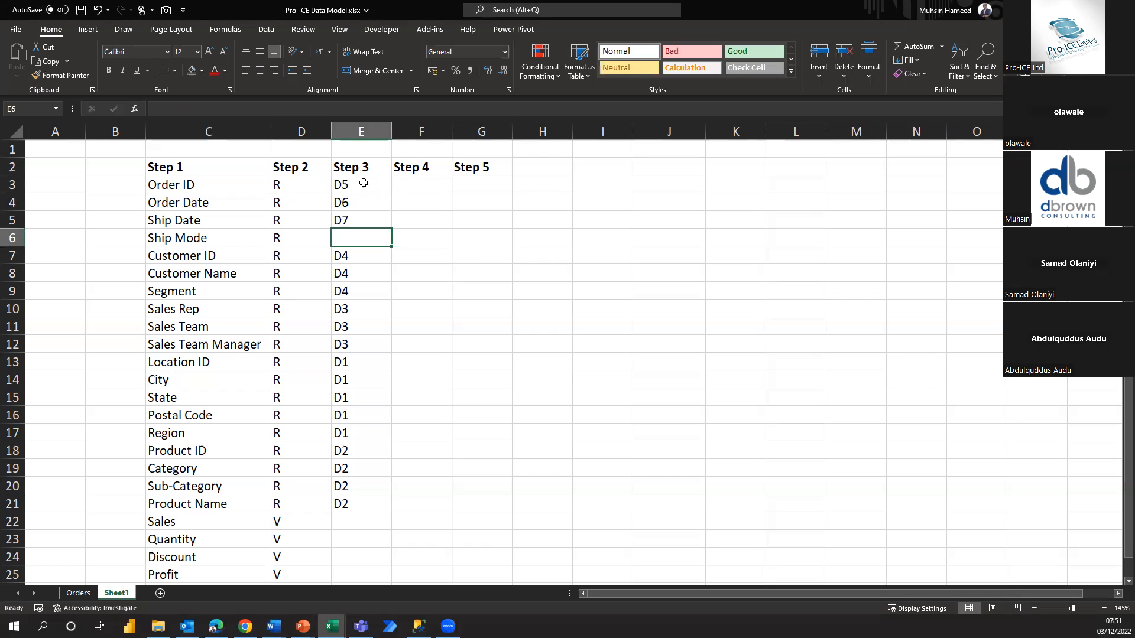
text(D8)
key(Return)
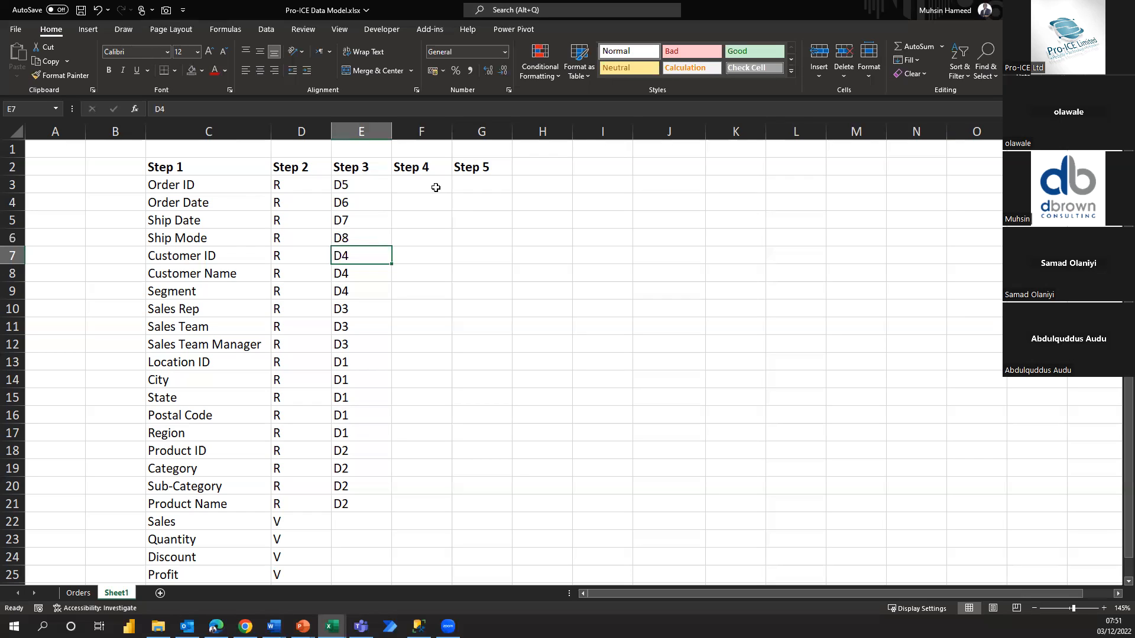
- Switch to the presentation to show the Dimension Key point on the Data Modeling Steps slide, and return to the Excel worksheet
key(alt+Tab)
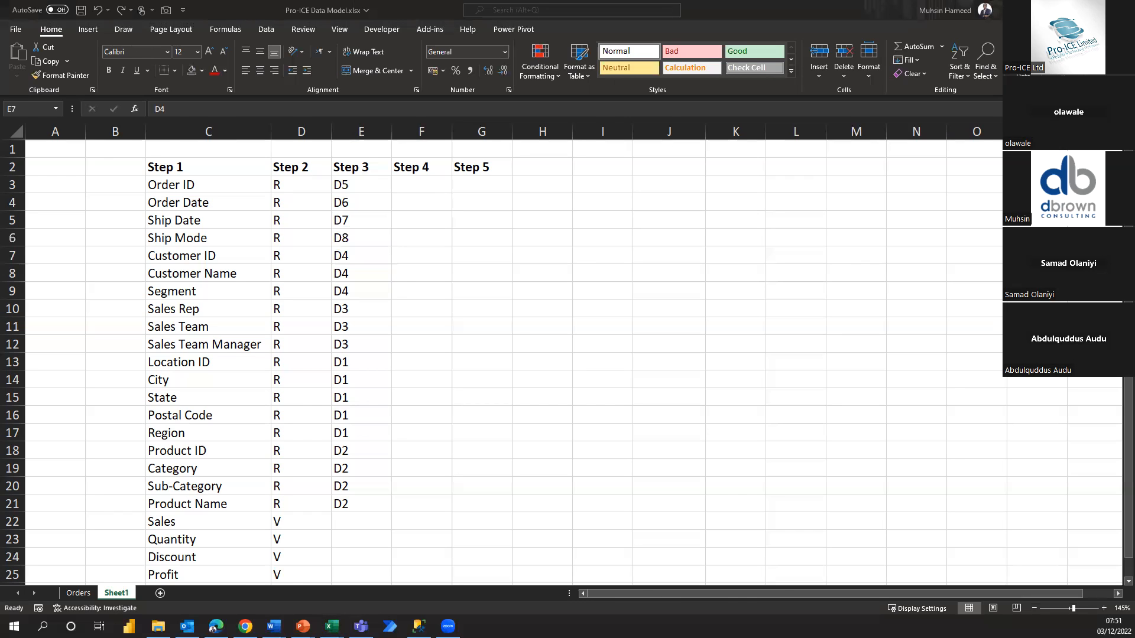
key(Right)
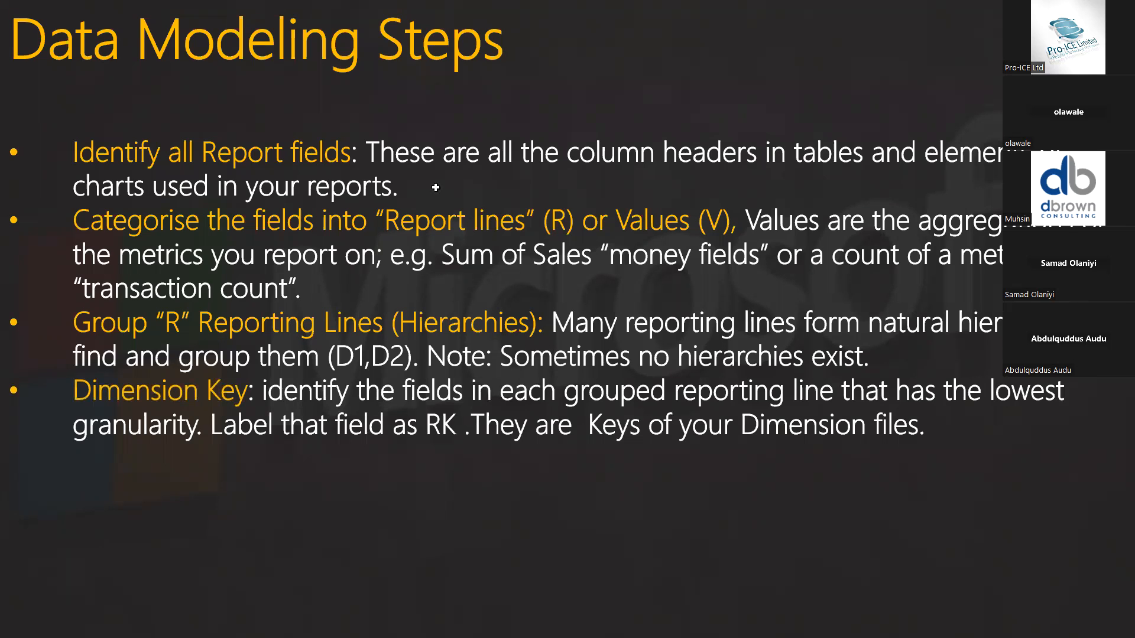
key(alt+Tab)
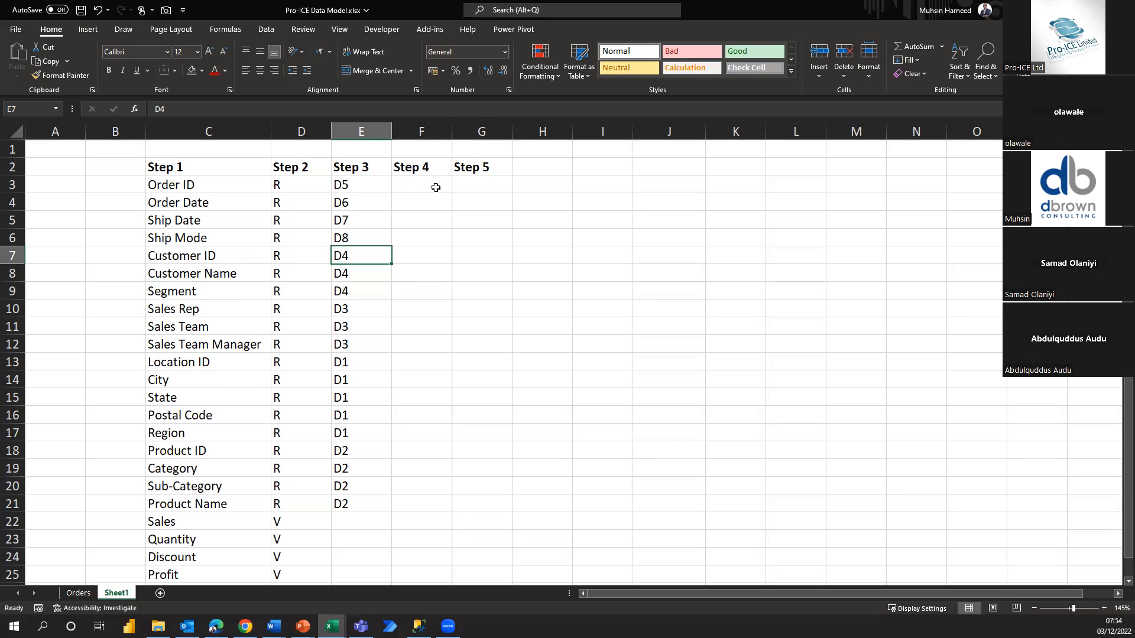
- Highlight the D2 product hierarchy rows across Steps 1 to 3, from Product ID to Product Name, C18:E21
key(Down)
key(Down)
key(Down)
key(Down)
key(Down)
key(Down)
key(Down)
key(Down)
key(Down)
key(Down)
key(Down)
key(shift+Down)
key(shift+Down)
key(shift+Down)
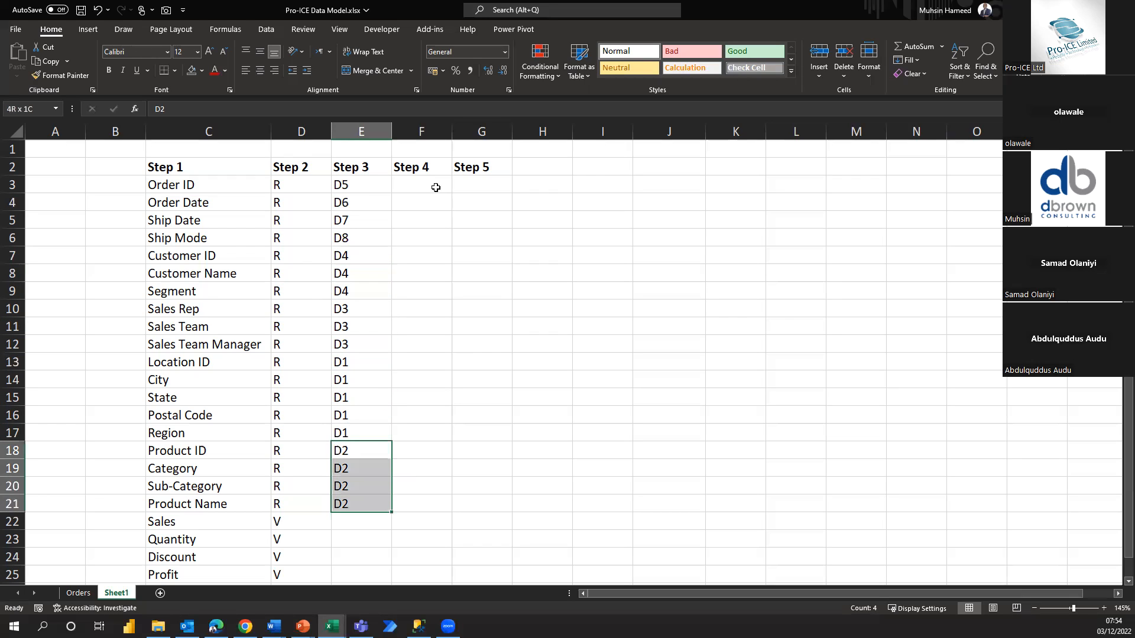
key(shift+Left)
key(shift+Left)
key(shift+Left)
key(shift+Right)
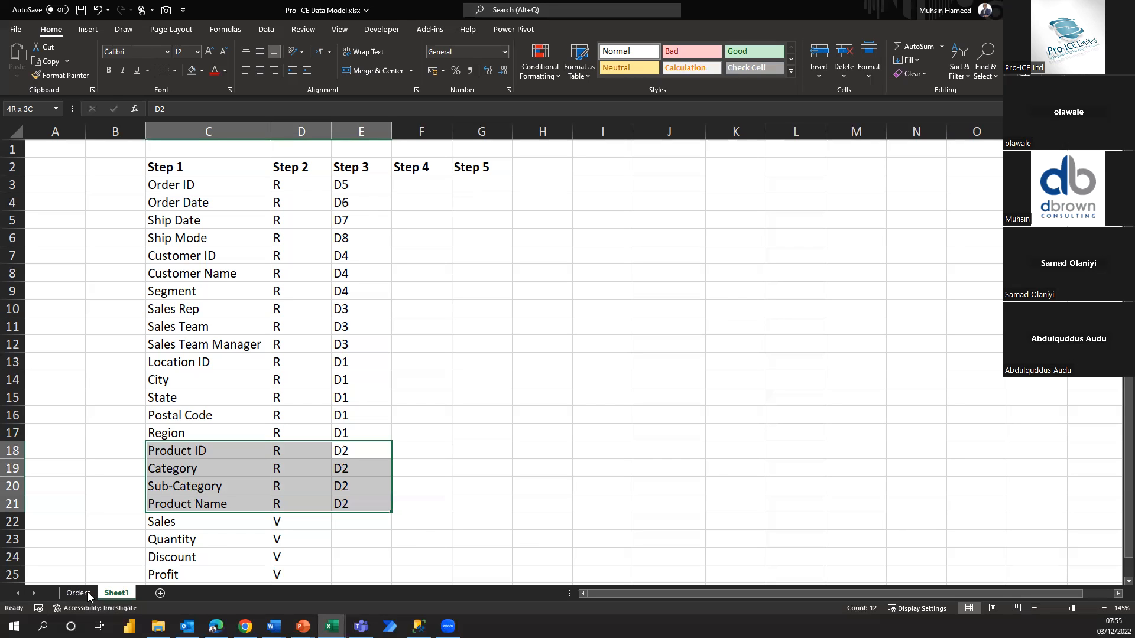
- Go to the Orders sheet and highlight the Product ID column to examine it beside the other product fields
key(ctrl+Page_Up)
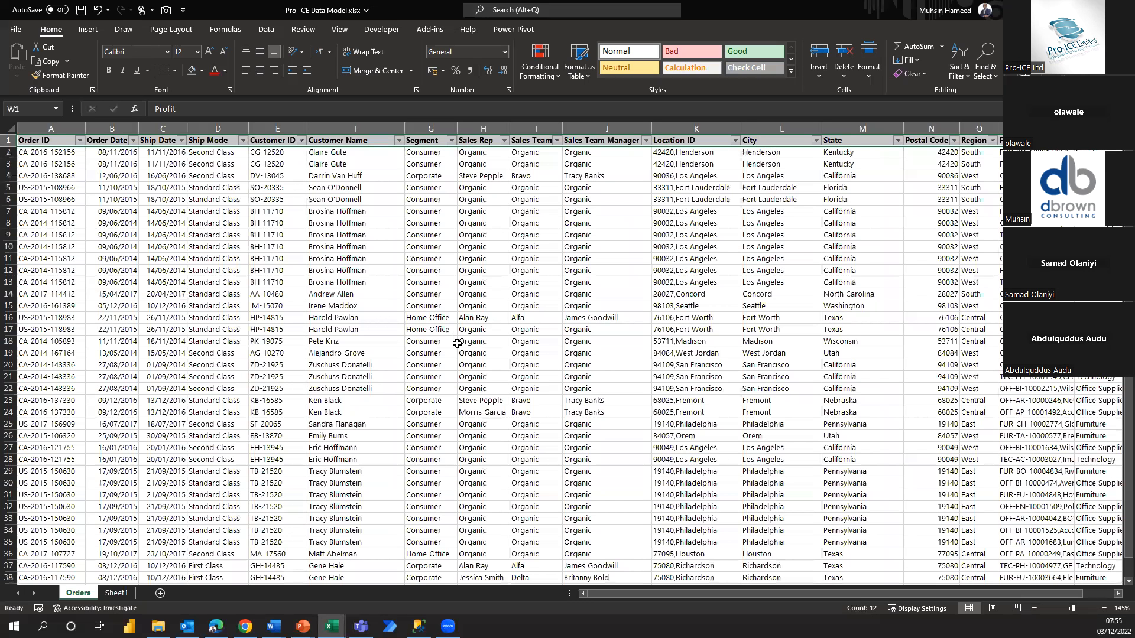
scroll(519, 301, up, 2)
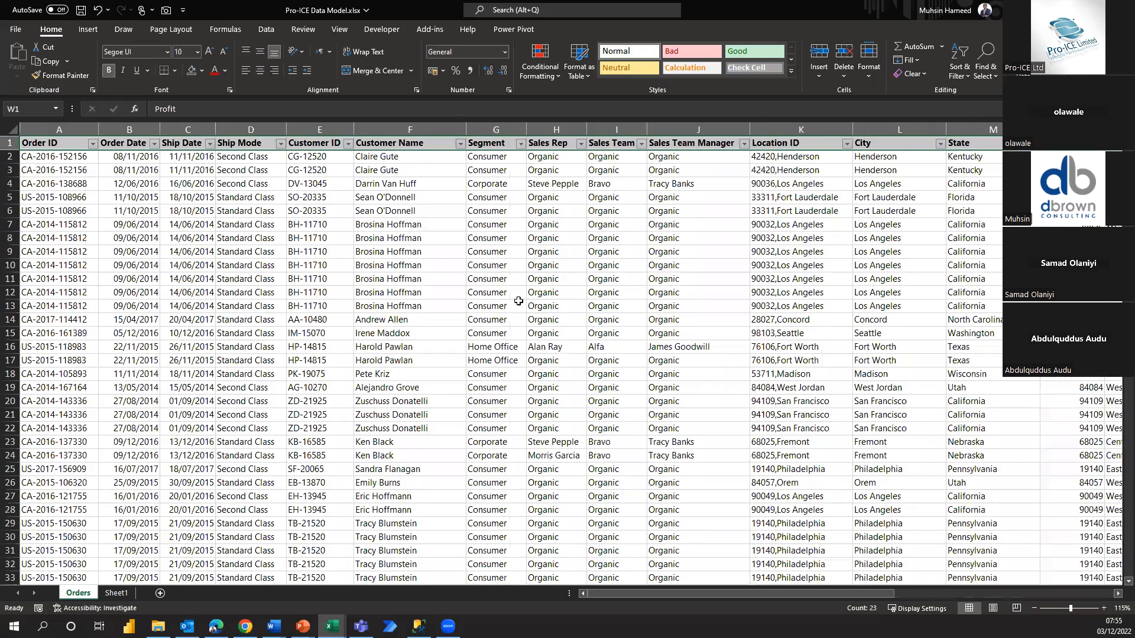
scroll(518, 301, right, 3)
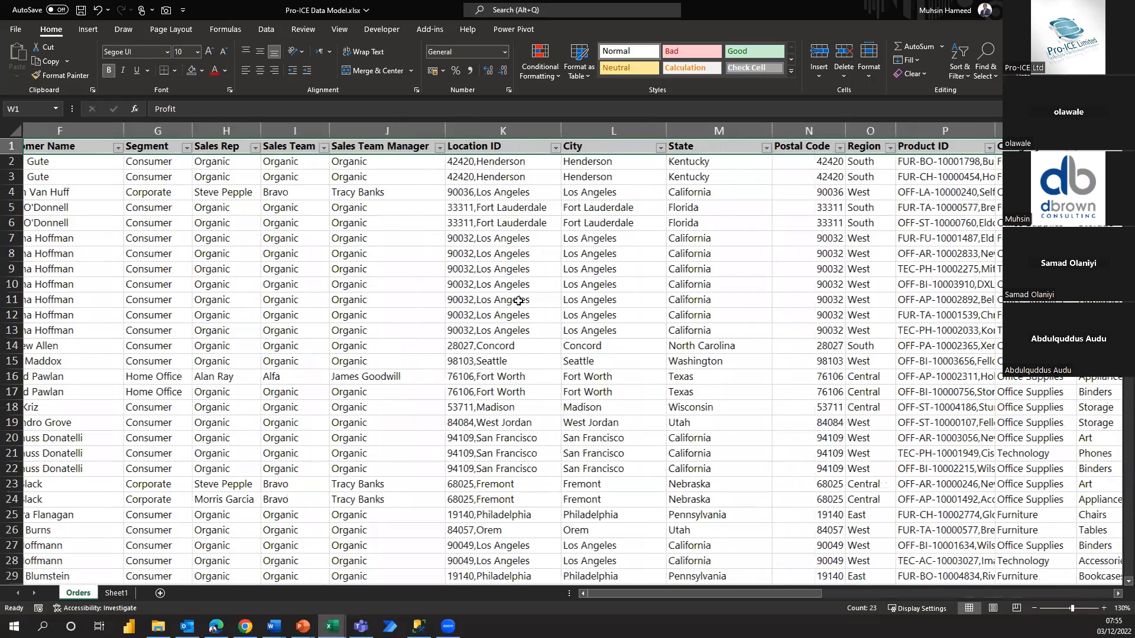
scroll(519, 302, right, 3)
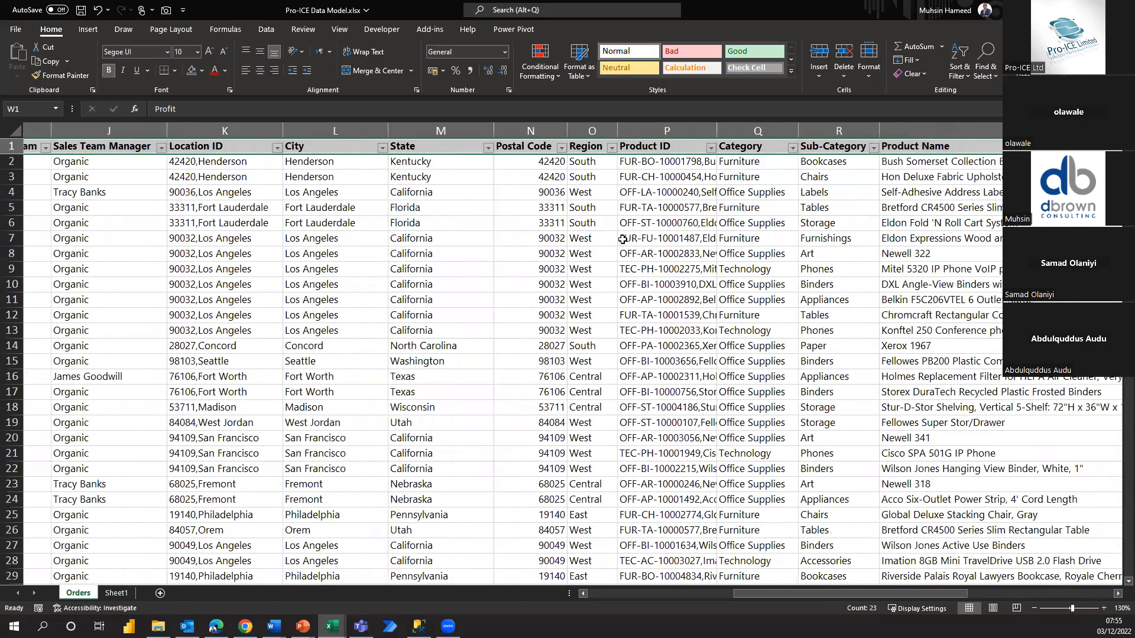
click(700, 131)
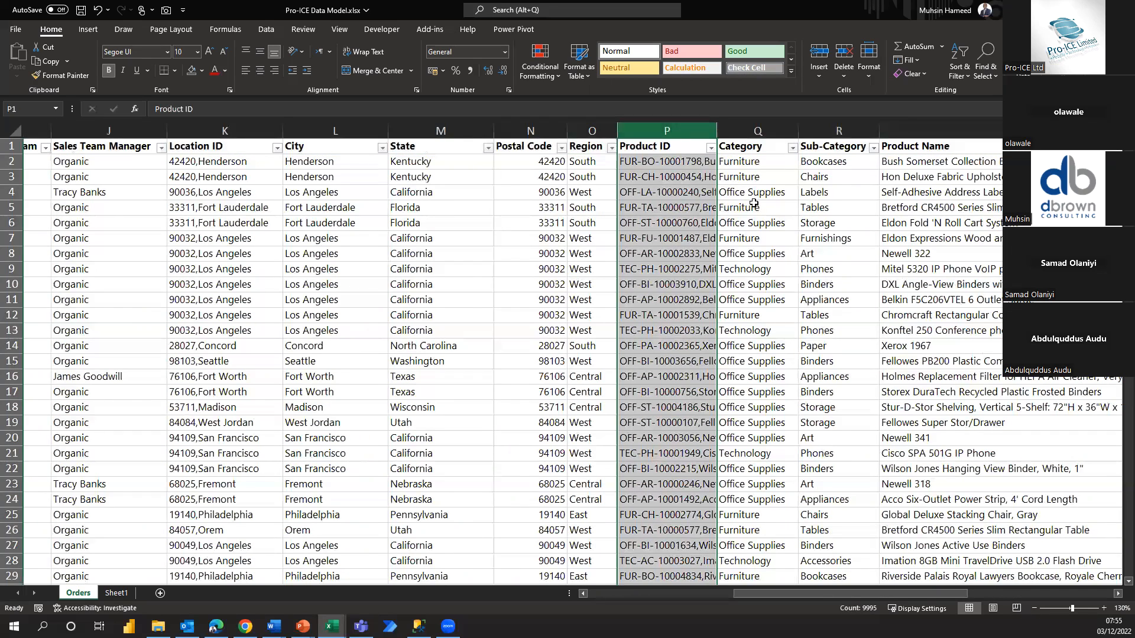
scroll(754, 203, right, 3)
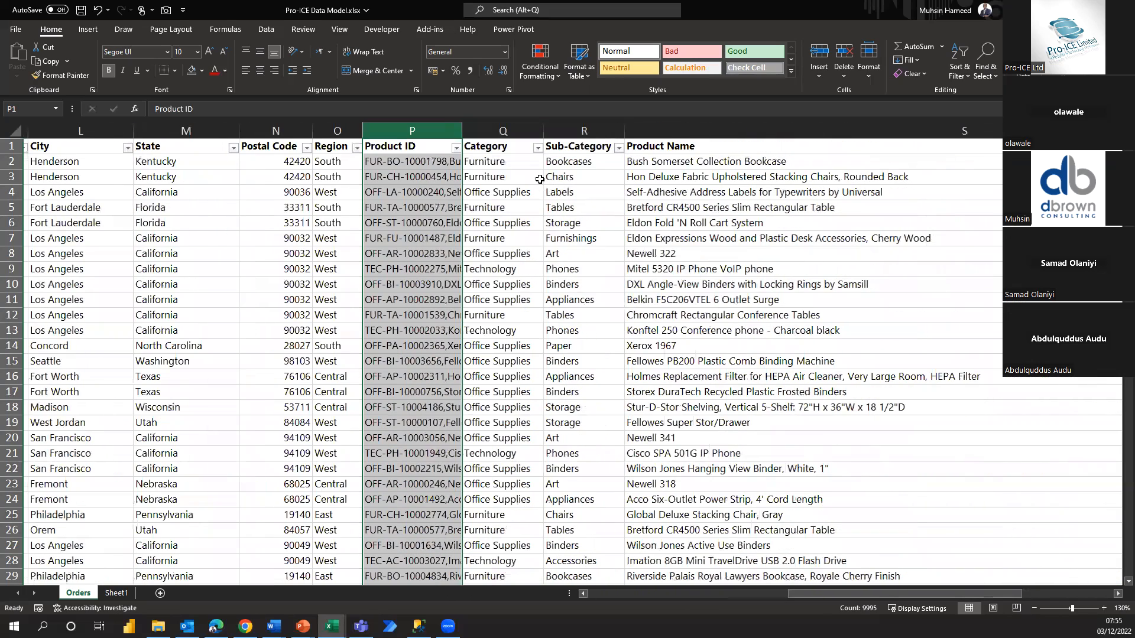
- Filter the Category column of the Orders sheet to show only Furniture
click(513, 131)
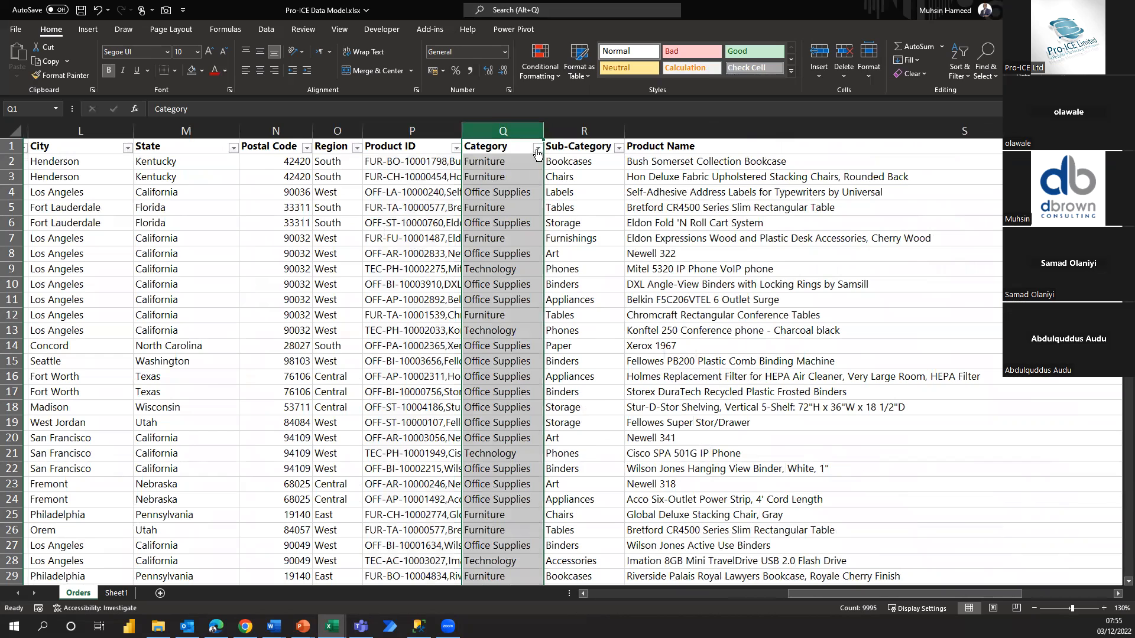
click(537, 148)
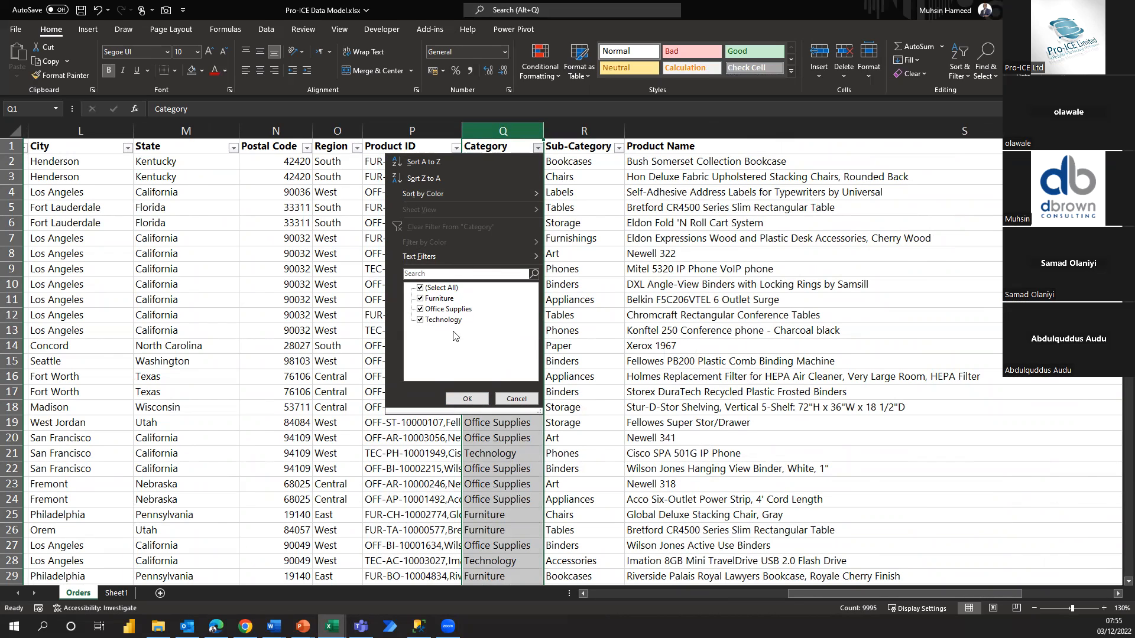
click(446, 288)
click(442, 299)
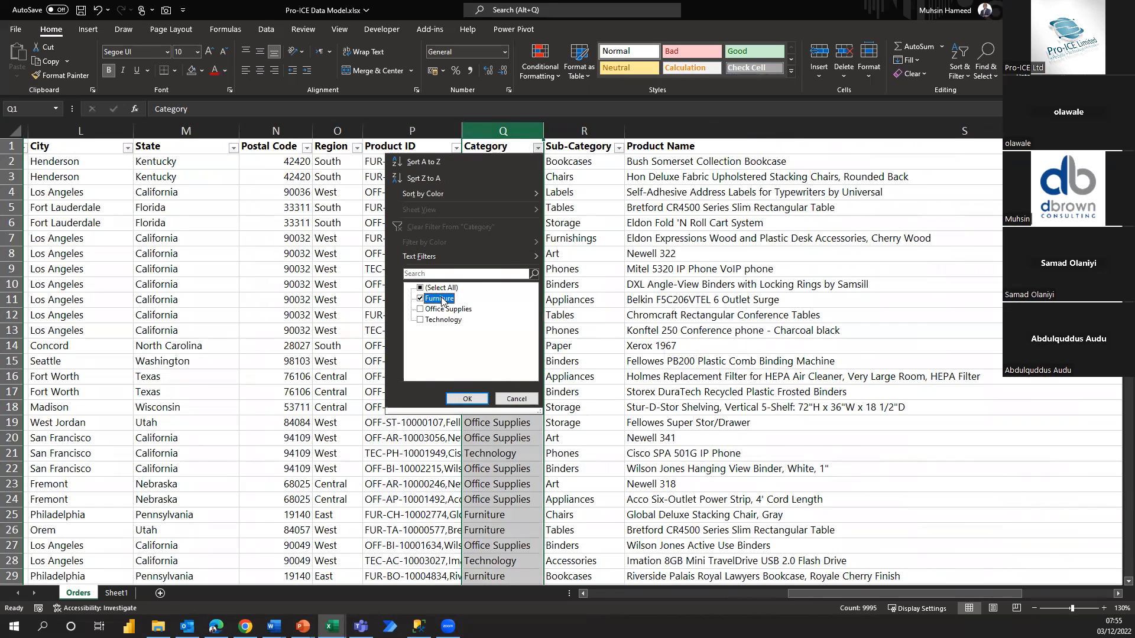
click(467, 399)
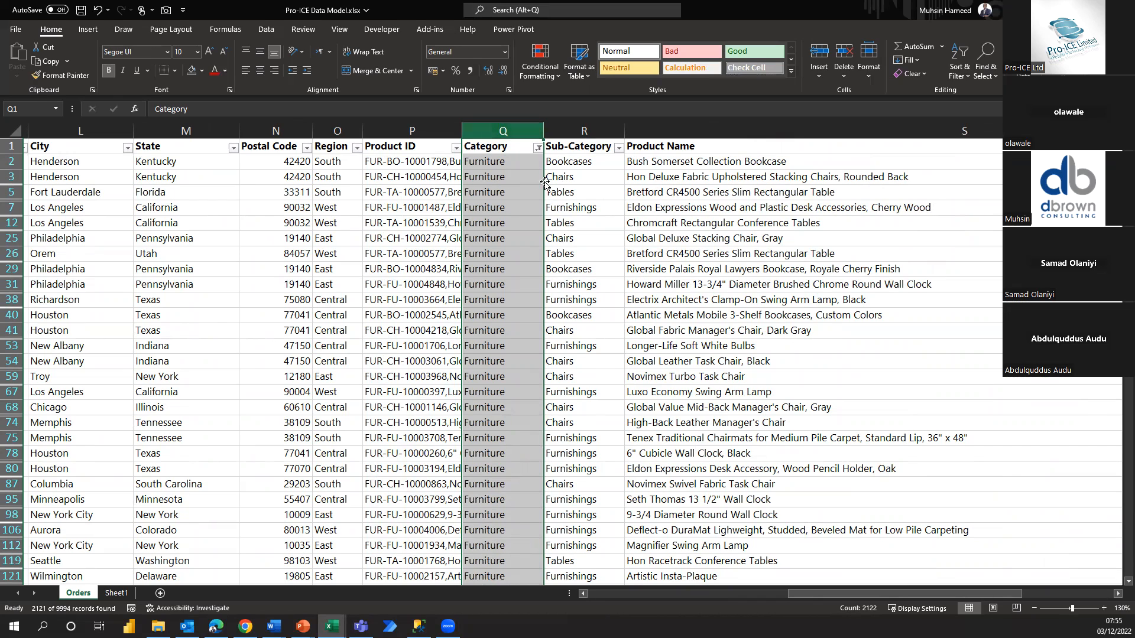
- Examine the filter values of the Sub-Category and Product Name columns for the Furniture rows without changing either filter
click(619, 148)
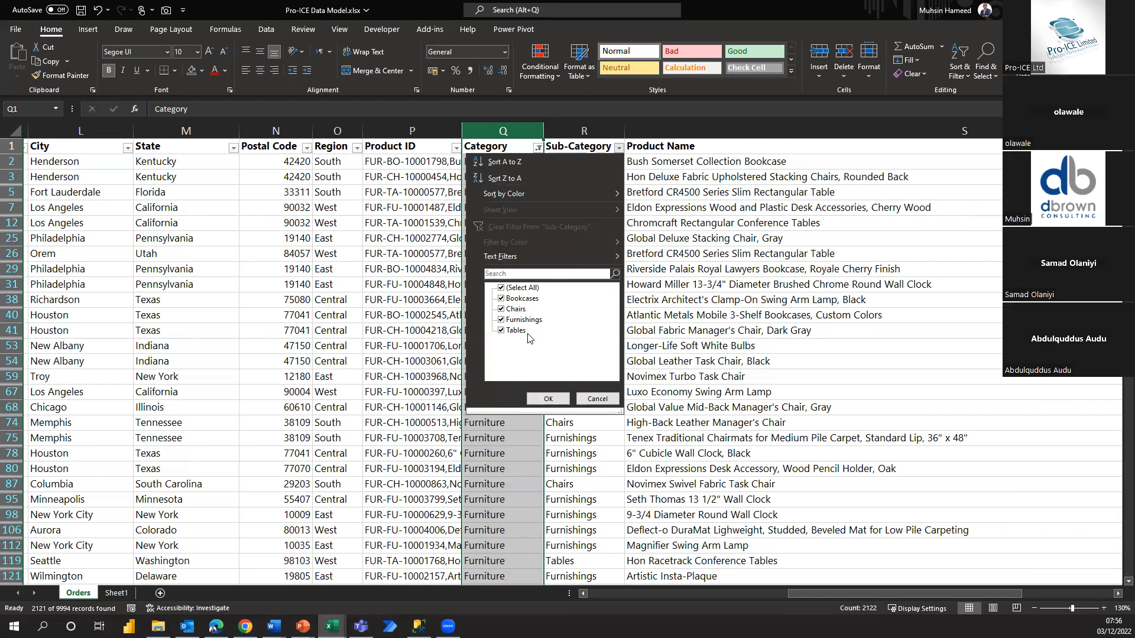
click(605, 398)
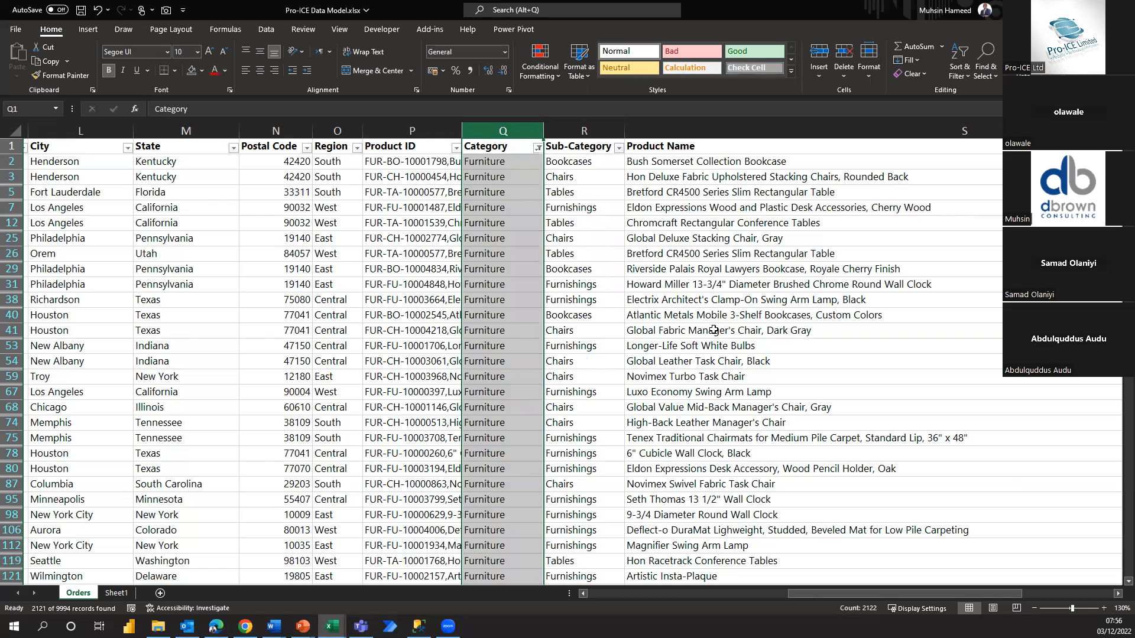
scroll(709, 331, right, 2)
scroll(714, 330, right, 4)
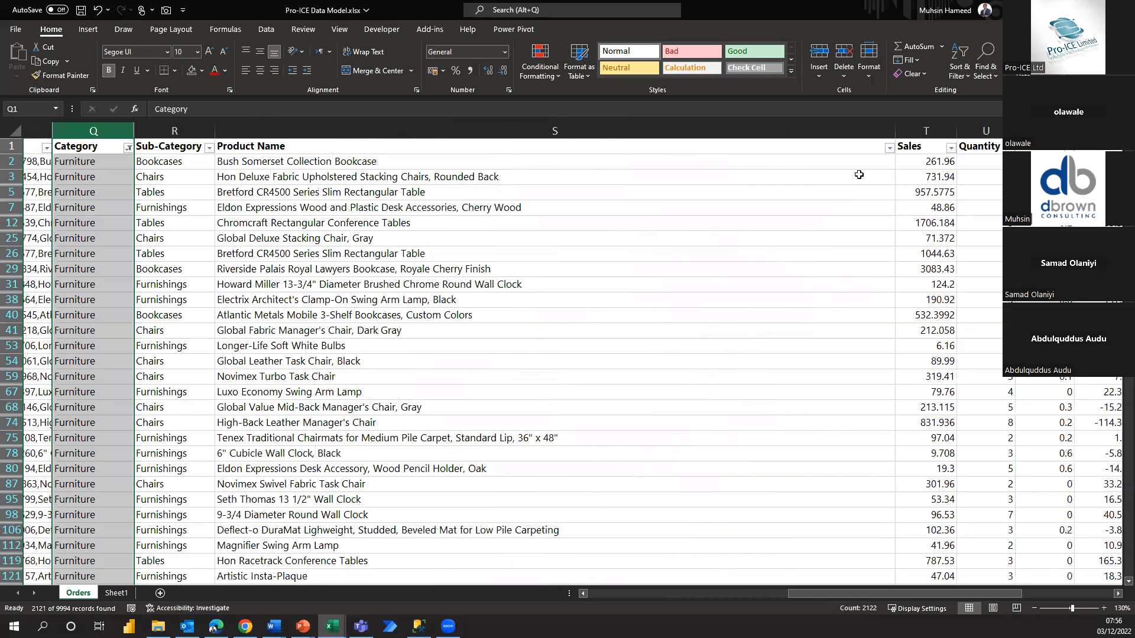
click(888, 147)
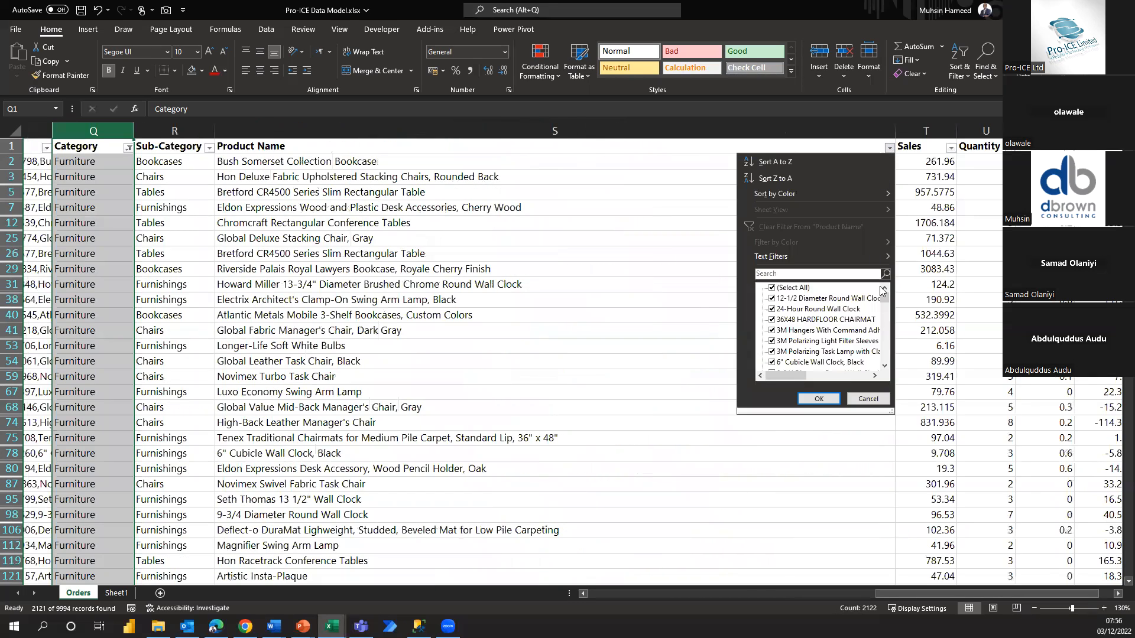
drag(885, 302, 885, 358)
click(877, 401)
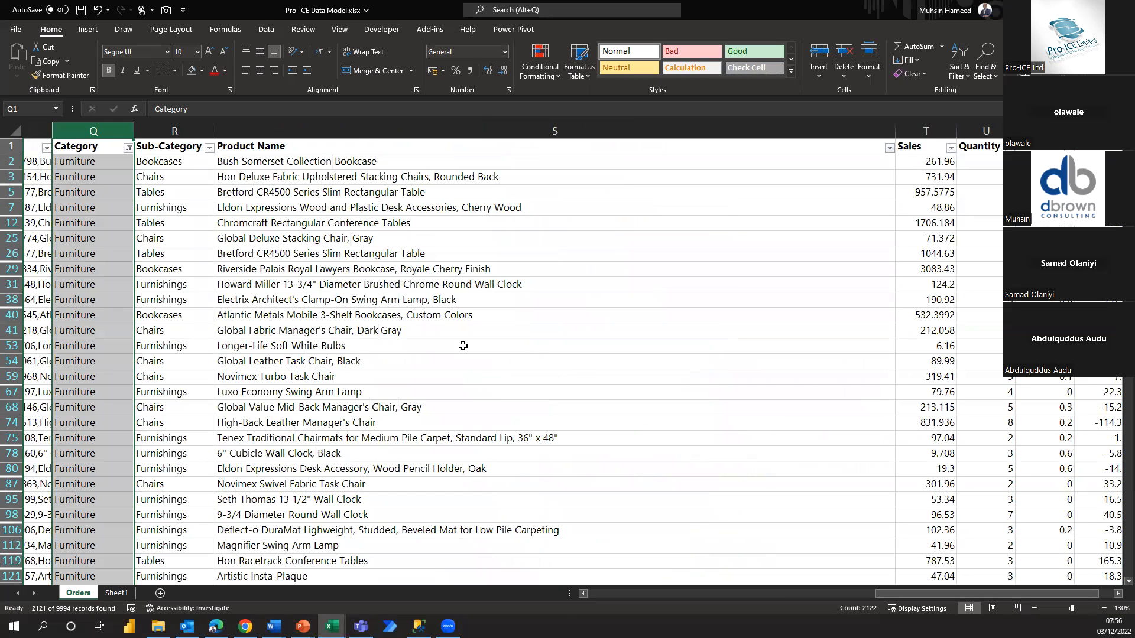
- Return to the product fields and highlight the first Furniture cell, followed by the whole Sub-Category column
scroll(413, 220, left, 1)
scroll(408, 167, left, 2)
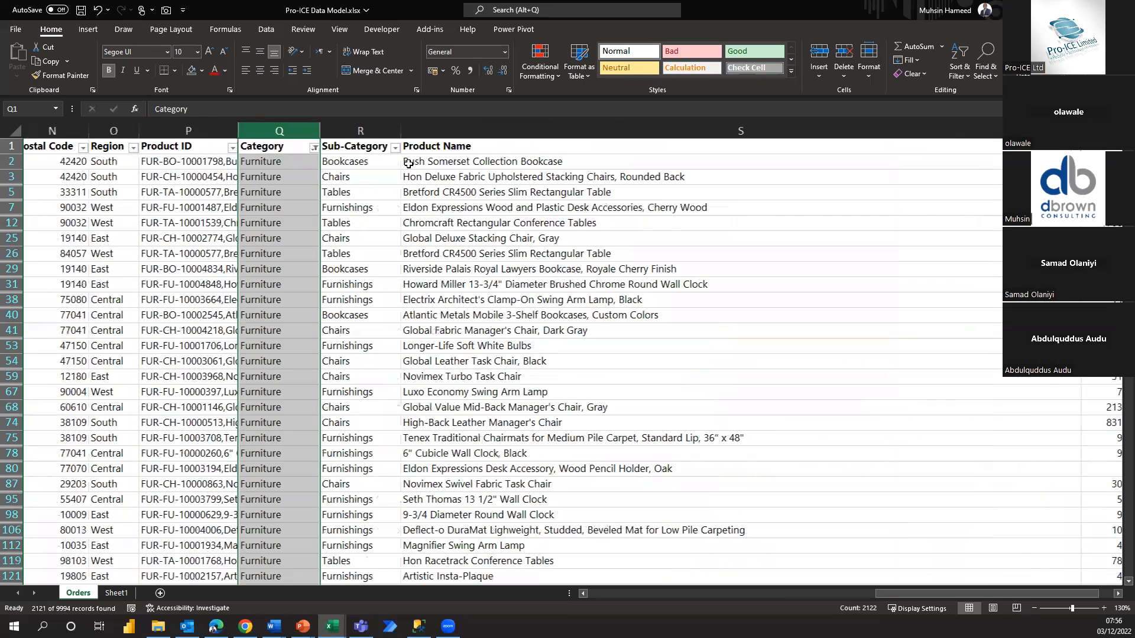
scroll(408, 166, left, 1)
click(409, 167)
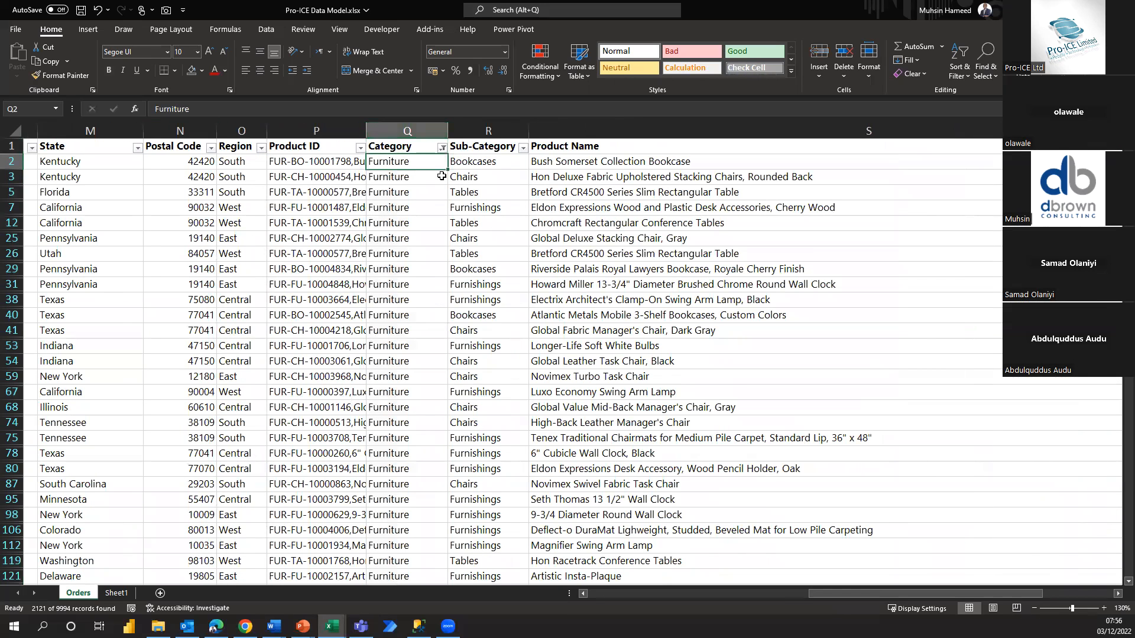
click(510, 123)
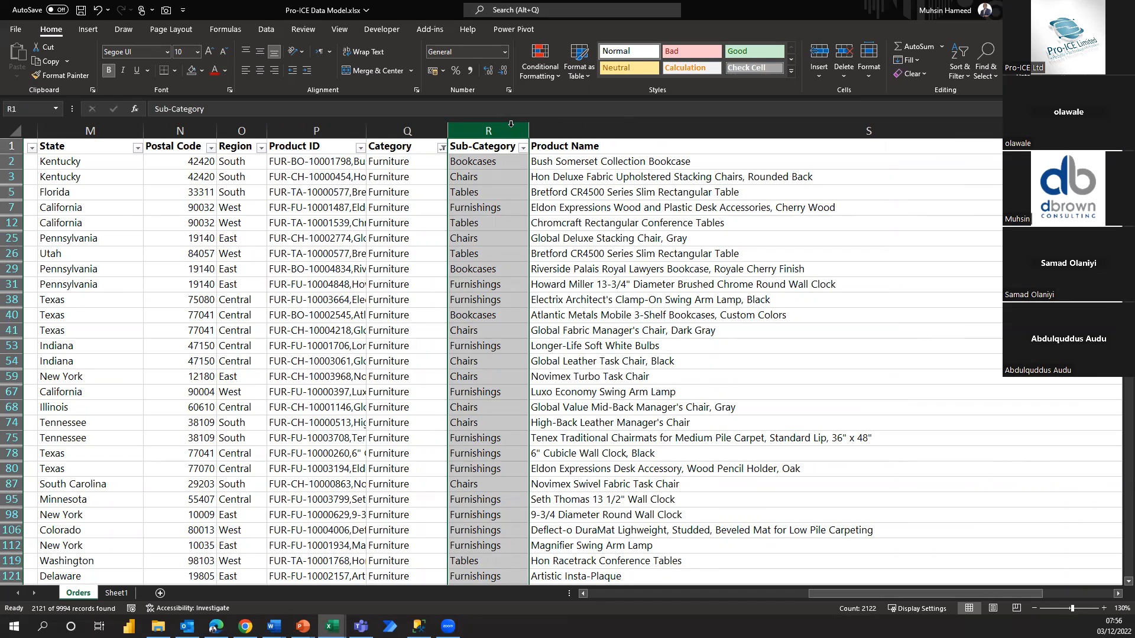
- Clear the Category filter and filter the Product ID column to show only FUR-BO-10000112, the Bush Birmingham bookcase
click(442, 148)
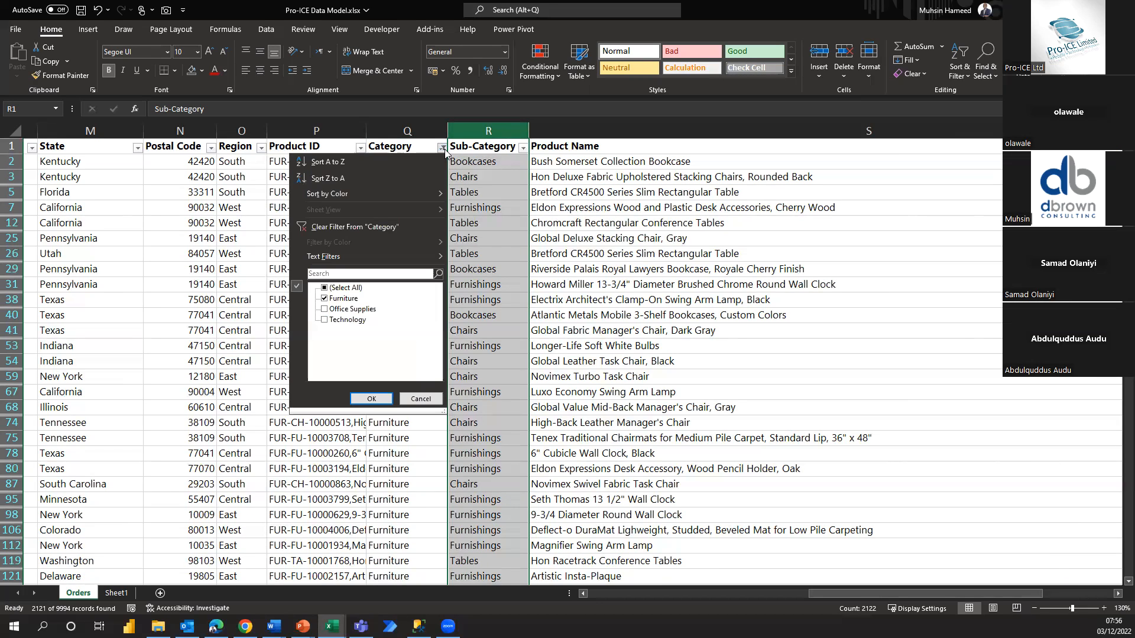
click(370, 227)
click(326, 149)
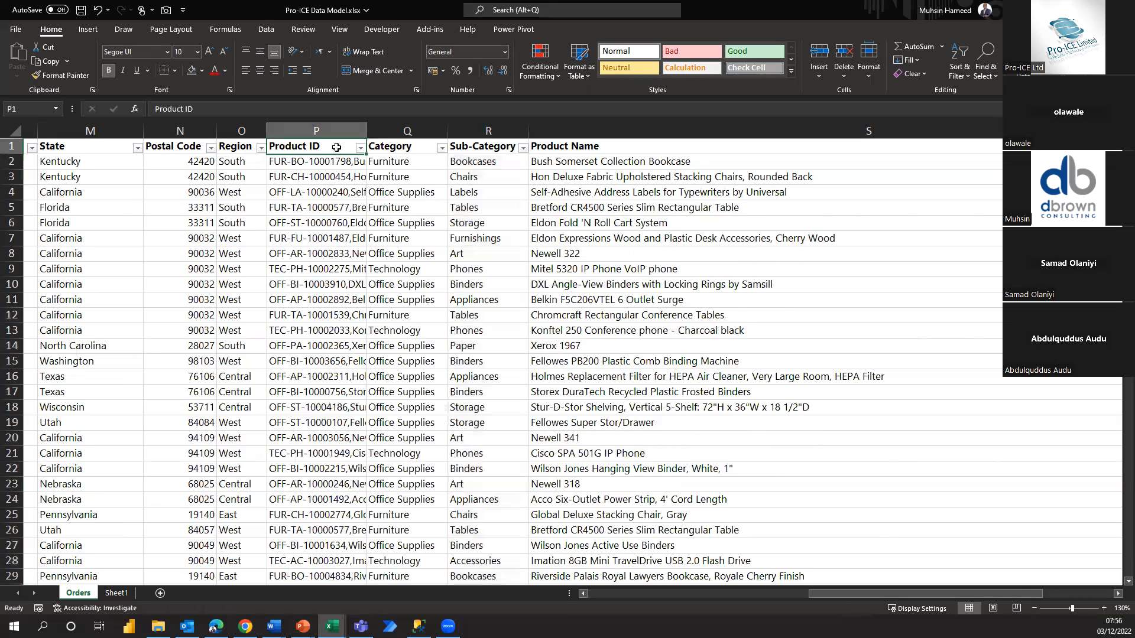
click(360, 149)
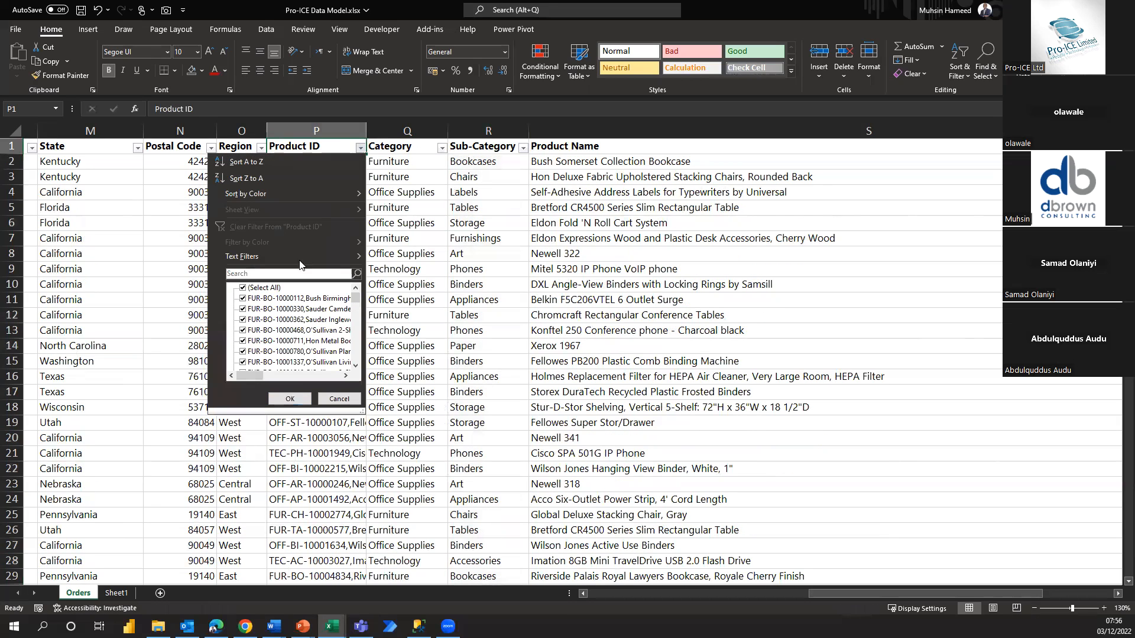
click(266, 288)
click(262, 299)
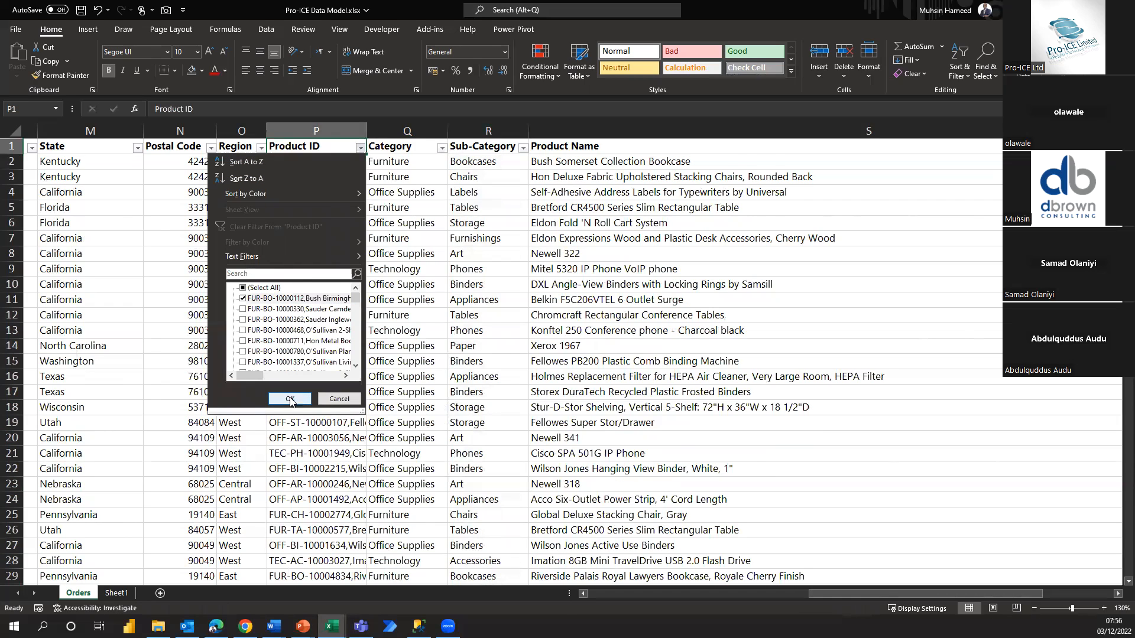
click(290, 399)
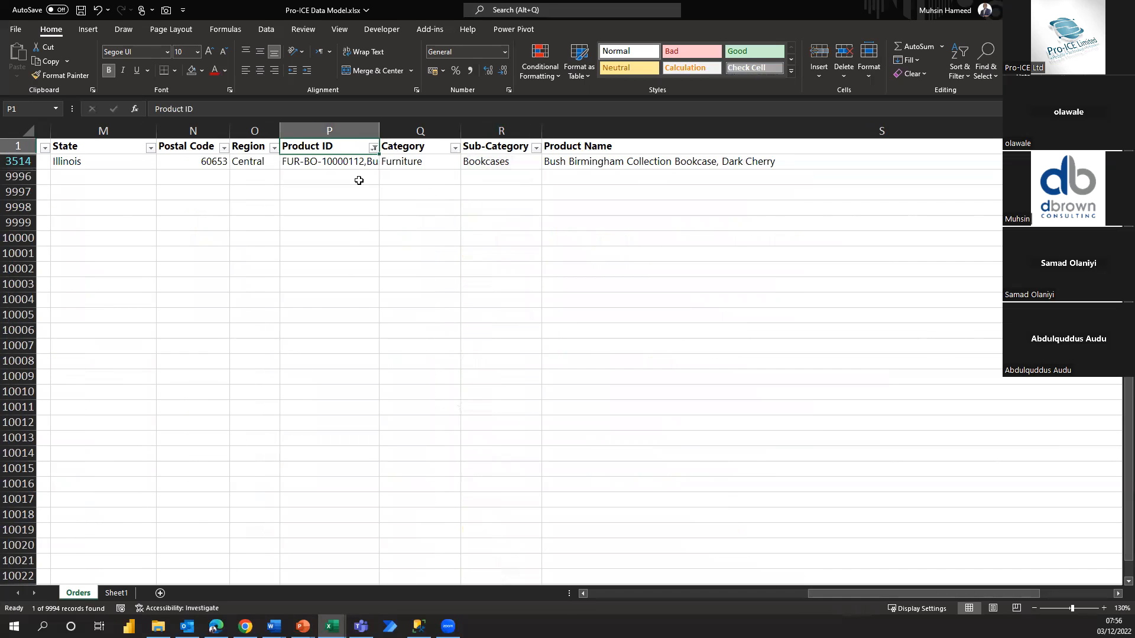
- Go through row 3514 cell by cell, comparing its Product ID with the Category, Sub-Category and Product Name values
click(325, 159)
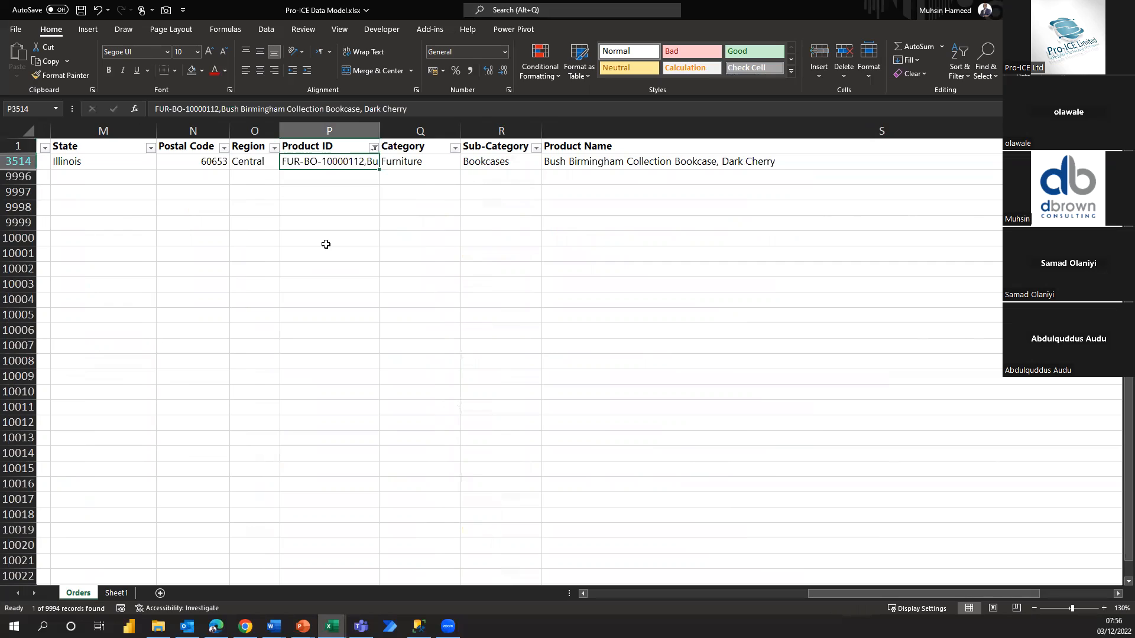
key(Right)
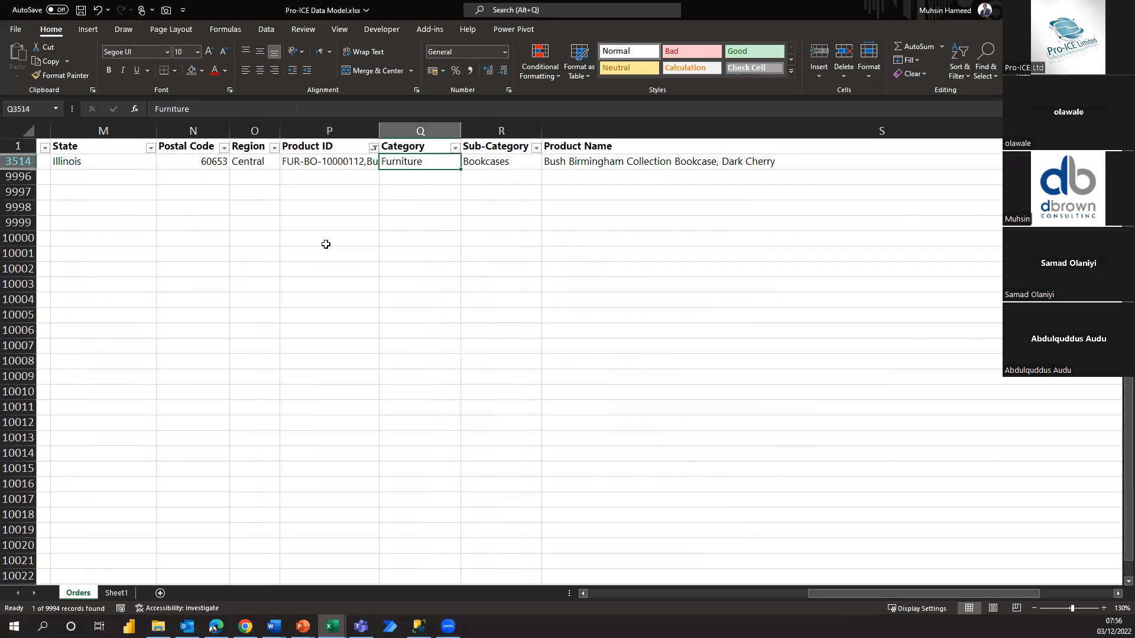
key(Right)
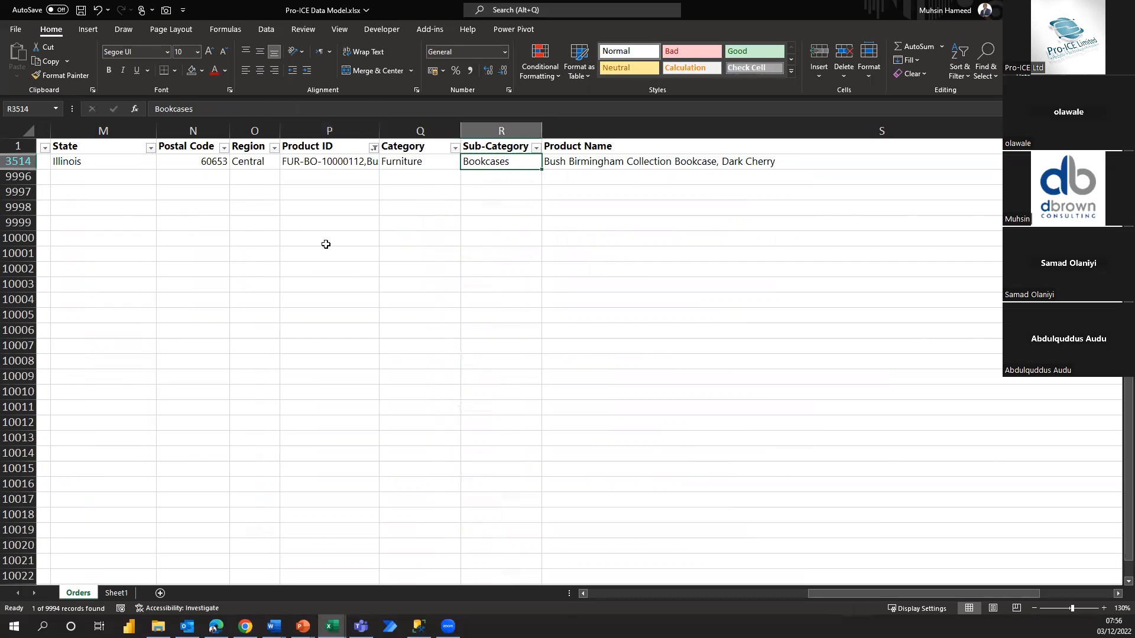
key(Right)
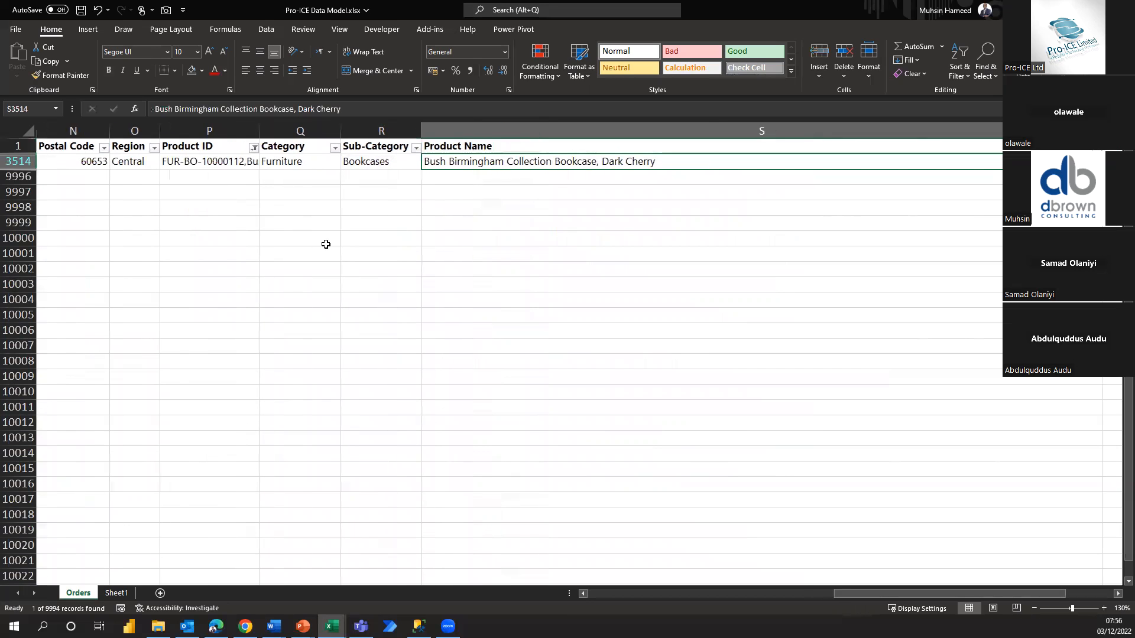
key(Left)
key(Left)
key(Left)
key(Left)
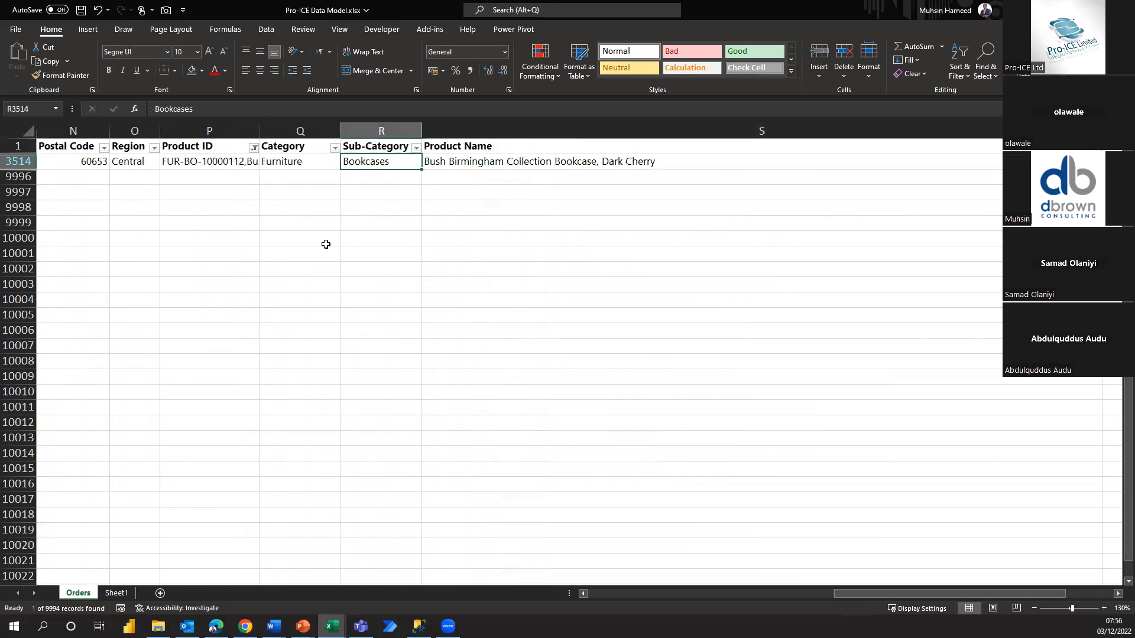
key(Right)
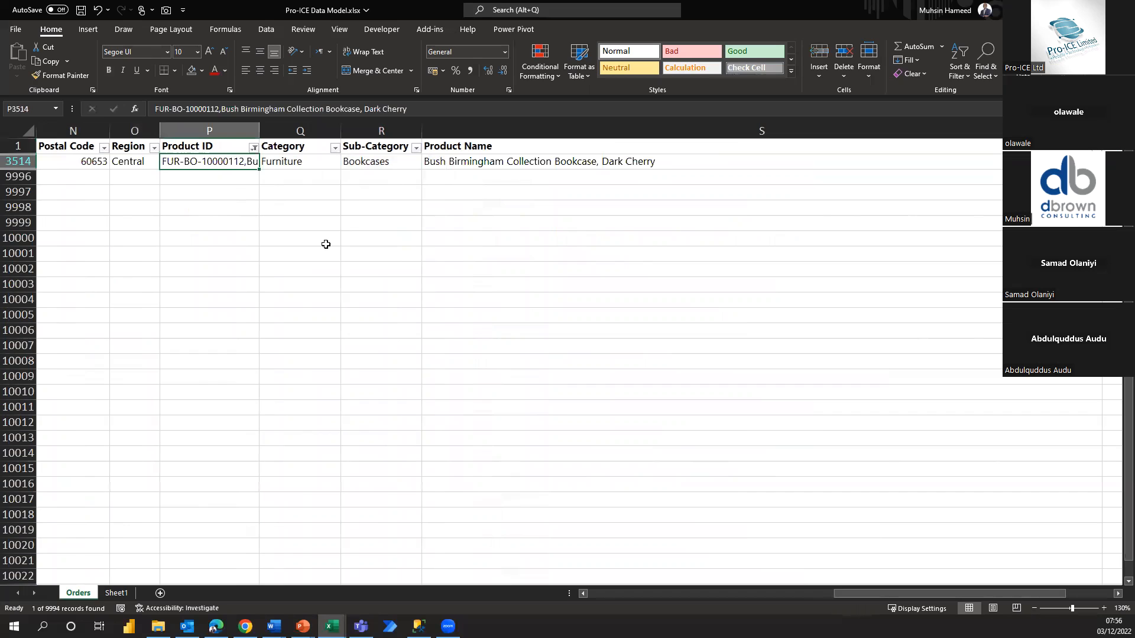
key(Right)
key(Right)
key(Left)
key(Left)
- Clear the Product ID filter and filter the Category column to show only Furniture
click(335, 149)
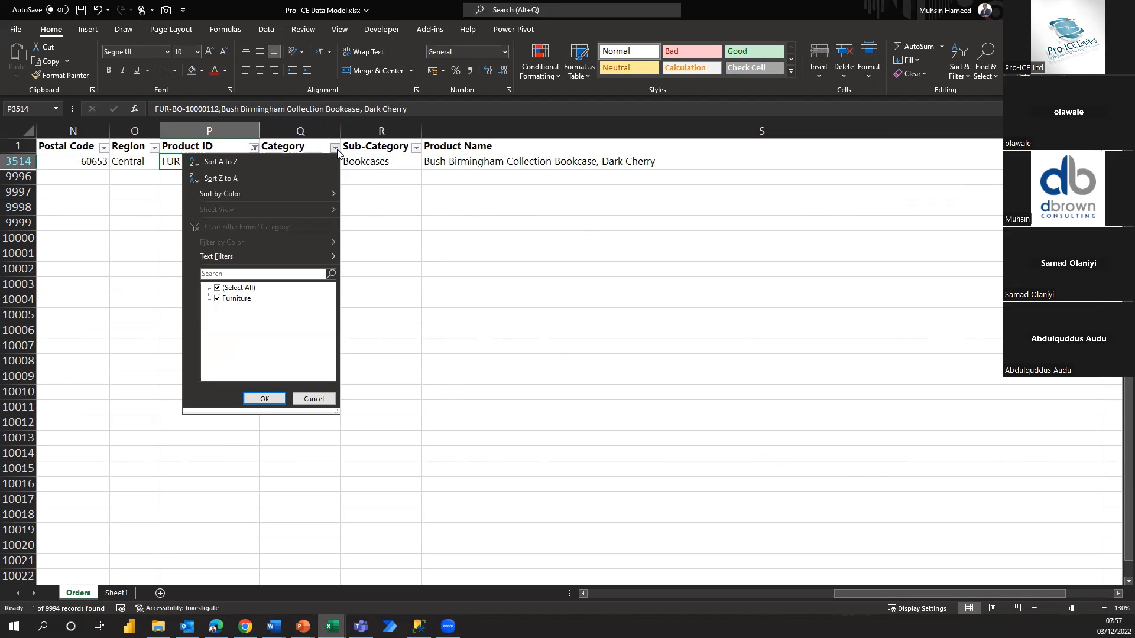
click(252, 147)
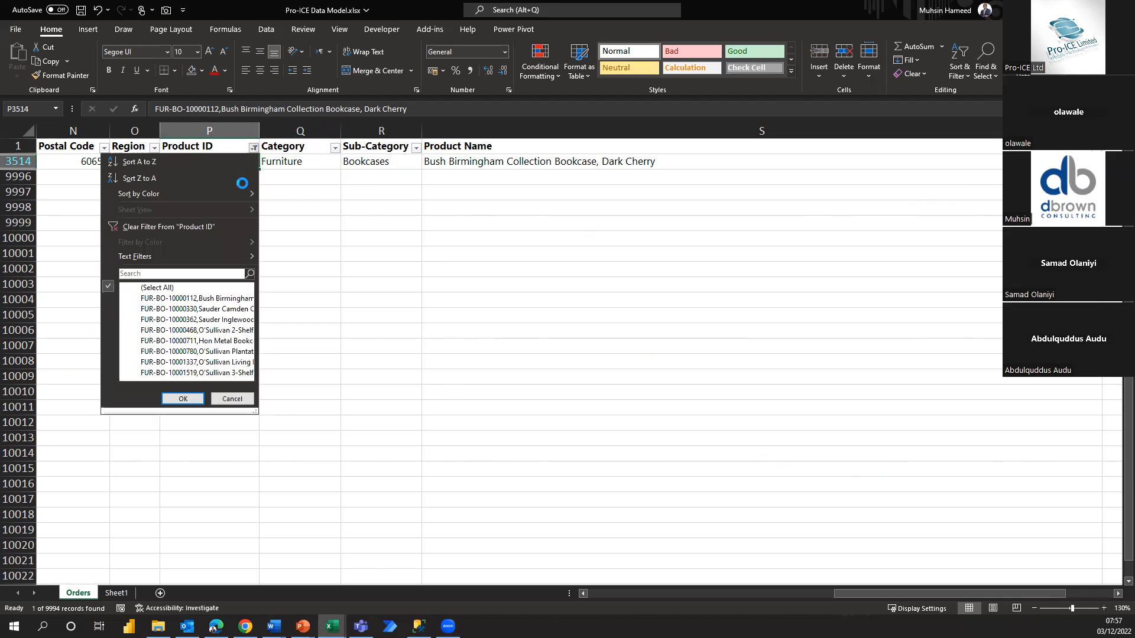
click(208, 226)
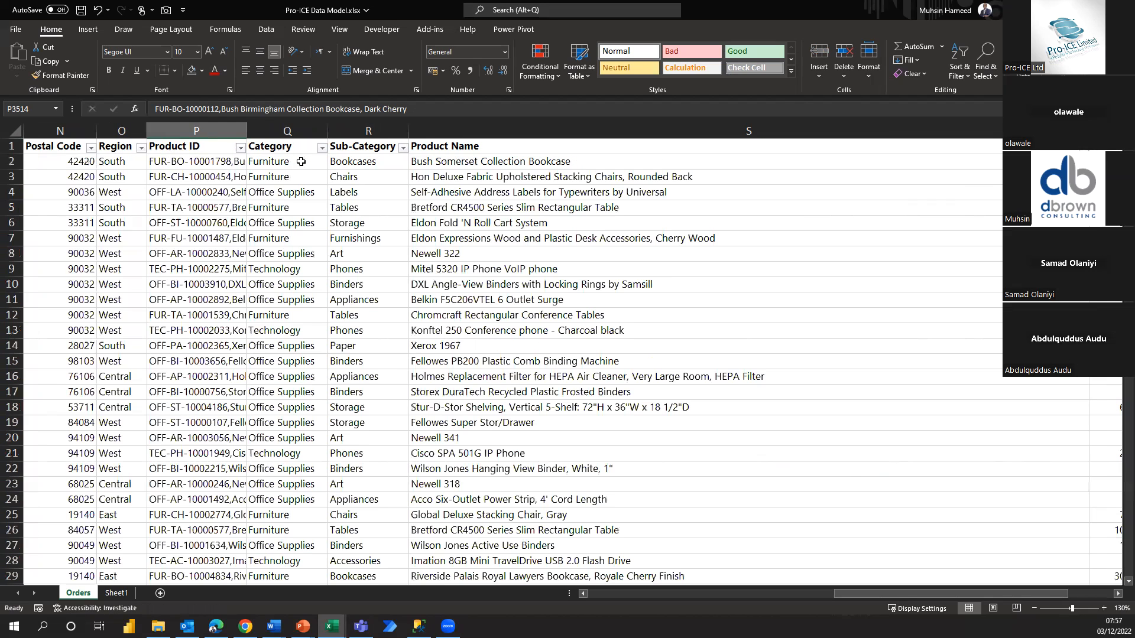
click(322, 148)
click(224, 288)
click(223, 298)
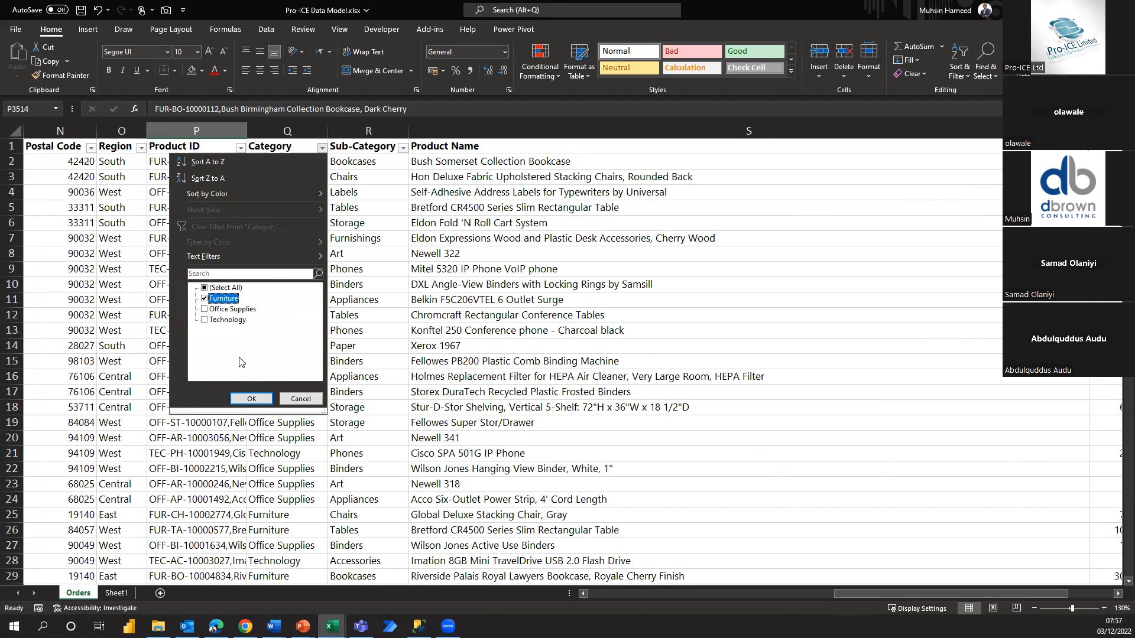
click(251, 398)
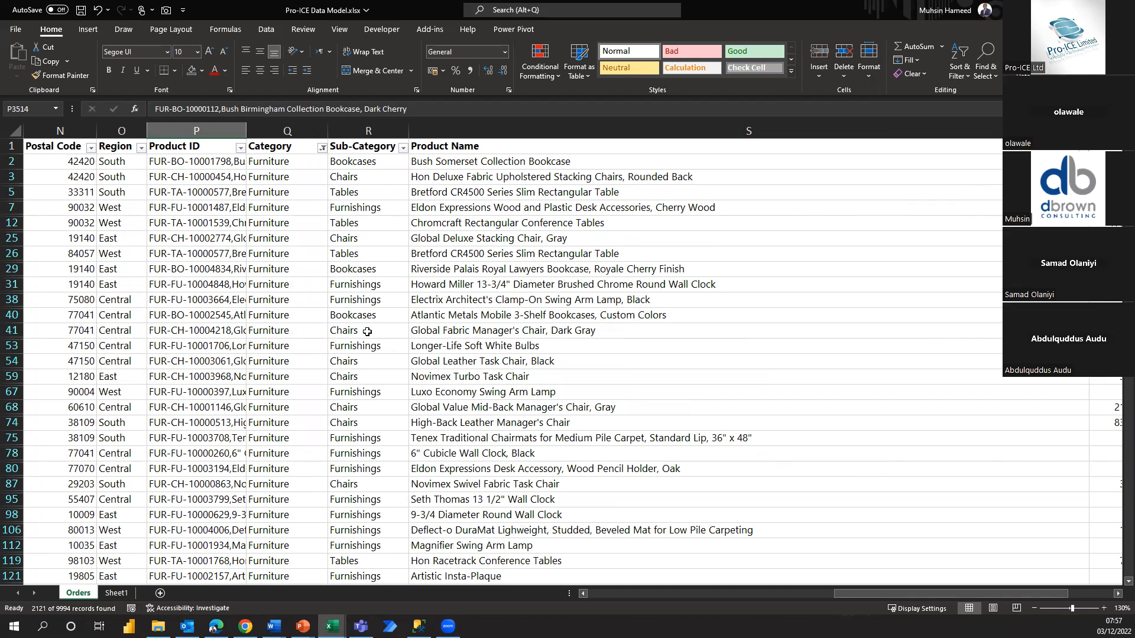
- Highlight the Category column and the Sub-Category and Product Name columns in turn to compare them, ending on Category
click(299, 131)
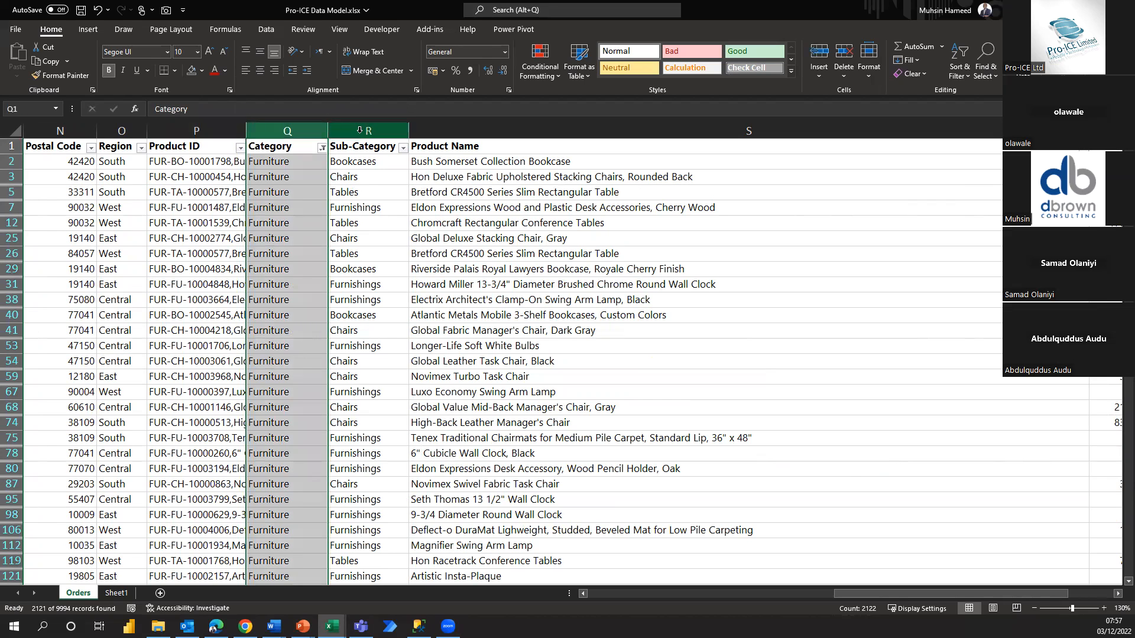
drag(360, 130, 430, 133)
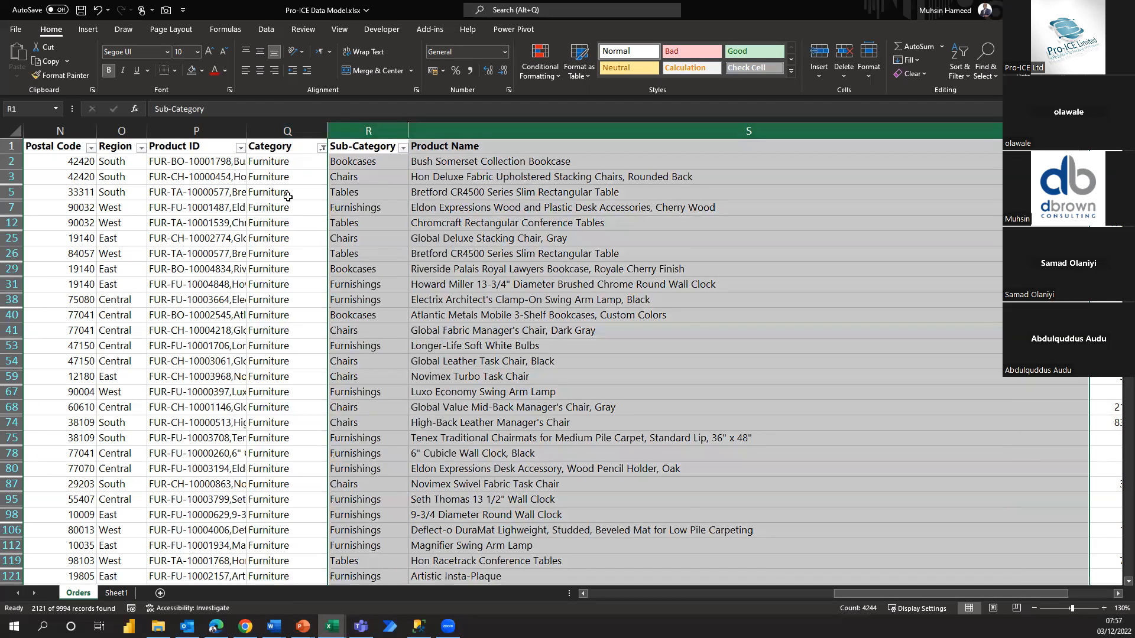
click(296, 125)
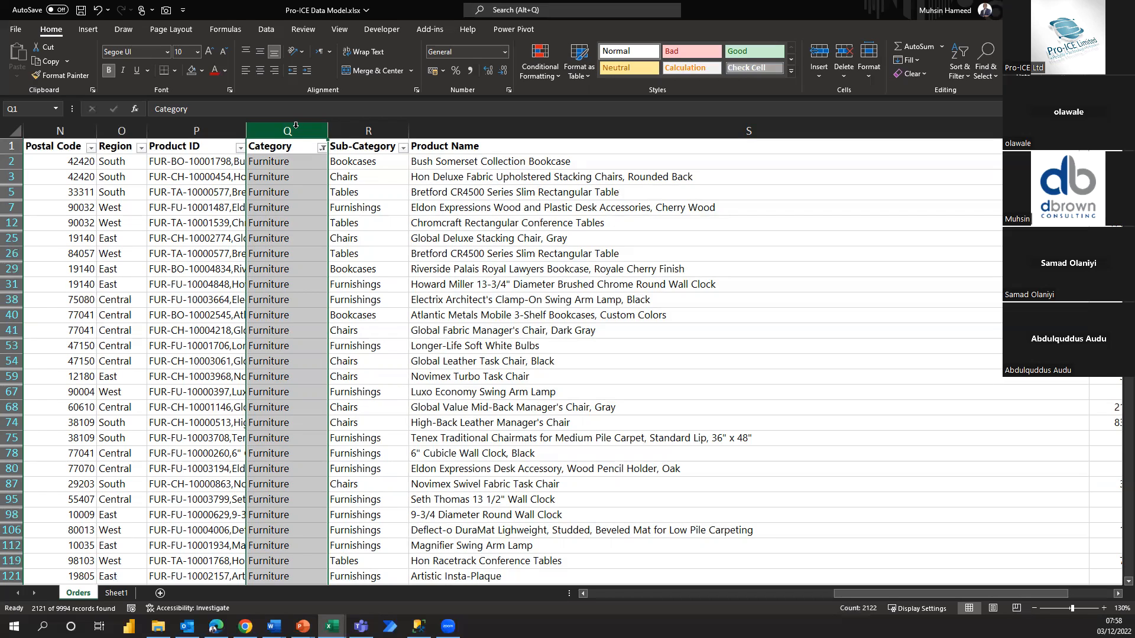
- Highlight the Product ID column and filter it to show only FUR-BO-10000112 within the Furniture rows
click(208, 130)
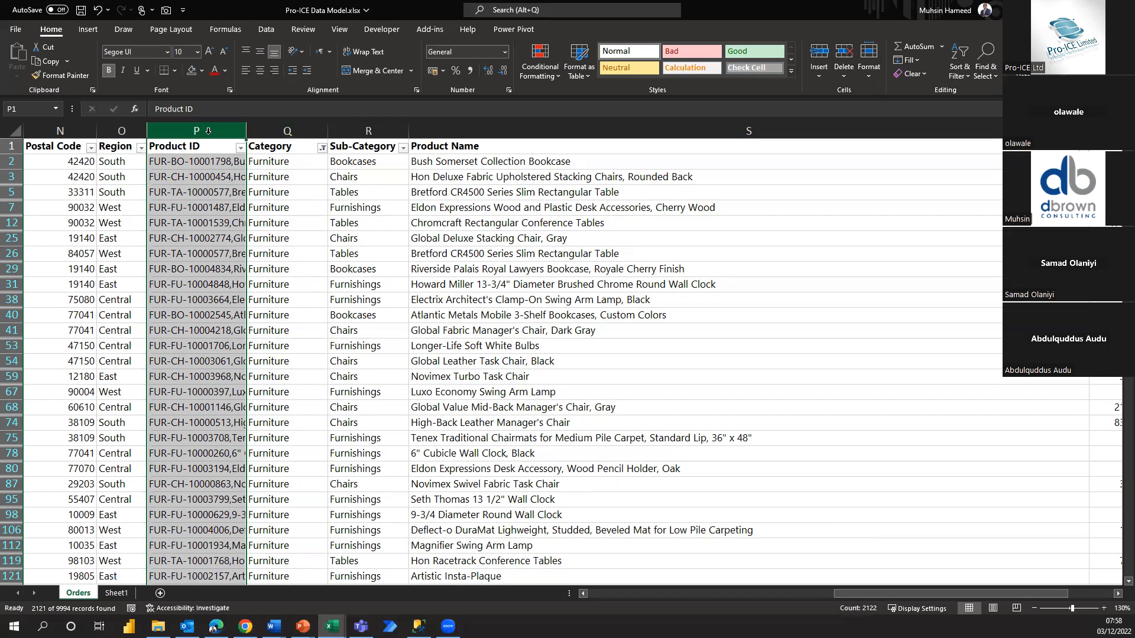
click(238, 150)
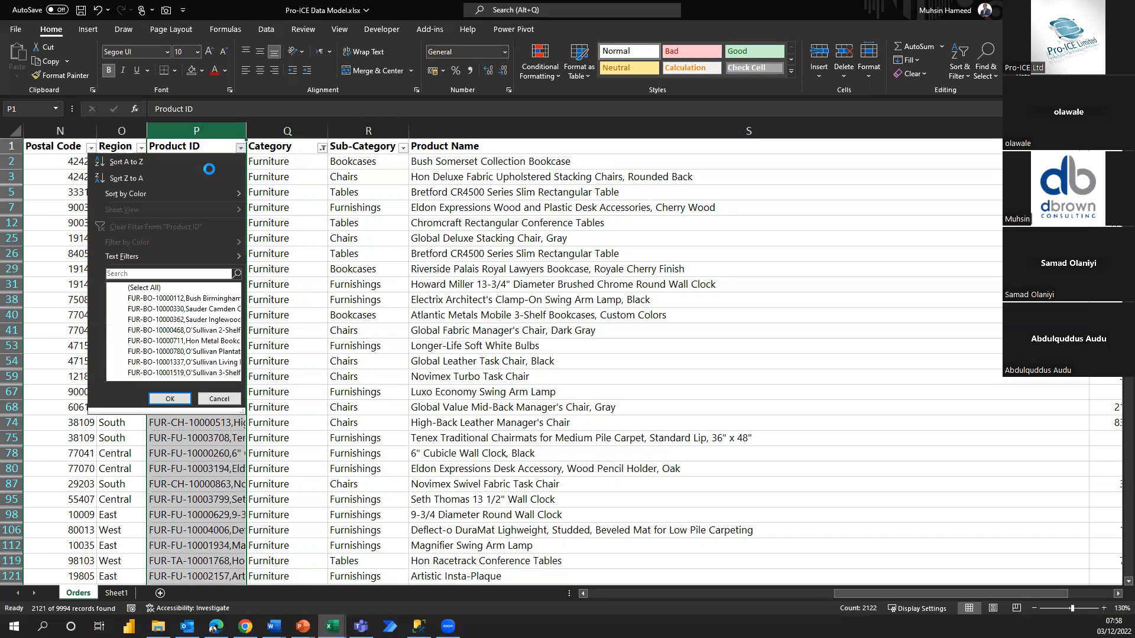
click(148, 289)
click(145, 299)
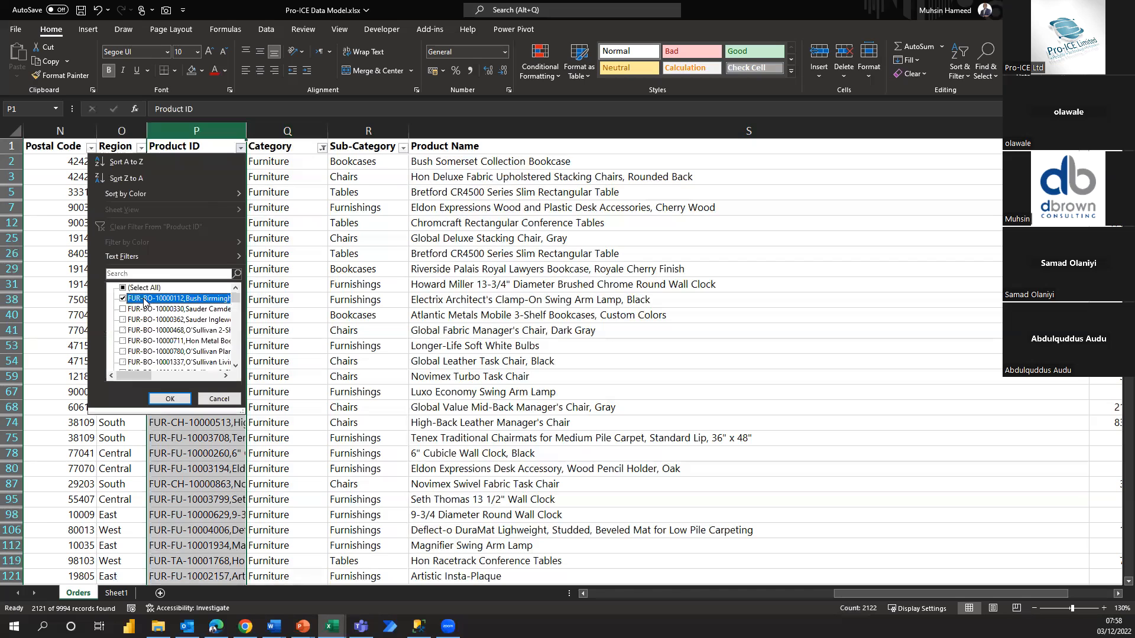
click(165, 400)
- Examine the Product ID, Product Name, Sub-Category and Category cells of row 3514, and highlight the whole Product ID column
click(206, 159)
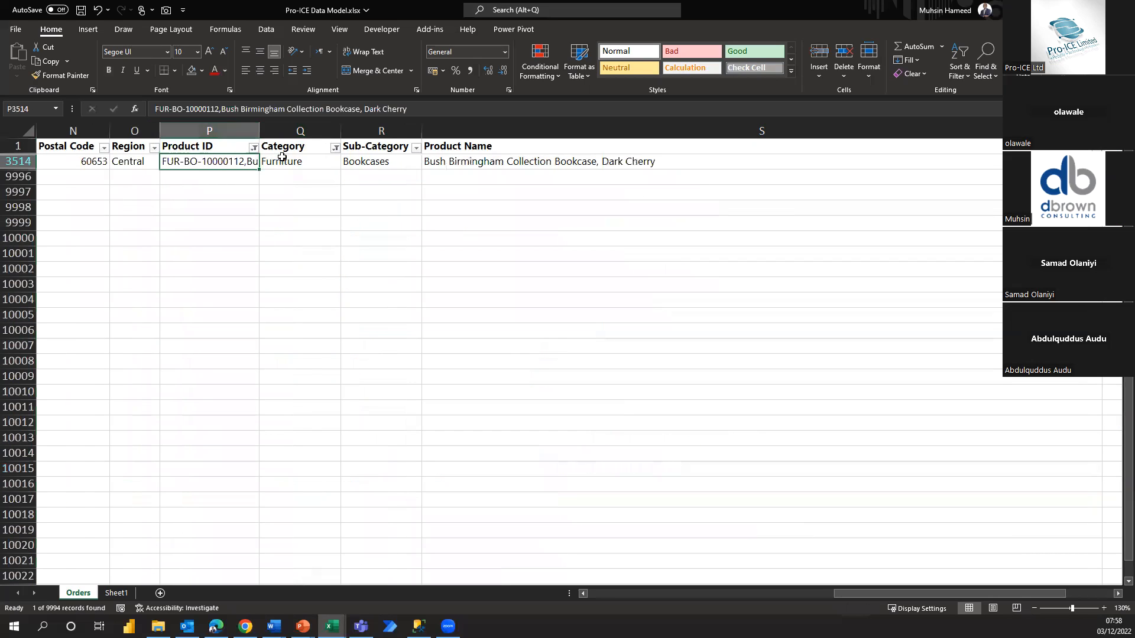
click(442, 160)
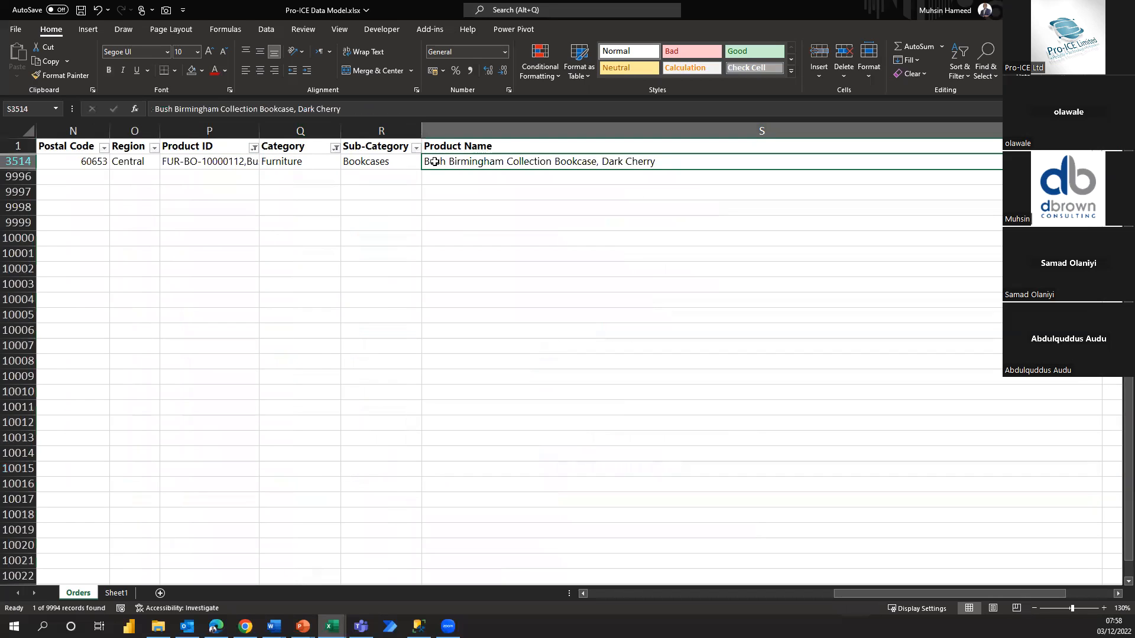
click(384, 160)
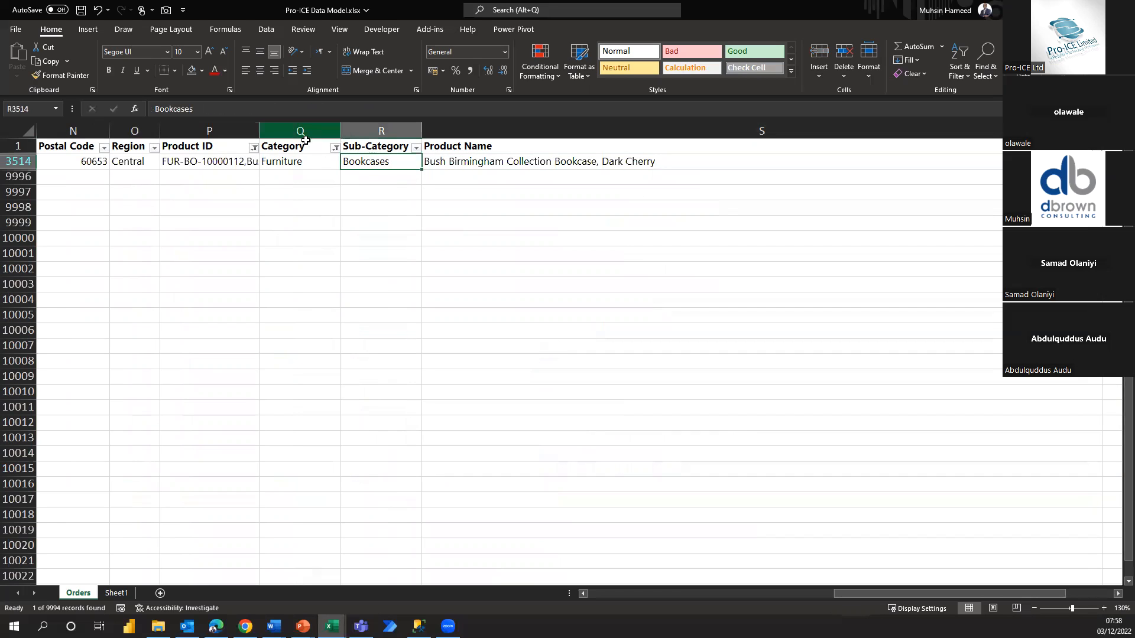
click(294, 159)
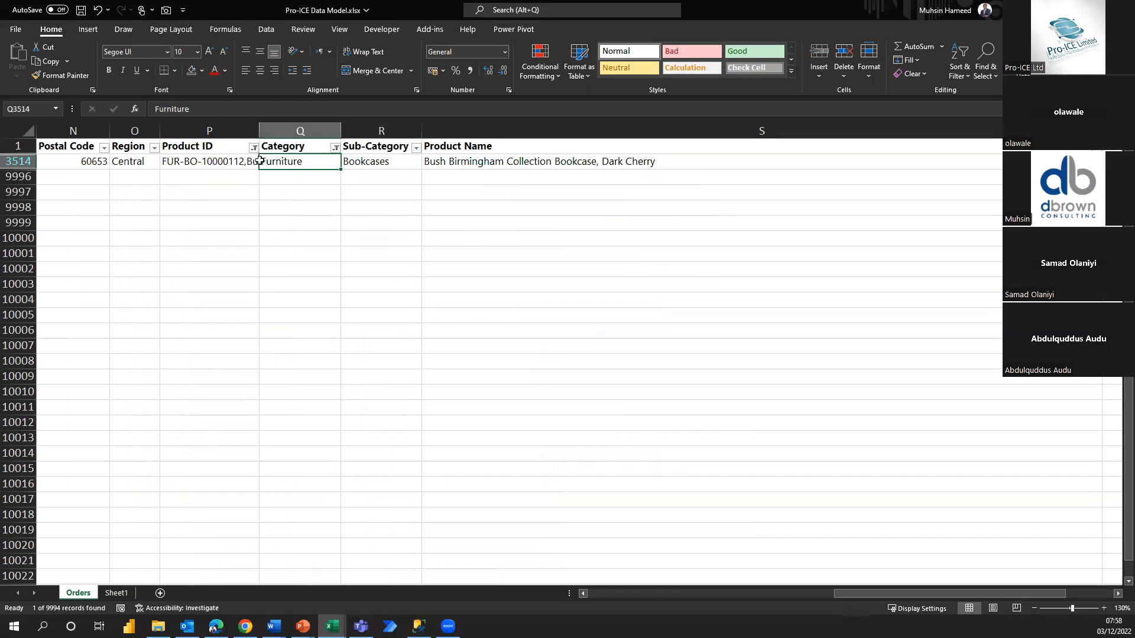
click(230, 130)
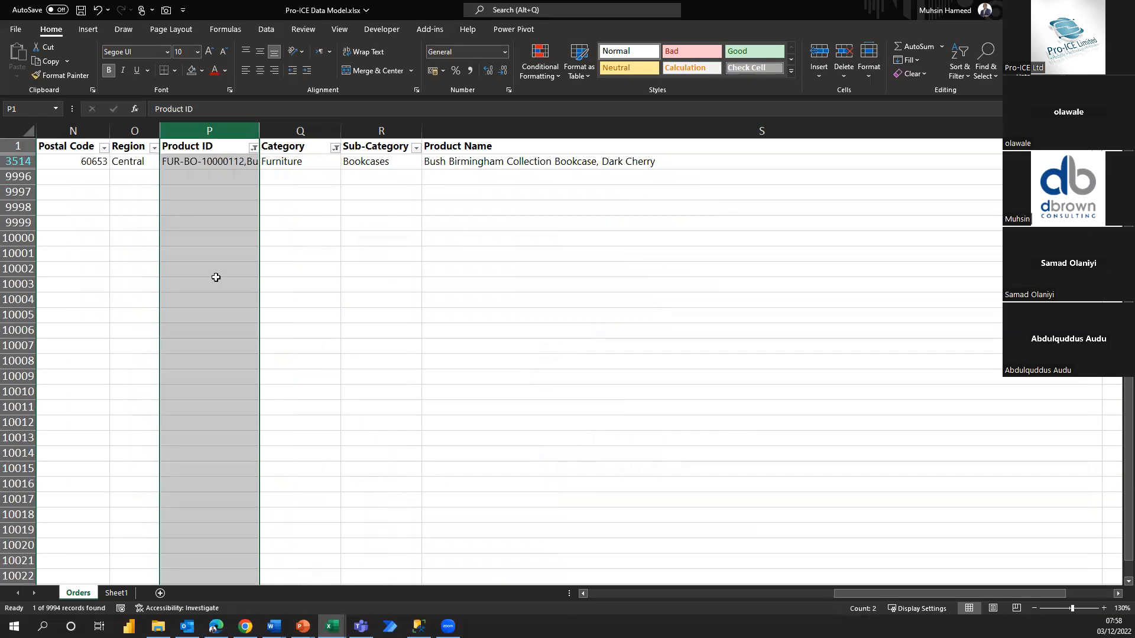
- In the Step 4 column of Sheet1, label Product ID as Fk within the D2 group
click(117, 593)
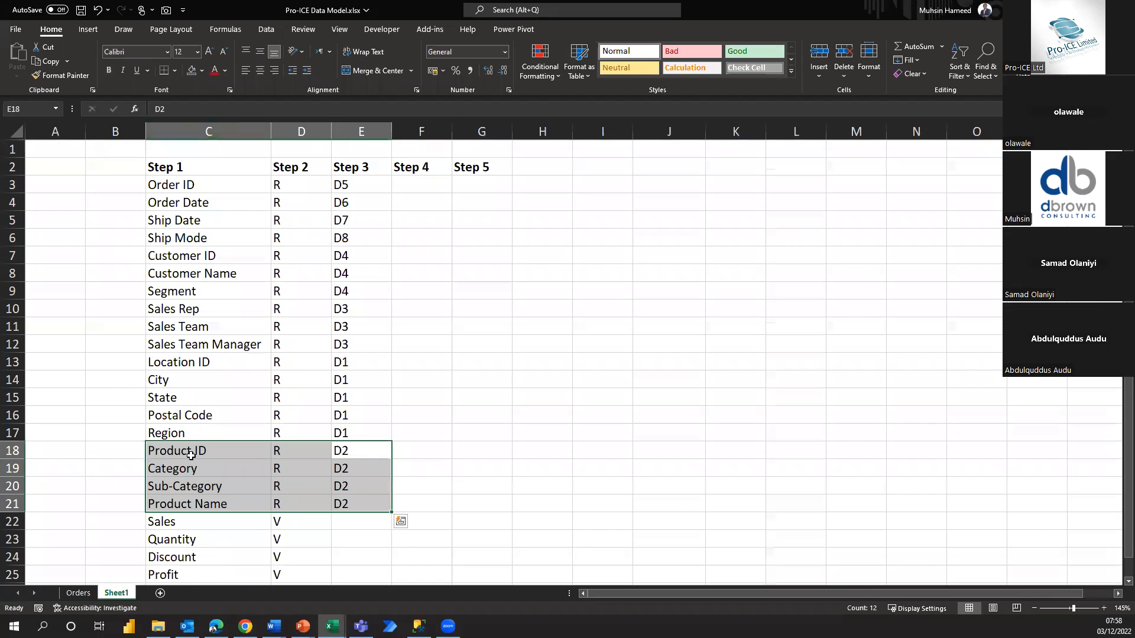
drag(191, 453, 416, 446)
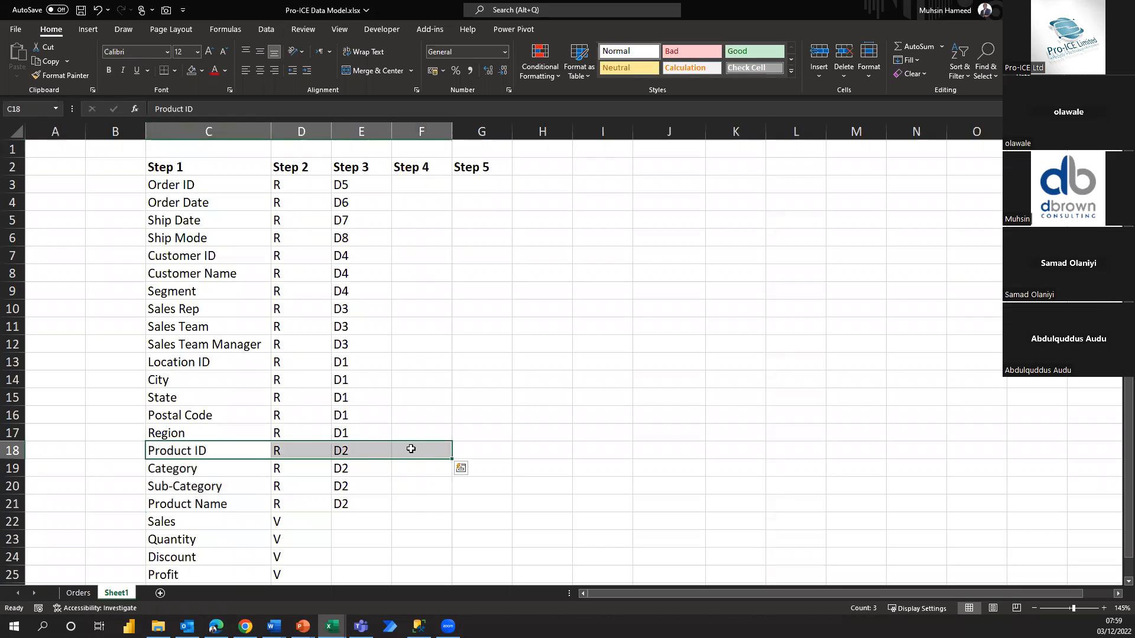
click(410, 450)
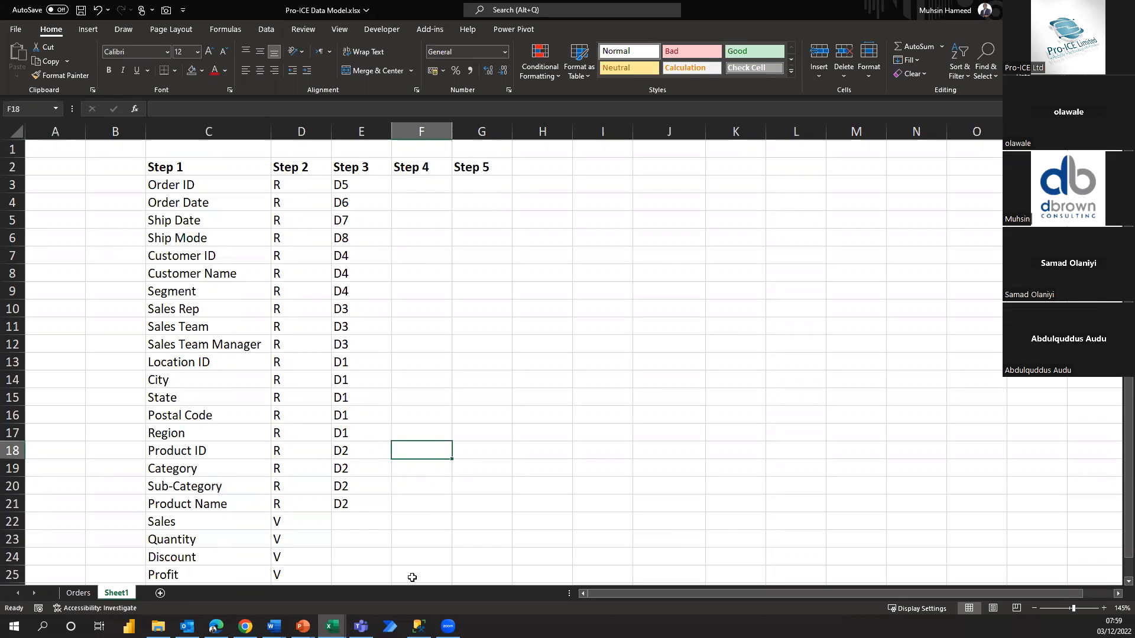
text(Fk)
key(Return)
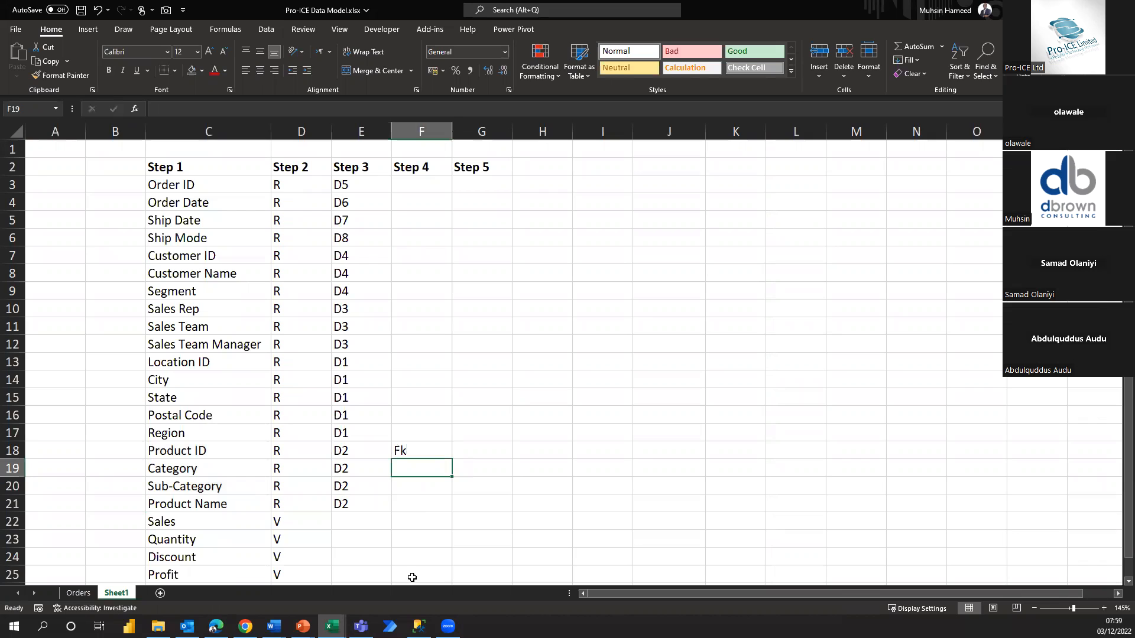
click(207, 451)
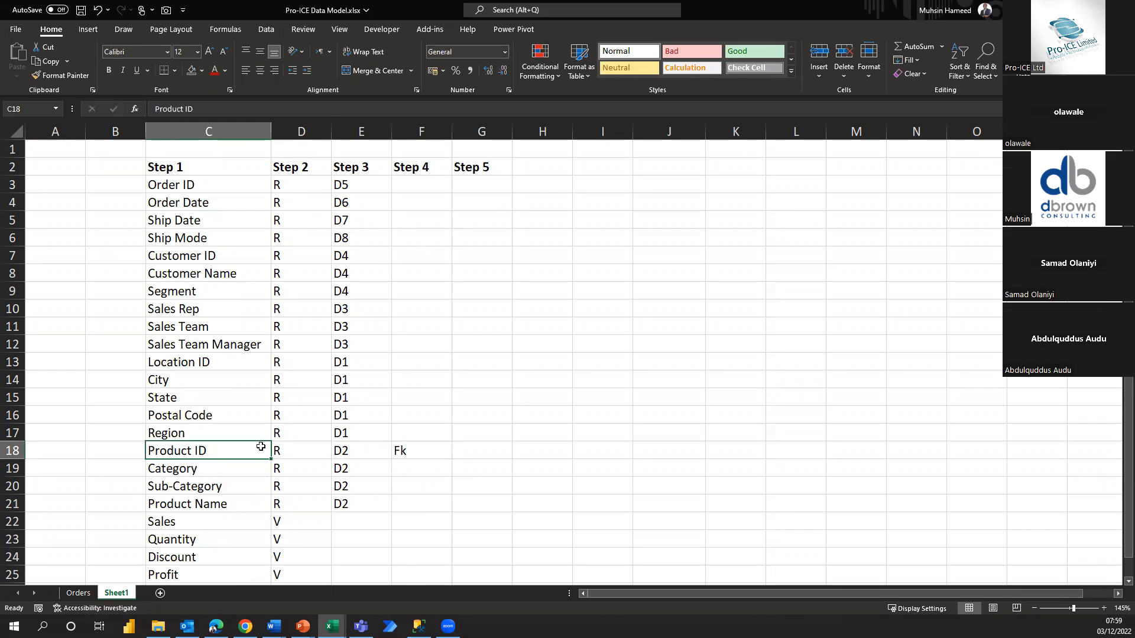
click(413, 451)
drag(382, 452, 353, 509)
click(436, 449)
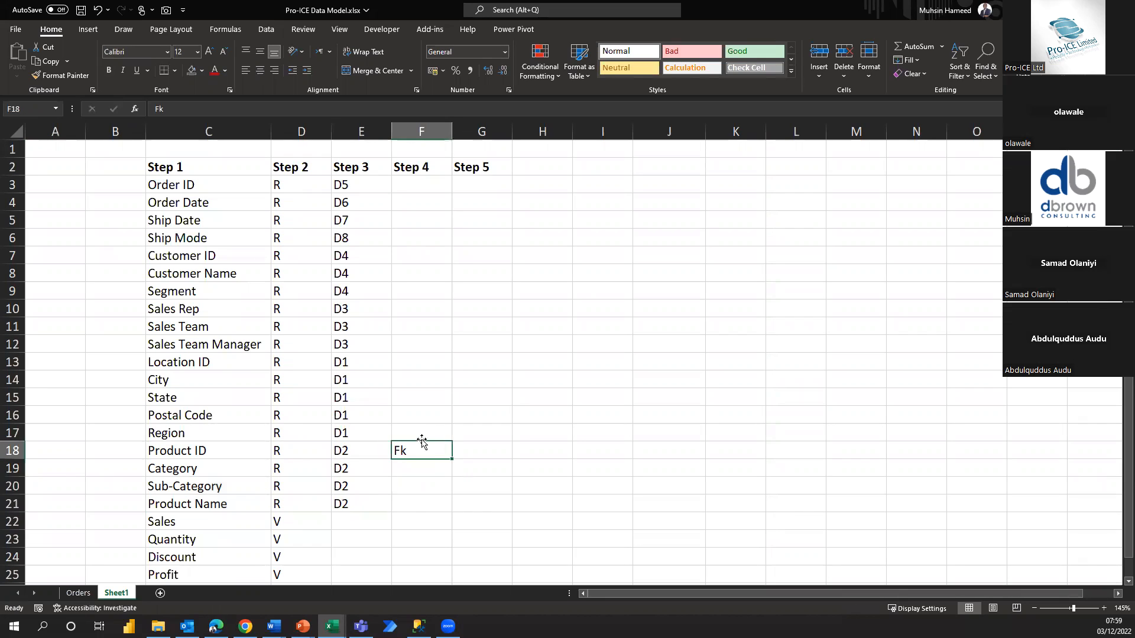
- Label Location ID as Fk in the Step 4 column as the key of the D1 group
drag(346, 365, 345, 436)
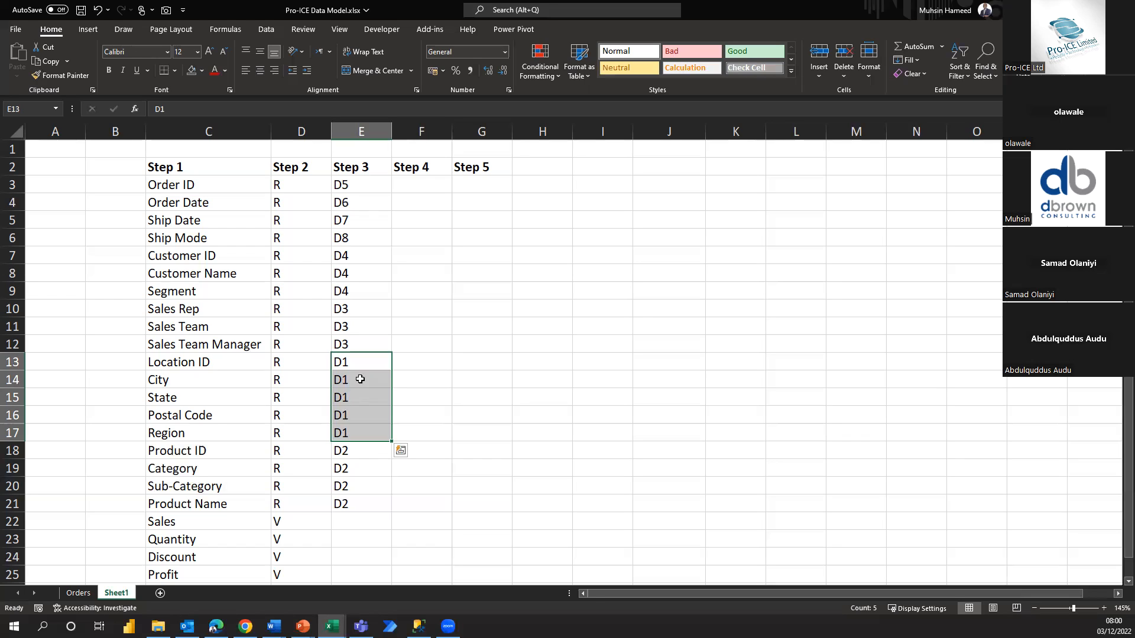
click(431, 365)
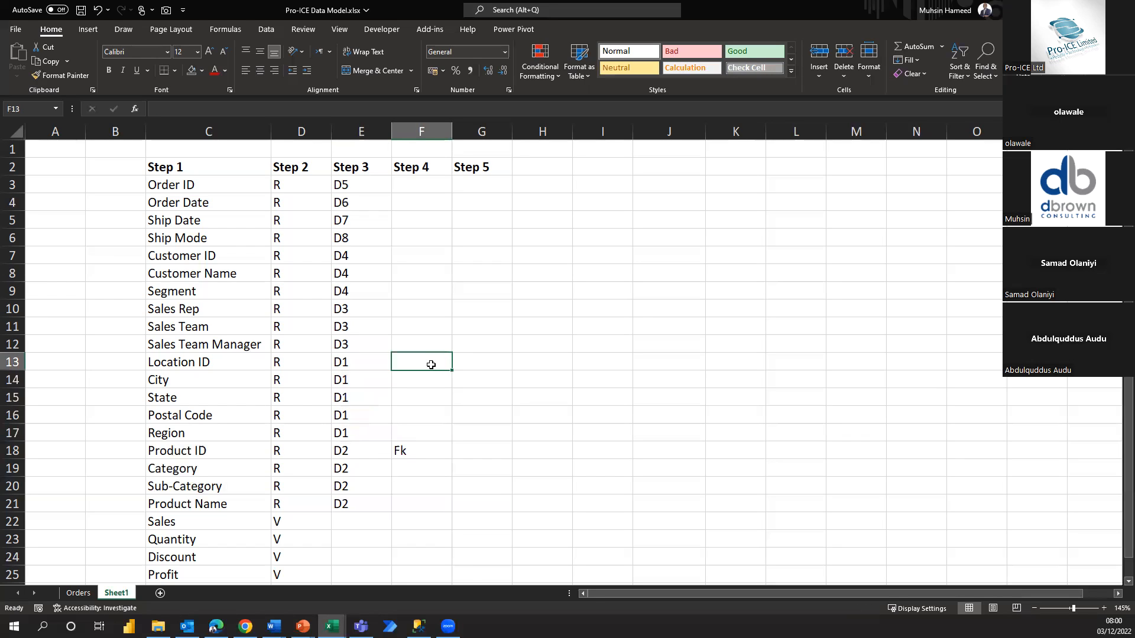
text(Fk)
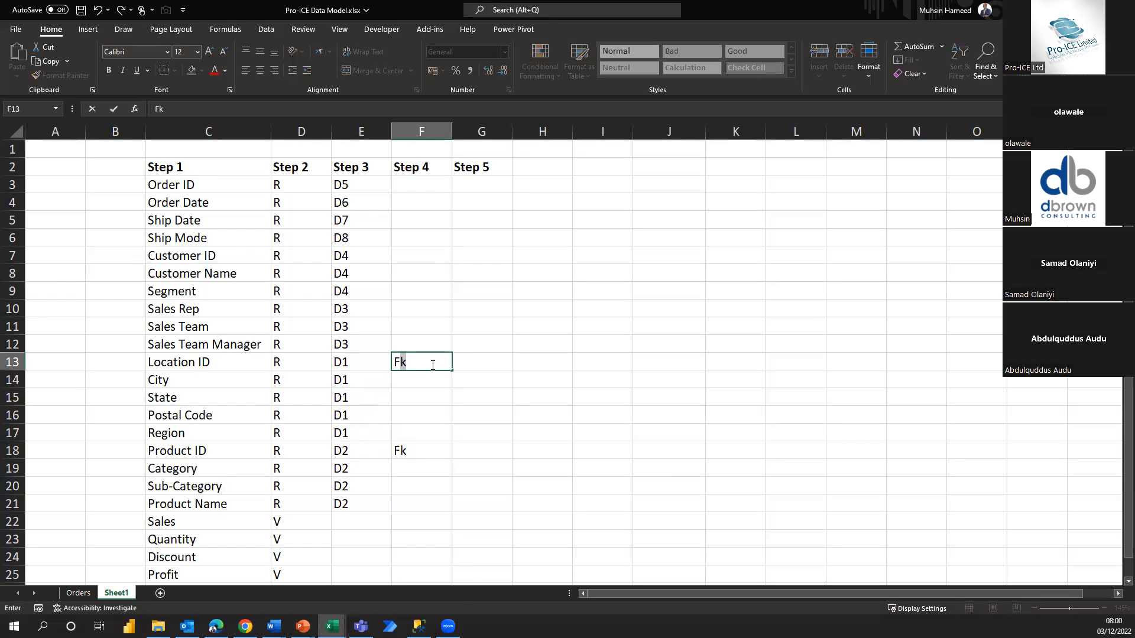
key(Return)
- Review the three D3 sales fields and label Sales Rep as Fk in the Step 4 column
key(Up)
key(Up)
key(Up)
key(Up)
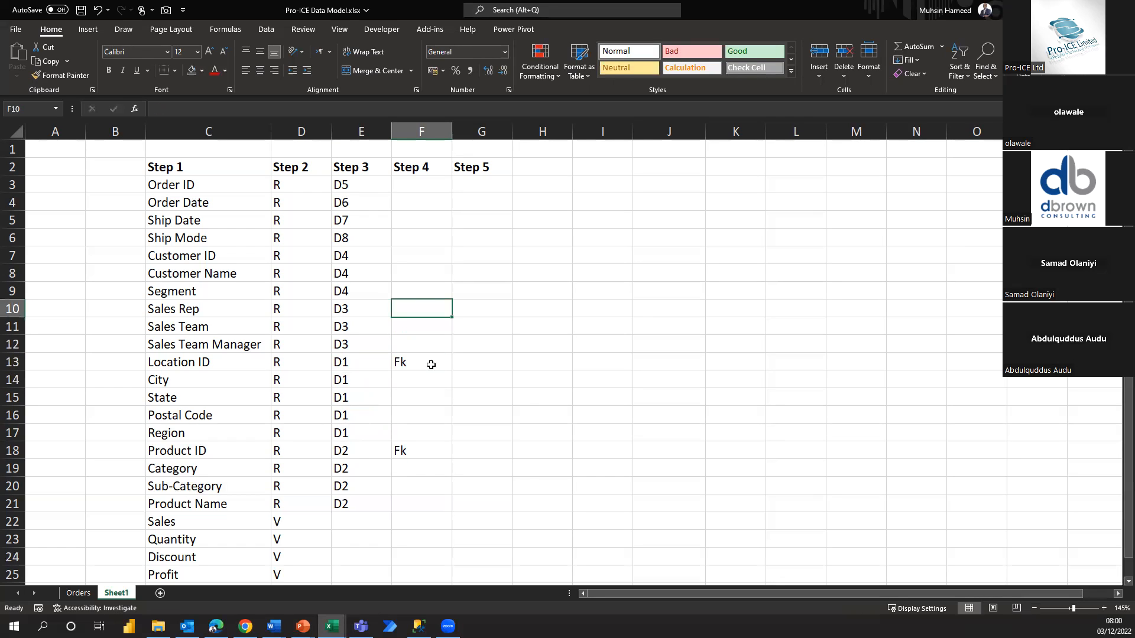
key(Left)
key(Left)
key(Left)
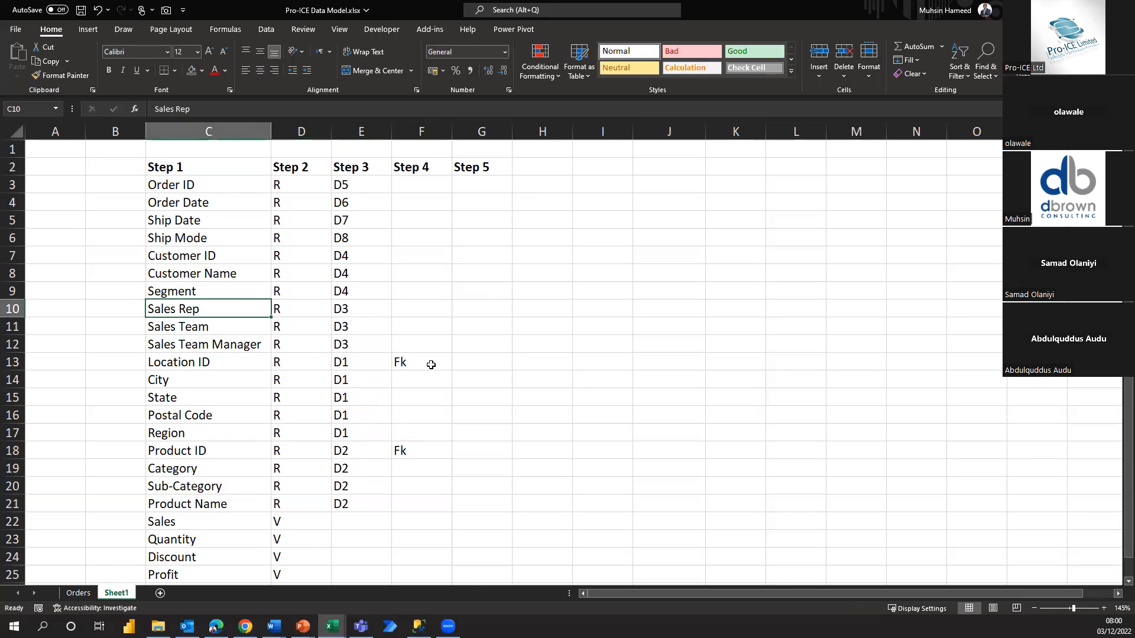
key(shift+Down)
key(shift+Down)
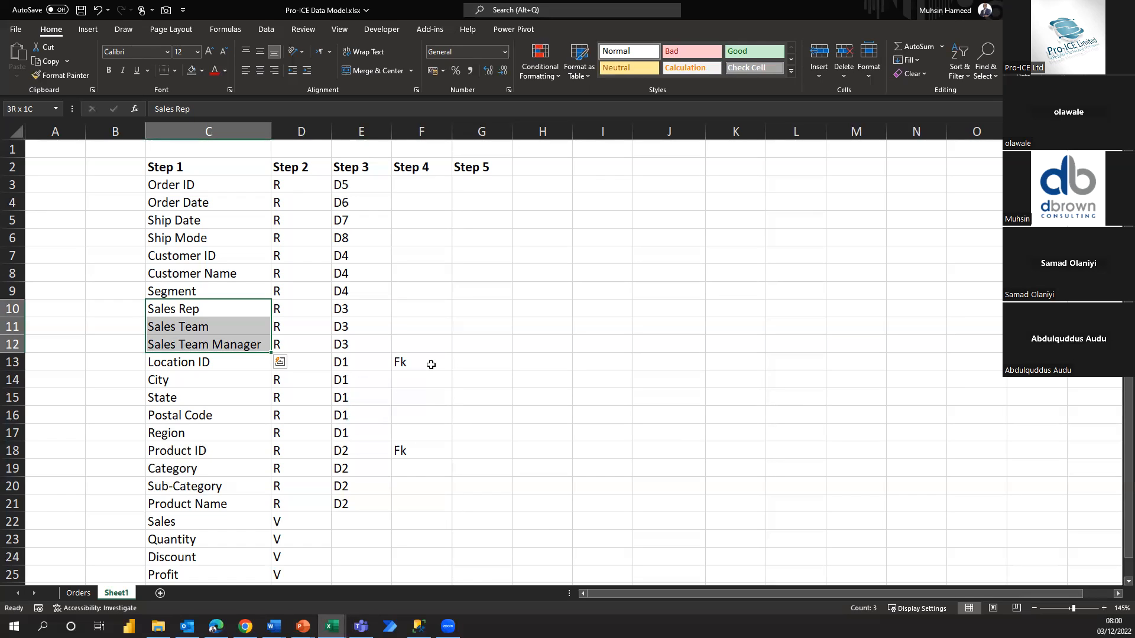
key(Right)
key(Right)
key(Right)
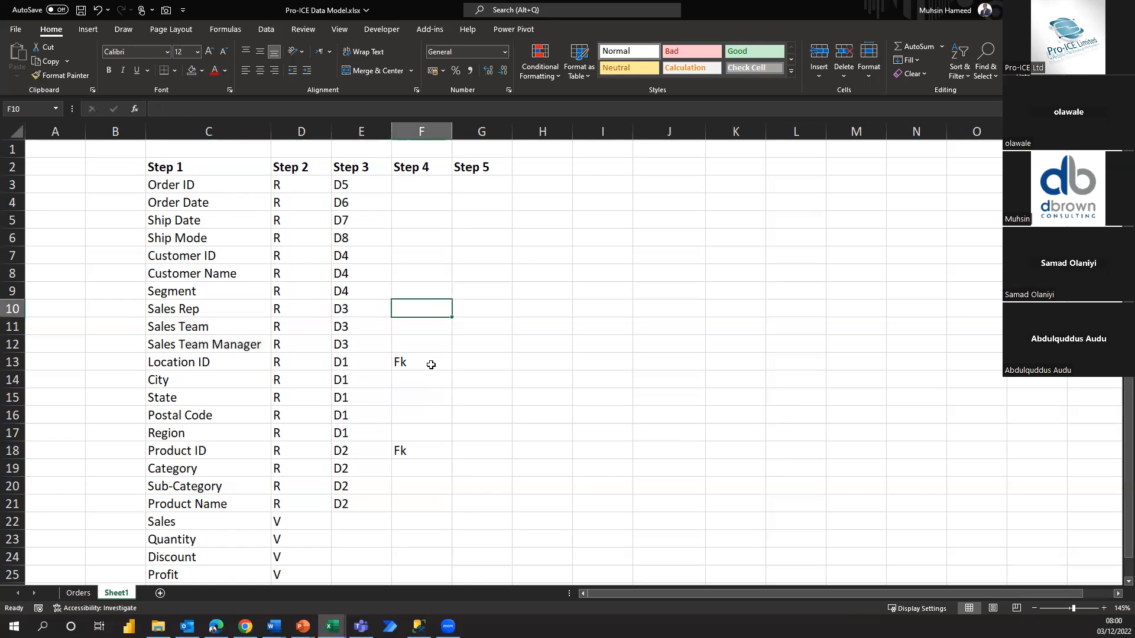
text(Fk)
key(Return)
- Label Customer ID as Fk in the Step 4 column as the key of the D4 group
key(Up)
key(Up)
key(Up)
key(Up)
key(Down)
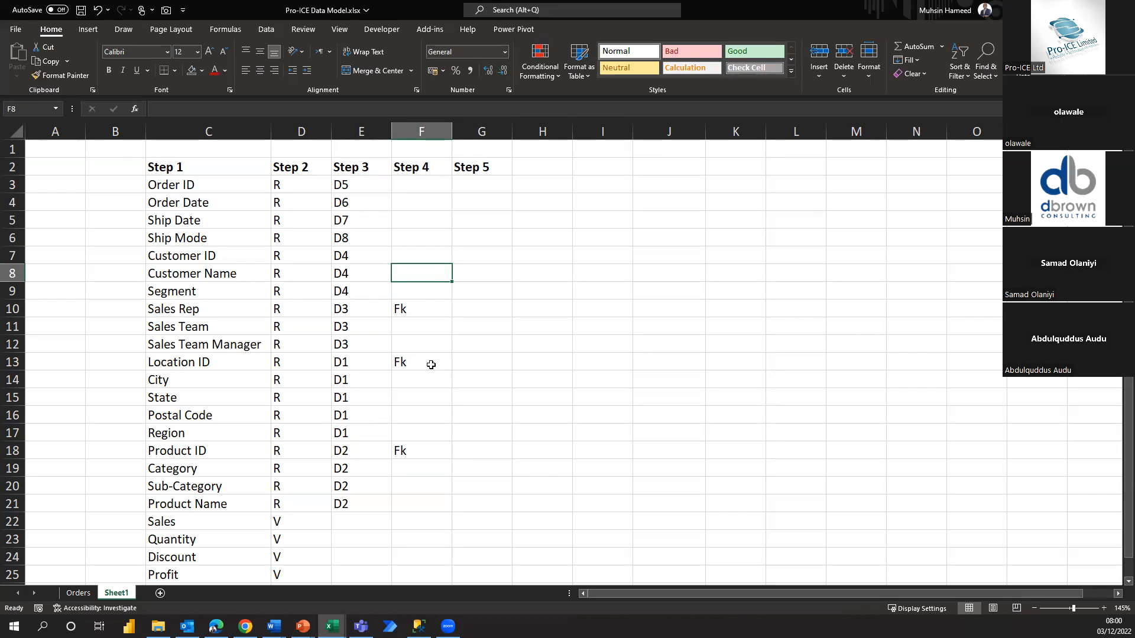
key(Up)
text(Fk)
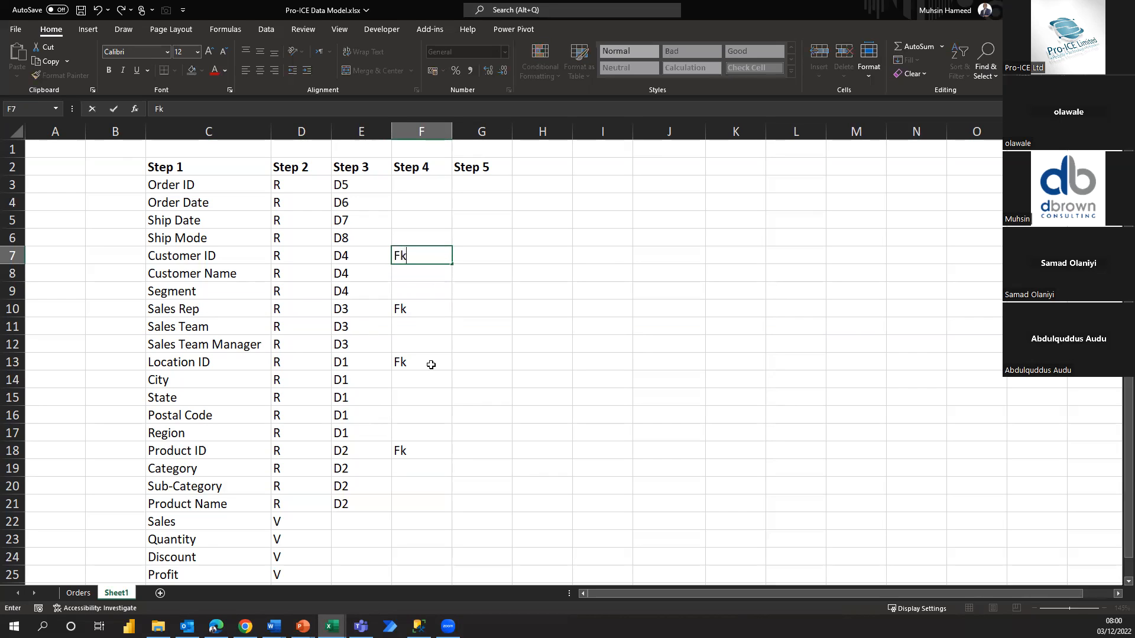
key(Return)
- Label Order ID as Fk in the Step 4 column
key(Up)
key(Up)
key(Up)
key(Up)
key(Up)
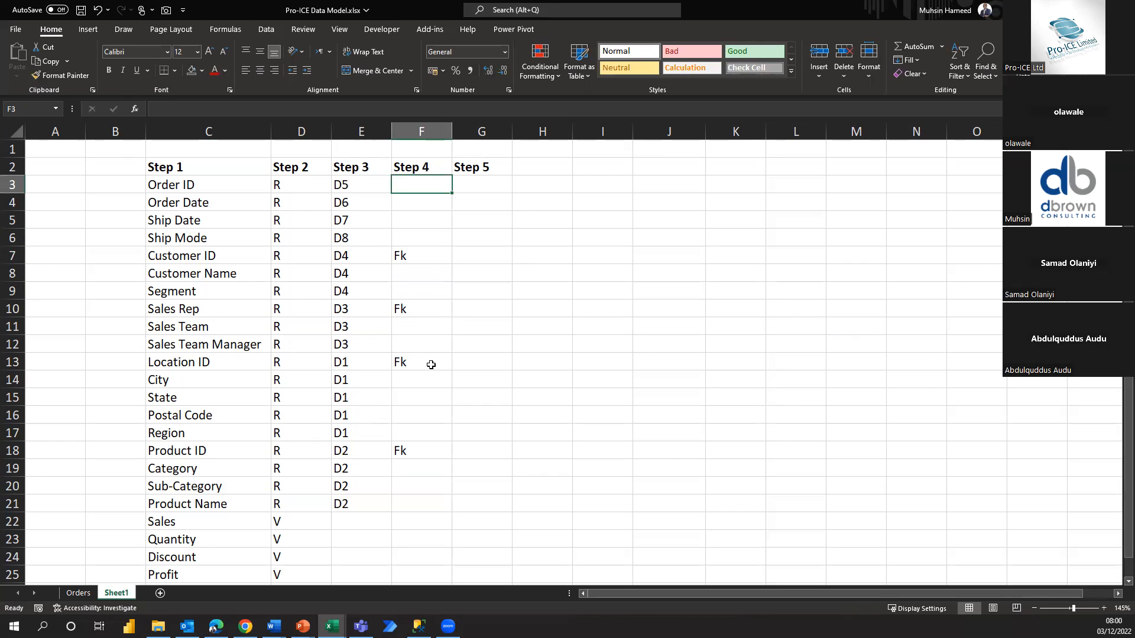
key(shift+Down)
key(shift+Down)
key(shift+Down)
text(Fk)
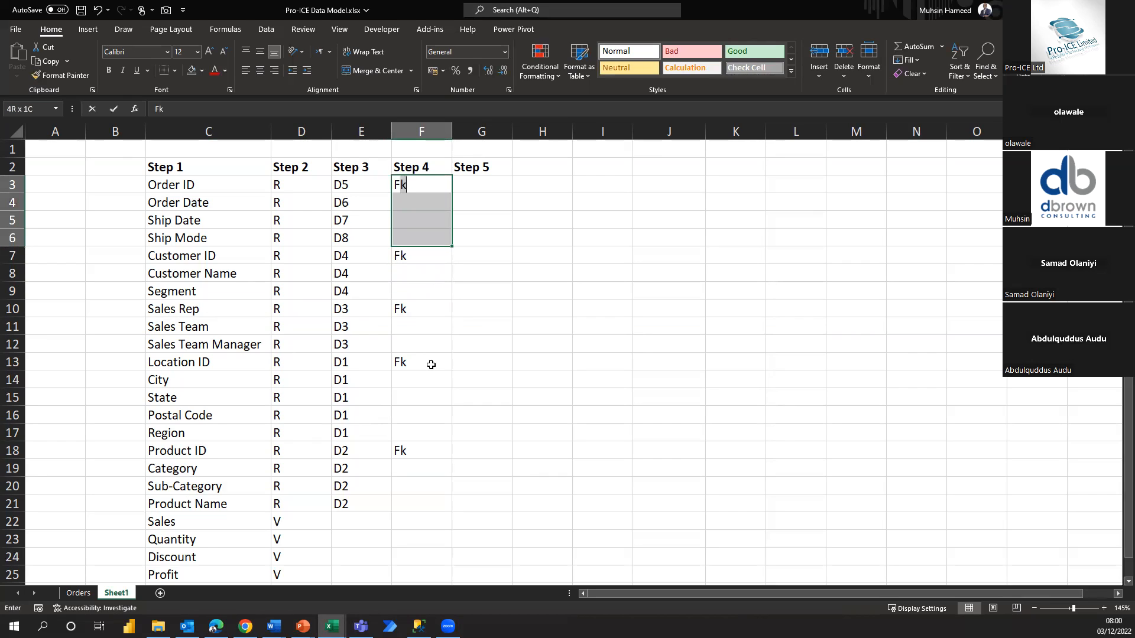
key(Return)
key(Up)
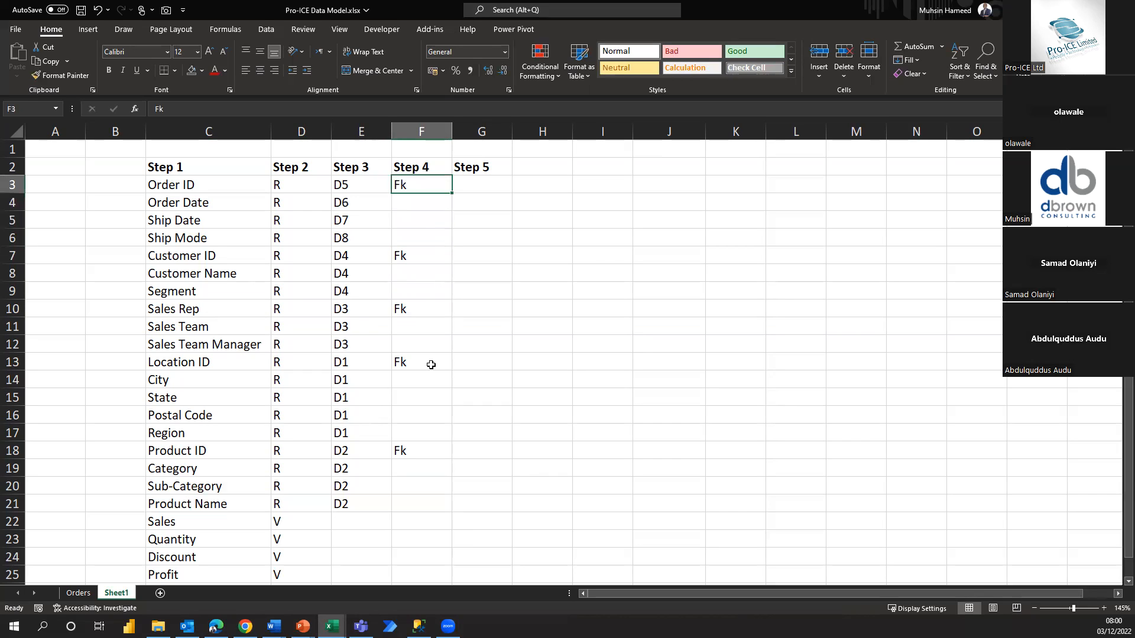
- Fill the Fk label down from Order ID to Order Date, Ship Date and Ship Mode
key(shift+Down)
key(shift+Down)
key(shift+Down)
key(ctrl+d)
key(Up)
key(Down)
key(Down)
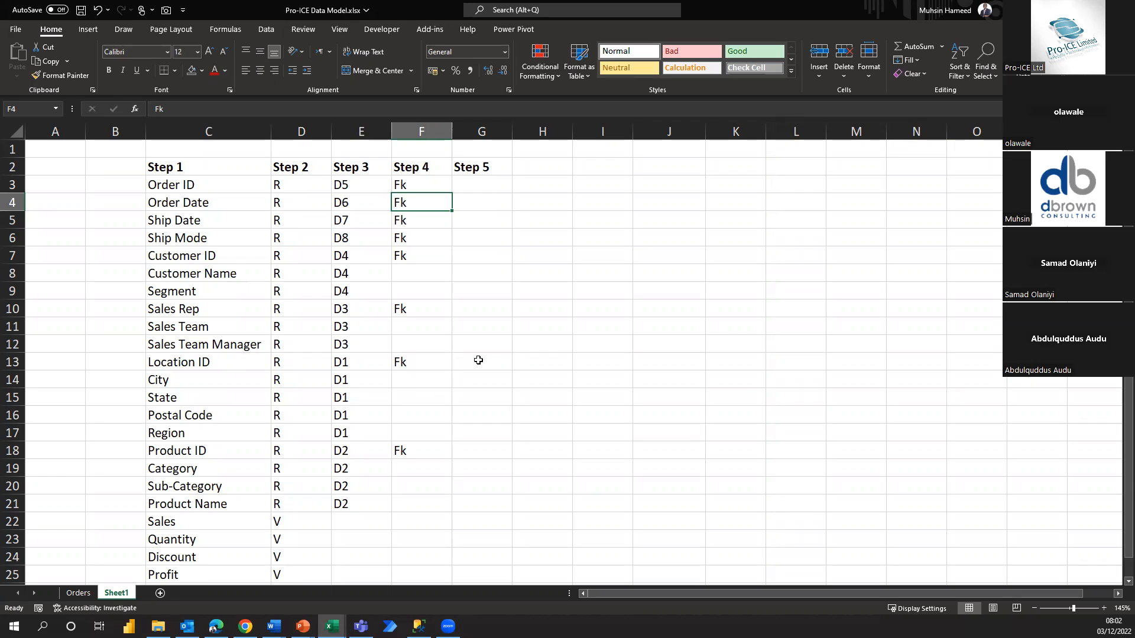
- Check the Data Modeling Steps slide for what Step 5 requires, and return to the Excel worksheet
click(486, 221)
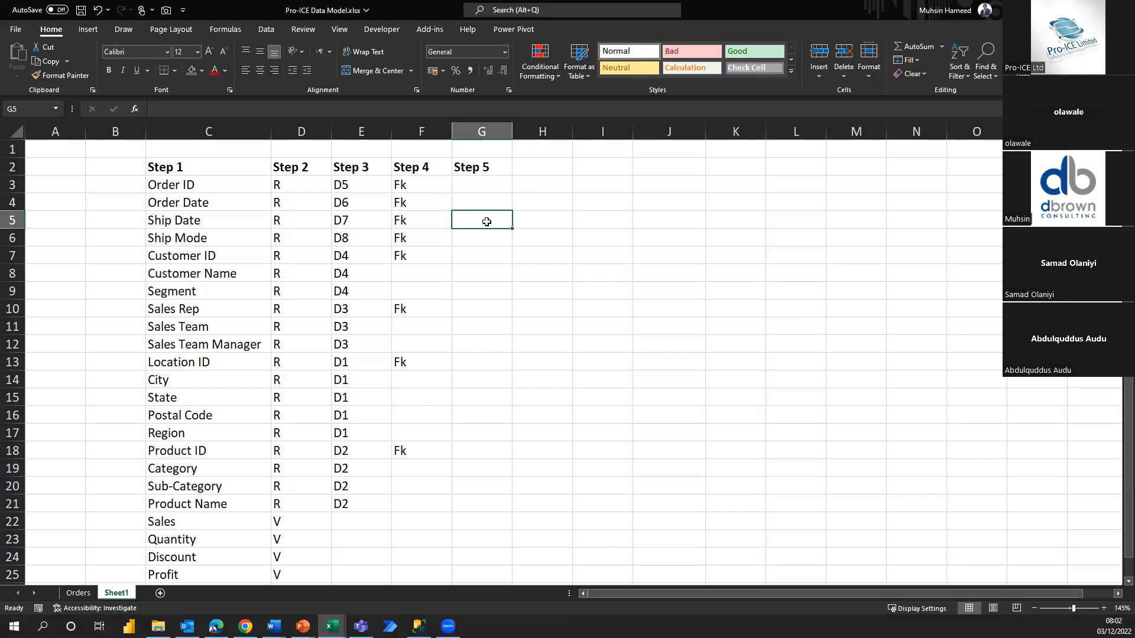
key(alt+Tab)
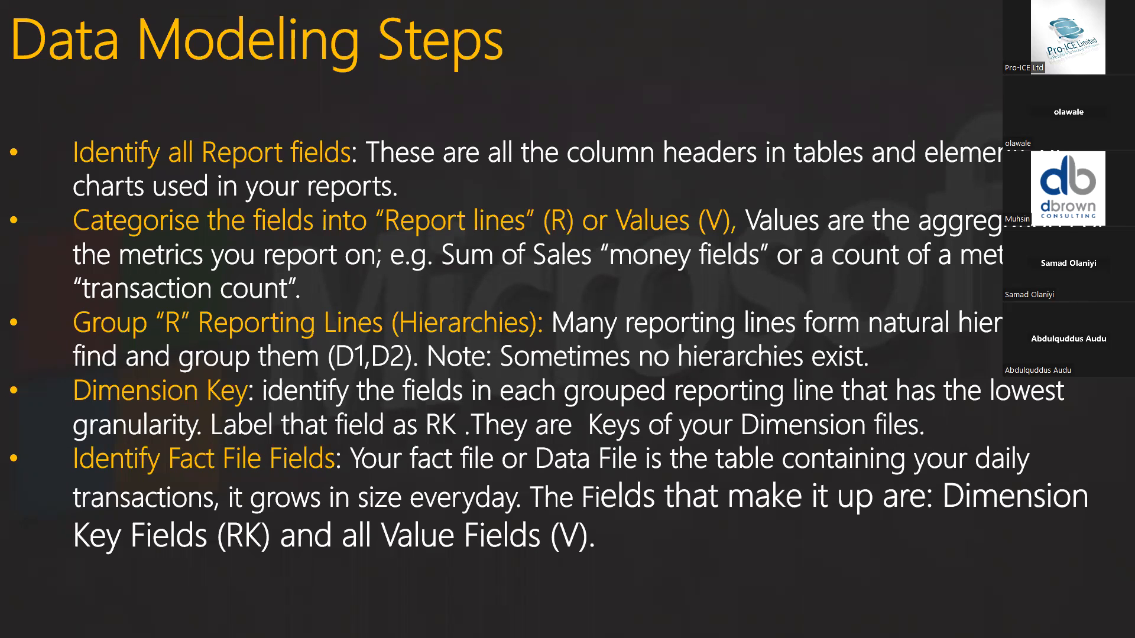
key(alt+Tab)
- Enter Star Schema in cell J3 and Snowflake in cell J4 beside the modeling table
key(Up)
key(Up)
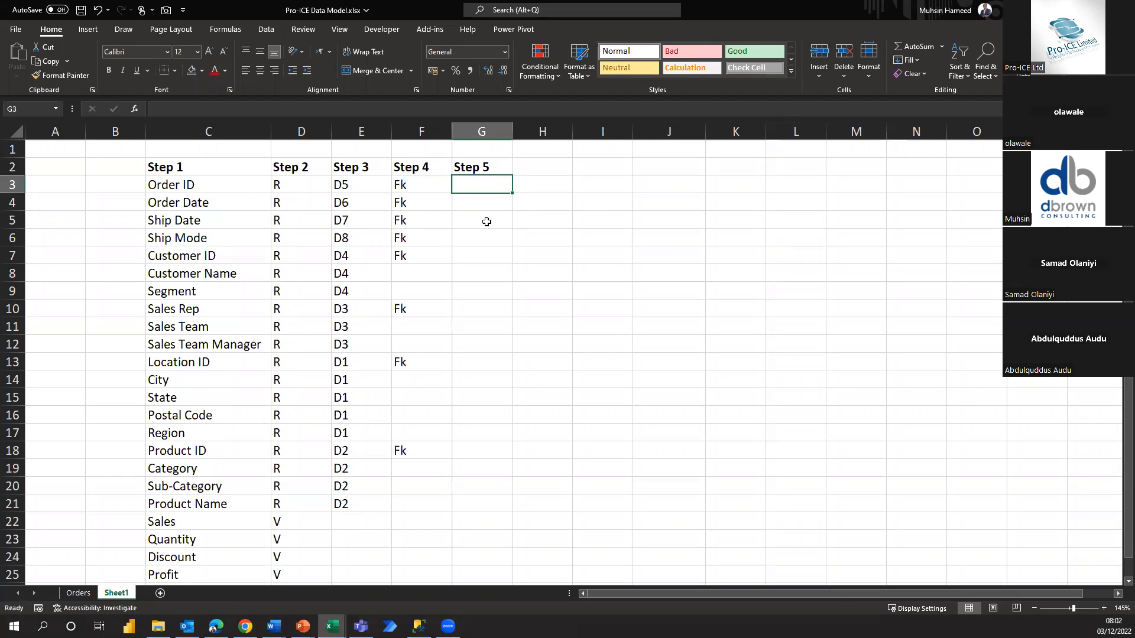
key(Right)
key(Right)
key(Right)
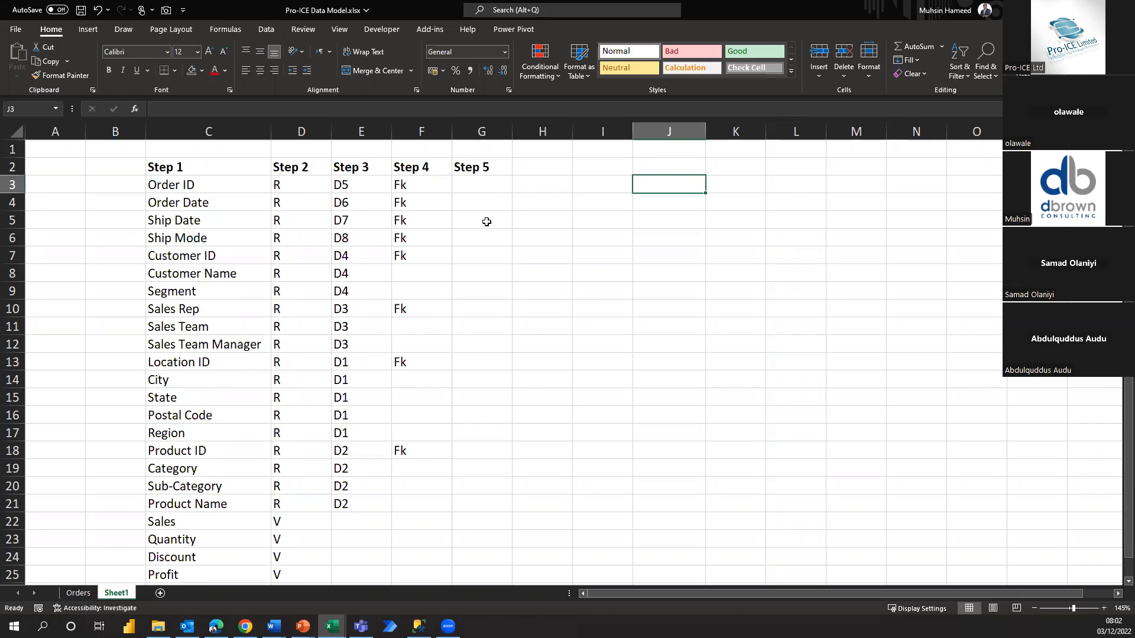
text(Star Scheman)
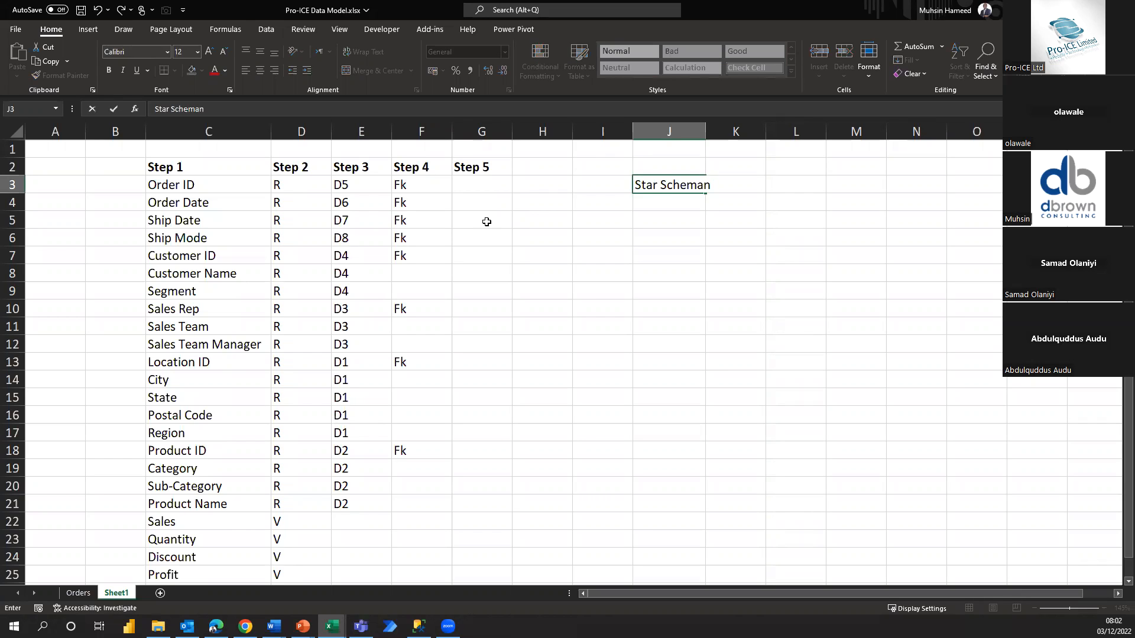
key(BackSpace)
key(Return)
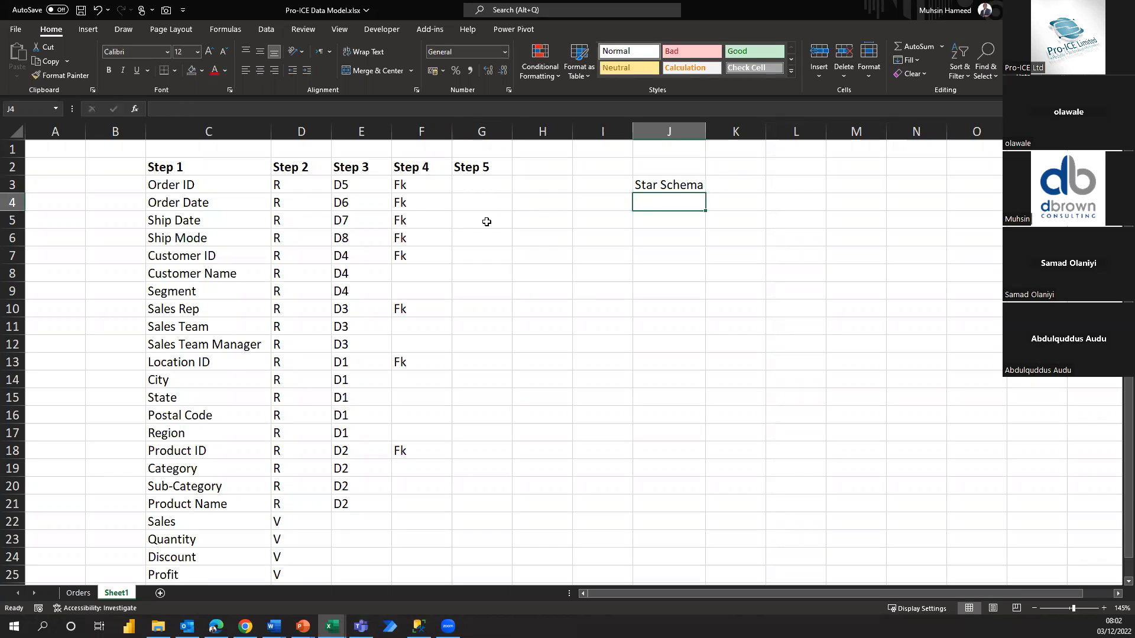
text(Snowflake)
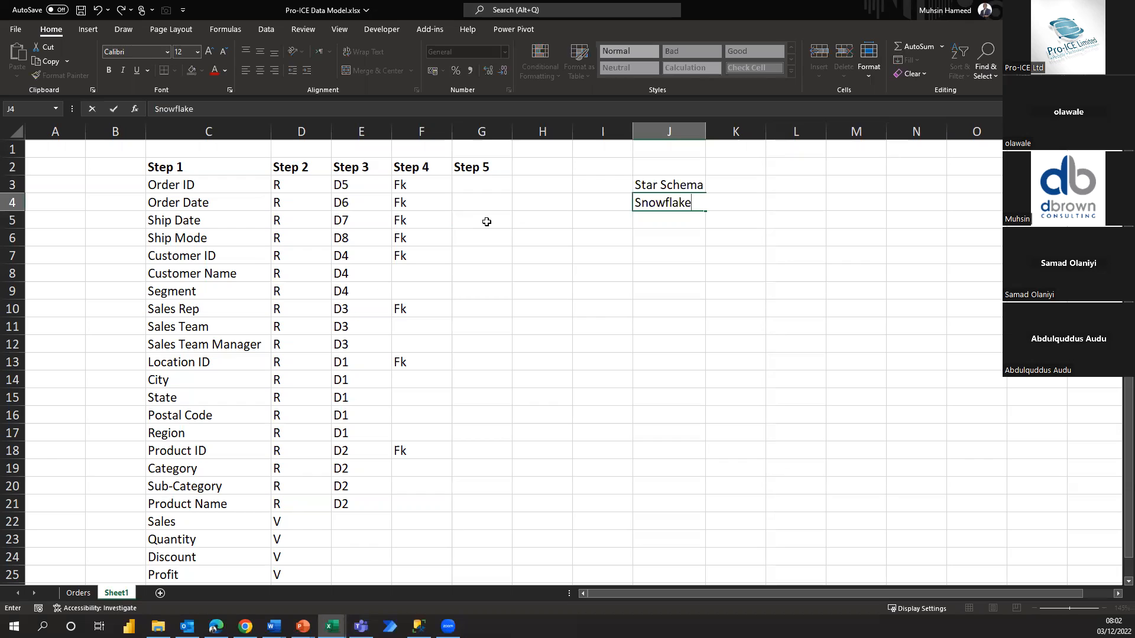
key(Return)
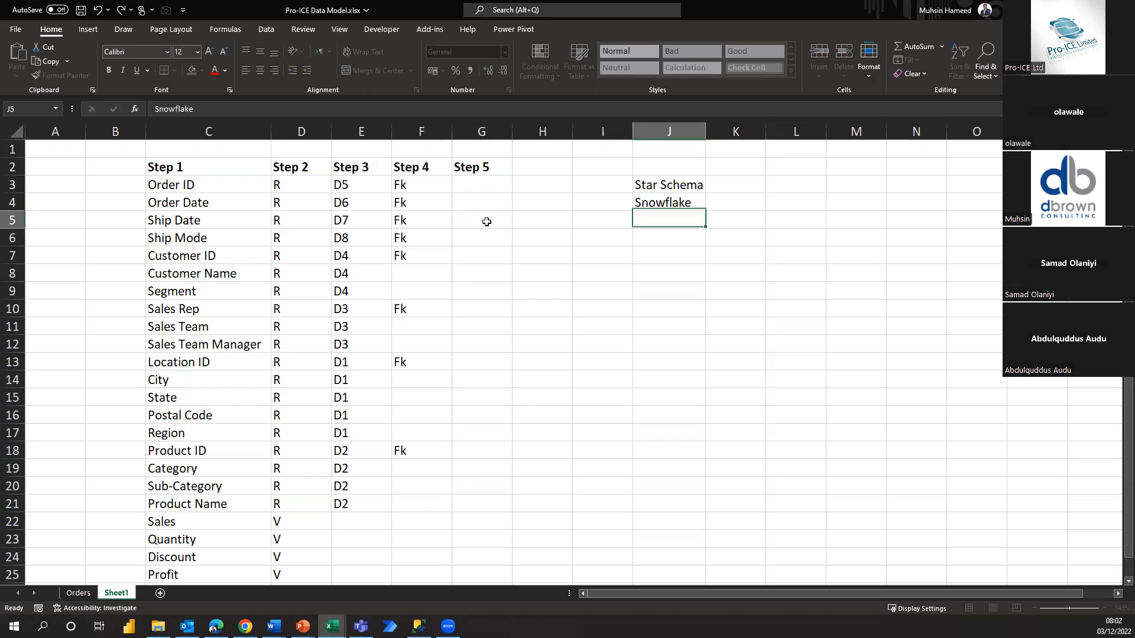
key(Up)
key(Up)
key(Down)
key(Down)
key(Up)
key(Up)
key(Up)
key(Down)
key(Down)
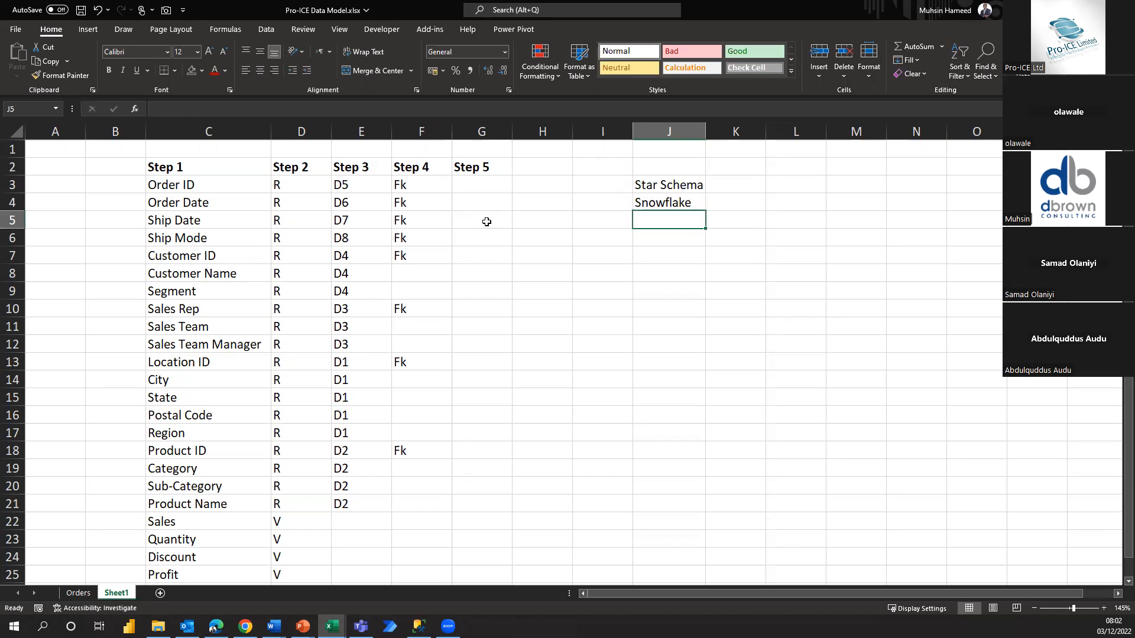
key(Up)
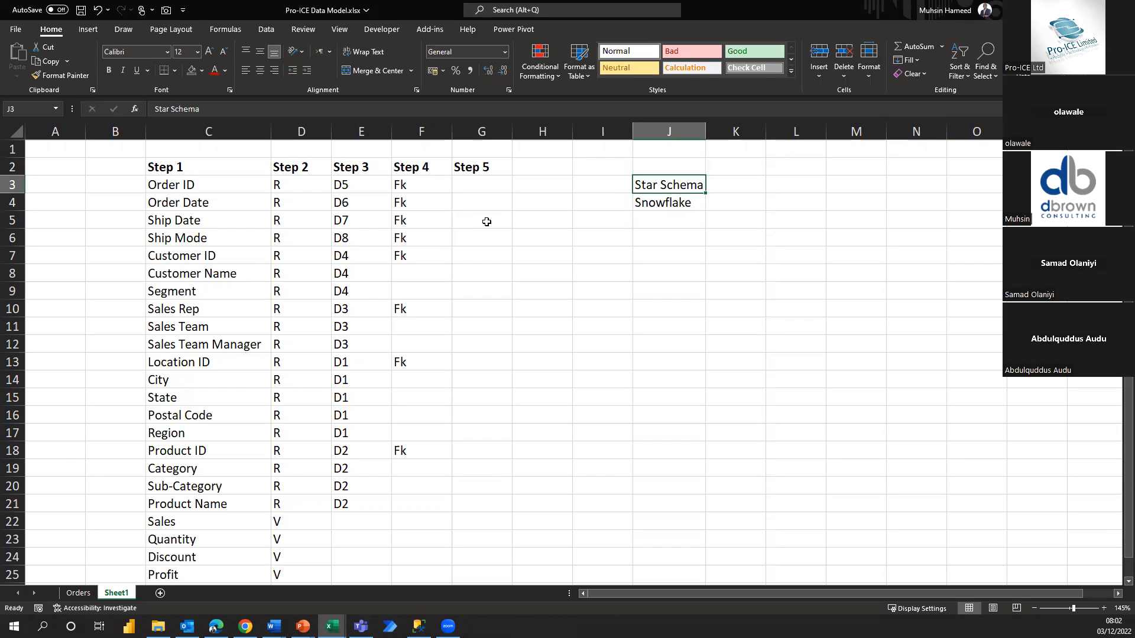
key(Down)
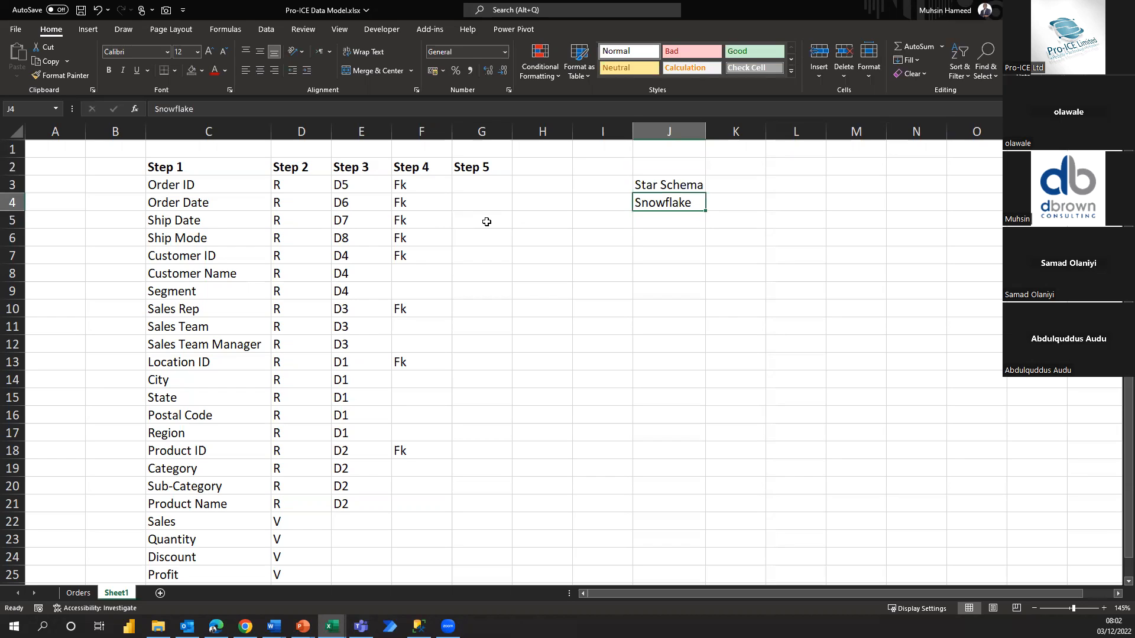
key(Down)
key(Down)
key(Down)
key(Down)
key(Down)
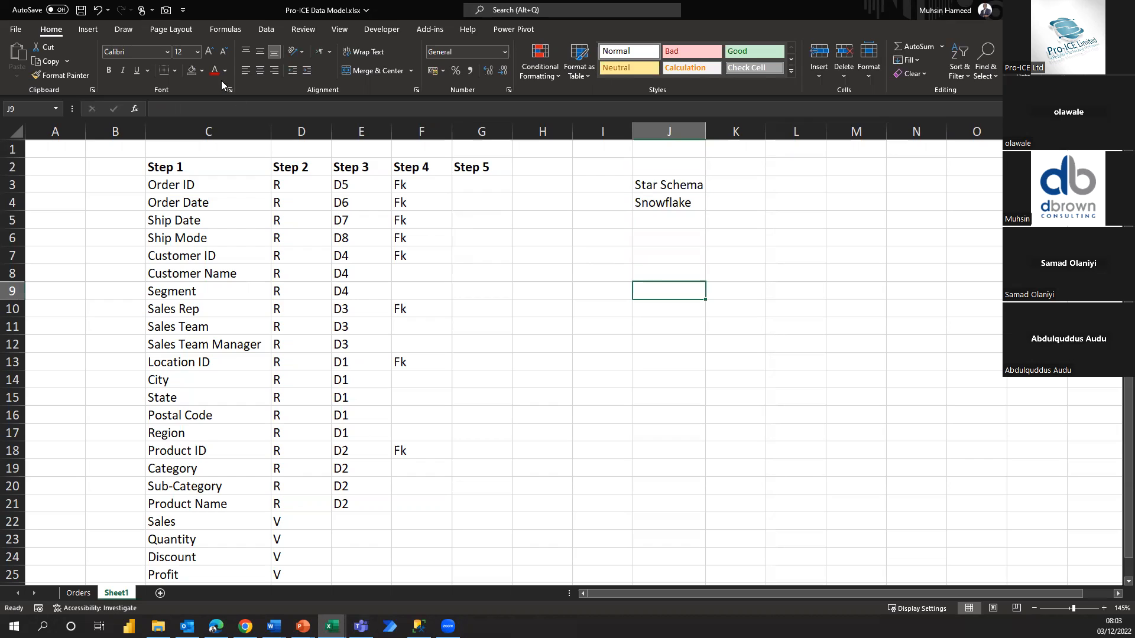
- Draw a rectangle about 3.76 cm high and 2.84 cm wide below the Star Schema and Snowflake entries
click(87, 29)
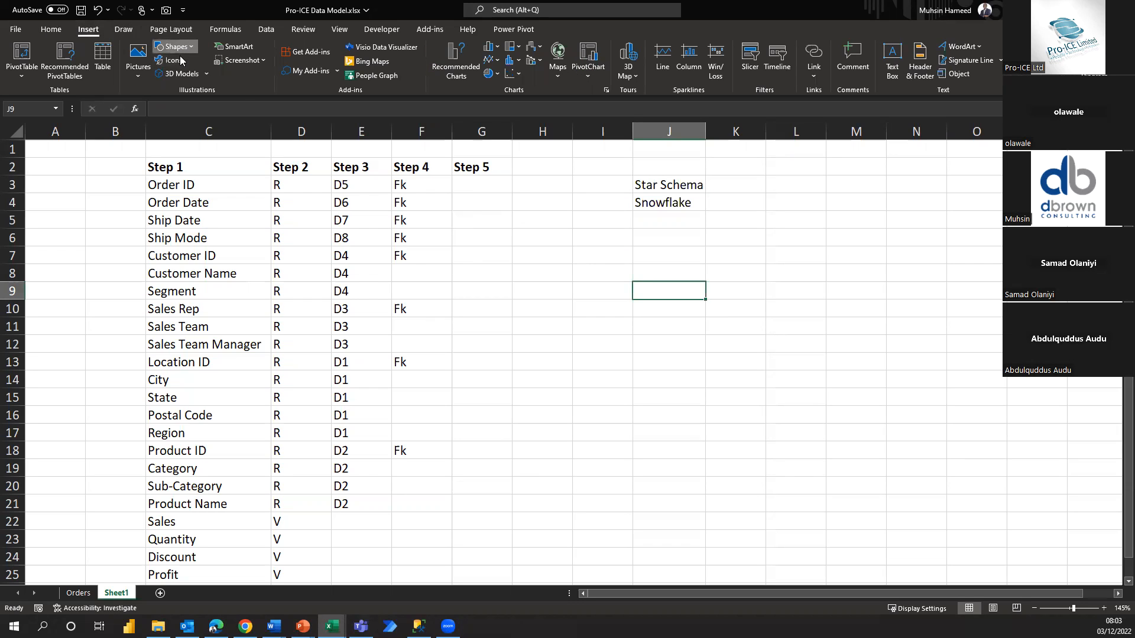
click(179, 47)
click(194, 78)
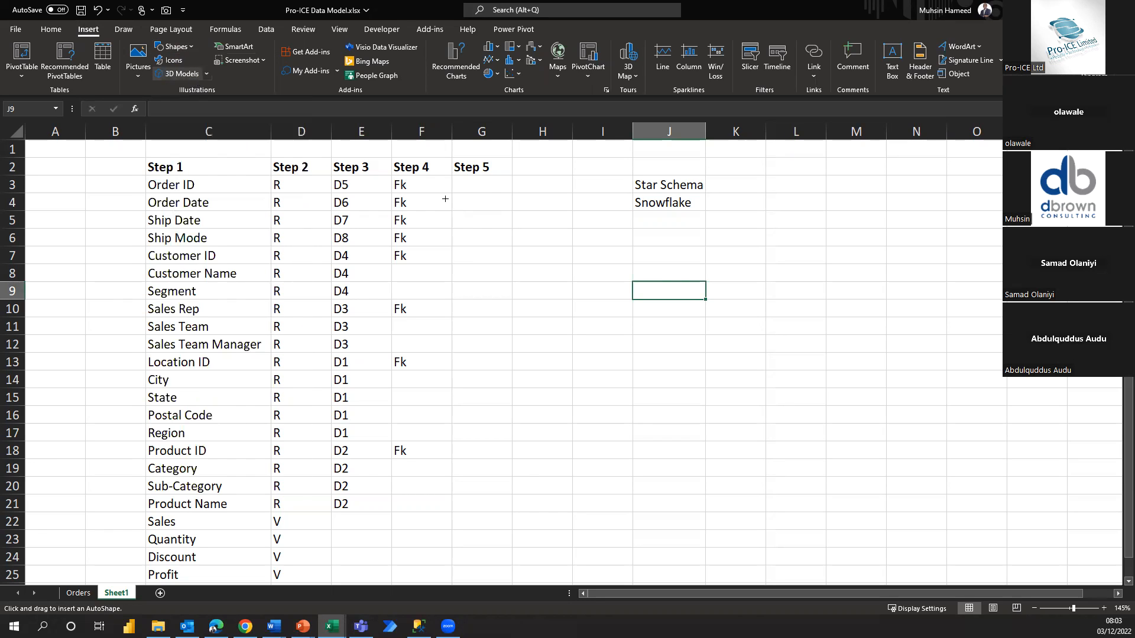
mouse_move(632, 260)
mouse_down()
mouse_move(727, 357)
mouse_move(724, 384)
mouse_up()
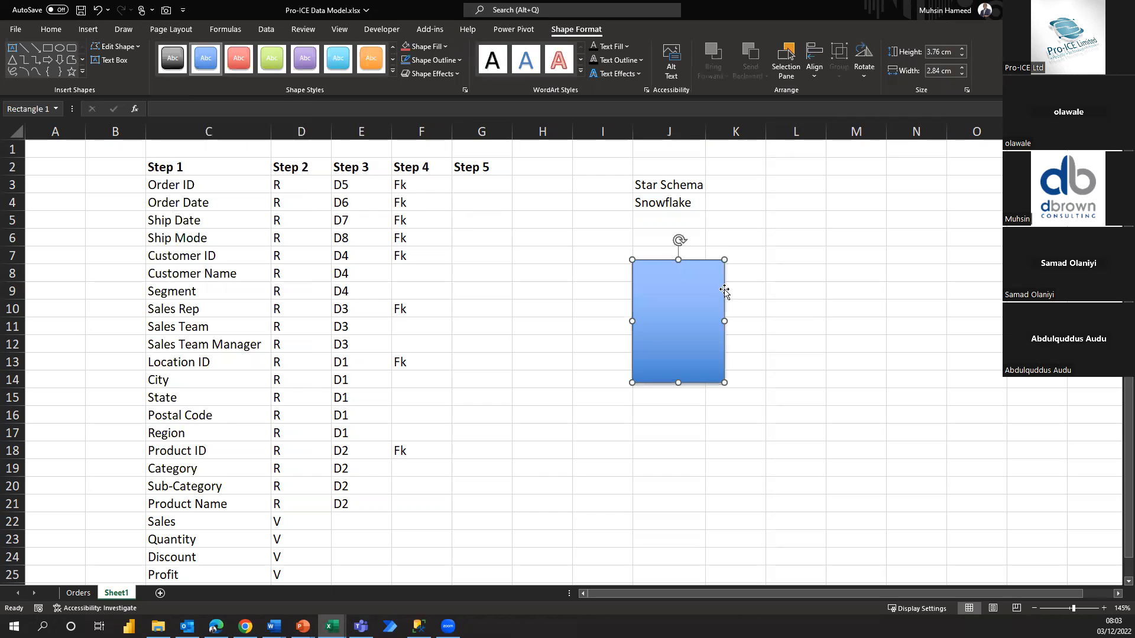
- Duplicate the rectangle three times to create a staggered stack of identical shapes
key(ctrl+d)
key(ctrl+d)
key(ctrl+d)
key(ctrl+d)
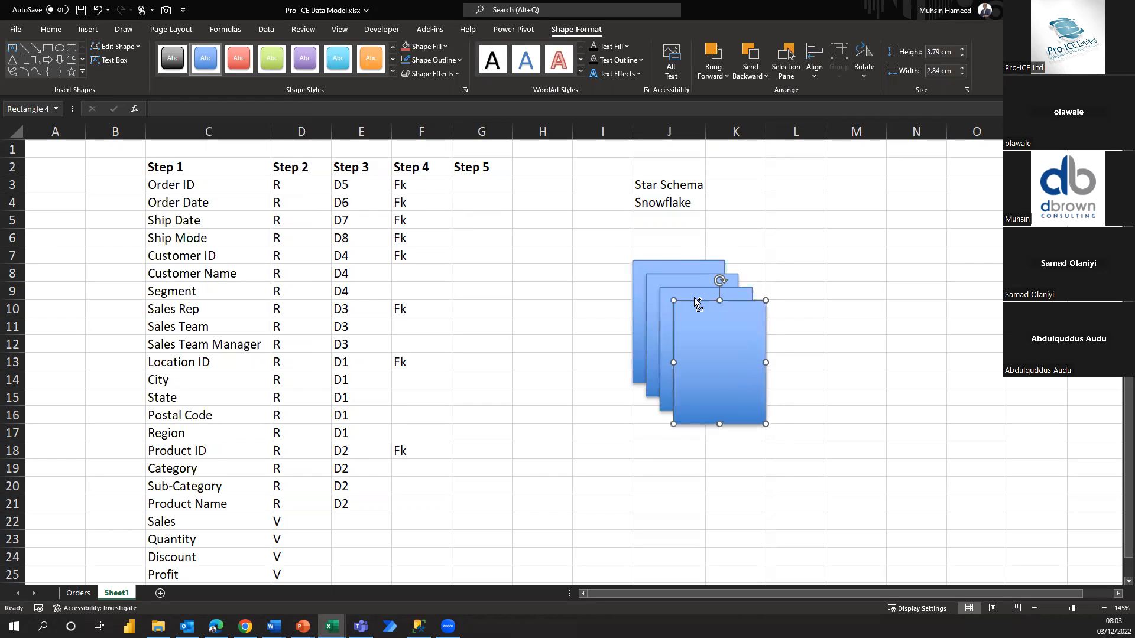
- Spread the stacked rectangles apart so that one sits in the middle and four surround it at the corners
drag(732, 346, 847, 338)
drag(981, 314, 985, 267)
drag(717, 344, 1038, 512)
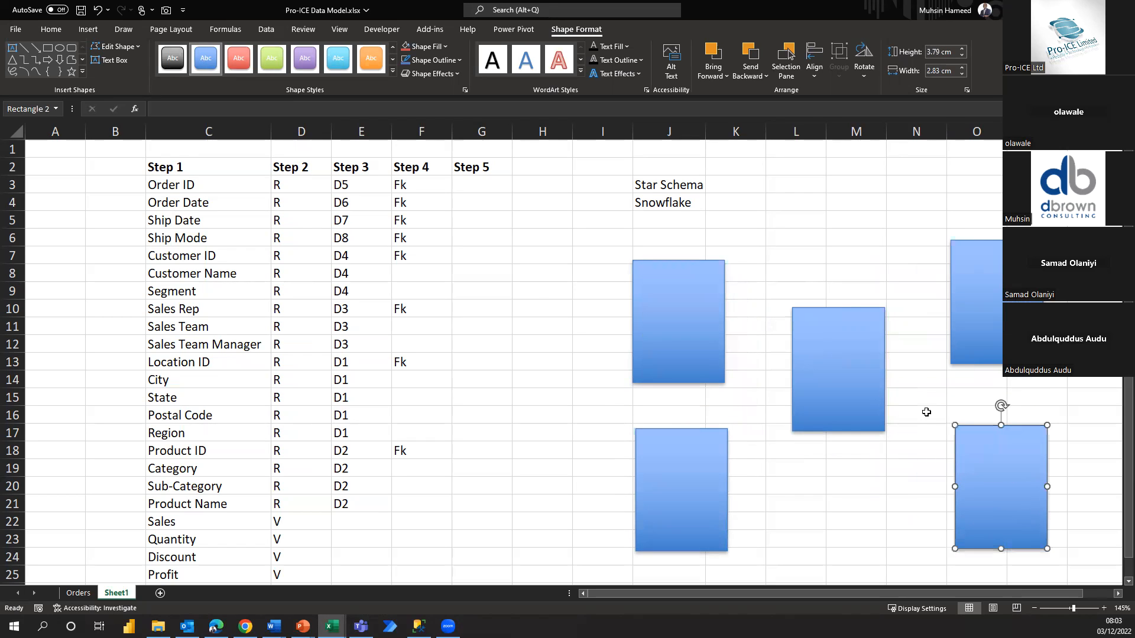
- Fine-tune the positions of the four outer rectangles to space them more evenly around the central rectangle
scroll(927, 410, down, 1)
scroll(928, 410, right, 2)
scroll(926, 412, right, 1)
drag(527, 255, 520, 242)
drag(540, 405, 524, 423)
drag(853, 290, 851, 287)
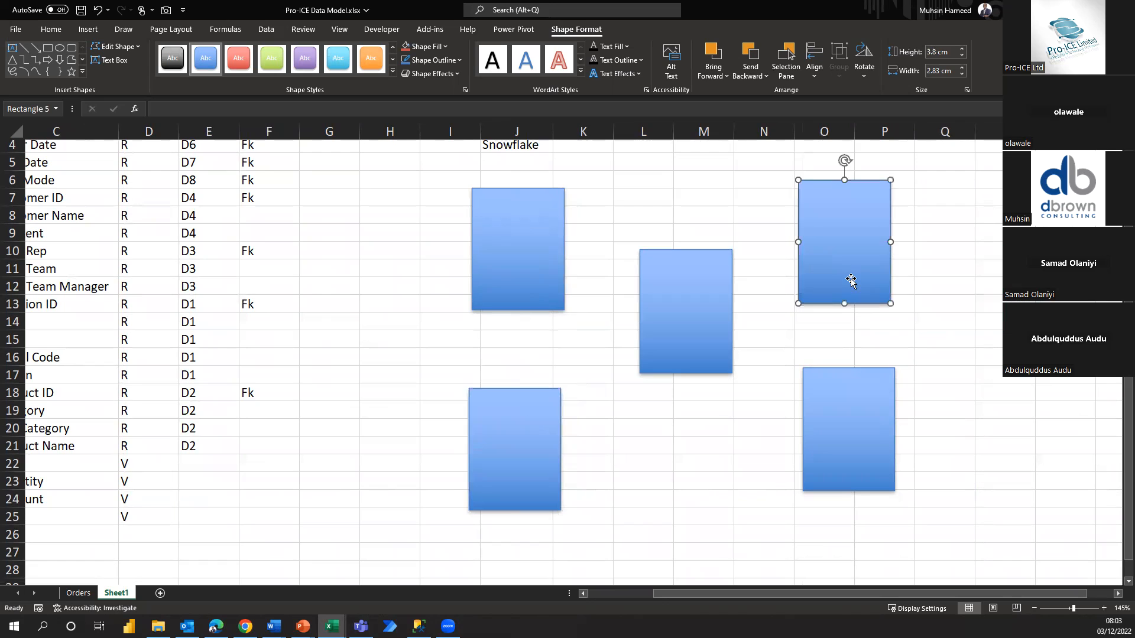
click(851, 402)
drag(851, 404, 851, 418)
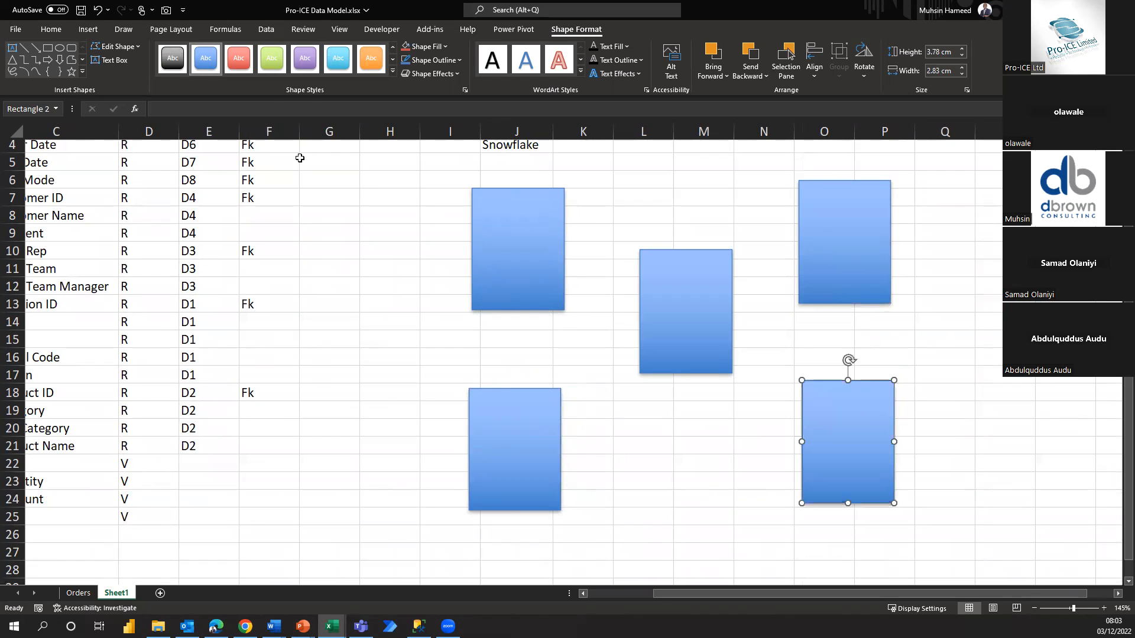
- Draw straight arrows from the upper-left and lower-left rectangles to the central rectangle
click(89, 29)
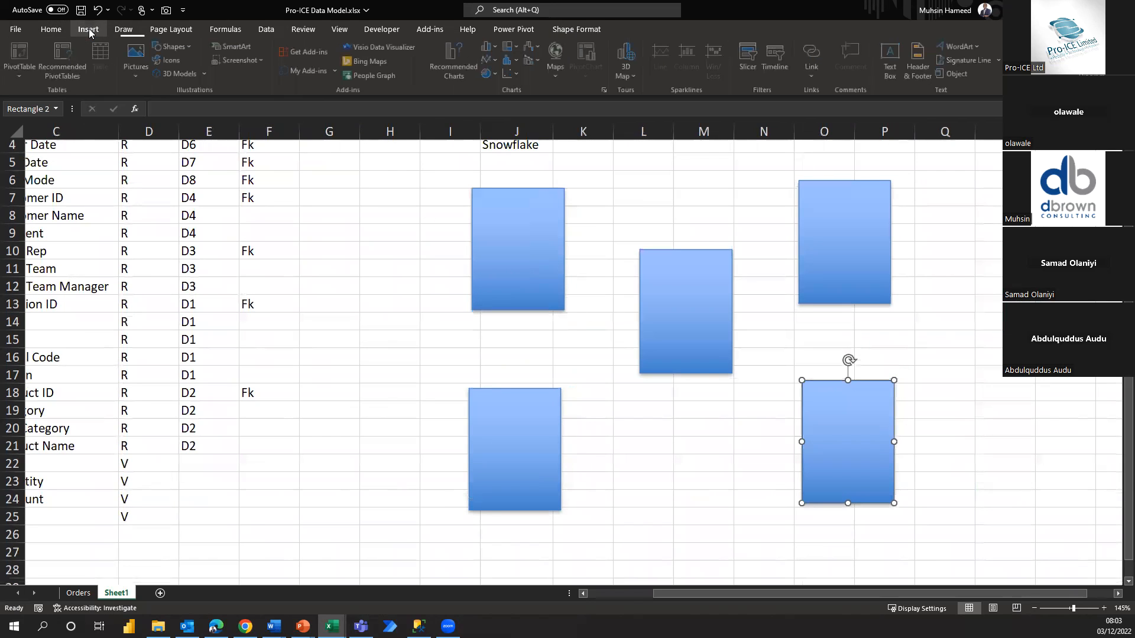
click(181, 47)
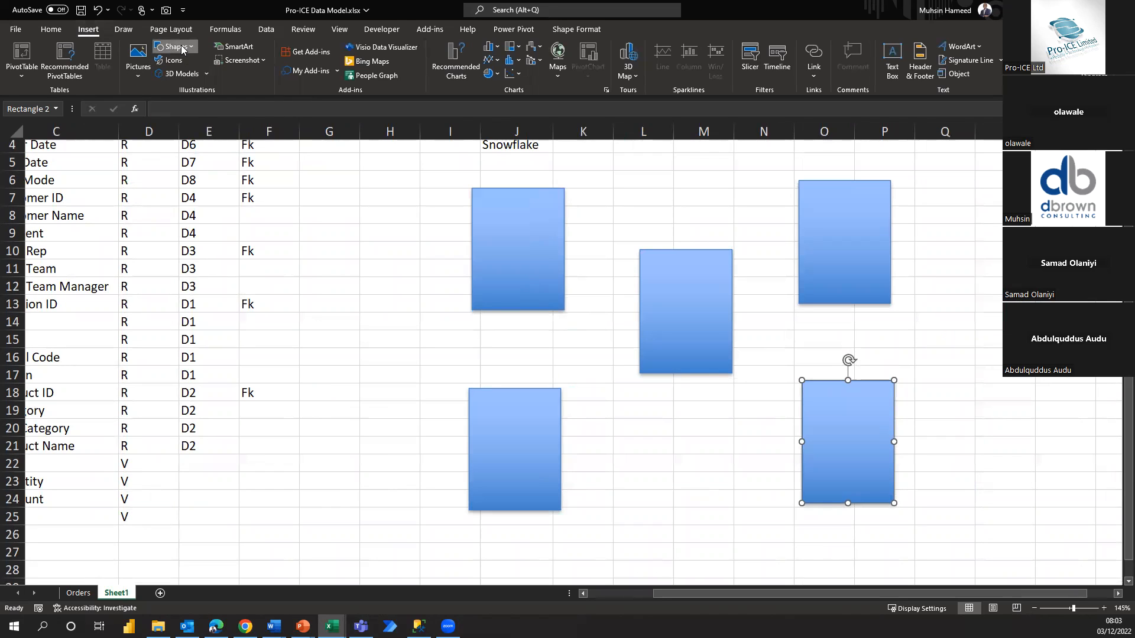
click(176, 77)
mouse_move(568, 251)
mouse_down()
mouse_move(639, 324)
mouse_move(641, 418)
mouse_move(666, 433)
mouse_up()
drag(608, 373, 566, 456)
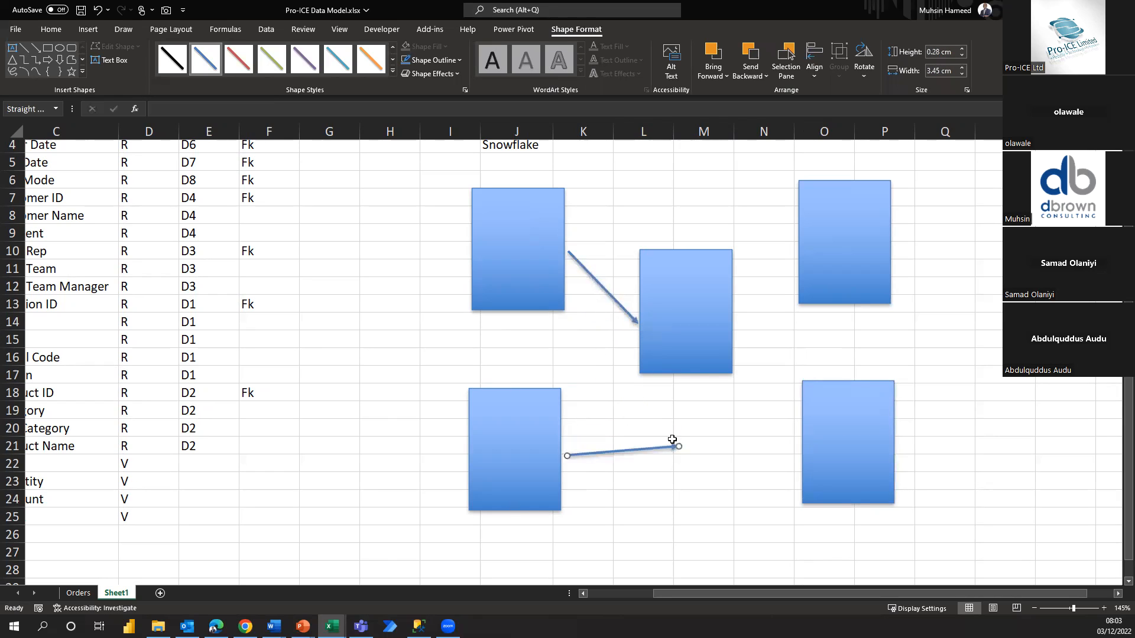
drag(678, 446, 685, 372)
- Duplicate the lower-left arrow and reposition the arrows so one links the lower-right rectangle to the central rectangle's bottom edge
key(ctrl+c)
key(ctrl+v)
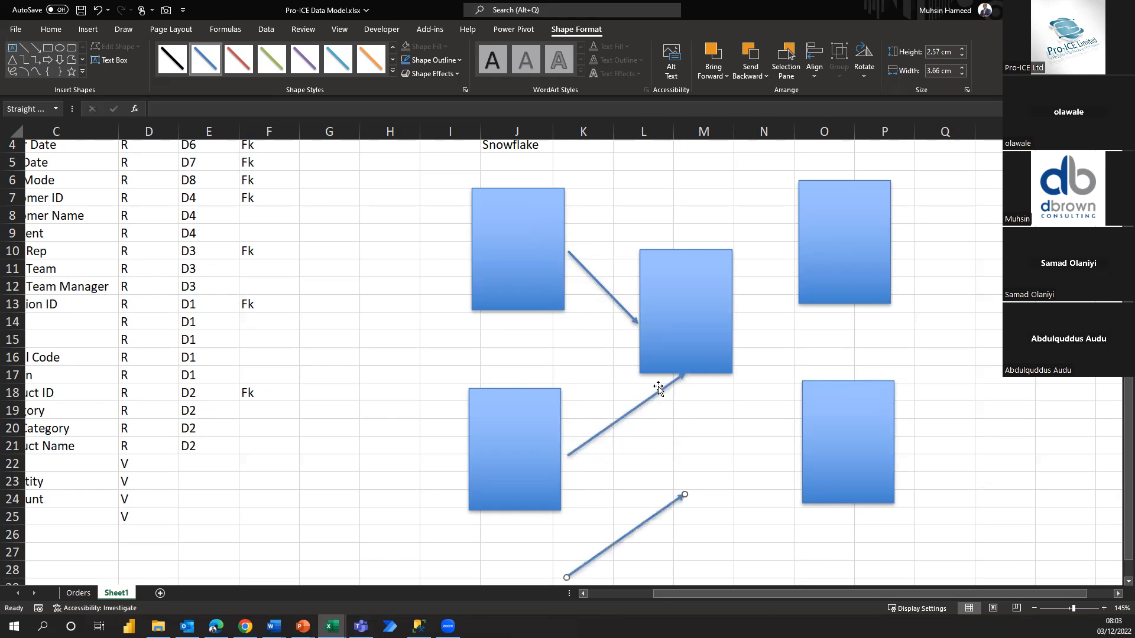
drag(671, 507, 686, 373)
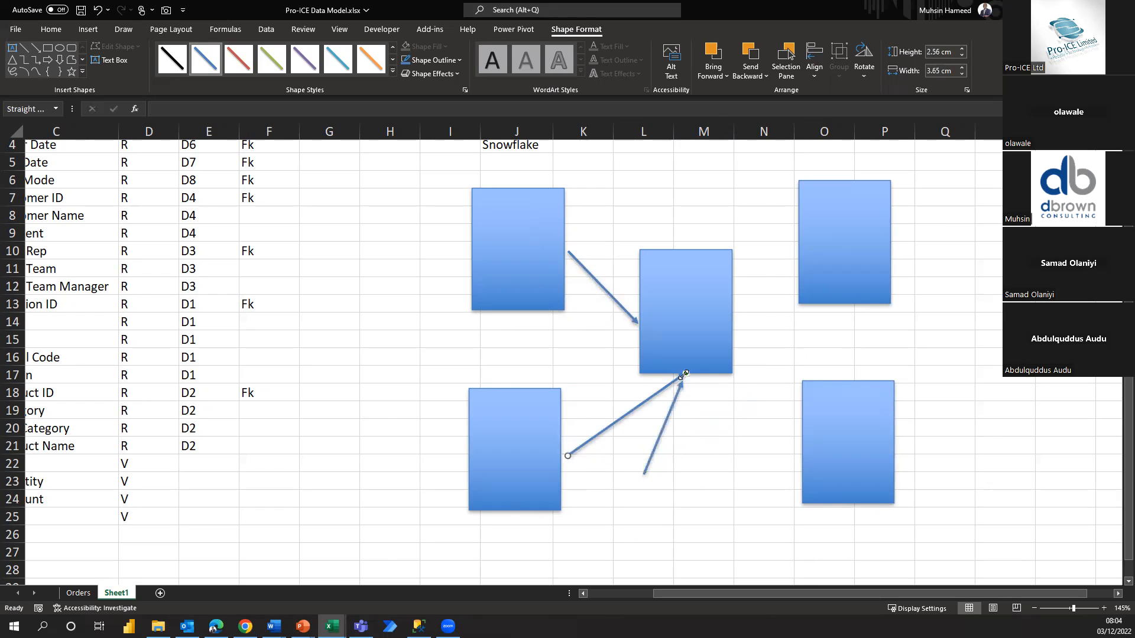
click(643, 473)
drag(643, 474, 802, 447)
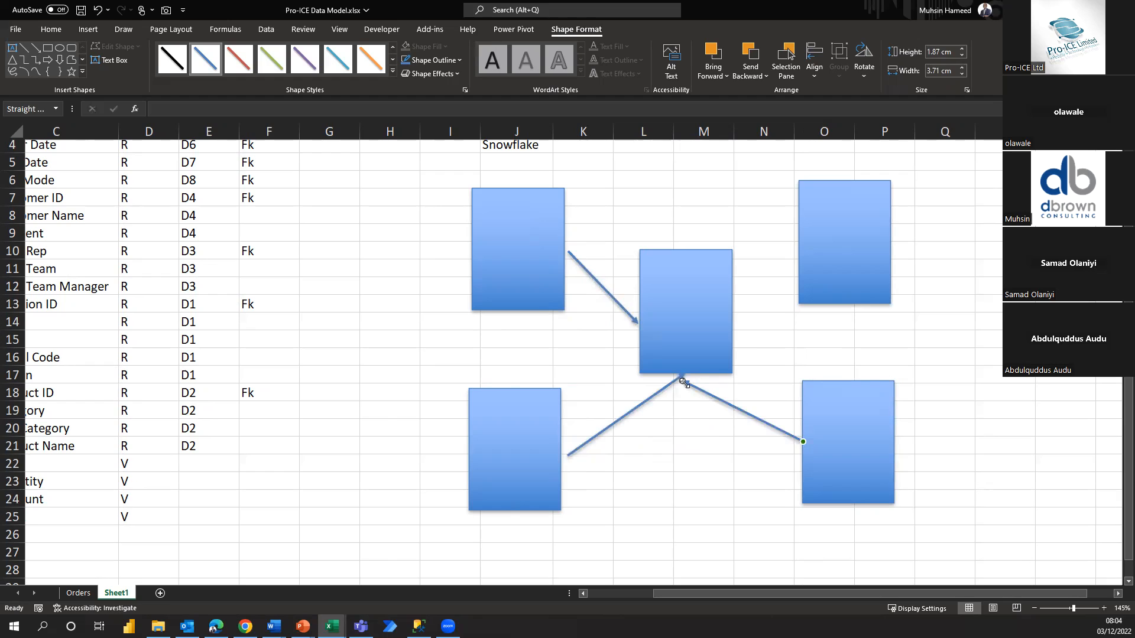
- Adjust the lower-right arrow's tip and connect another arrow from the upper-right rectangle to the central rectangle's right edge
drag(680, 379, 778, 299)
drag(851, 333, 798, 242)
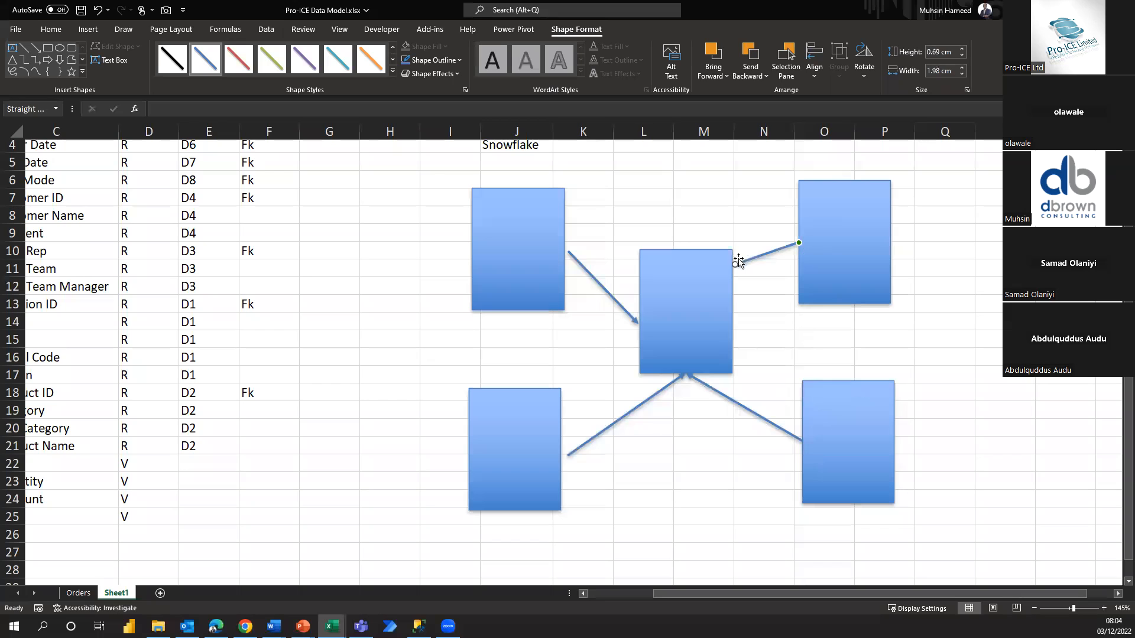
drag(738, 262, 730, 312)
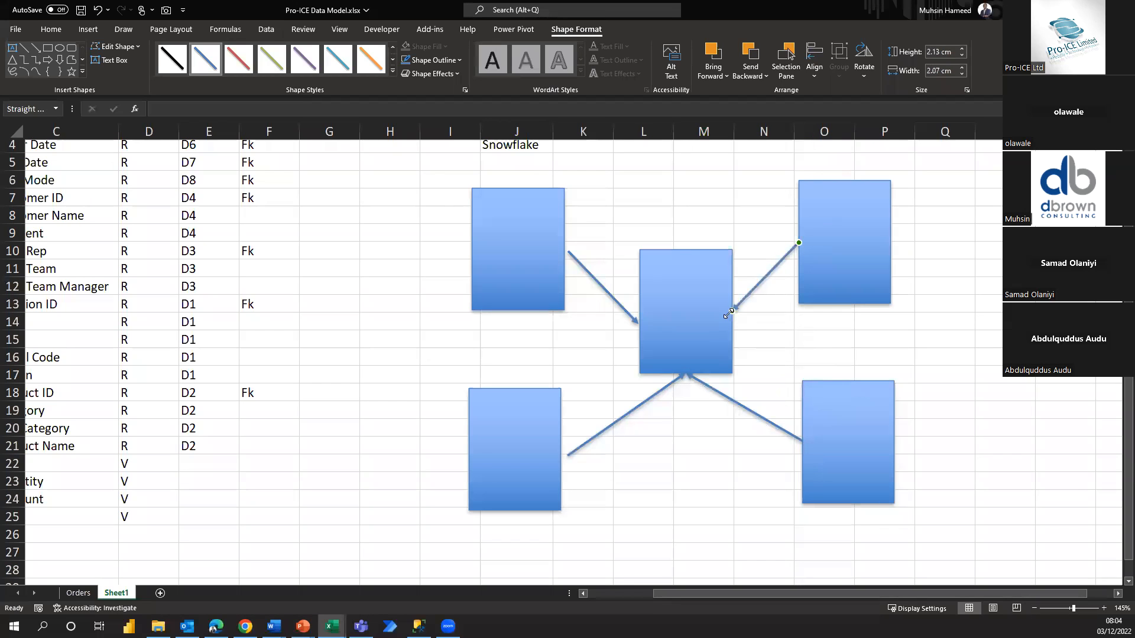
- Enter Fact Table in cell R12 beside the schema diagram
click(680, 290)
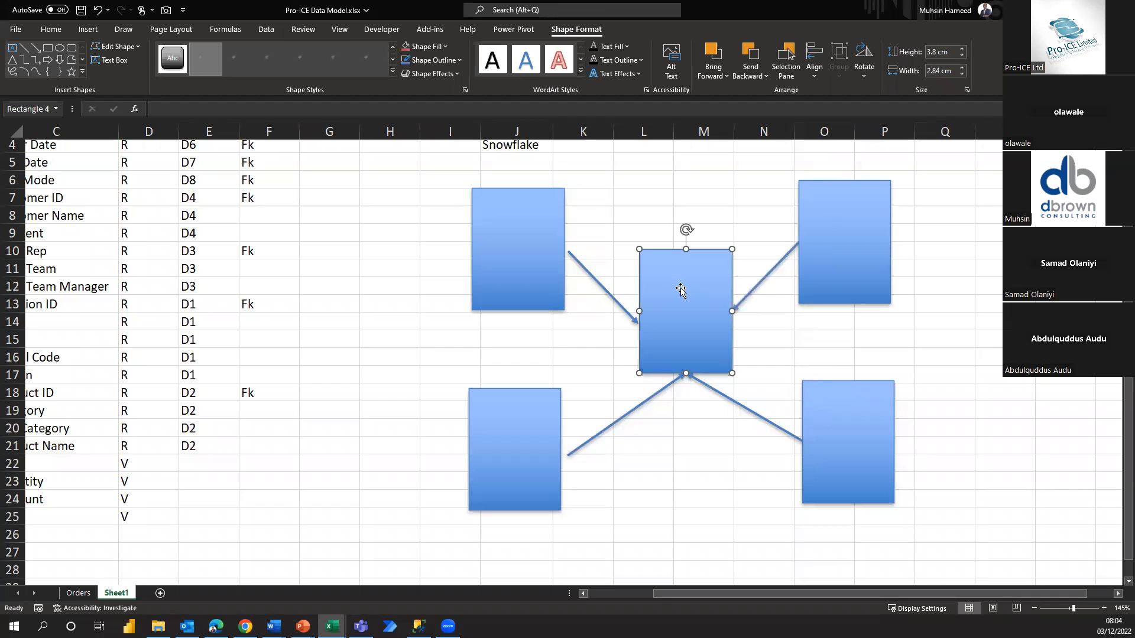
click(976, 285)
text(F)
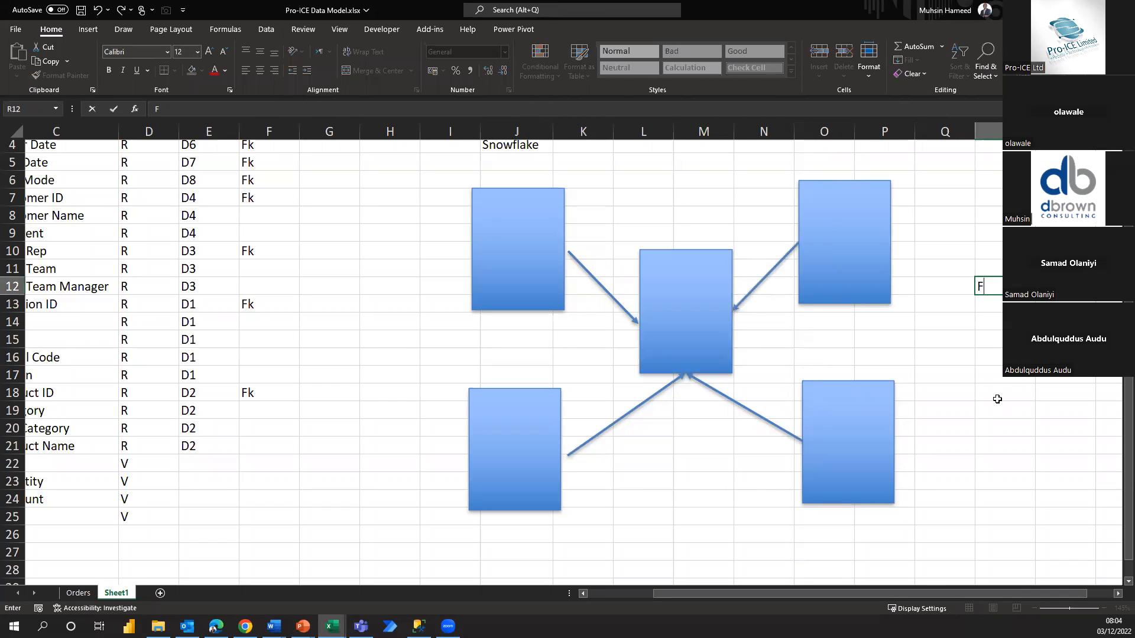
text(act Tabl)
key(Return)
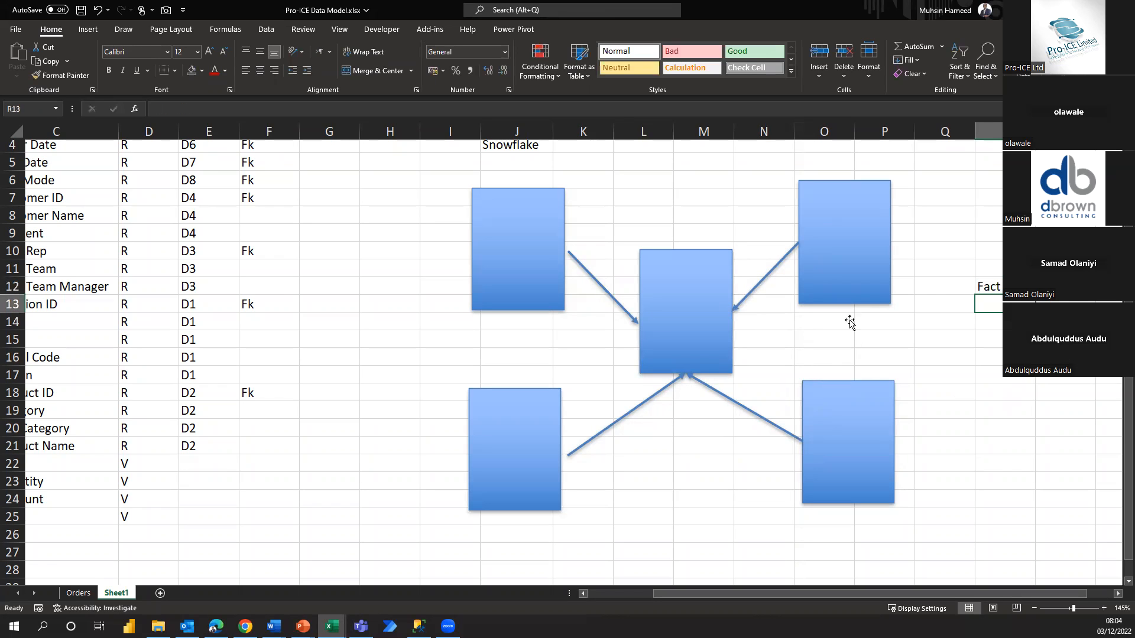
- Fill the four outer rectangles with a light red theme color, leaving the central one blue
click(539, 246)
ctrl+click(853, 255)
ctrl+click(834, 451)
ctrl+click(533, 429)
click(584, 32)
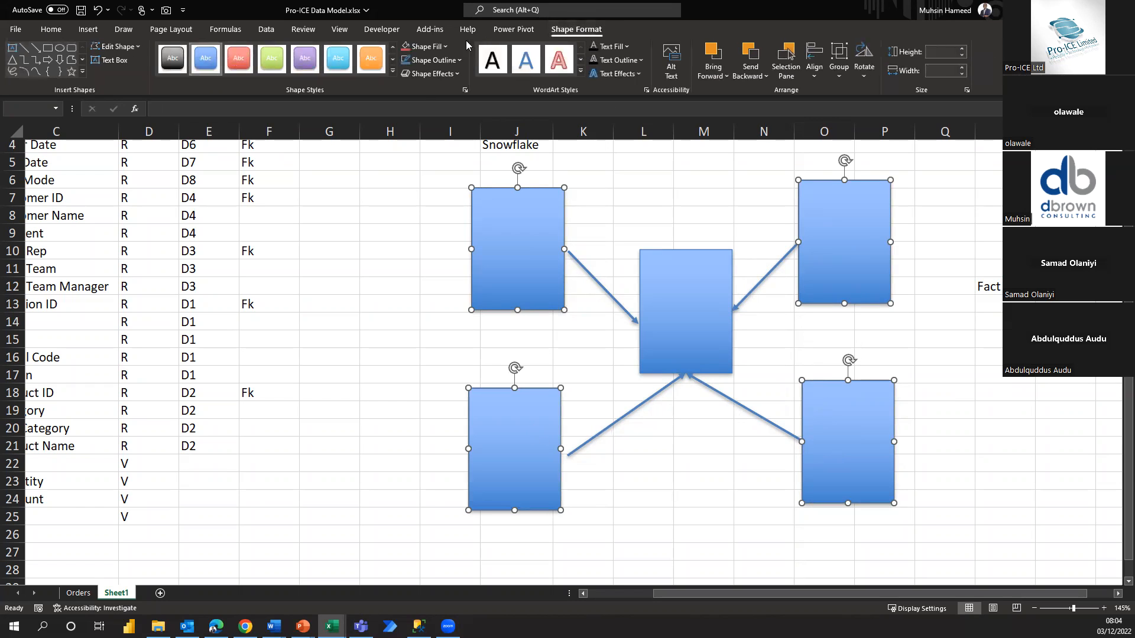
click(424, 46)
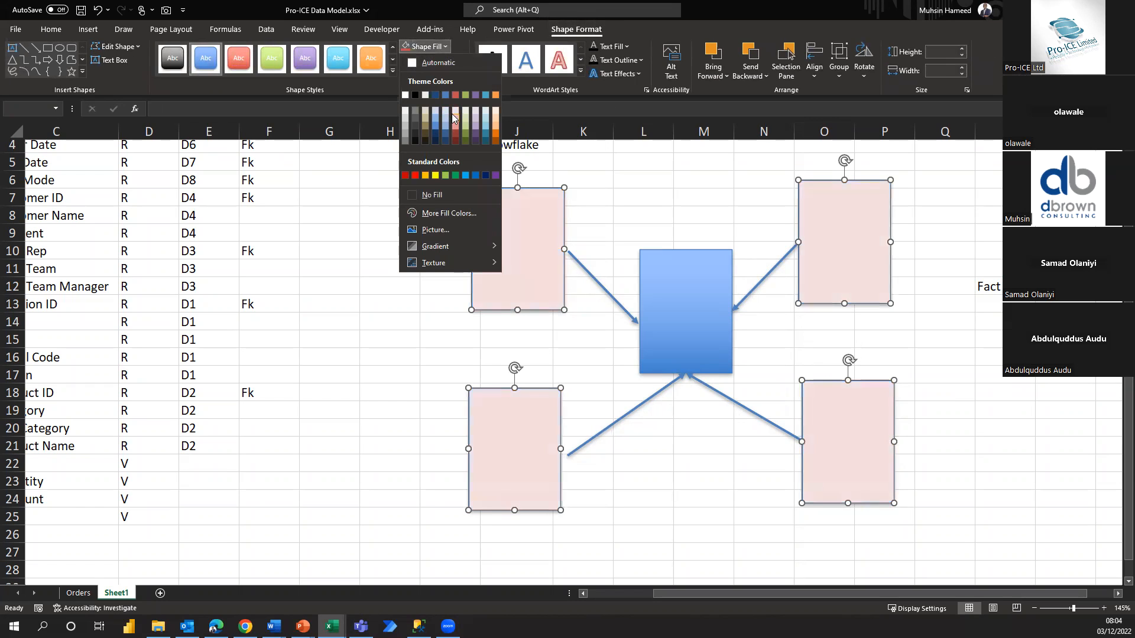
click(452, 115)
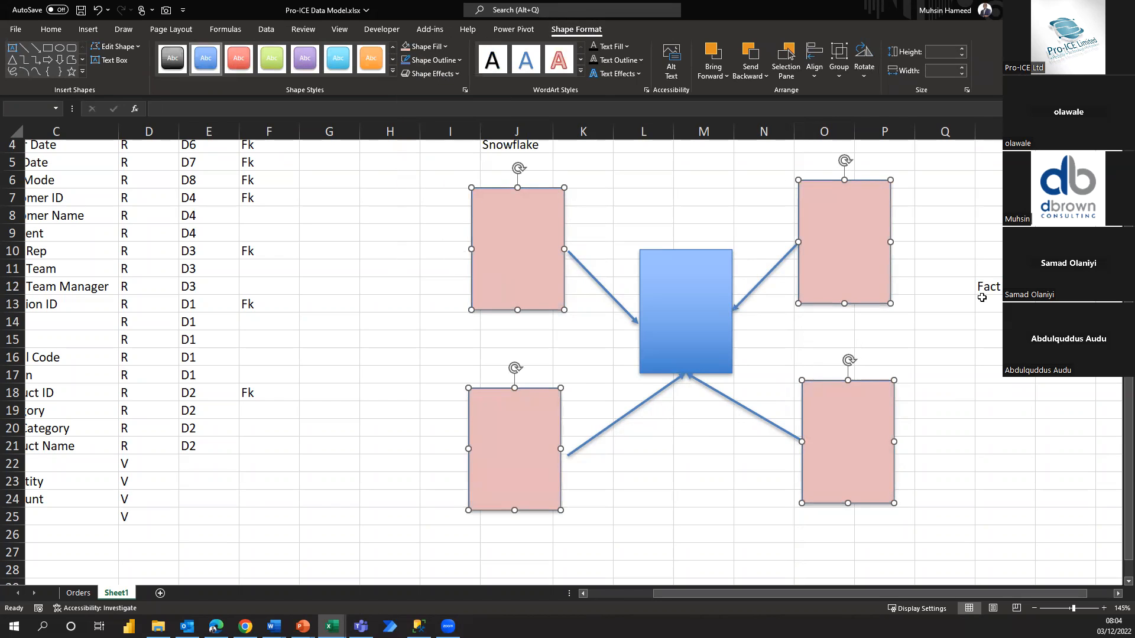
- Enter Dimension Tables in cell R13 below the Fact Table label
click(991, 319)
click(1000, 304)
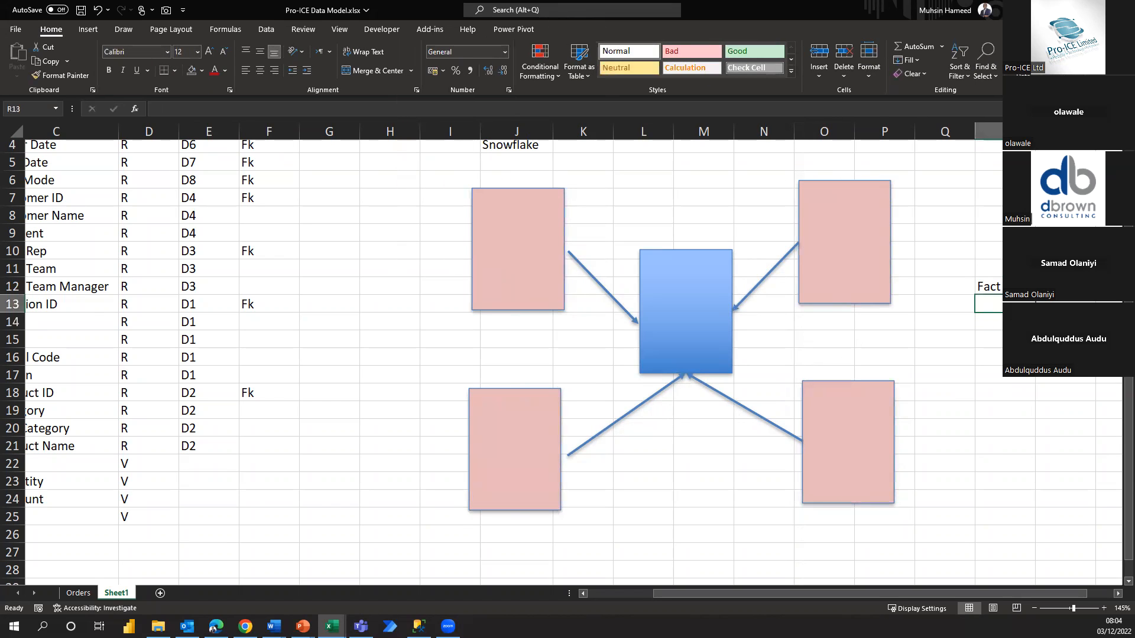
text(Dimension Tables)
key(Return)
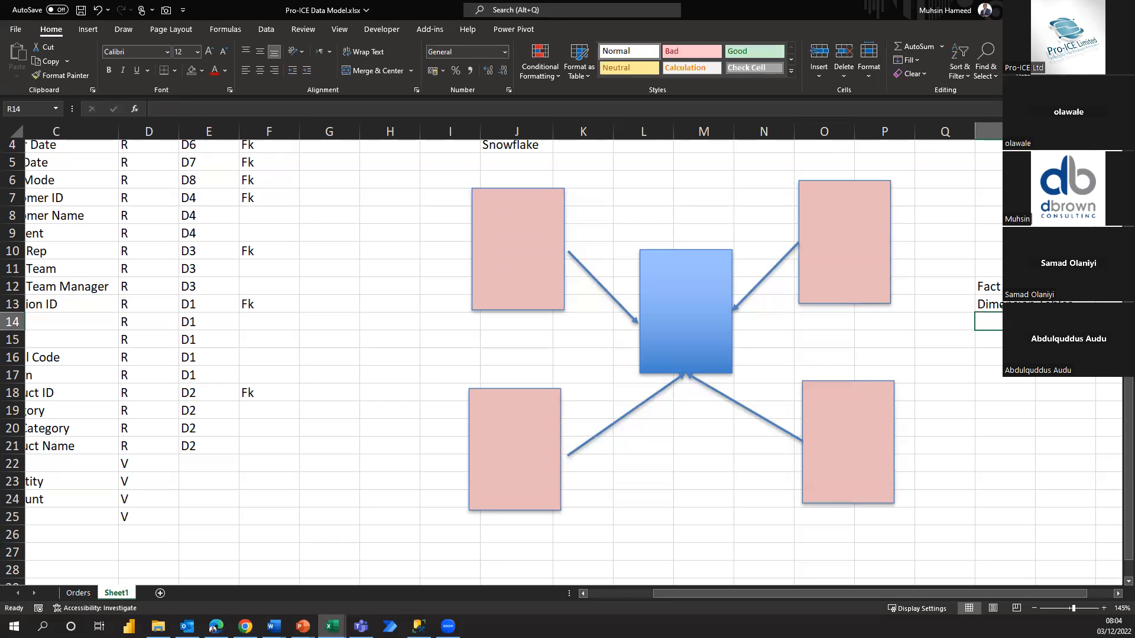
click(996, 285)
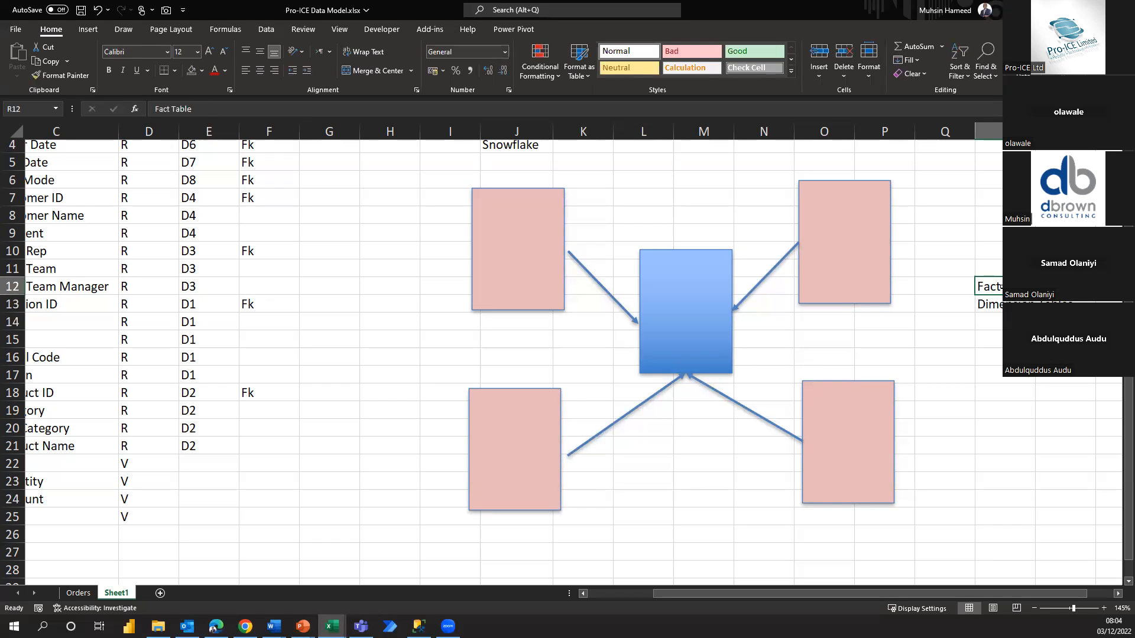
click(883, 302)
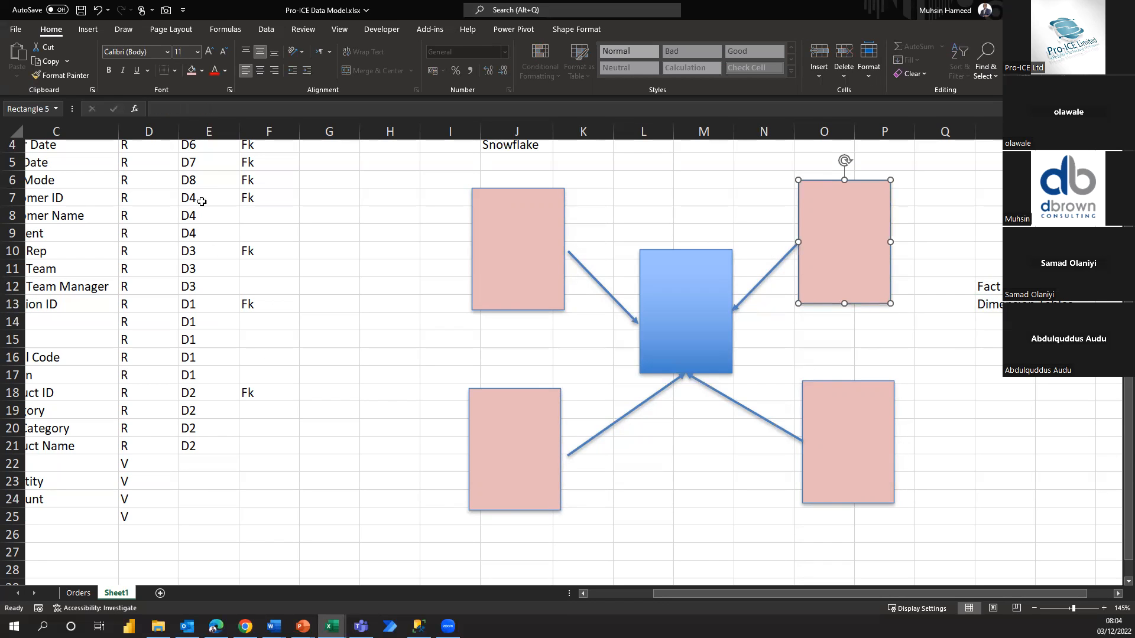
scroll(192, 186, up, 1)
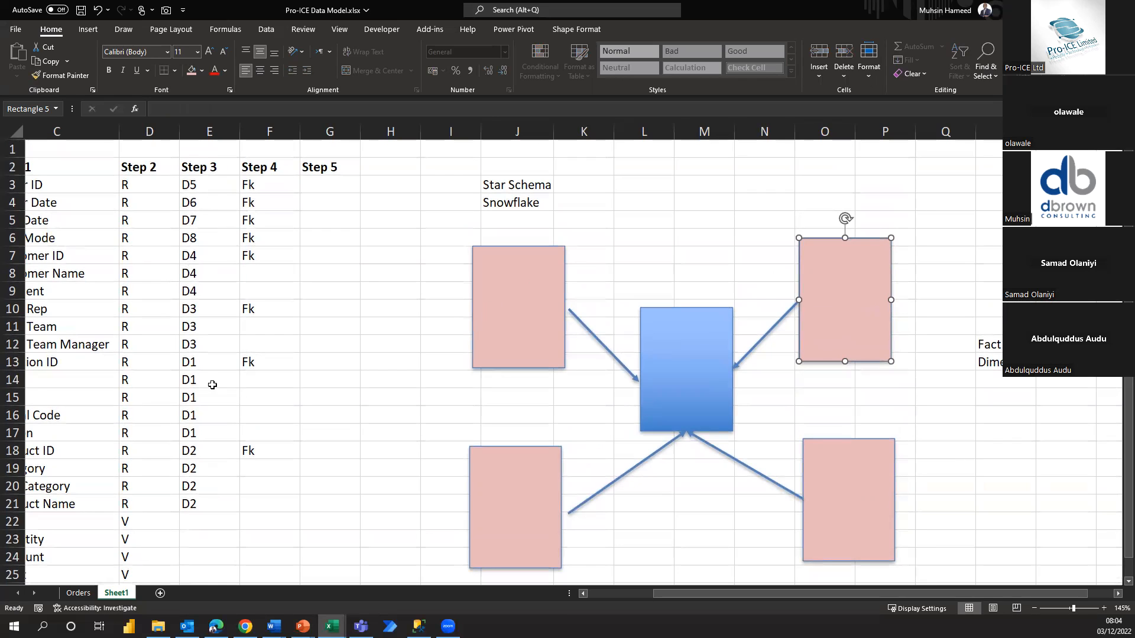
click(986, 350)
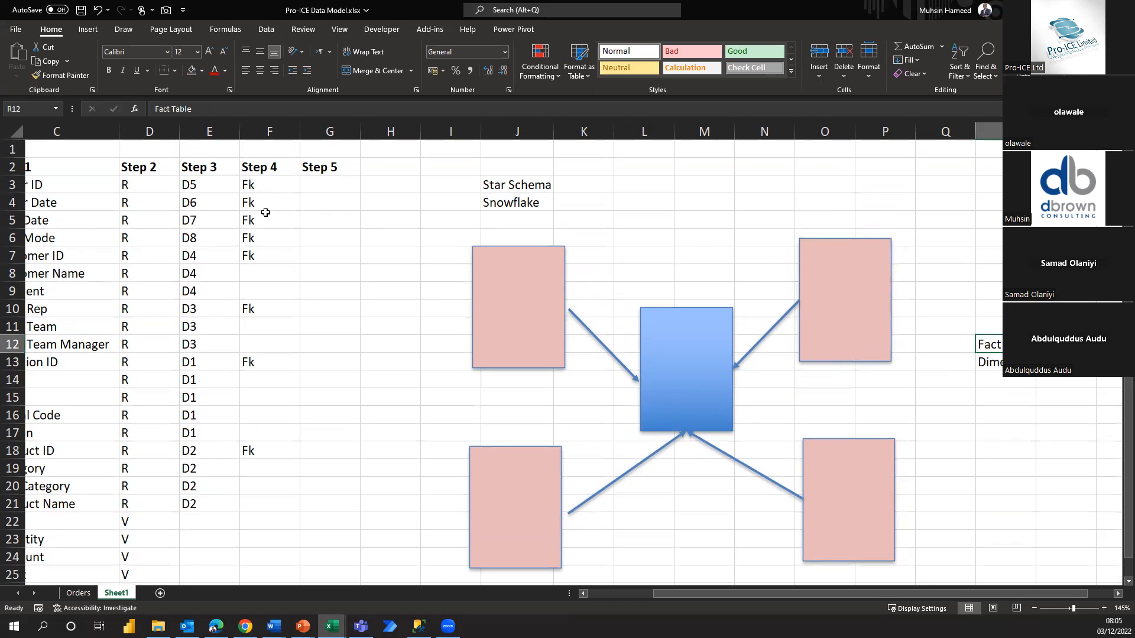
scroll(264, 251, down, 2)
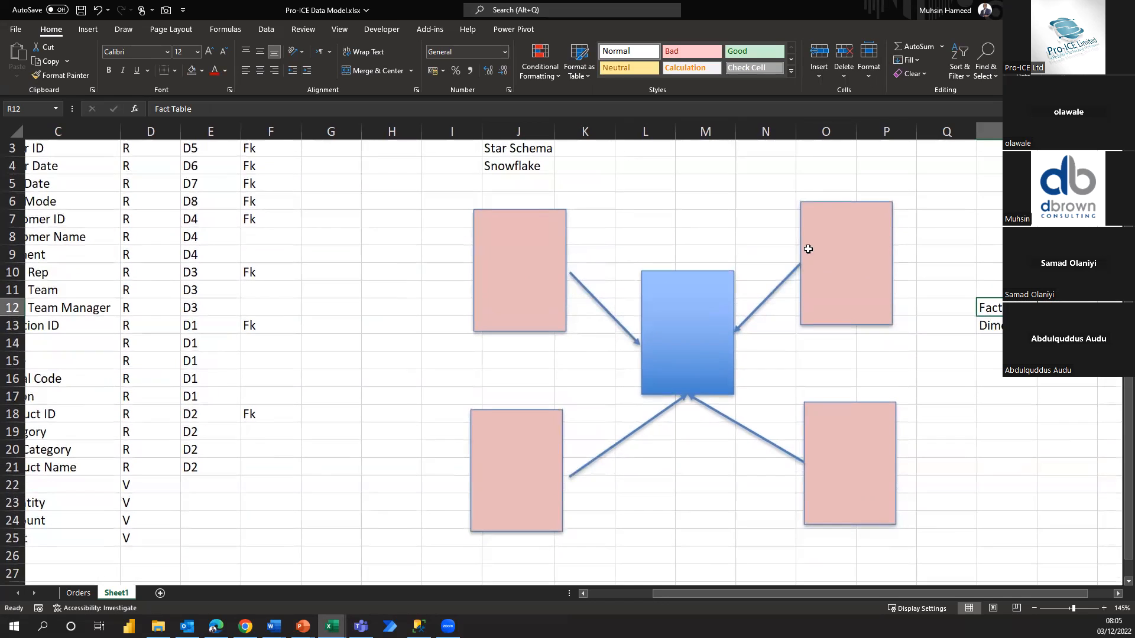
- Enter the note Fact = Fk + V in cell R6
click(993, 201)
text(Fact = Fk + V)
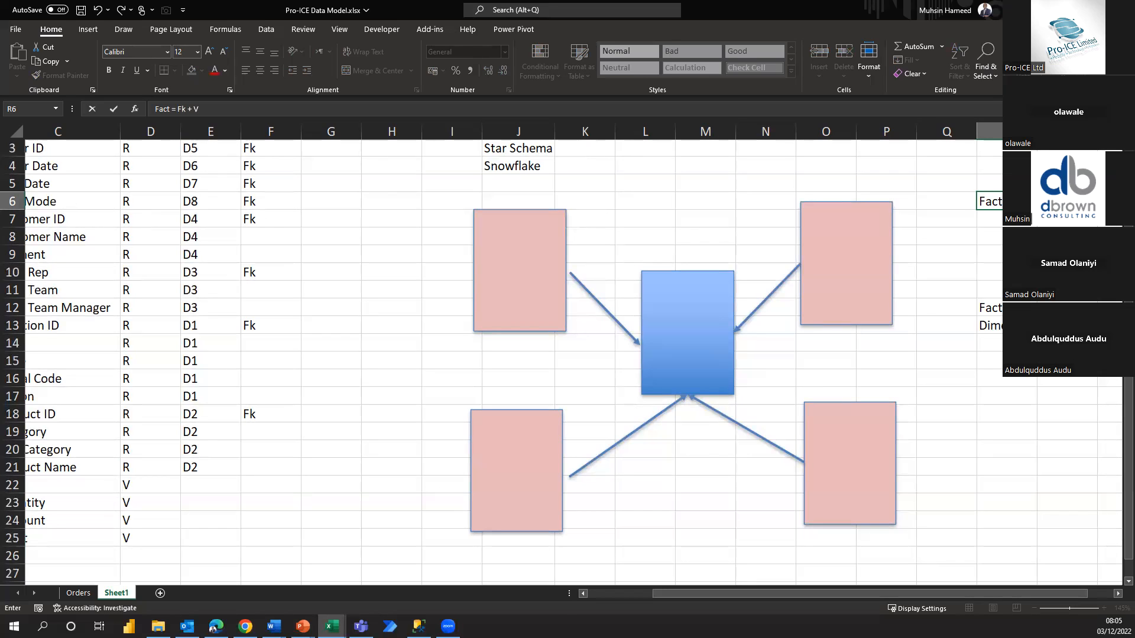
key(Return)
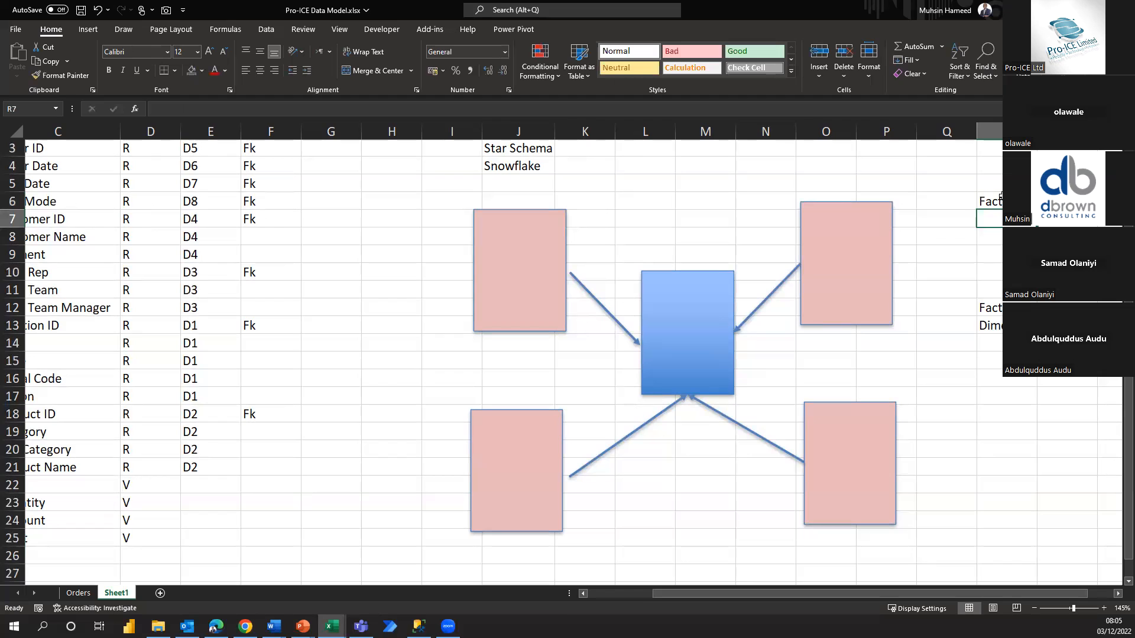
- Enter F in the Step 5 column for Order ID through Customer ID, cells G3 to G7
scroll(224, 195, up, 1)
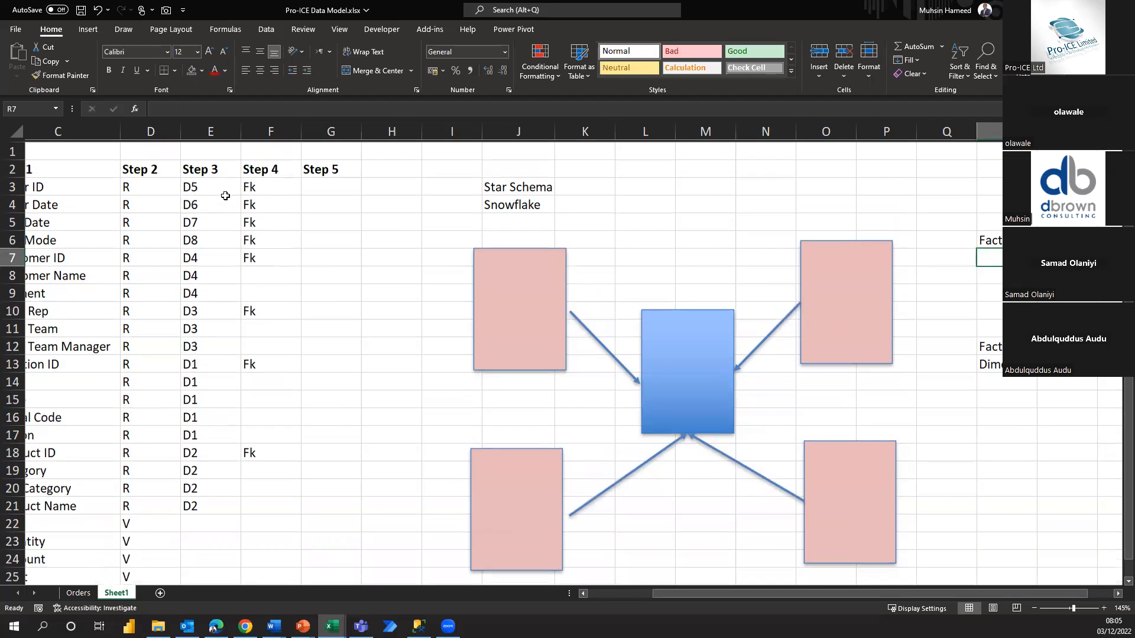
click(310, 184)
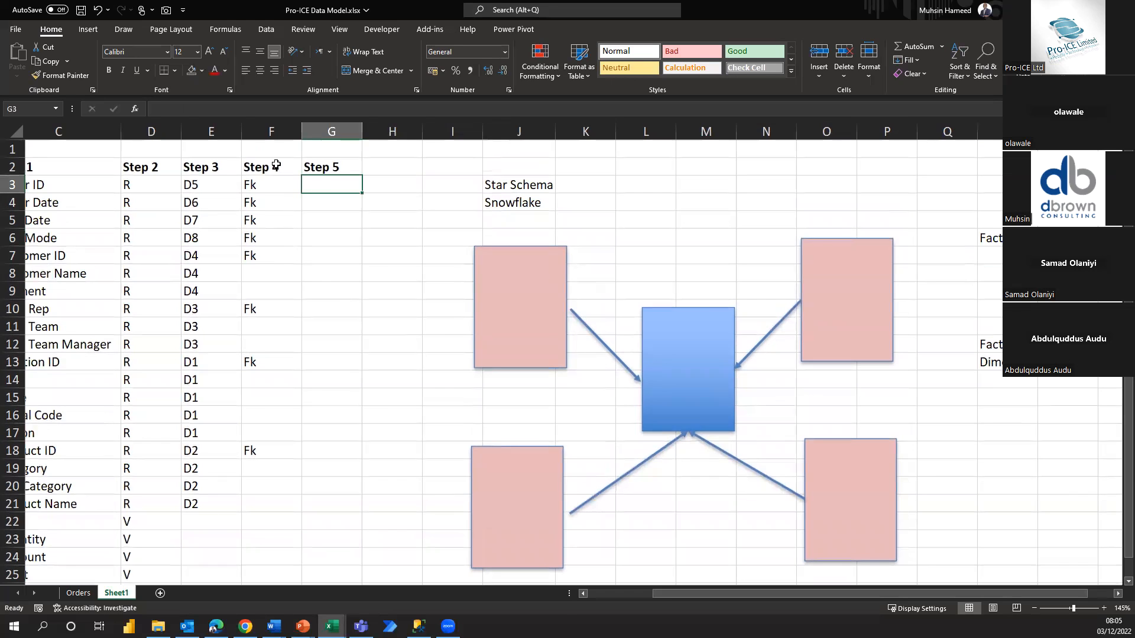
drag(333, 183, 330, 256)
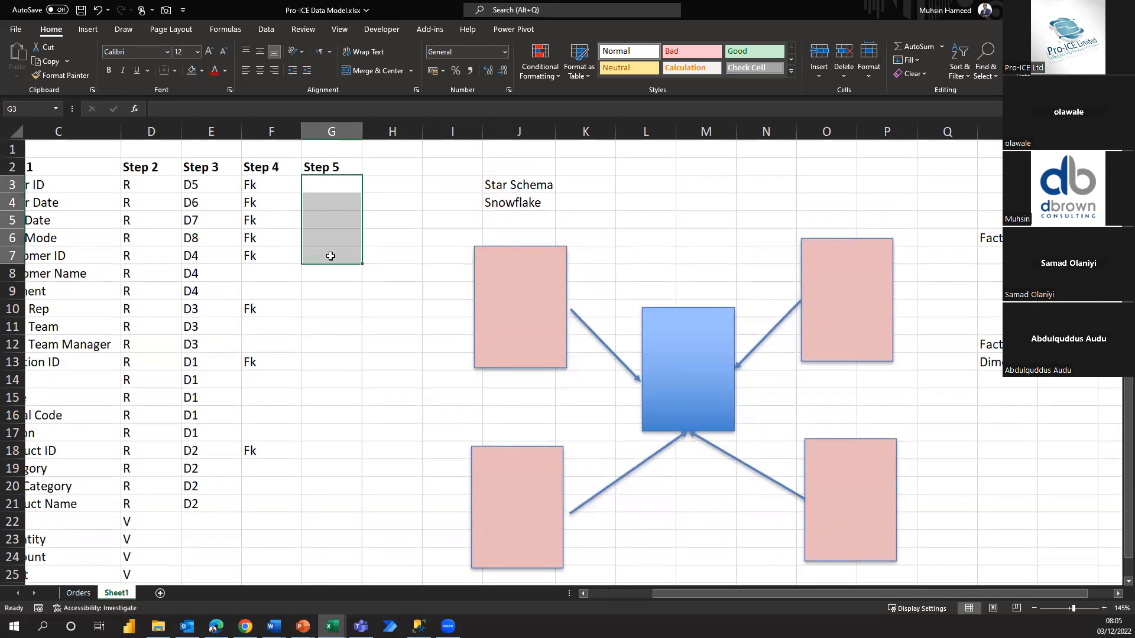
text(F)
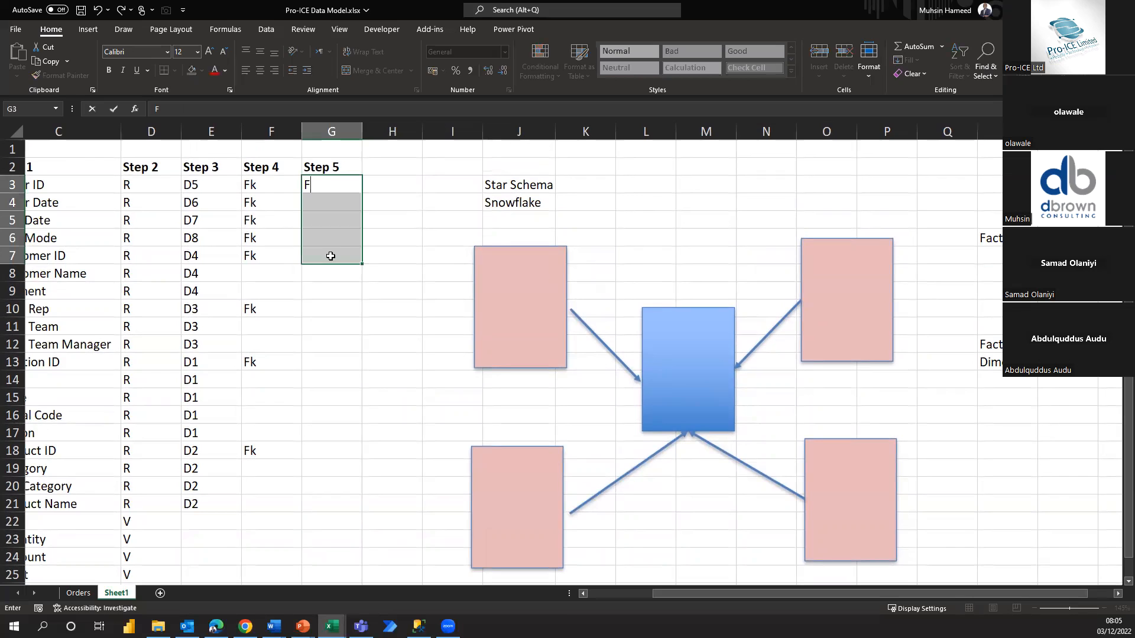
key(ctrl+Return)
- Enter F in the Step 5 column for Sales Rep, Location ID and Product ID, cells G10, G13 and G18
click(315, 305)
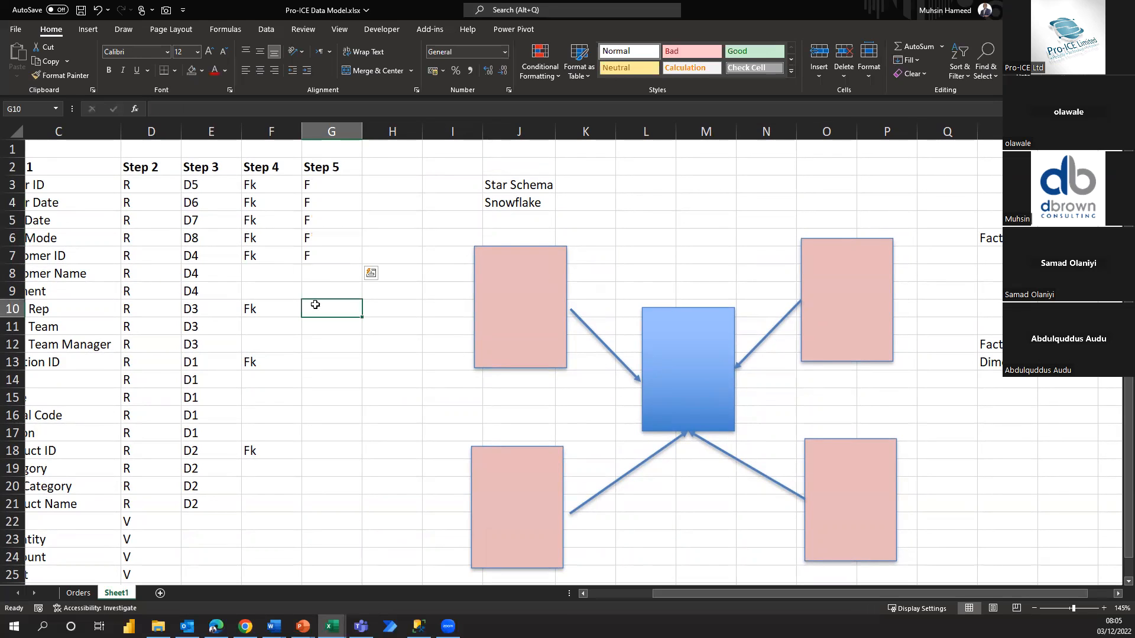
text(F)
key(Return)
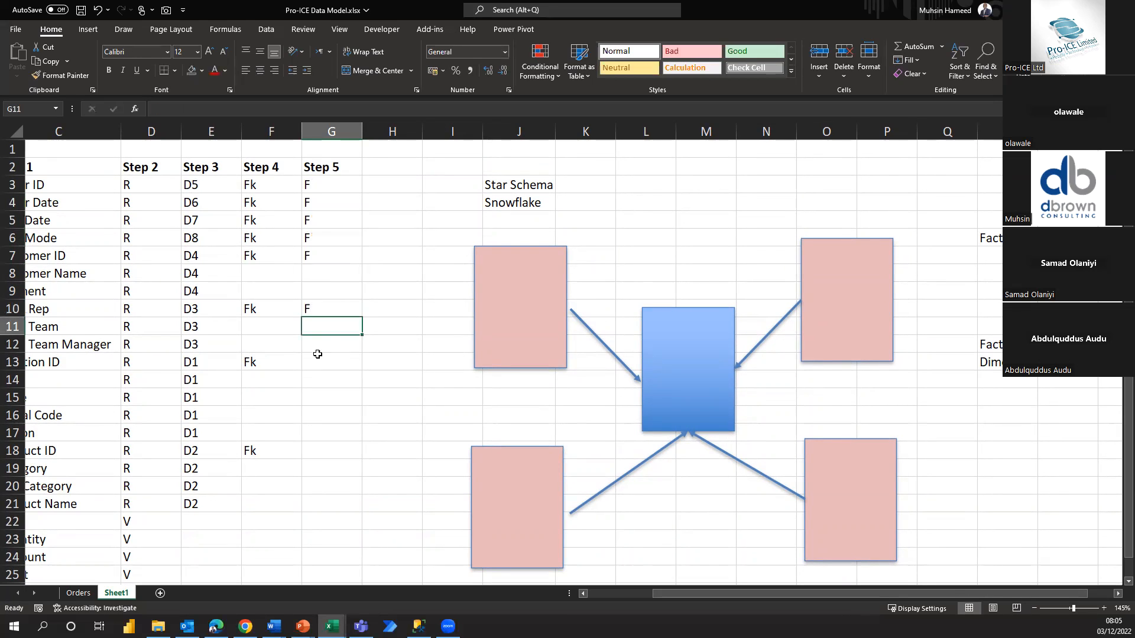
click(317, 355)
text(F)
key(Return)
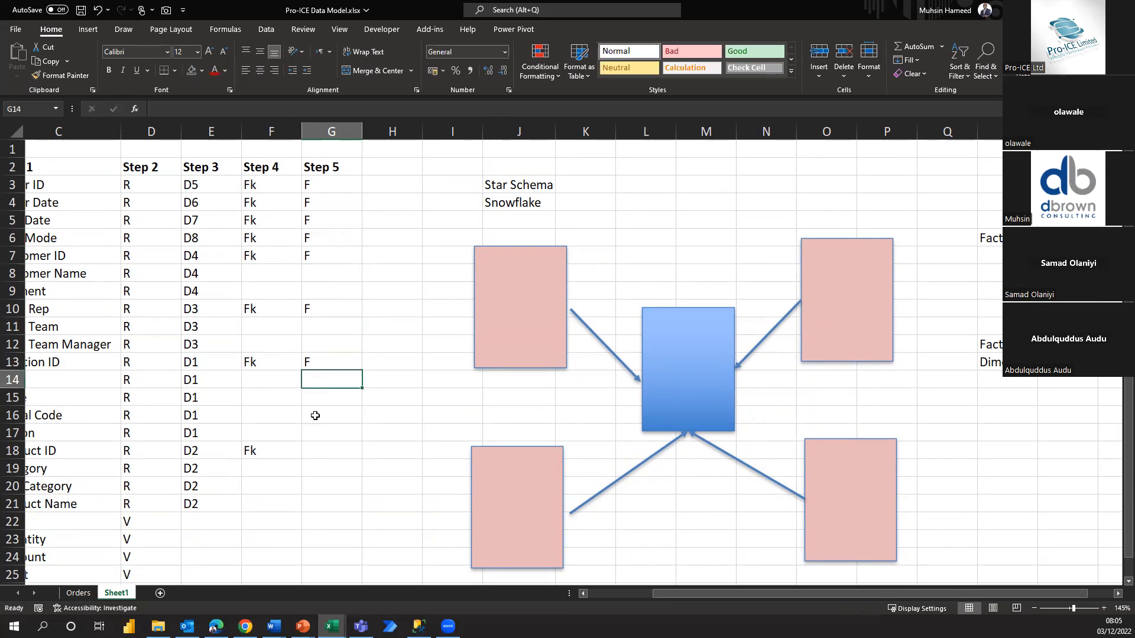
click(308, 457)
text(F)
key(Return)
- Fill the Step 5 cells G22 to G25 with F for Sales, Quantity, Discount and Profit
scroll(306, 457, down, 1)
drag(329, 460, 325, 507)
text(F)
key(ctrl+Return)
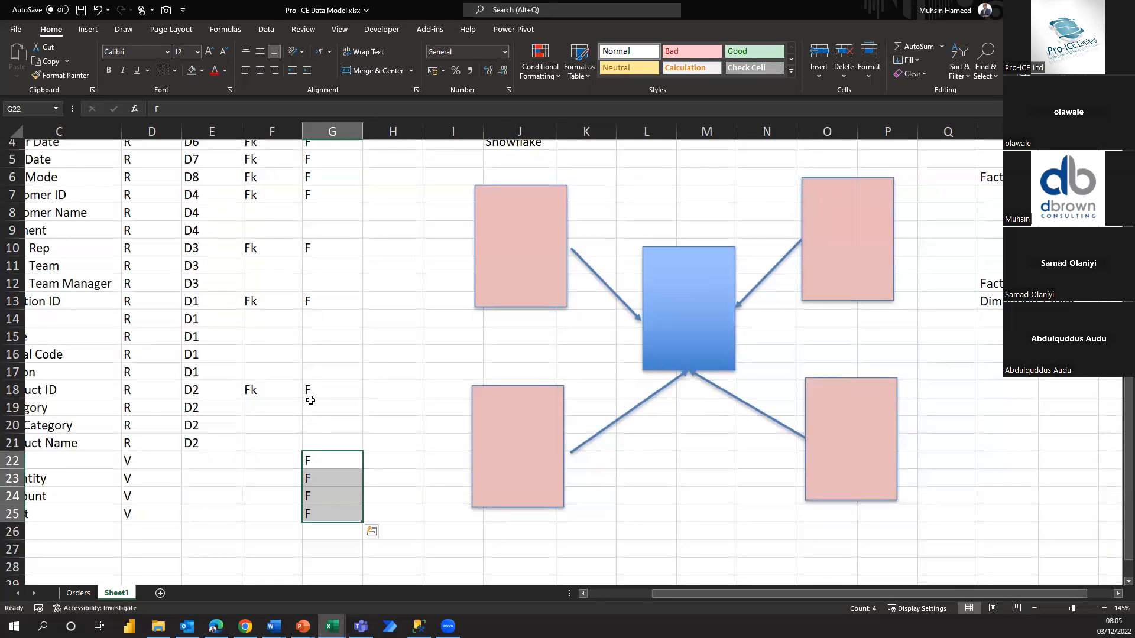
scroll(310, 400, up, 1)
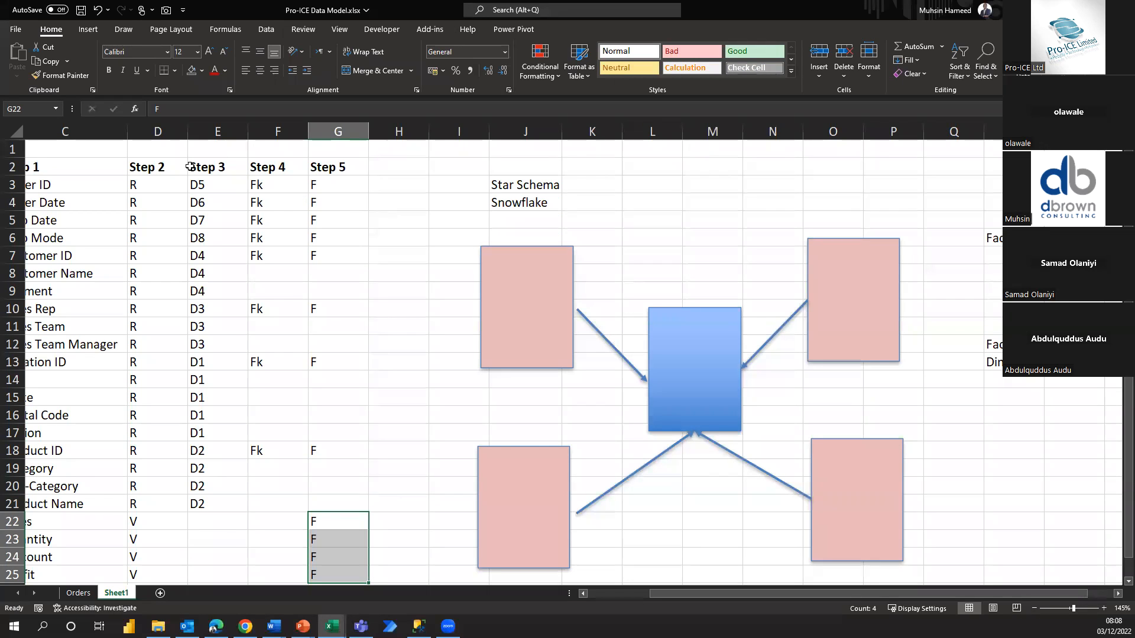
scroll(147, 188, left, 2)
drag(108, 191, 370, 523)
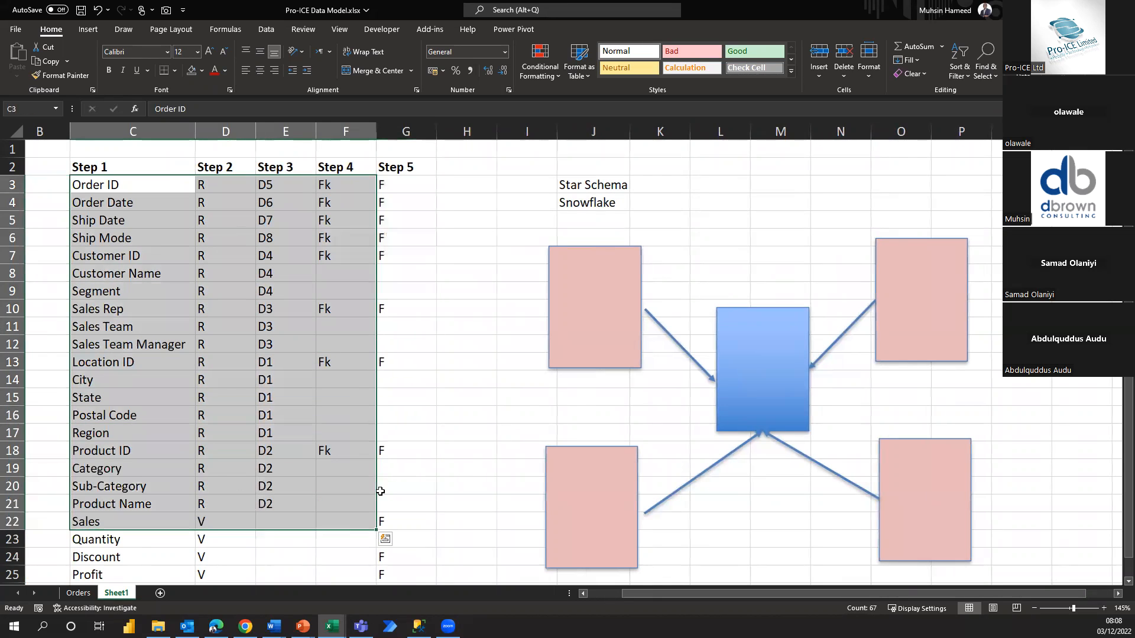
click(410, 467)
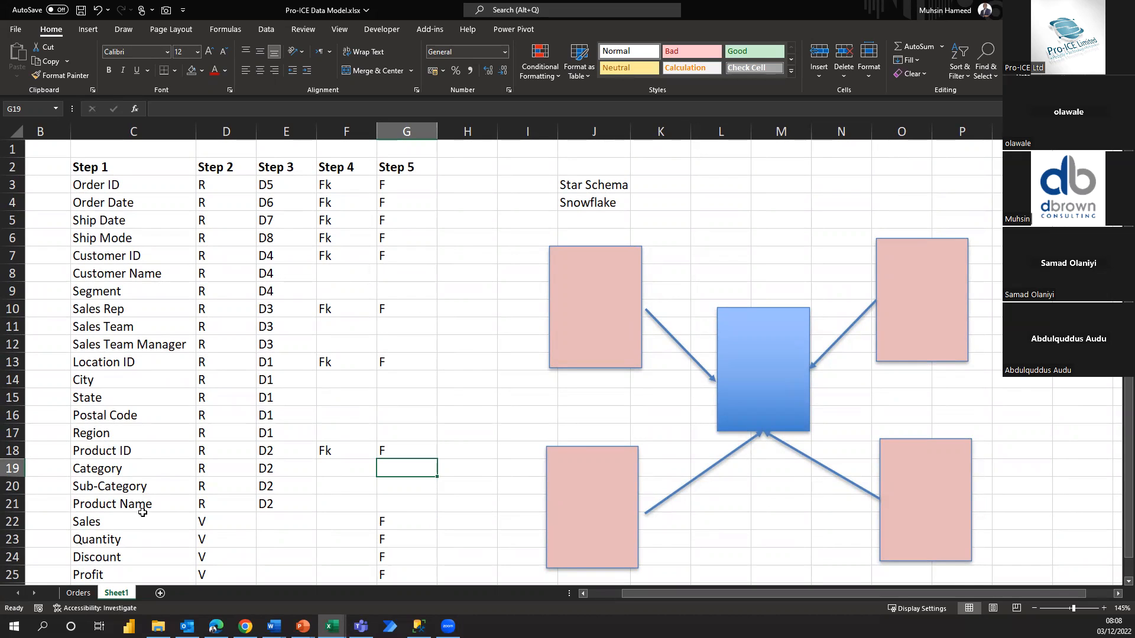
- Clear the Product ID column's filter on the Orders sheet and return to Sheet1
click(93, 593)
scroll(263, 263, up, 3)
click(253, 148)
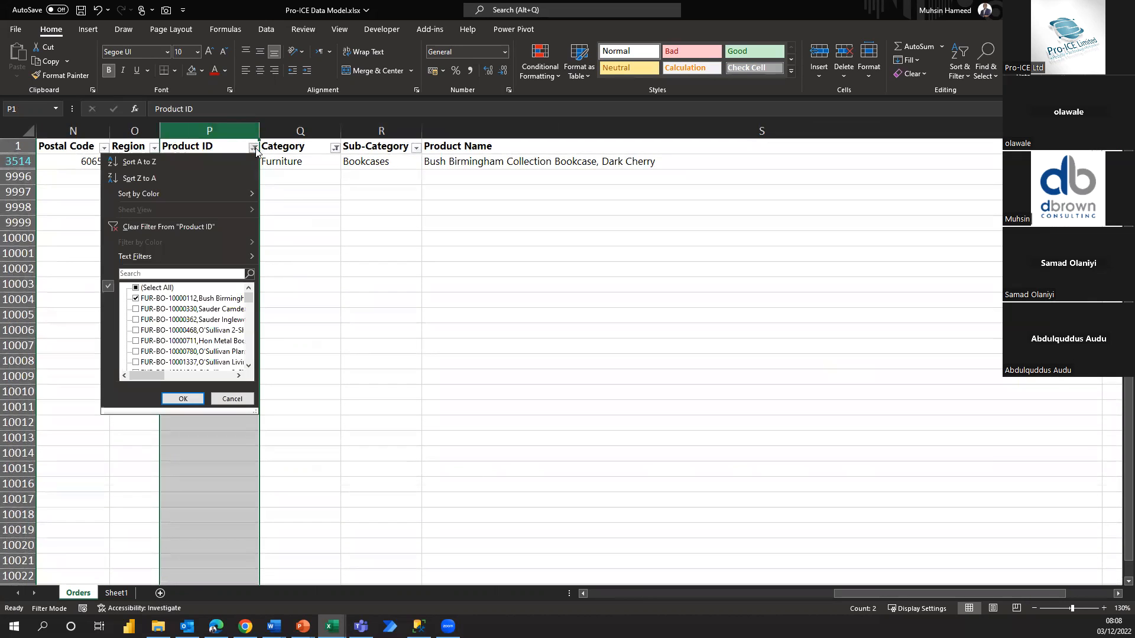
click(182, 228)
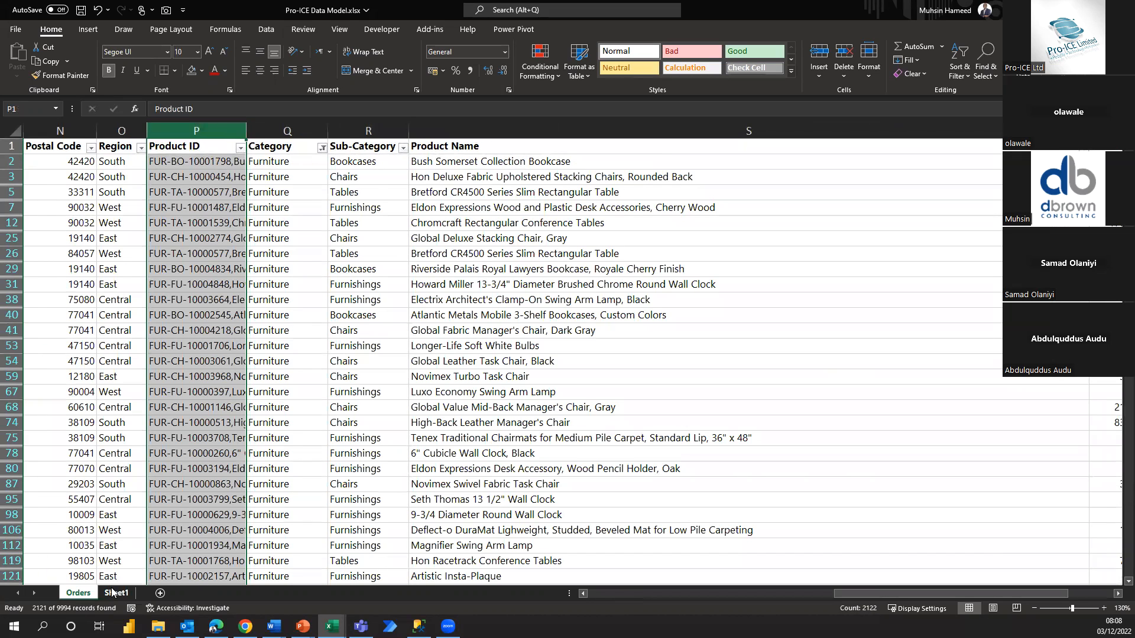
click(114, 593)
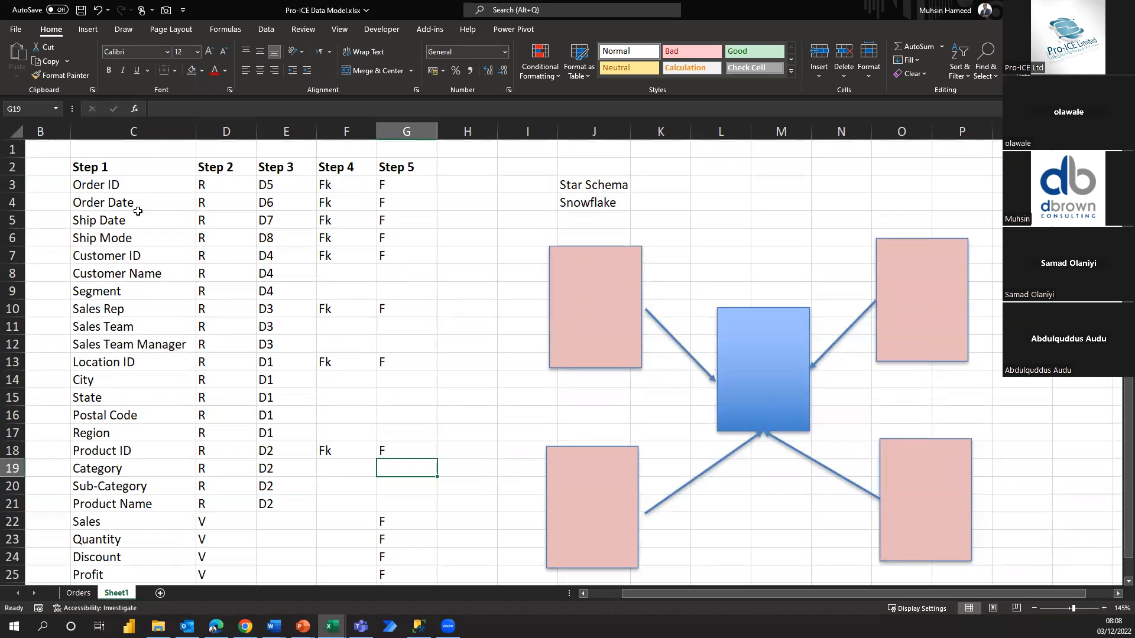
- Review the Step 1 to Step 5 classification table against the Orders sheet's columns and the star schema rectangles
mouse_move(124, 174)
mouse_down()
mouse_move(188, 163)
mouse_move(380, 255)
mouse_move(375, 362)
mouse_up()
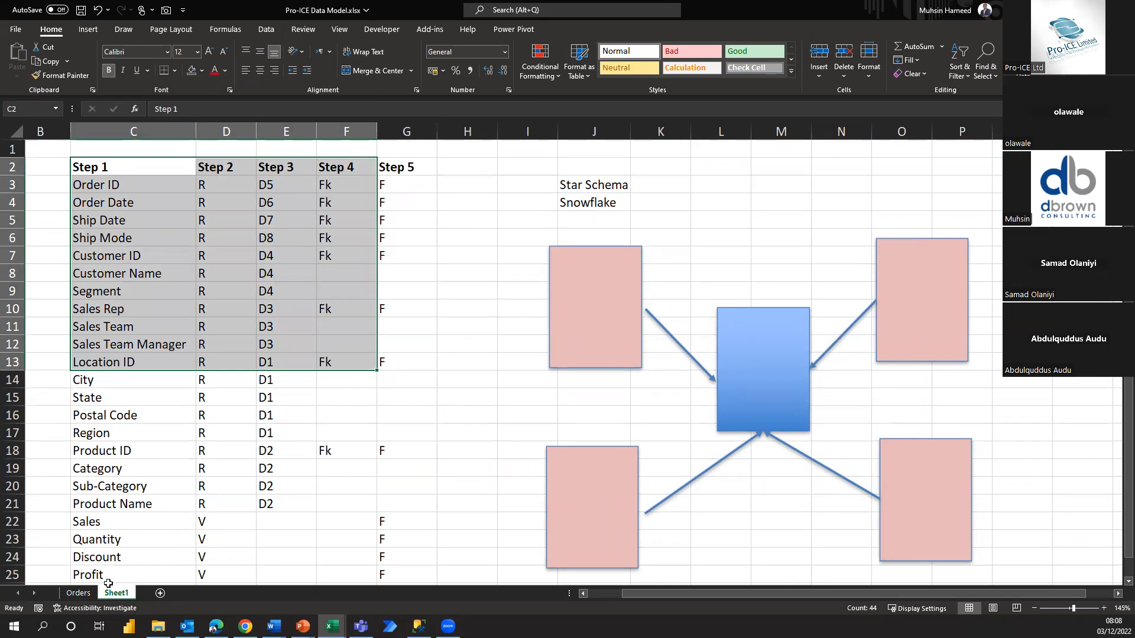
click(77, 594)
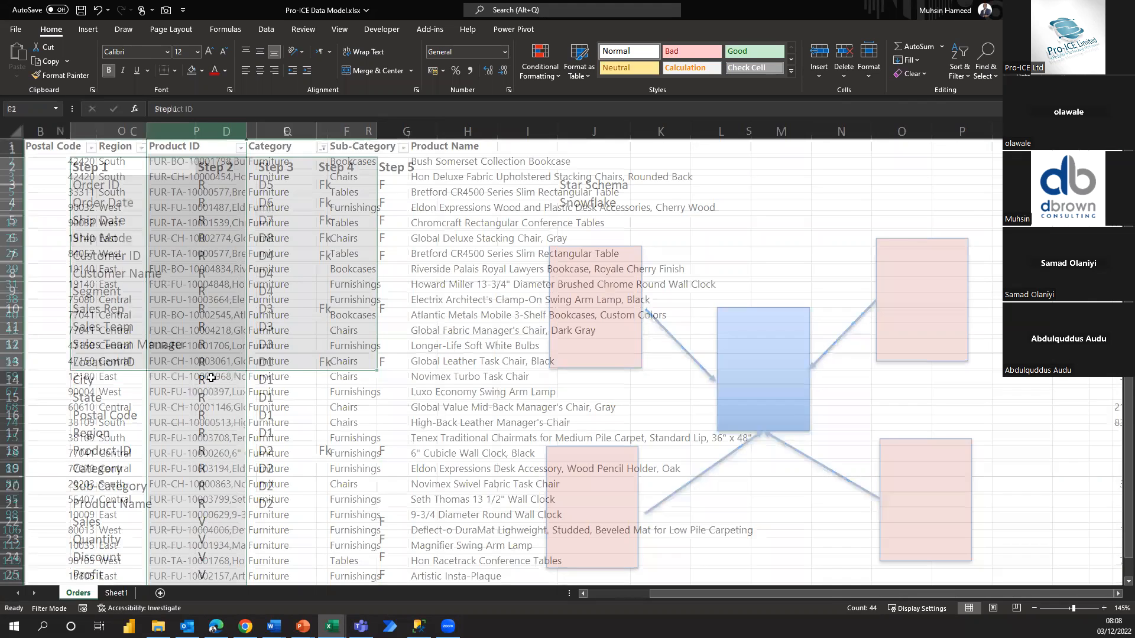
click(211, 377)
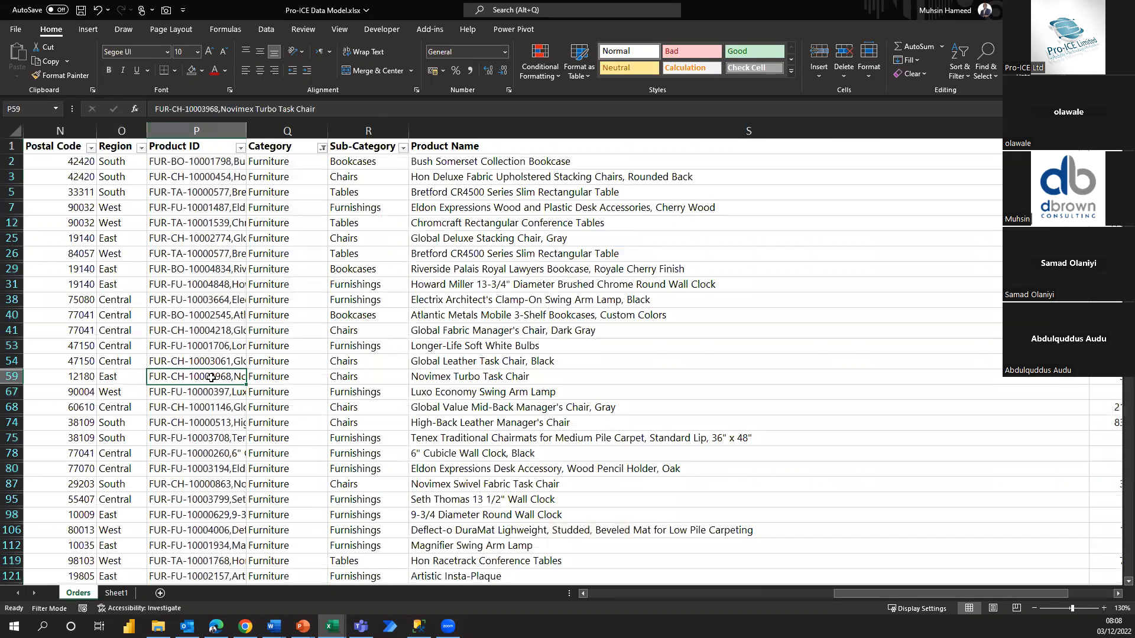
click(116, 593)
click(373, 452)
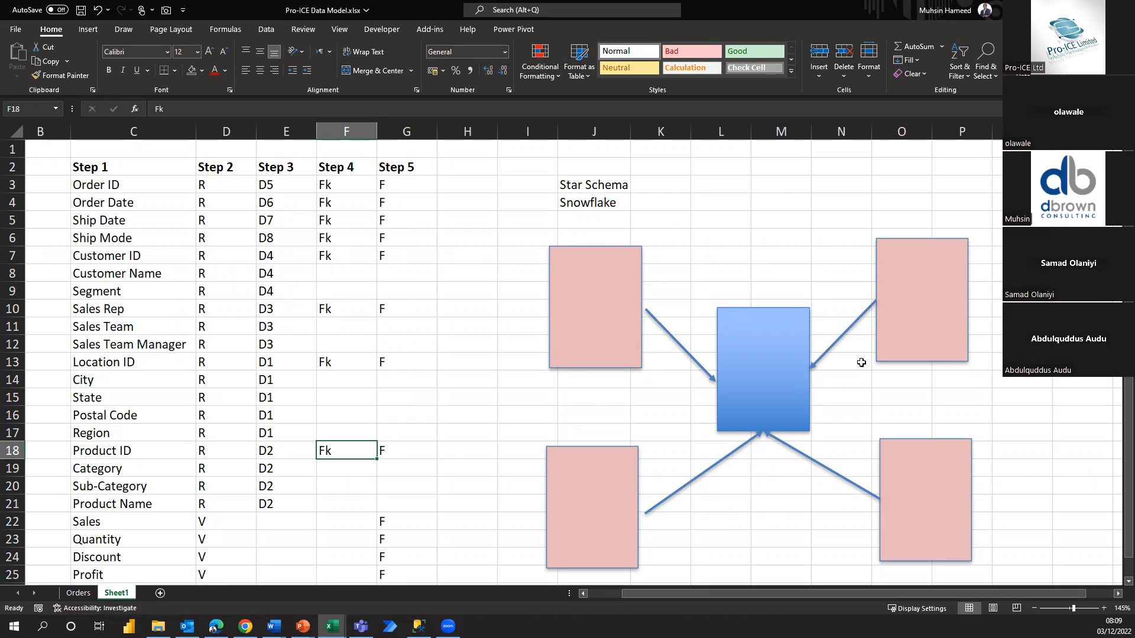
click(758, 353)
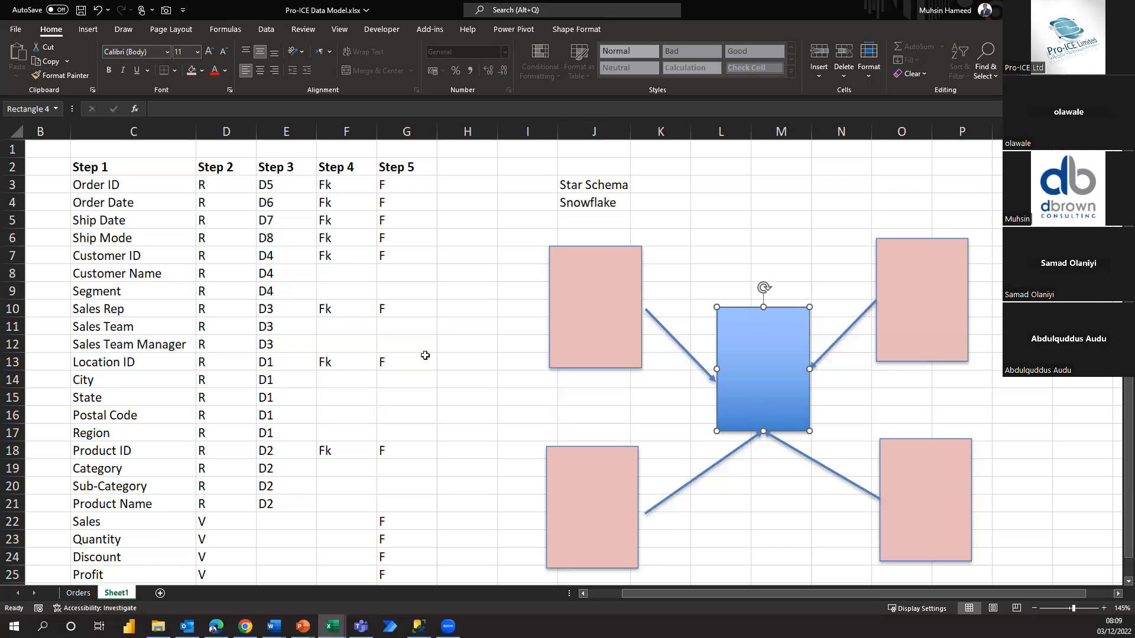
drag(112, 169, 402, 483)
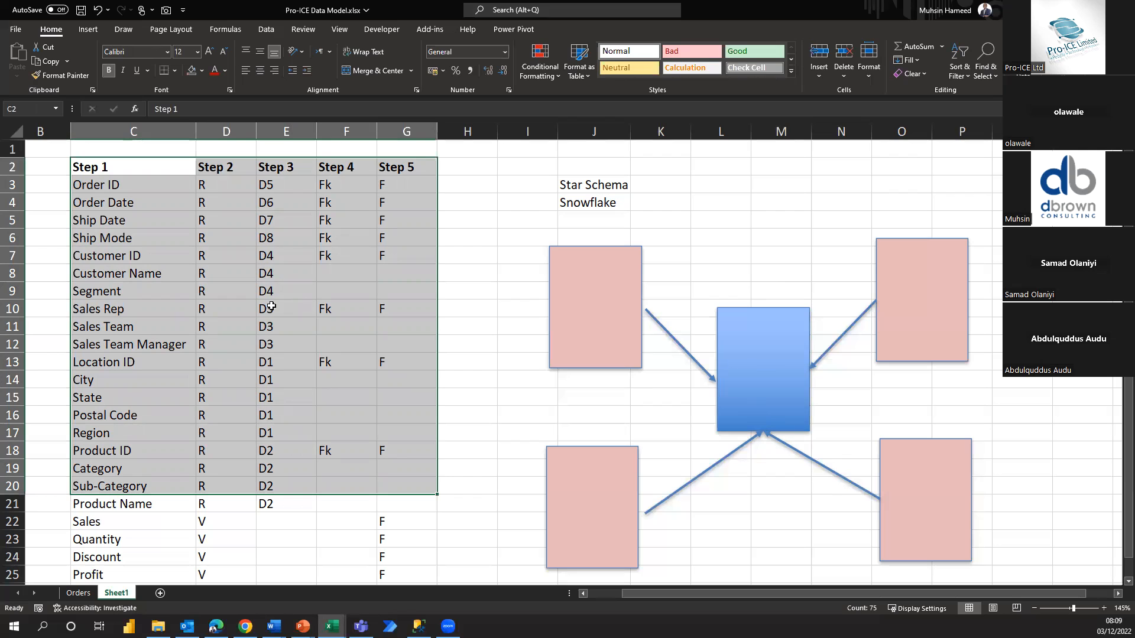
click(77, 593)
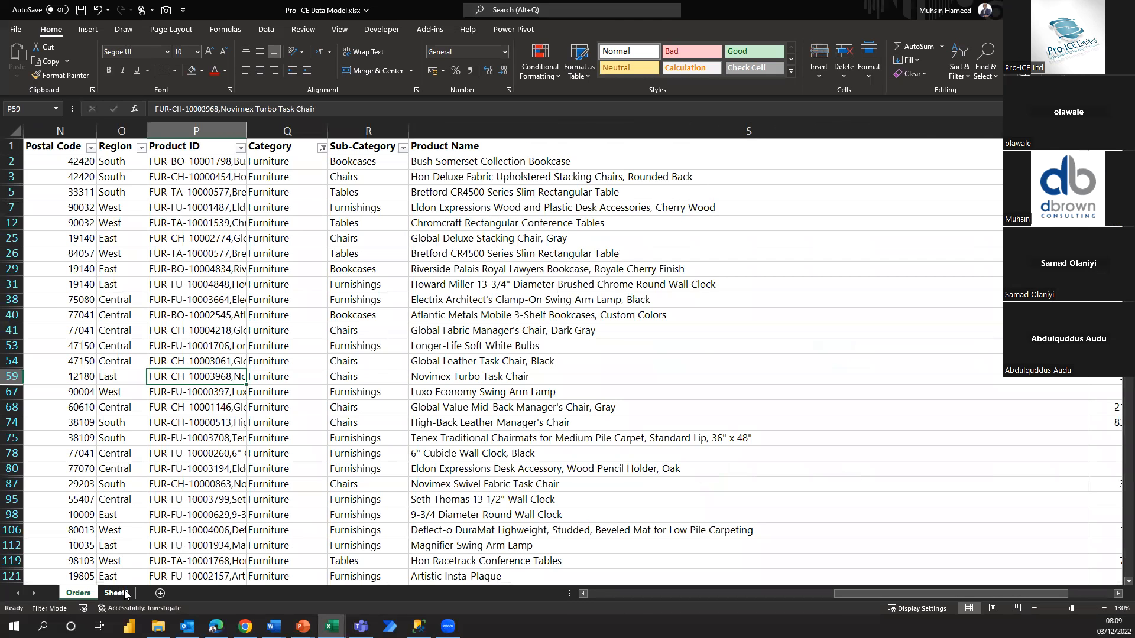
key(ctrl+Page_Down)
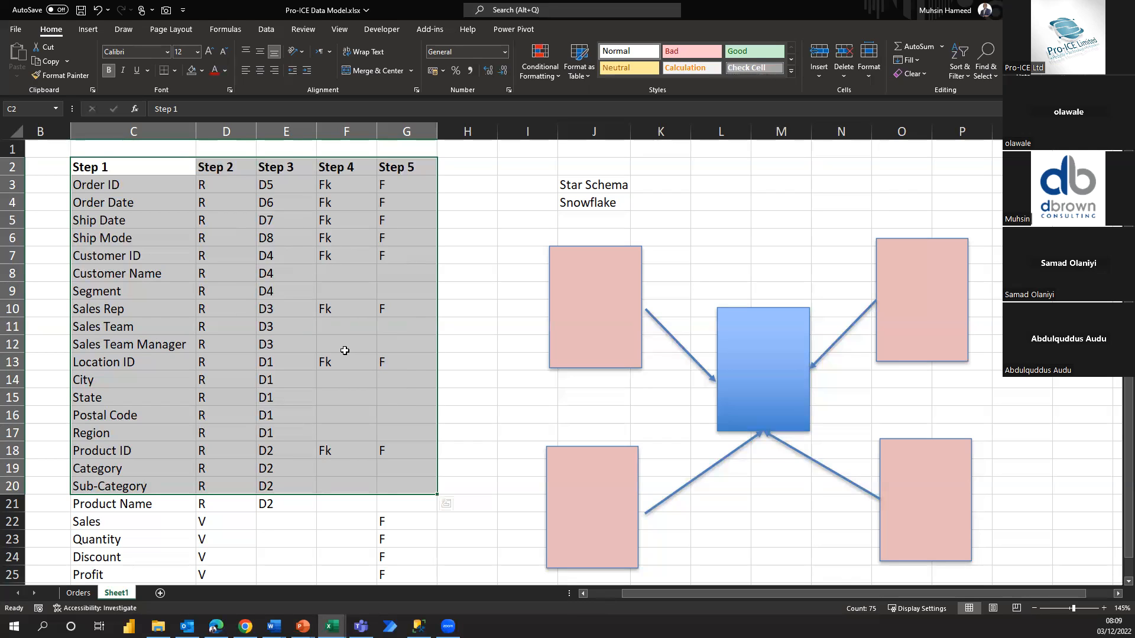
click(463, 320)
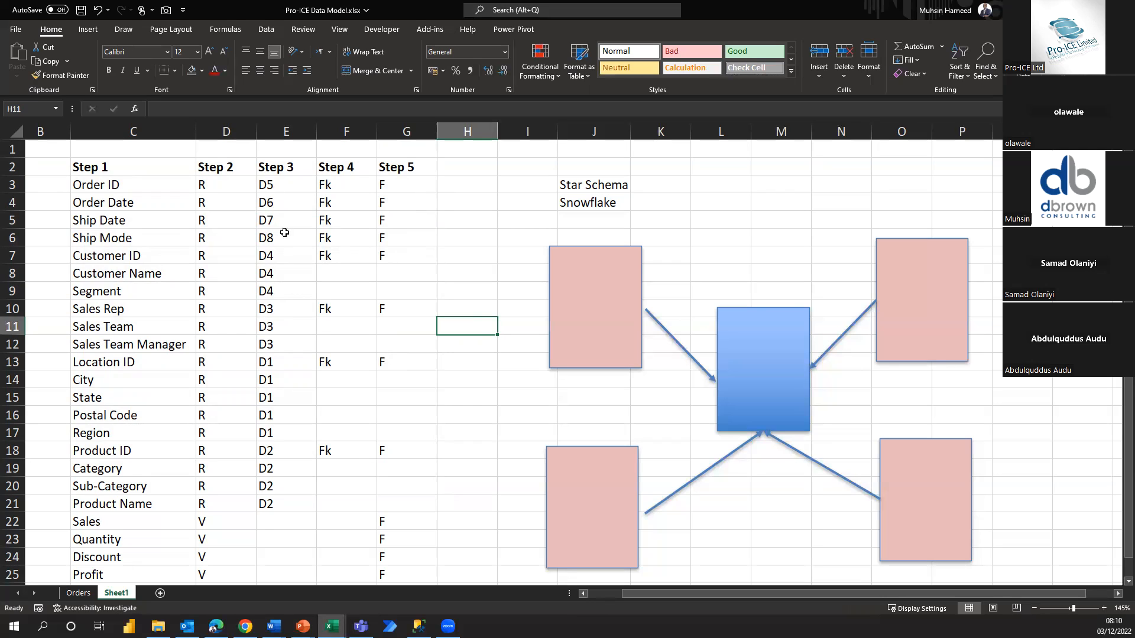
click(566, 289)
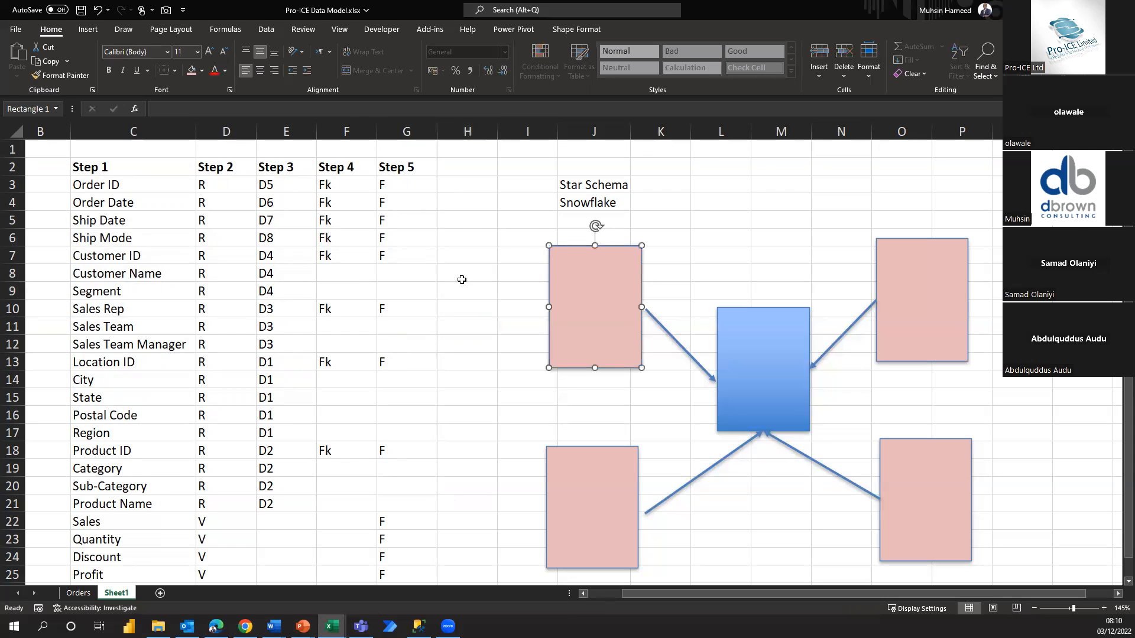
- Fill the Product ID through Product Name rows, cells C18 to E21, with light blue
drag(257, 452, 149, 503)
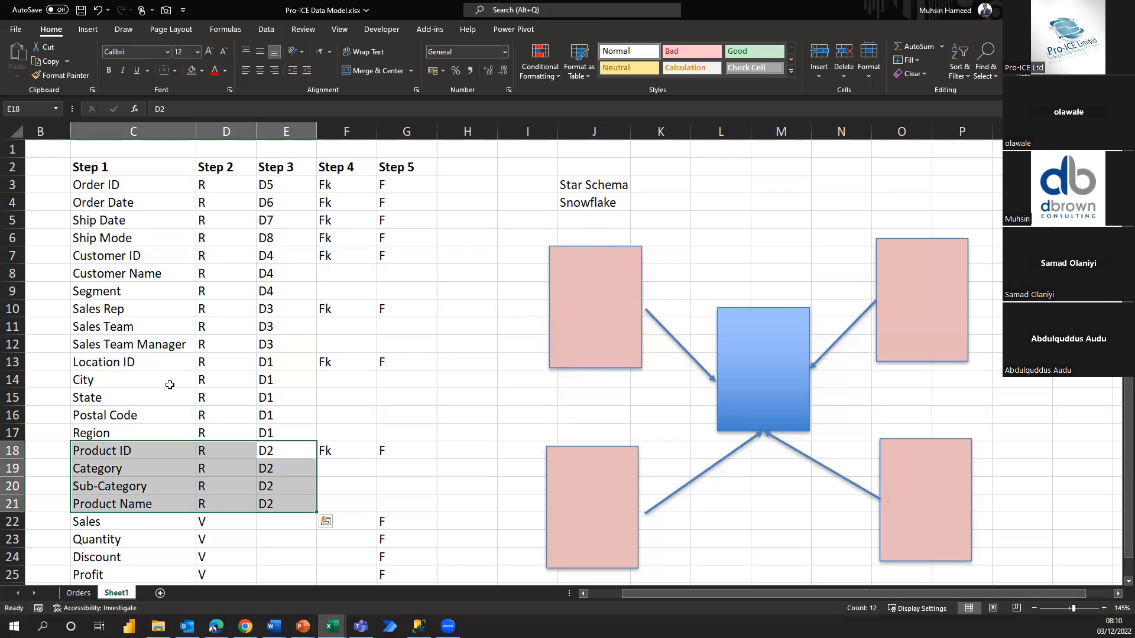
click(203, 73)
click(224, 131)
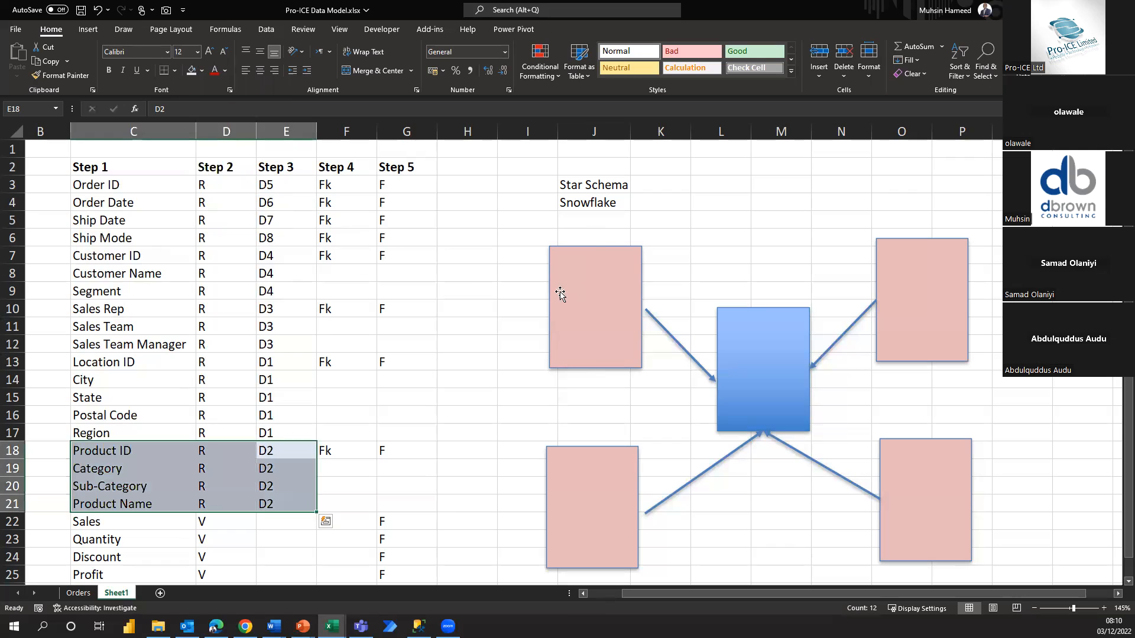
- Label the upper-left pink rectangle of the star schema D2
click(611, 306)
text(D2)
key(Return)
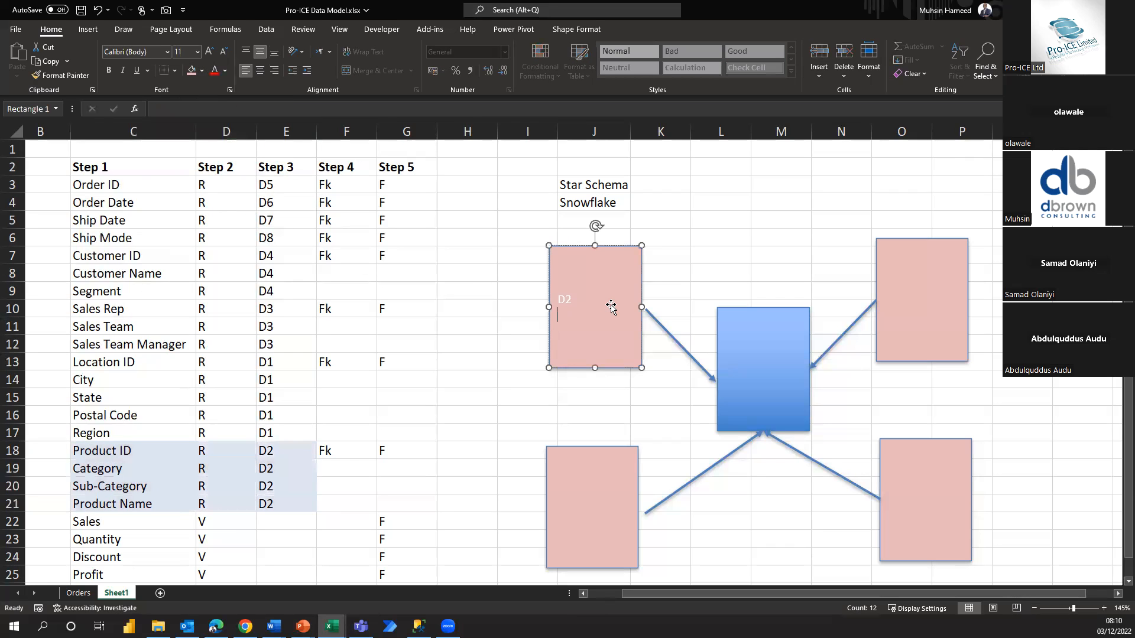
key(BackSpace)
click(497, 335)
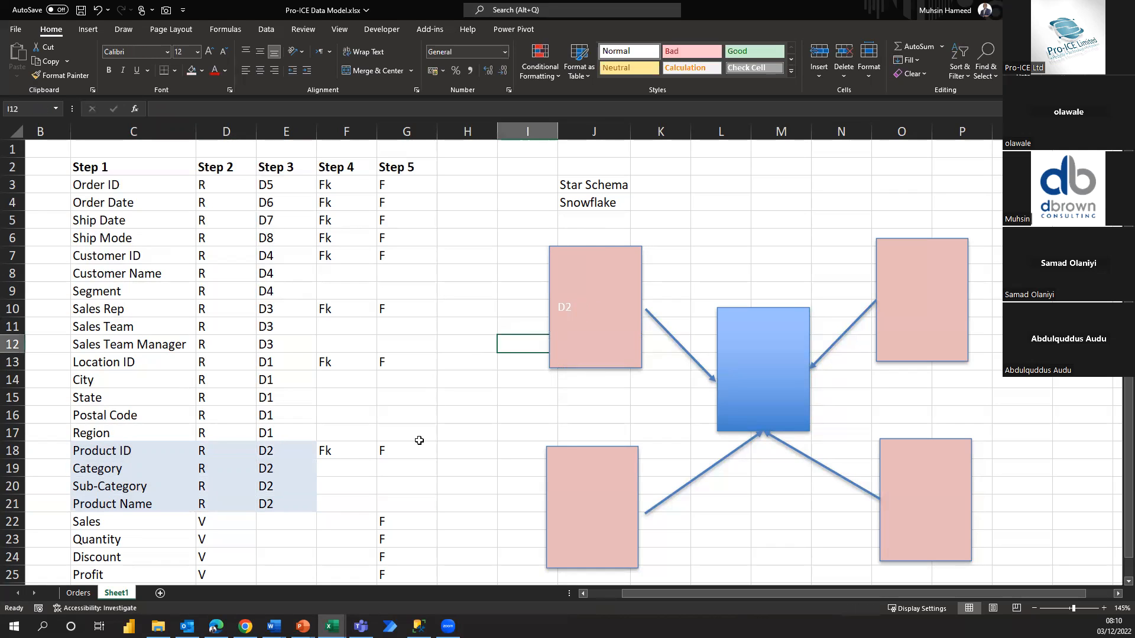
- Fill the Location ID through Region rows, cells C13 to E17, with light blue and label the lower-left pink rectangle d1
click(146, 378)
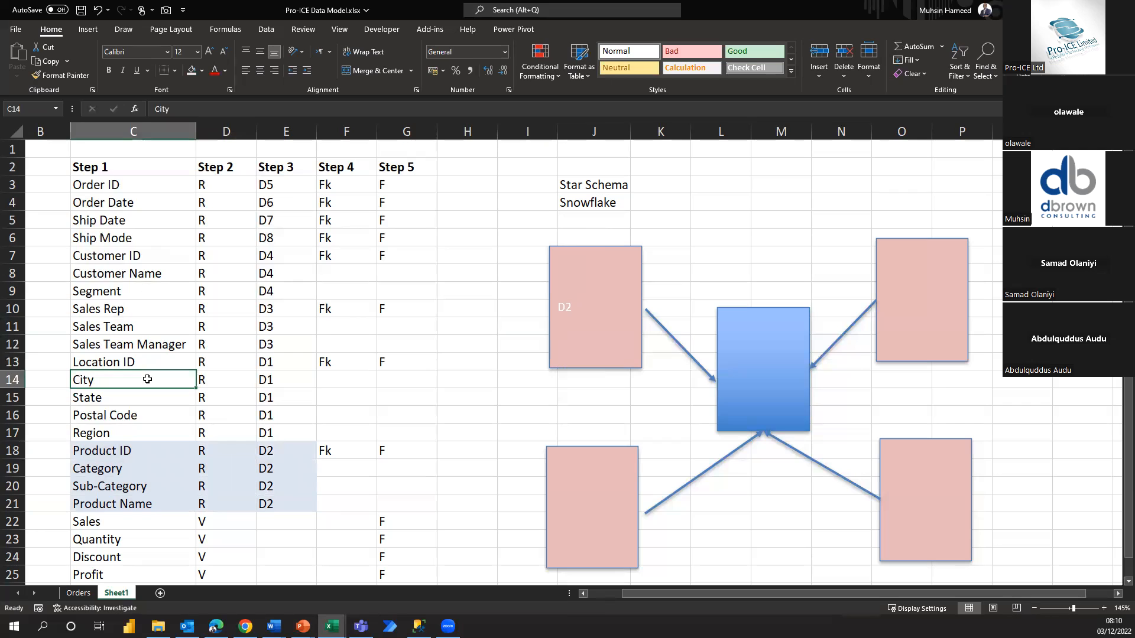
drag(144, 363, 296, 434)
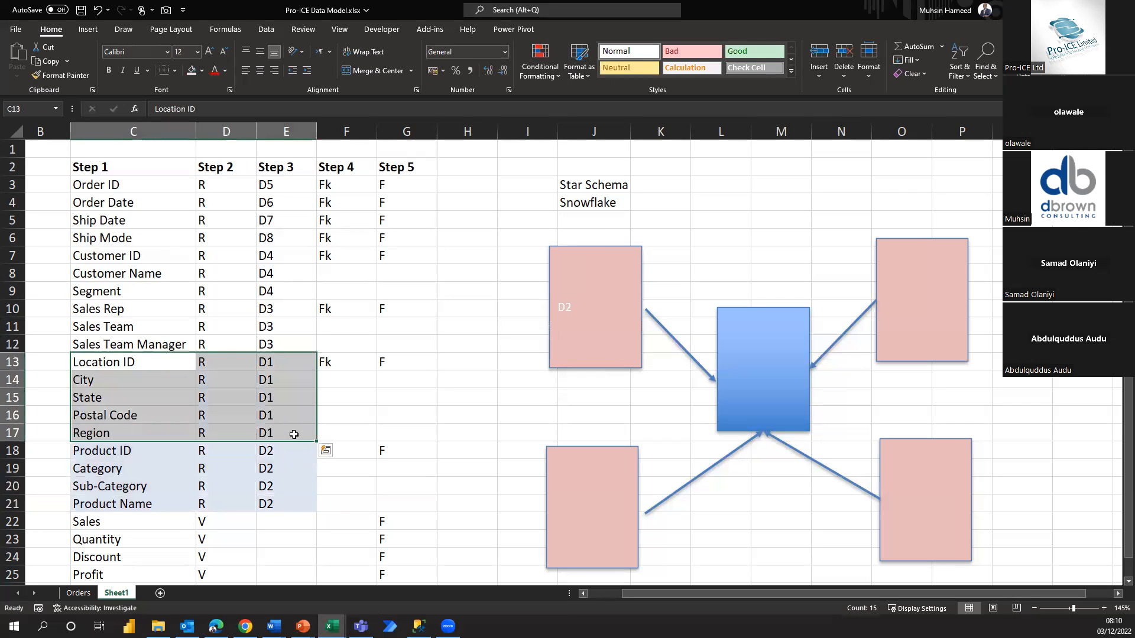
click(193, 73)
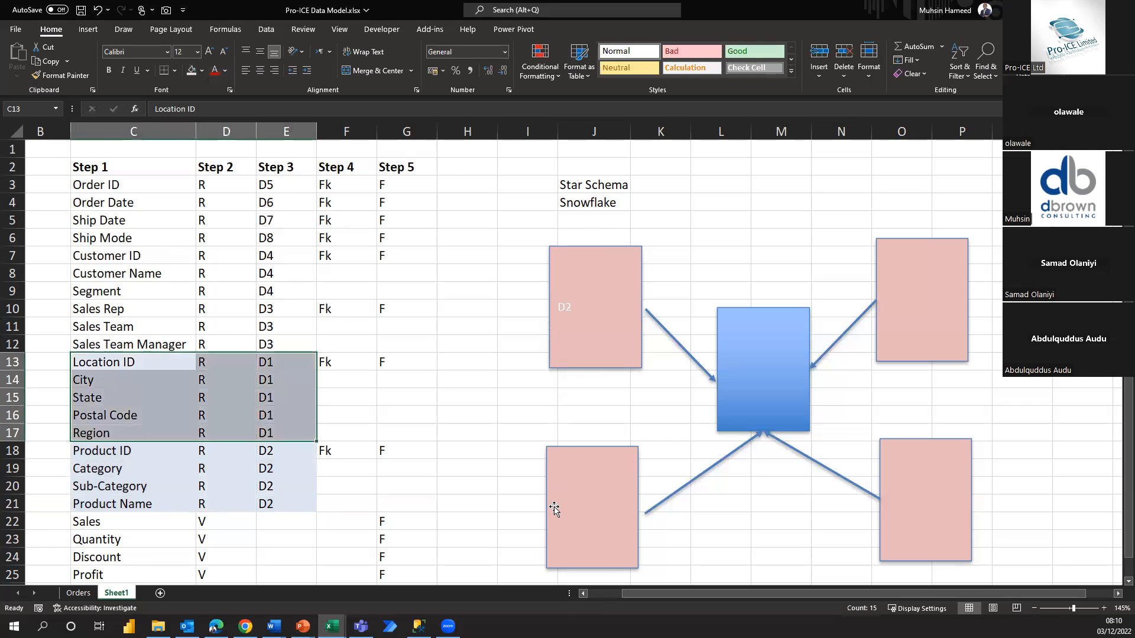
click(589, 503)
text(d1)
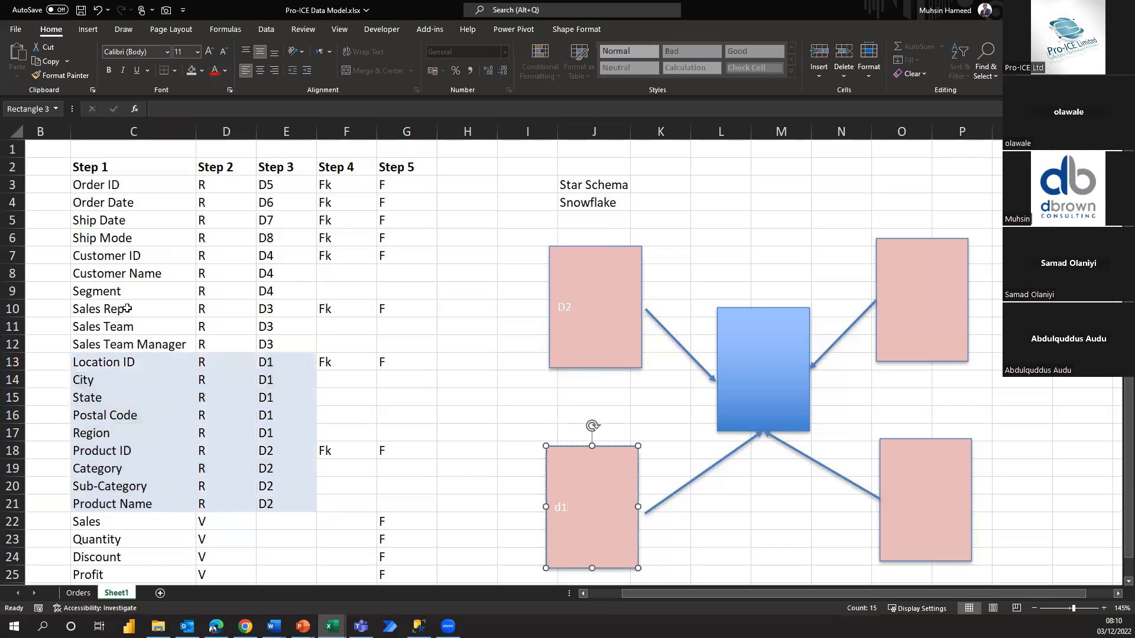
- Fill the Sales Rep through Sales Team Manager rows, cells C10 to E12, with light green and label the upper-right pink rectangle d3
drag(127, 310, 296, 341)
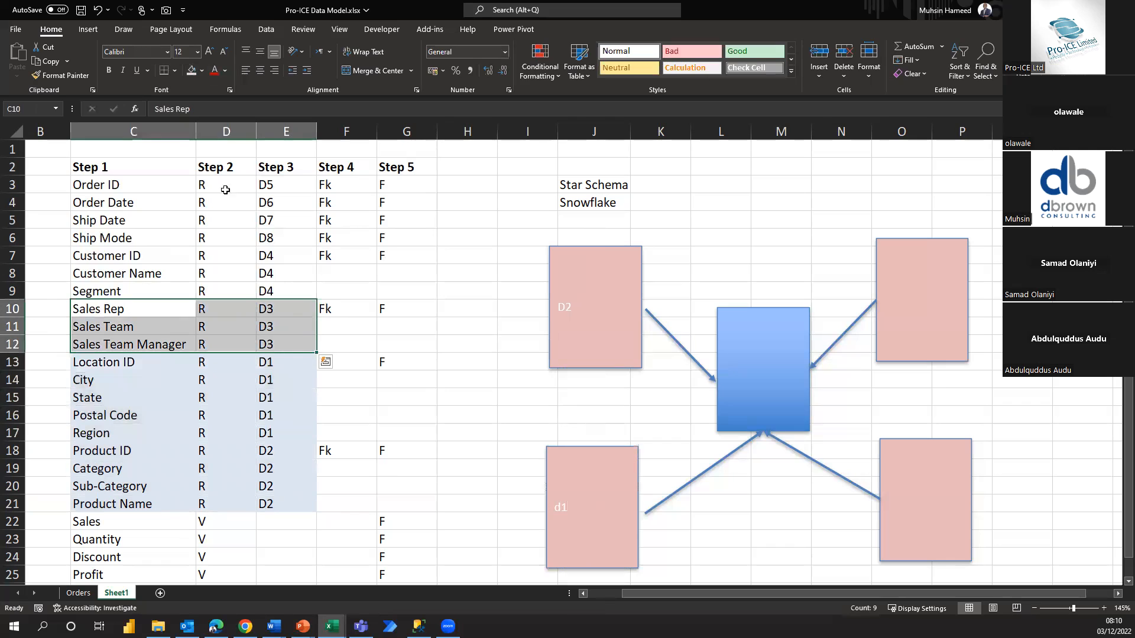
click(202, 71)
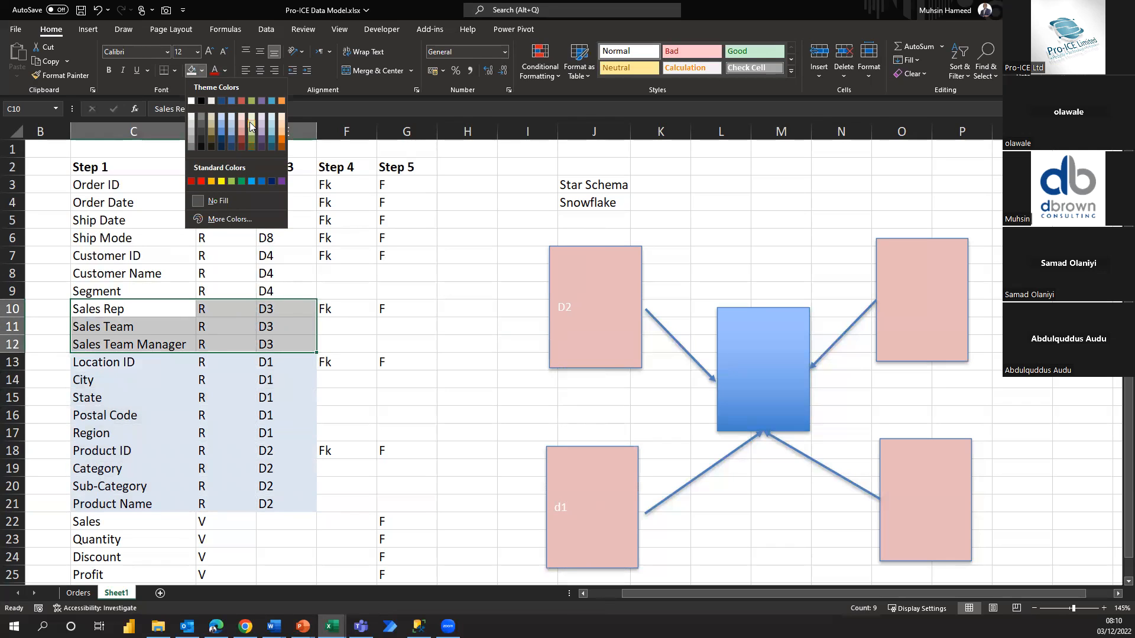
click(251, 126)
click(932, 302)
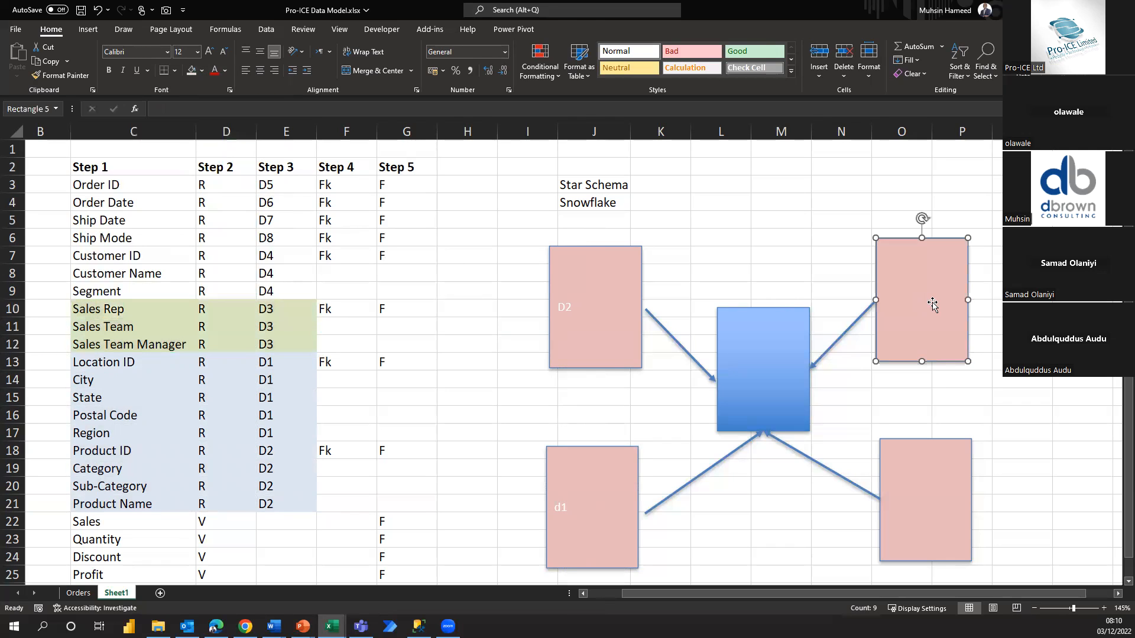
text(d3)
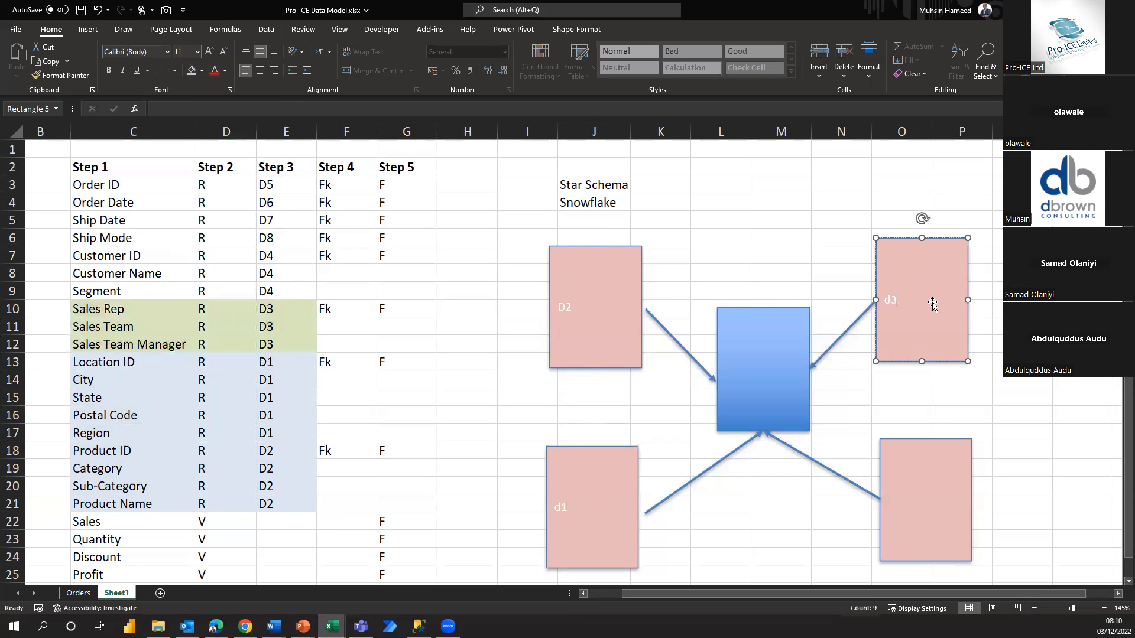
- Fill the Customer ID through Segment rows, cells C7 to E9, with aqua and label the lower-right pink rectangle d4
click(182, 257)
drag(181, 257, 280, 288)
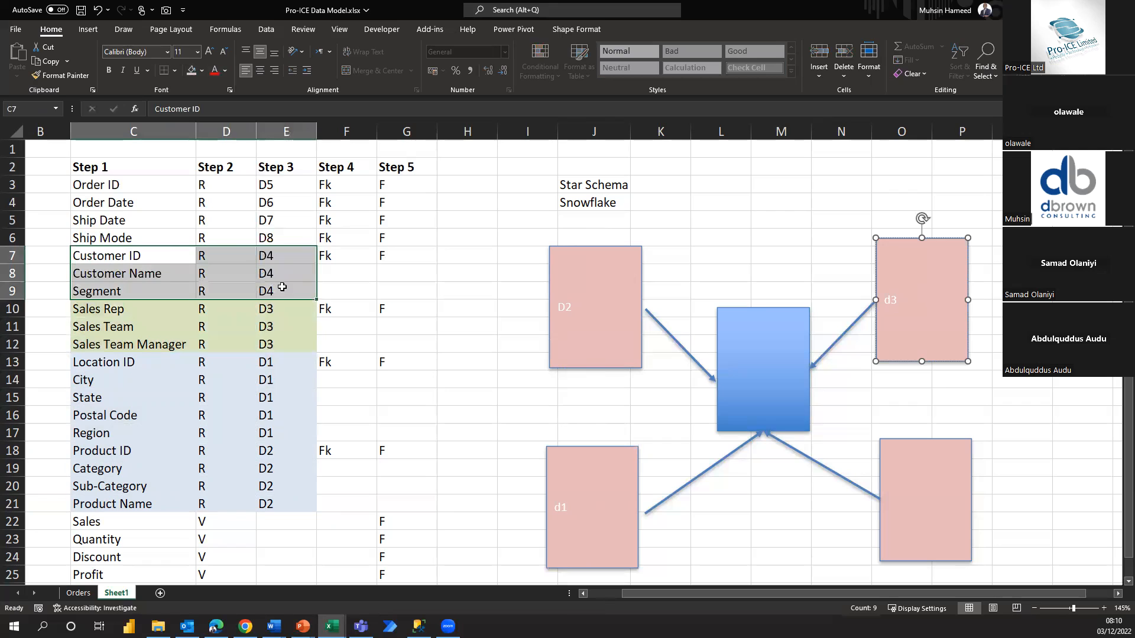
click(201, 71)
click(260, 121)
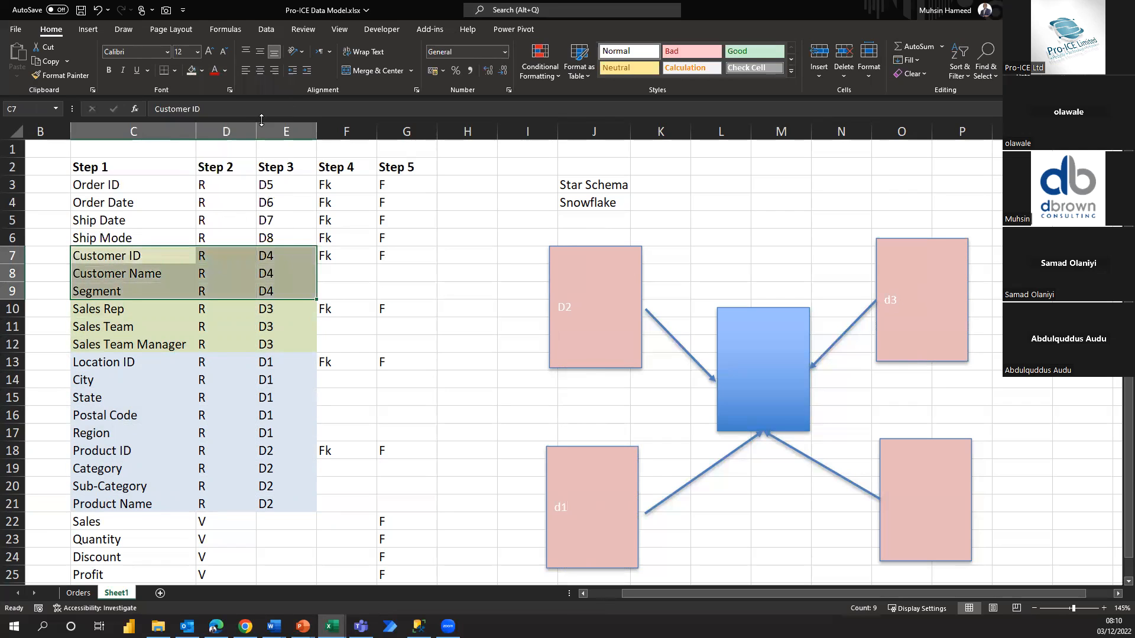
click(201, 71)
click(266, 128)
click(266, 128)
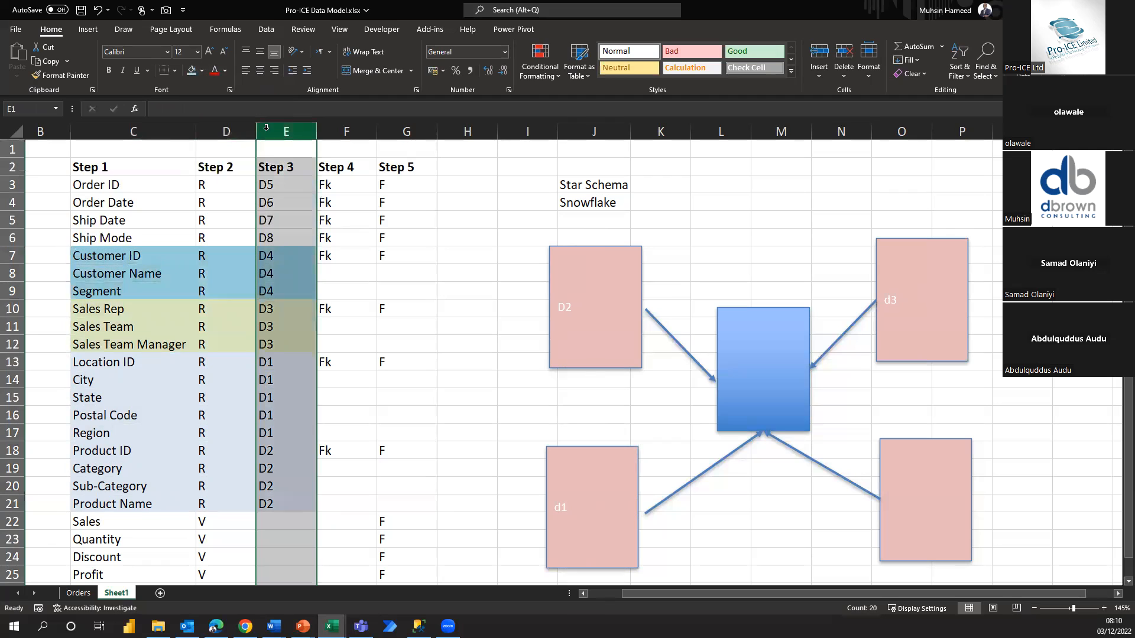
click(207, 265)
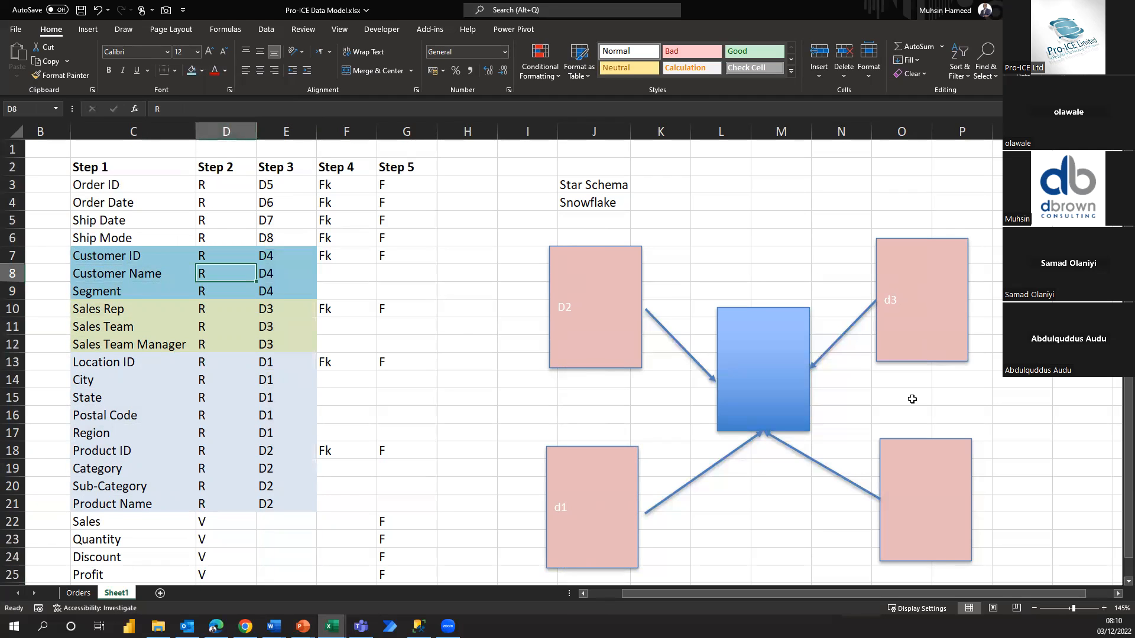
click(889, 466)
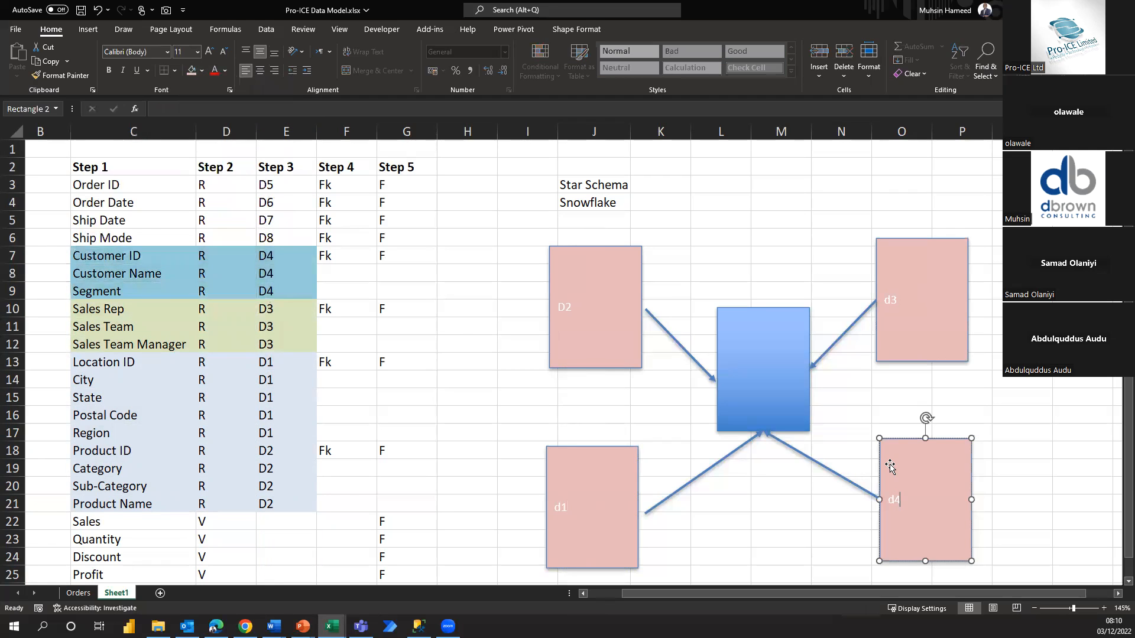
click(812, 575)
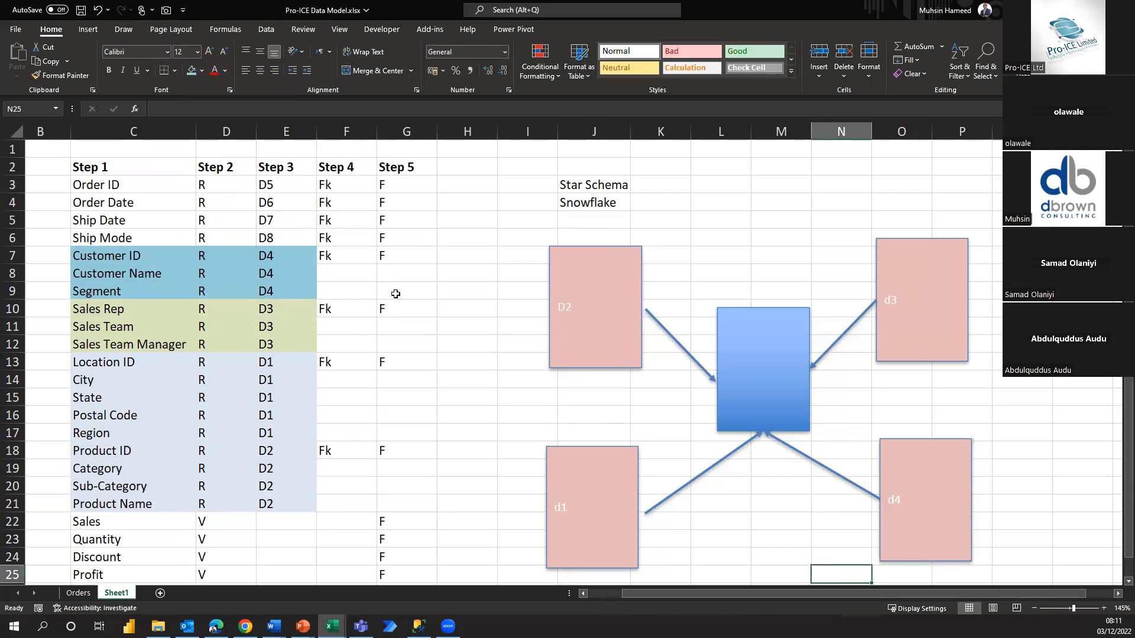
- Fill the Location ID through Region rows, cells C13 to E17, with light red
click(750, 391)
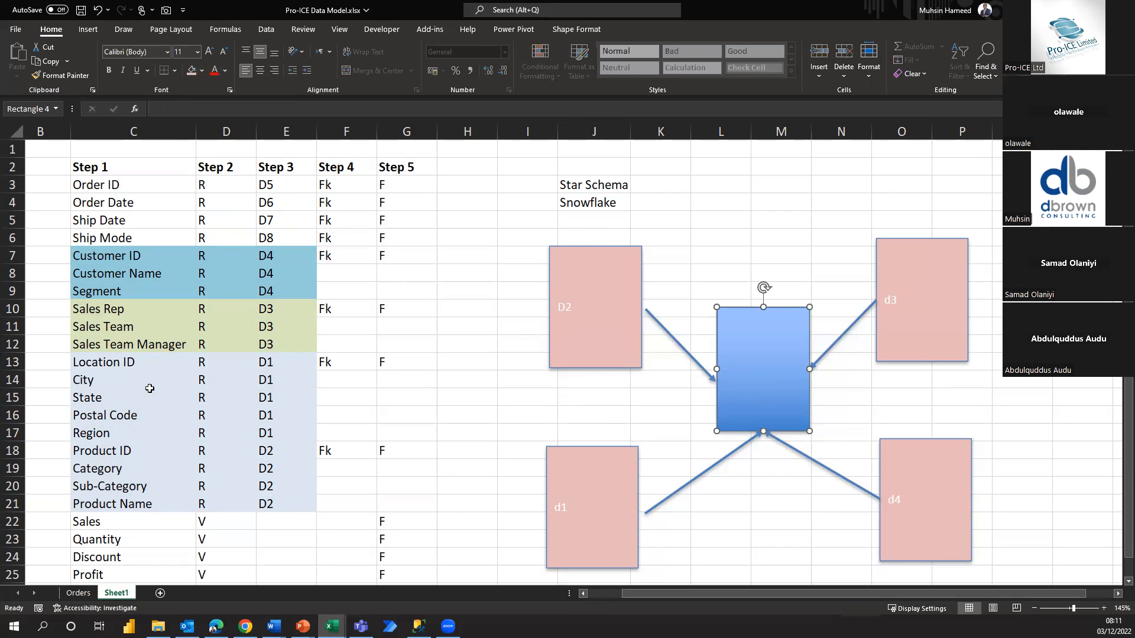
click(108, 369)
drag(264, 406, 293, 433)
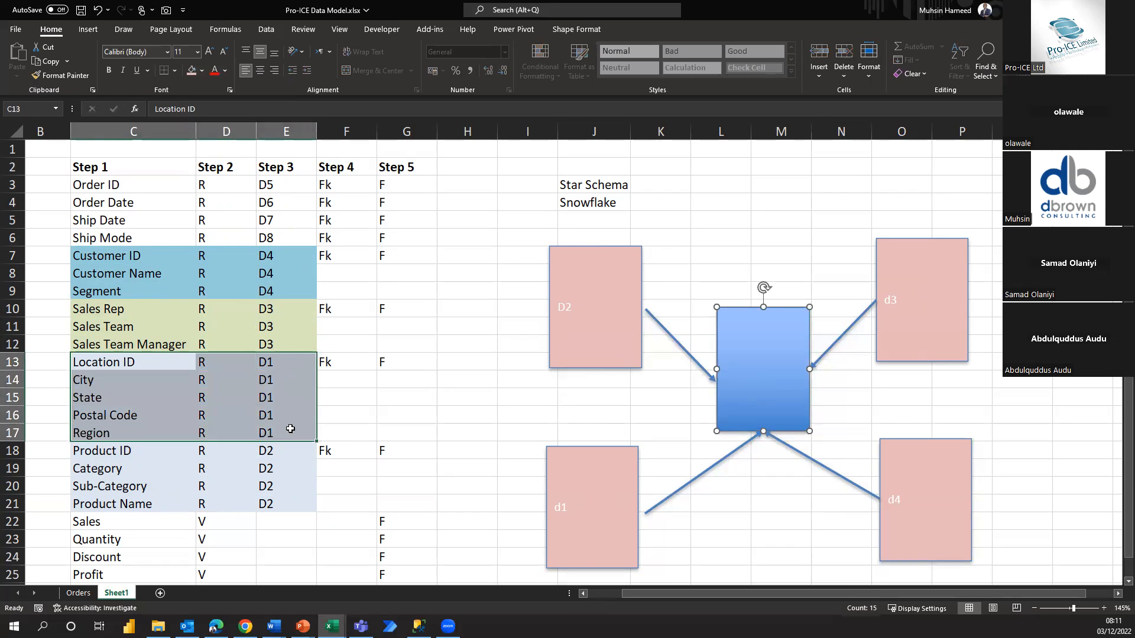
click(202, 70)
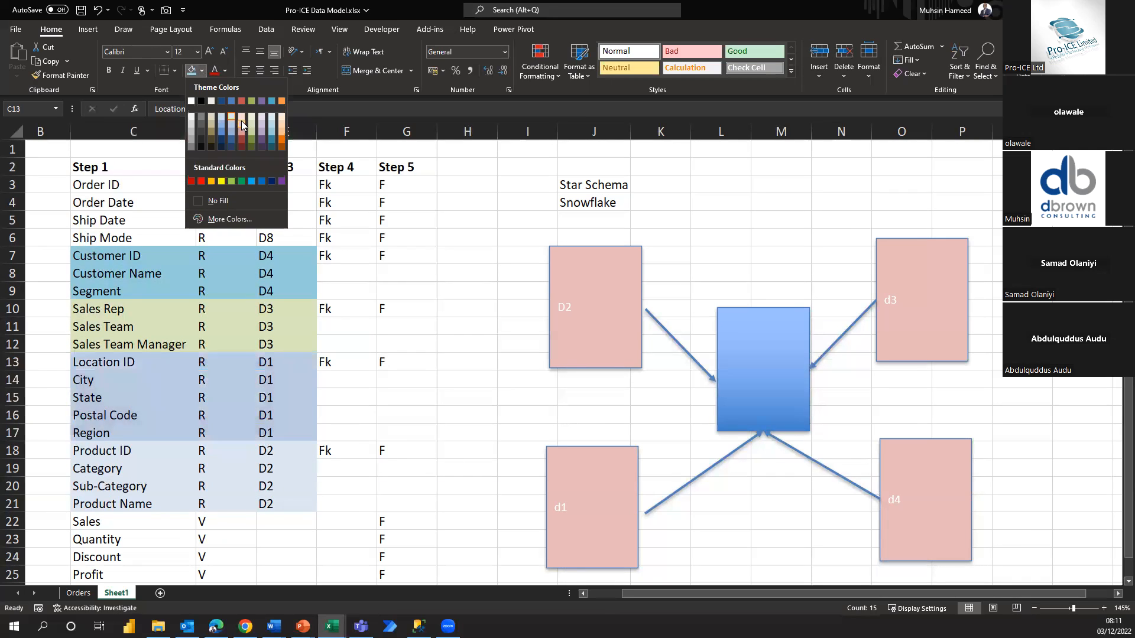
click(242, 120)
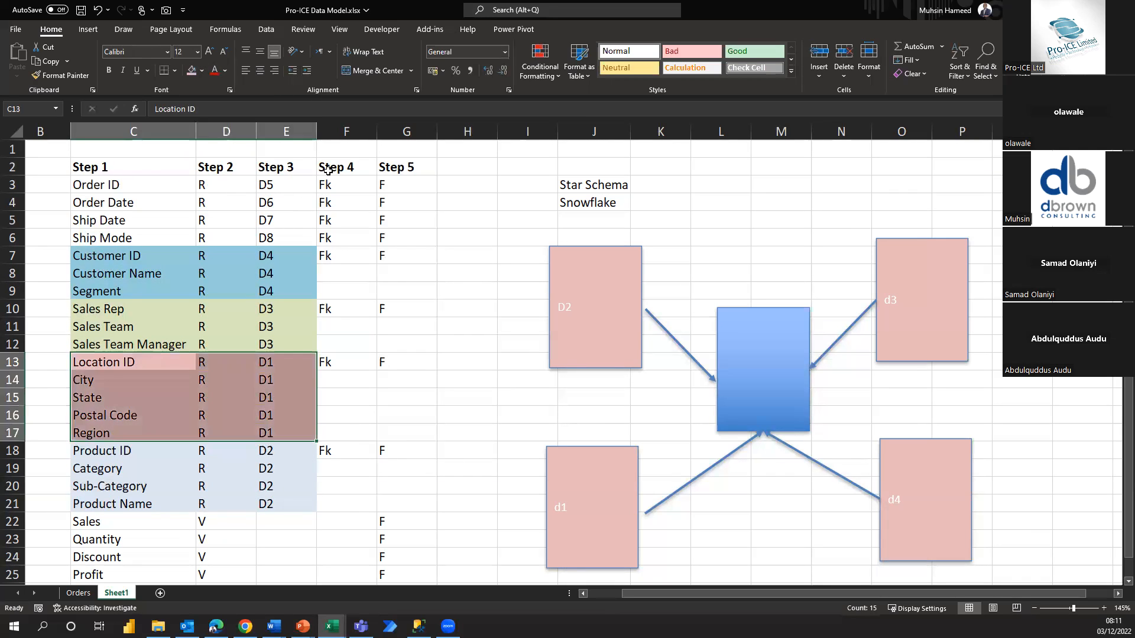
click(429, 329)
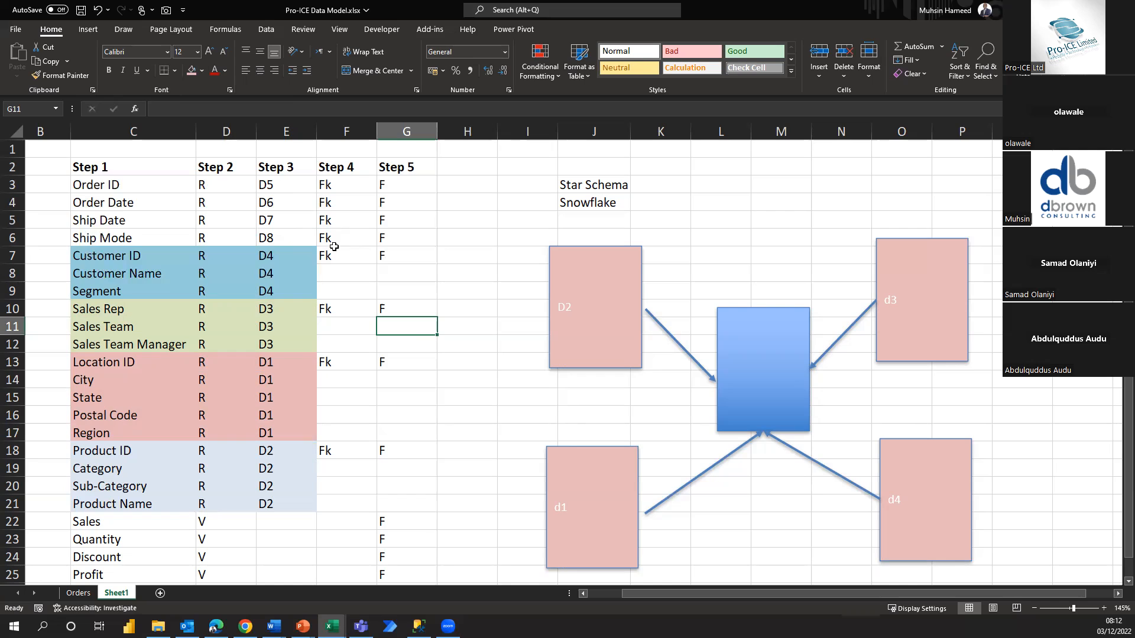
click(764, 366)
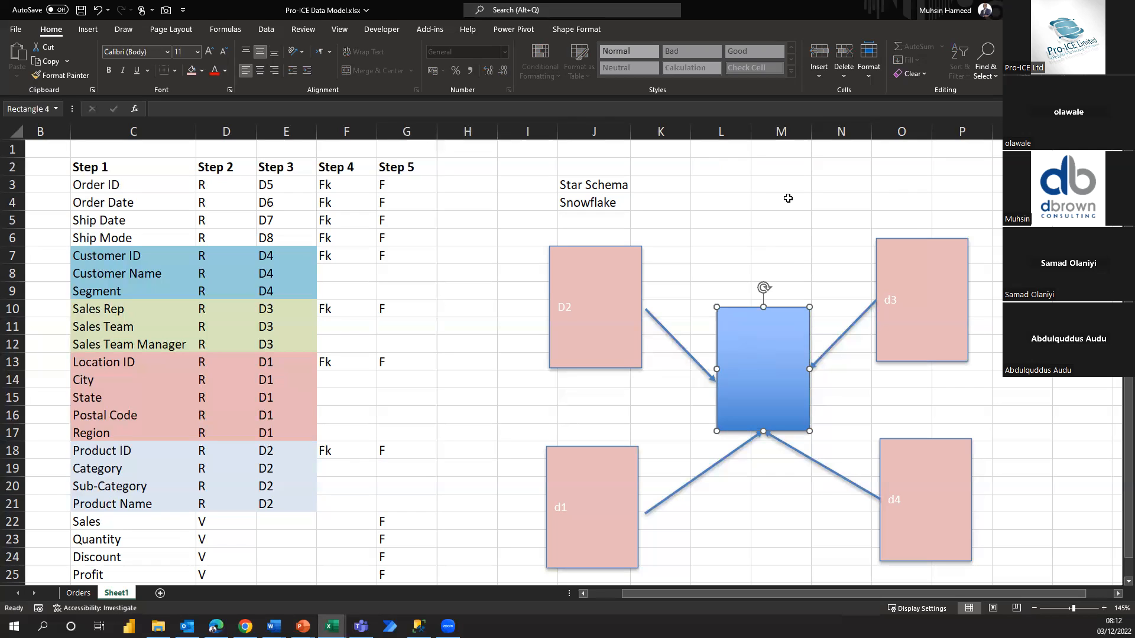
click(720, 201)
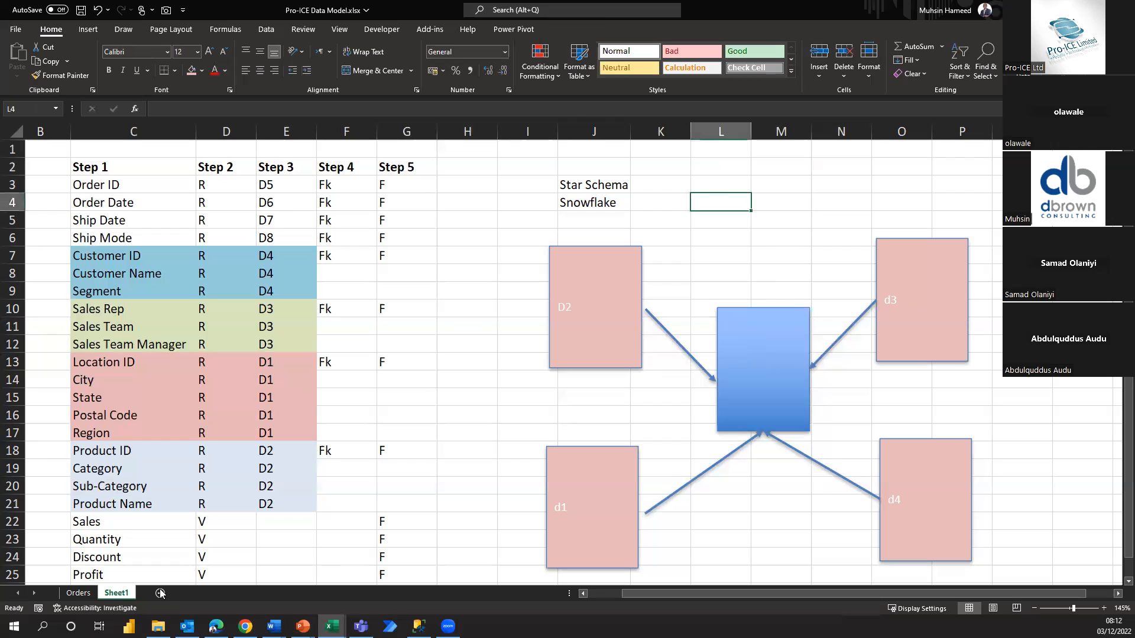
click(72, 593)
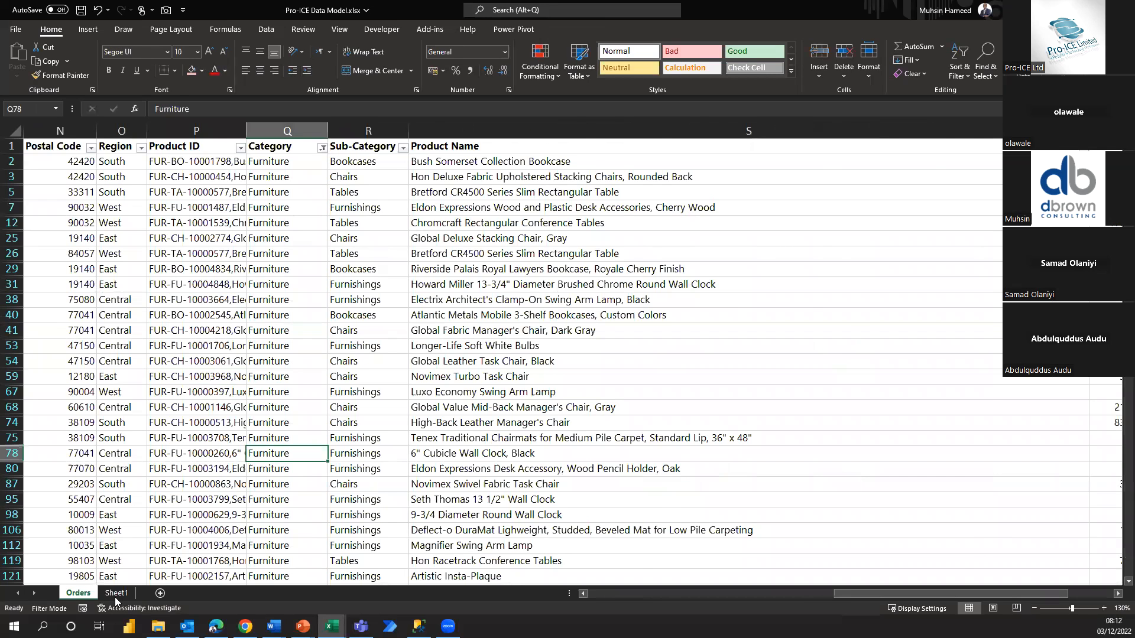
click(116, 594)
- Switch to Power BI Desktop, open the Pro-ICE Class.pbix report while discarding recovered files, and launch a second Power BI window
click(129, 627)
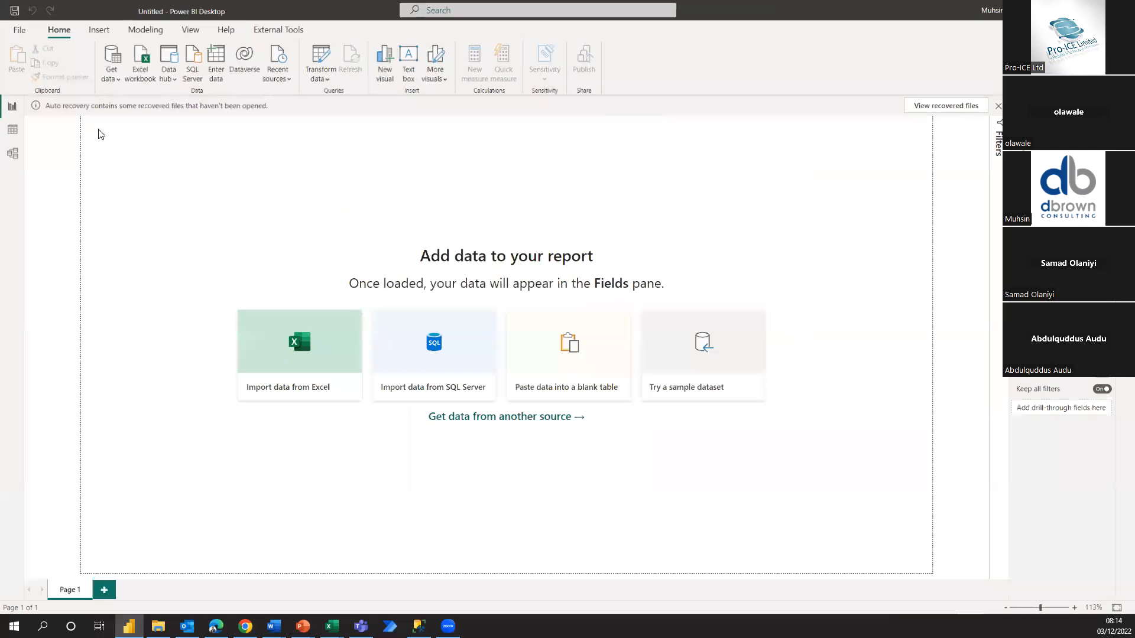
click(27, 29)
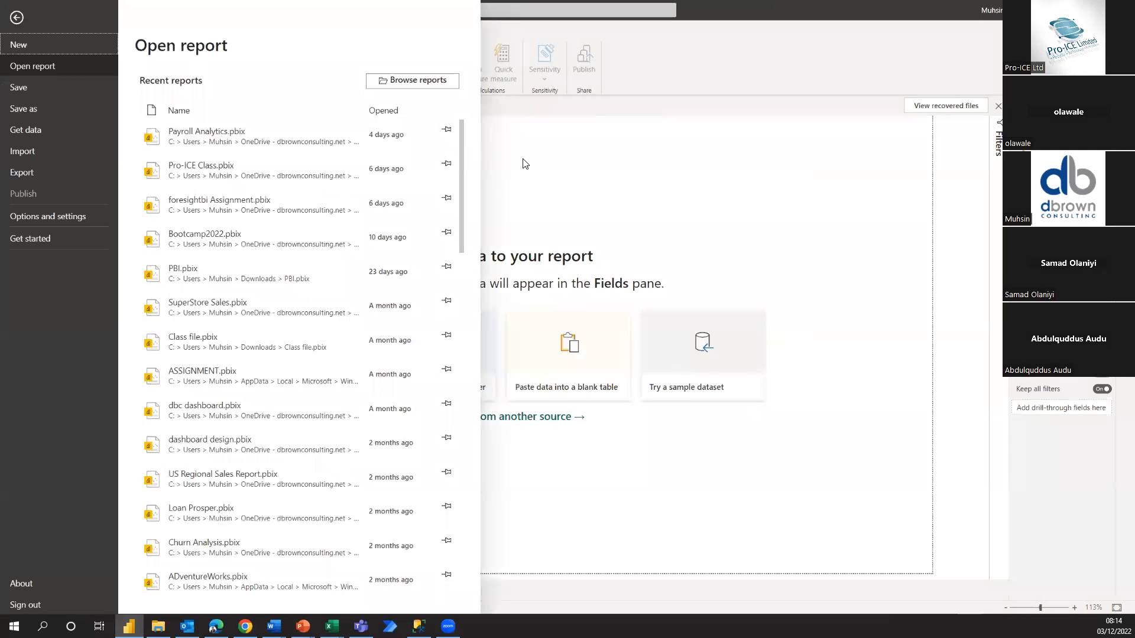
click(249, 178)
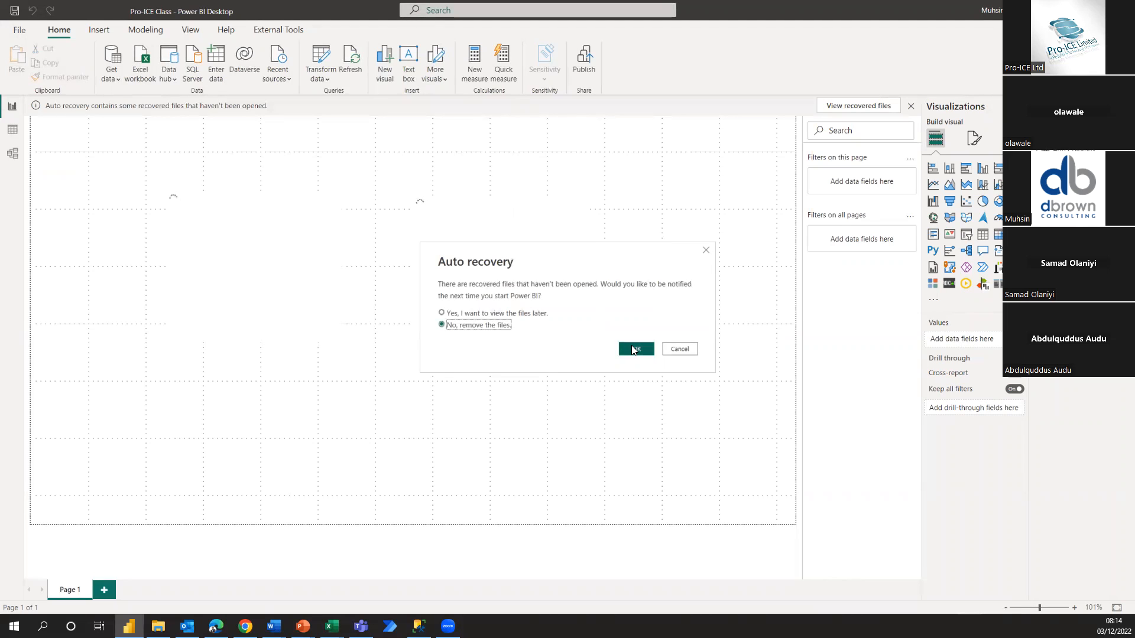
click(636, 348)
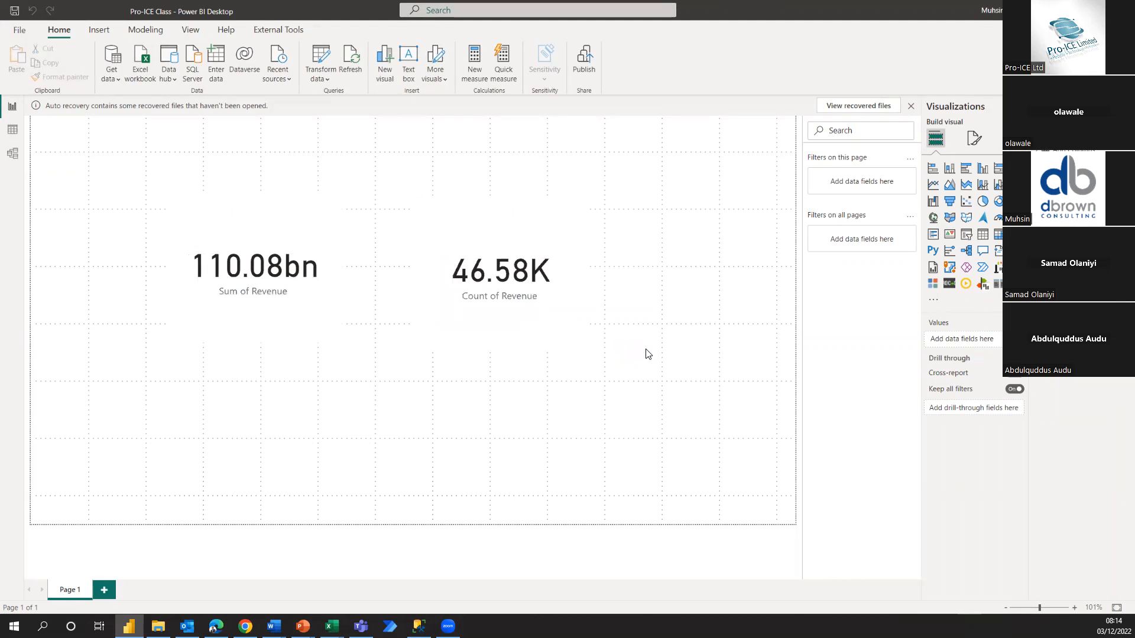
key(alt+Tab)
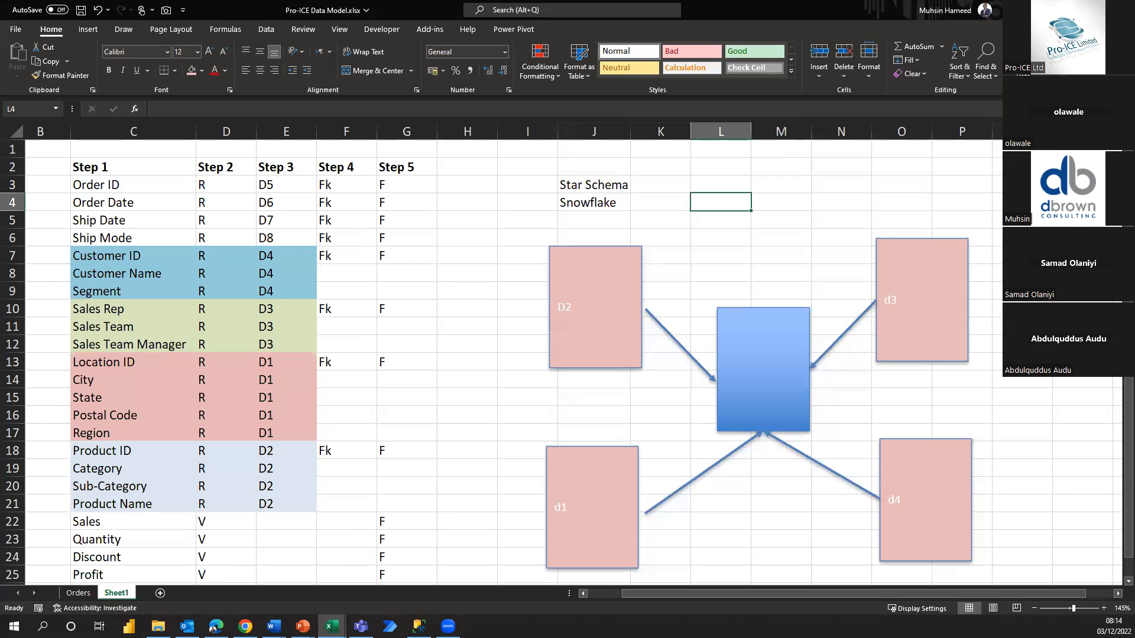
click(129, 626)
- Recolor the star schema rectangles in Excel to match their field groups: D2 light blue, d3 light green and d4 aqua
click(587, 342)
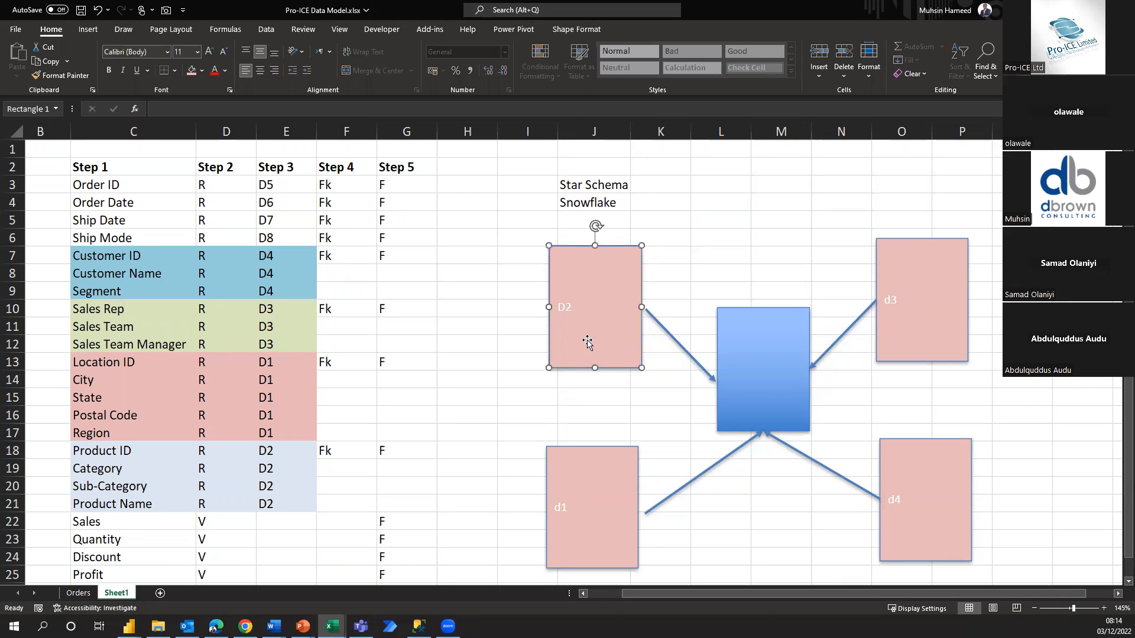
click(576, 29)
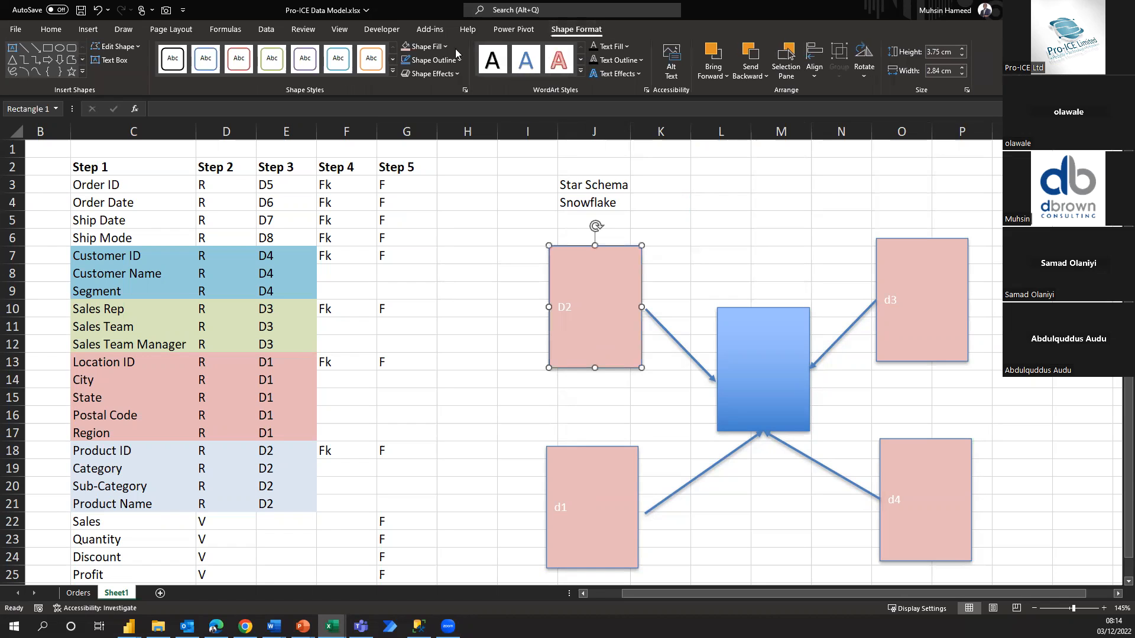
click(434, 47)
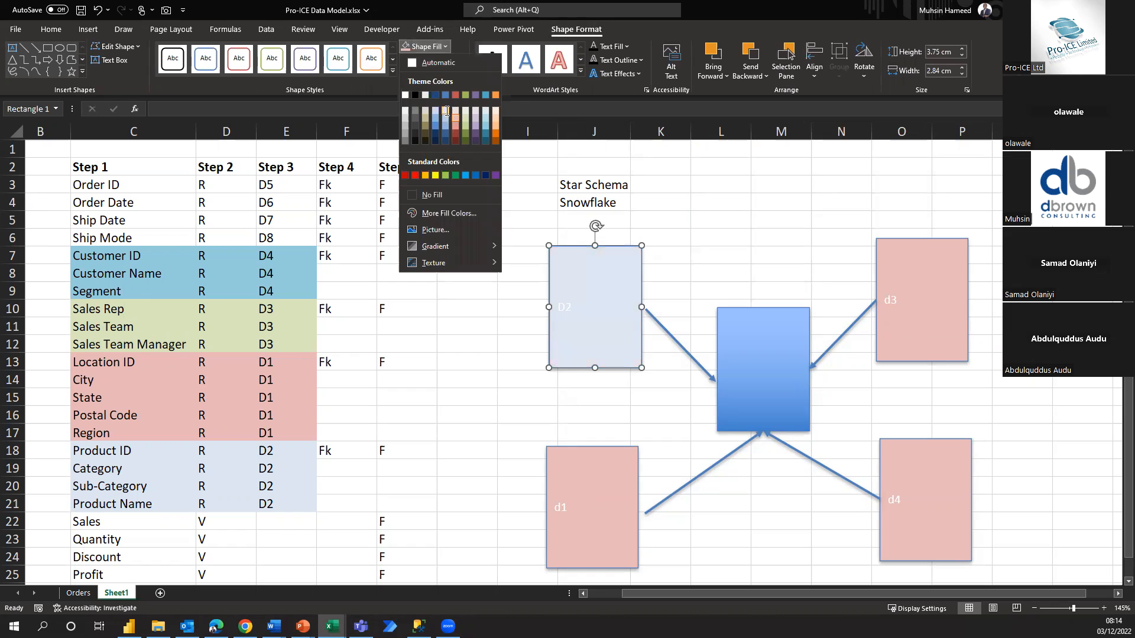
click(446, 111)
click(916, 268)
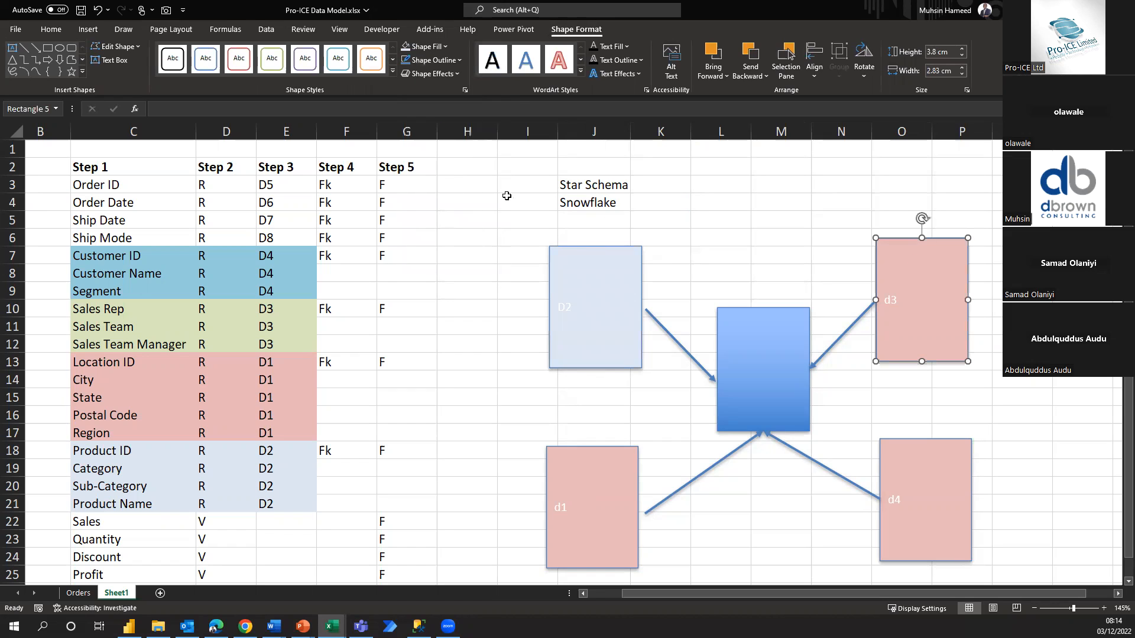
click(435, 51)
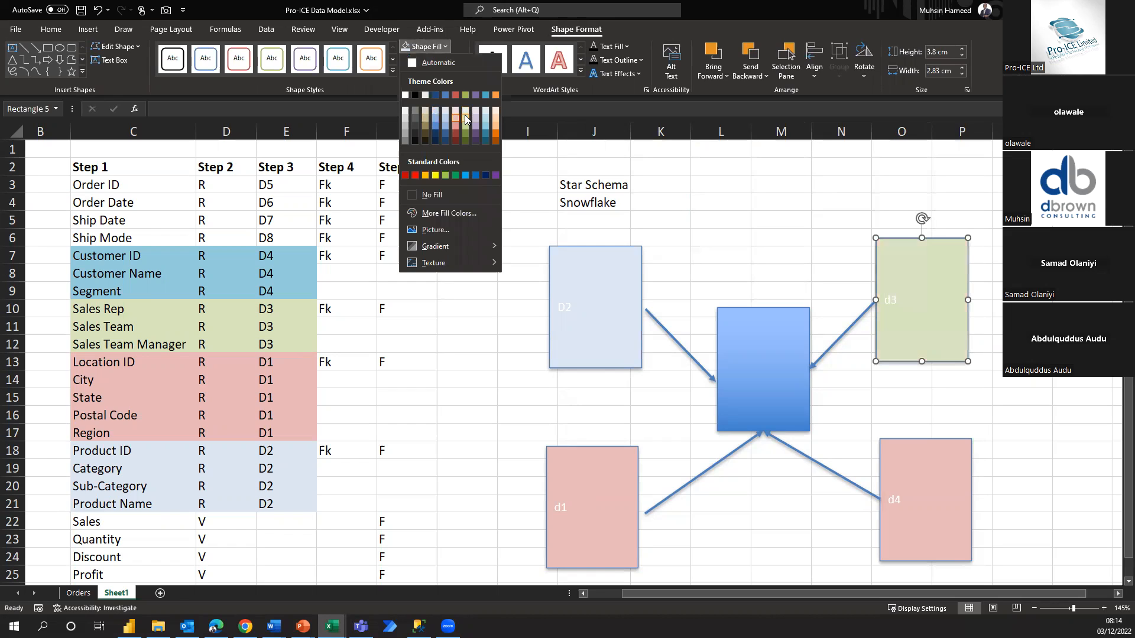
click(465, 119)
click(890, 467)
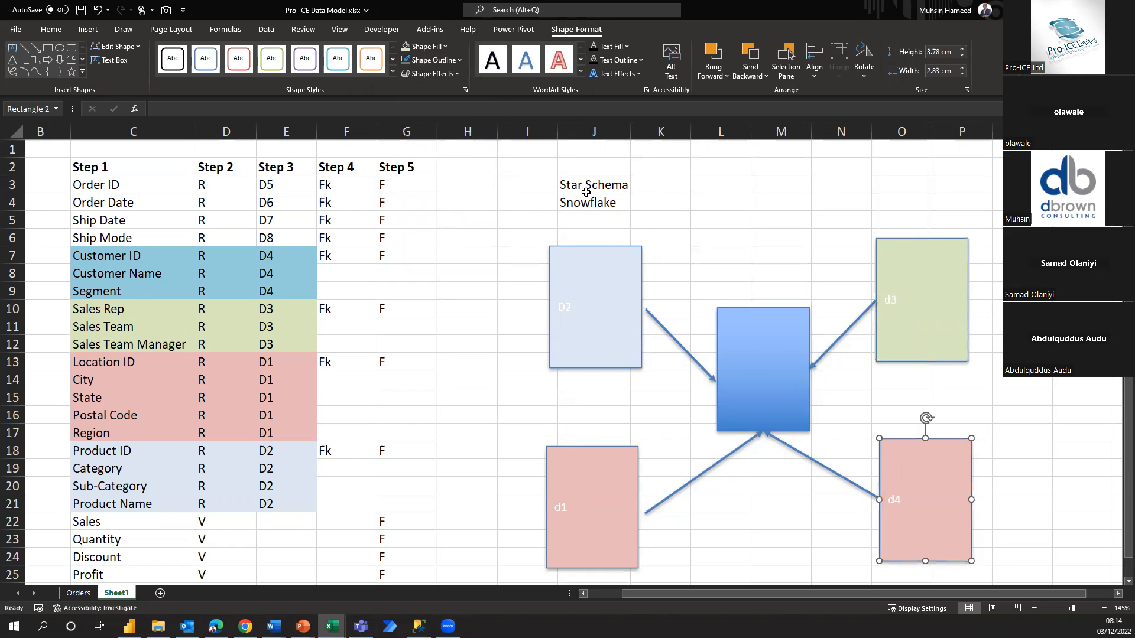
click(436, 49)
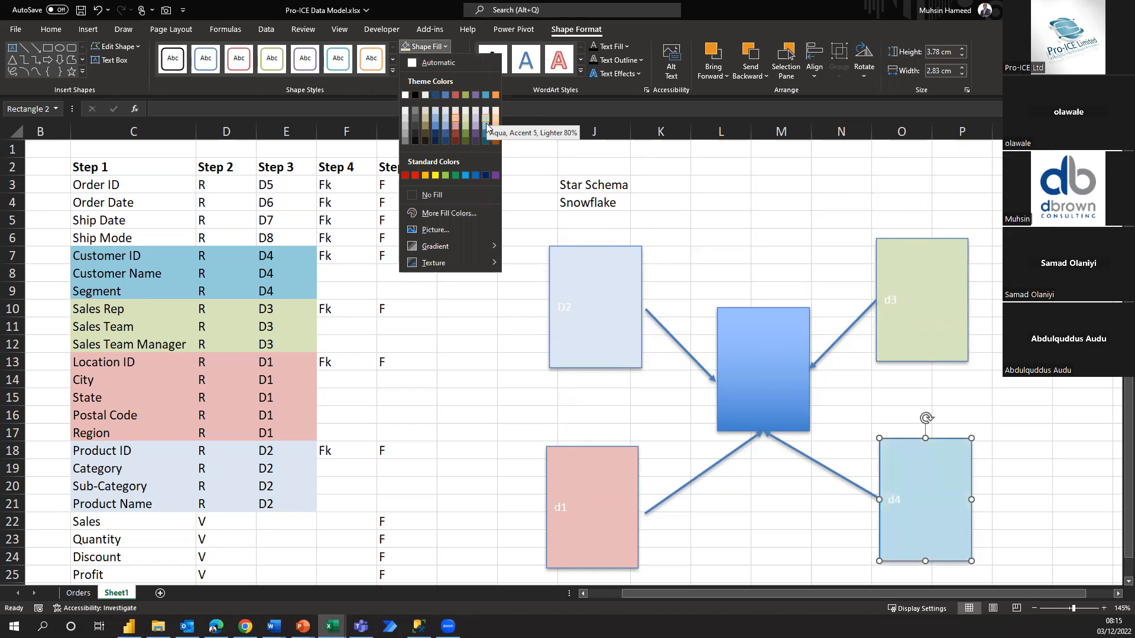
click(502, 323)
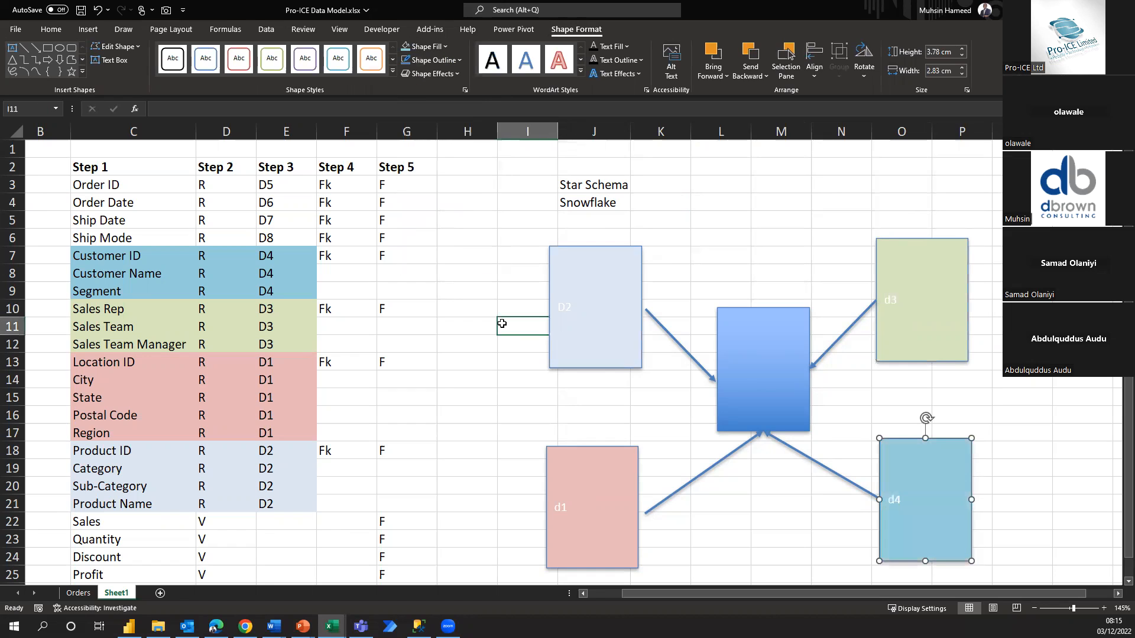
- Switch to the blank Power BI report and connect it to the Excel workbook SuperStoreData-210211-161158.xlsx from Downloads
click(128, 626)
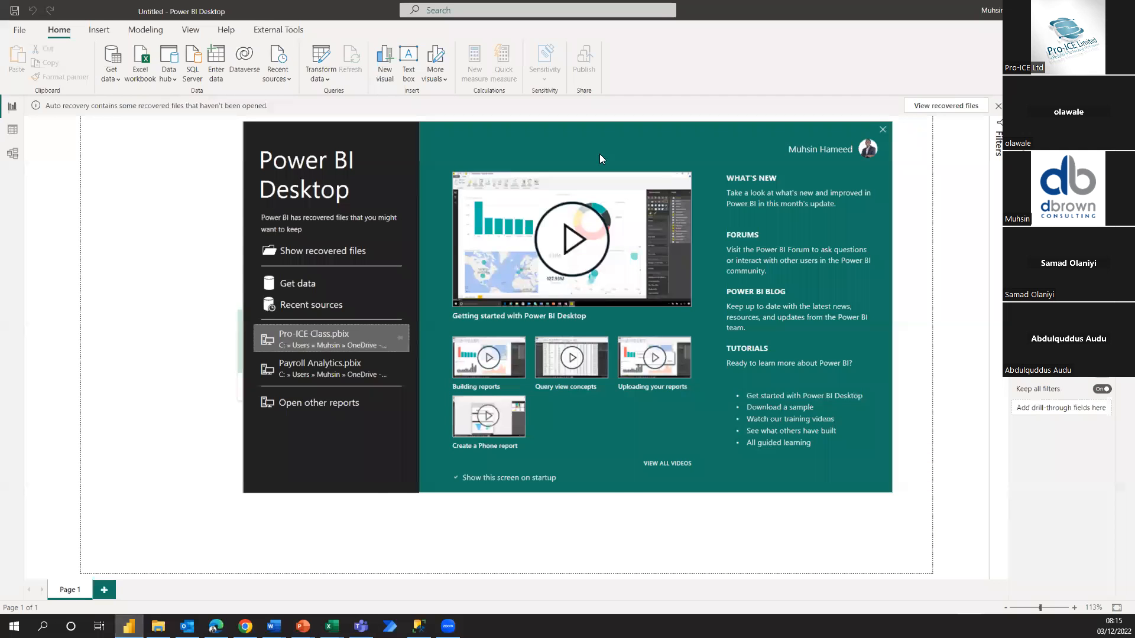
click(234, 52)
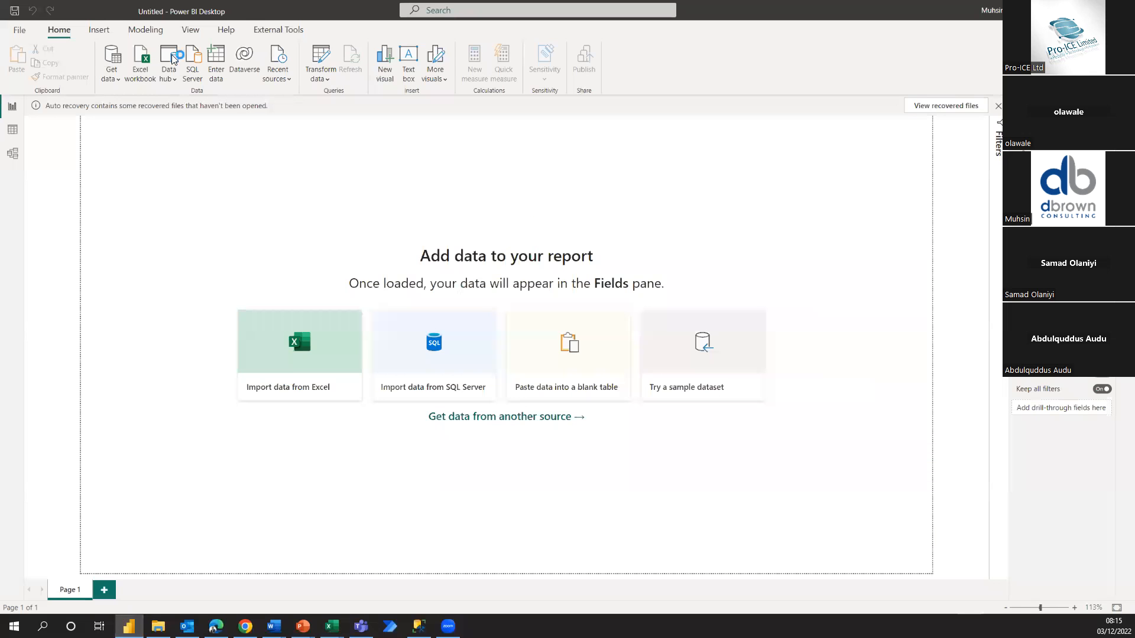
click(141, 58)
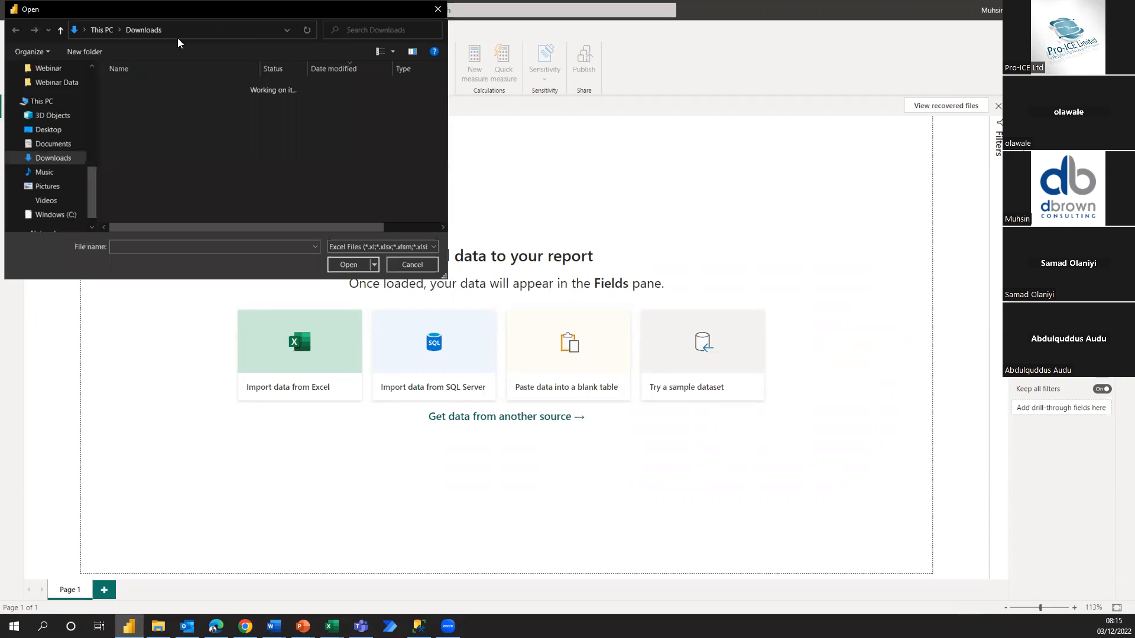
click(166, 246)
text(super)
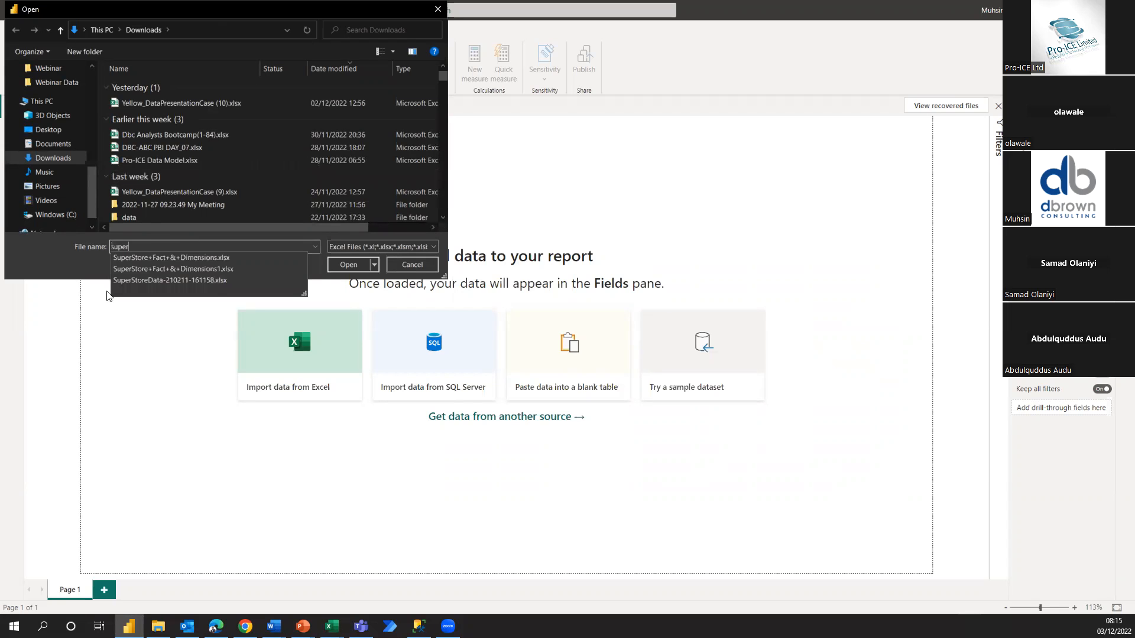
click(225, 279)
click(364, 267)
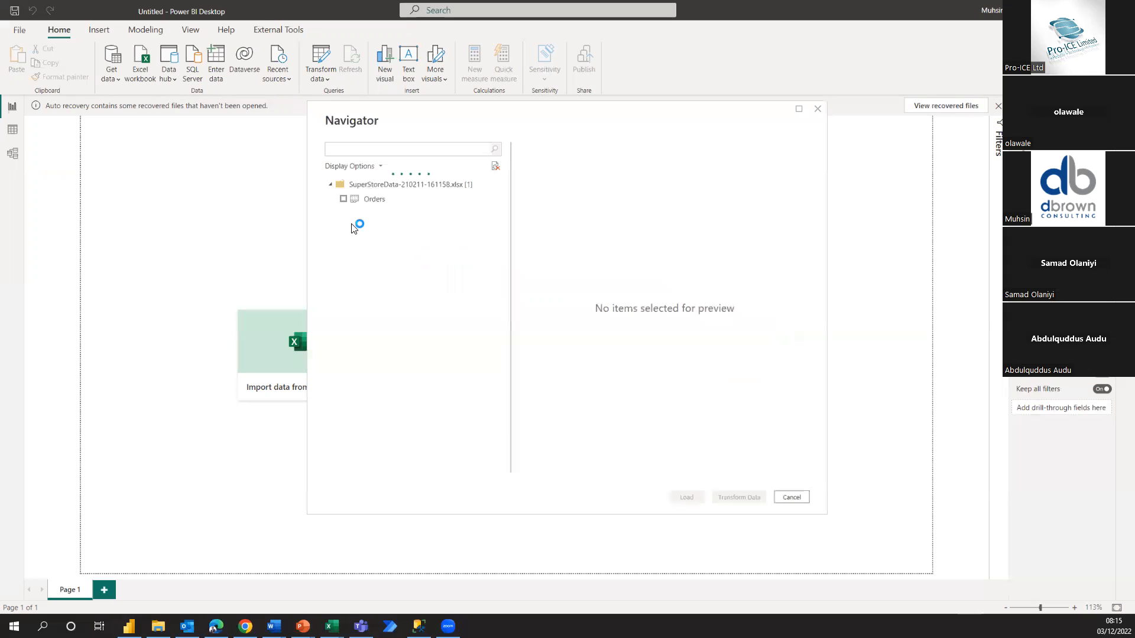
- Open the workbook's Orders table for transformation in Power Query Editor and select its Customer ID column
click(343, 200)
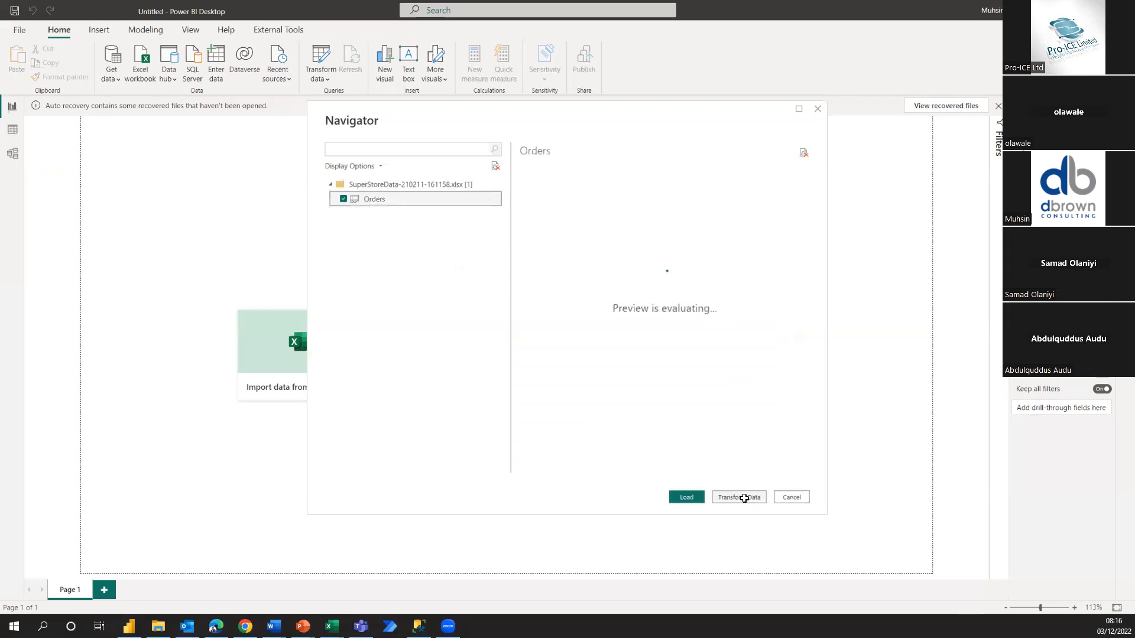
click(692, 495)
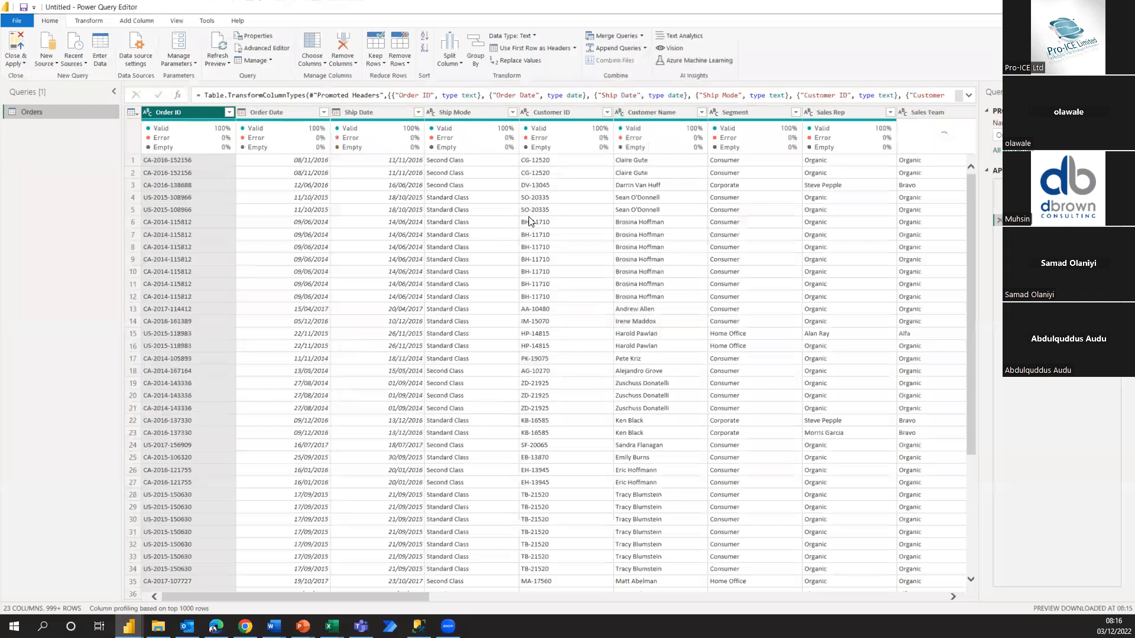
click(528, 221)
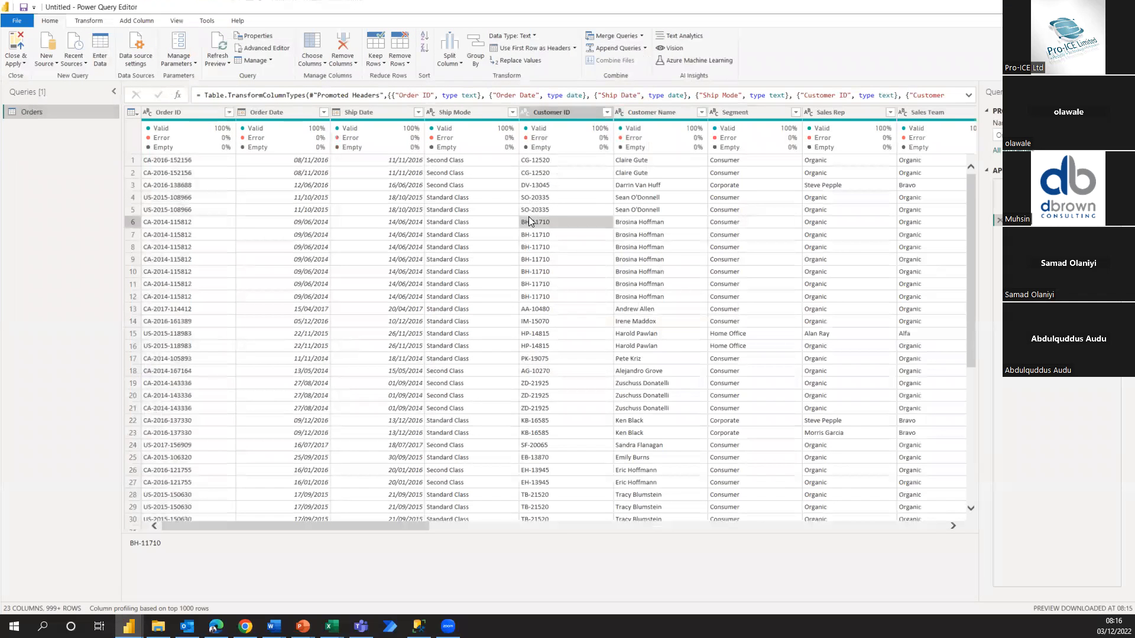
click(562, 113)
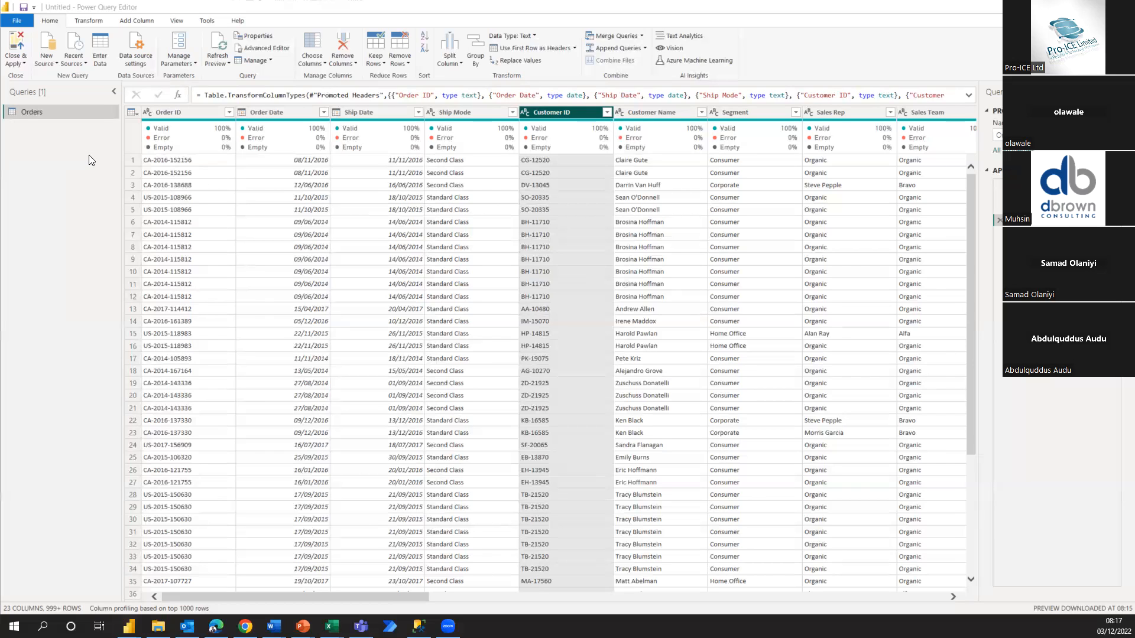
- Review the field groups and star schema in the Excel worksheet, and return to the Orders query in Power Query Editor
key(alt+Tab)
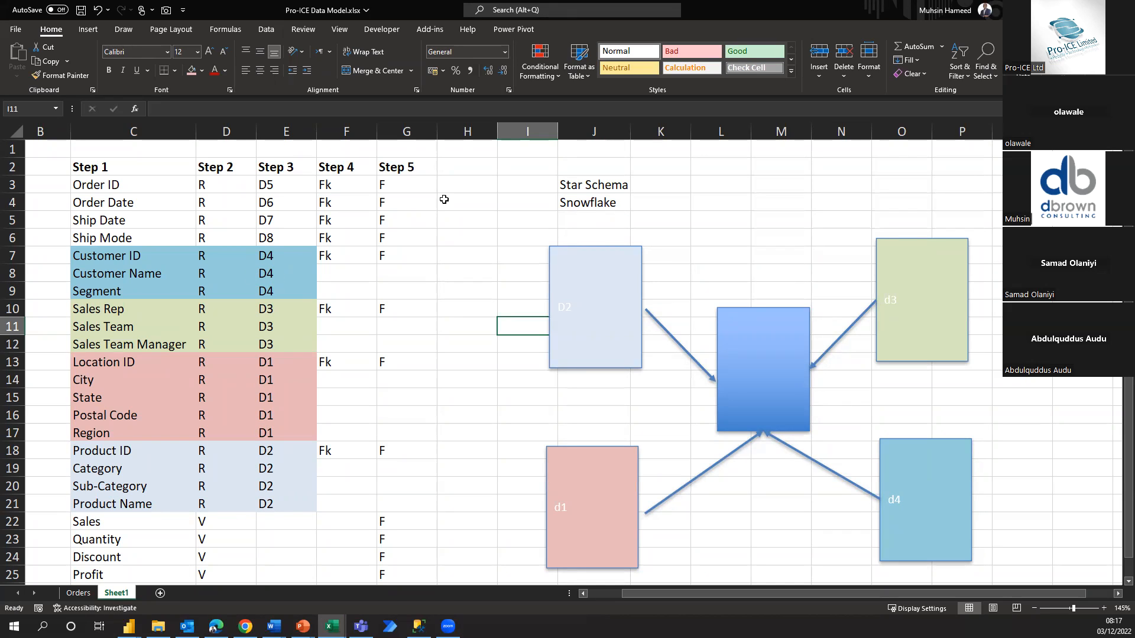
click(754, 368)
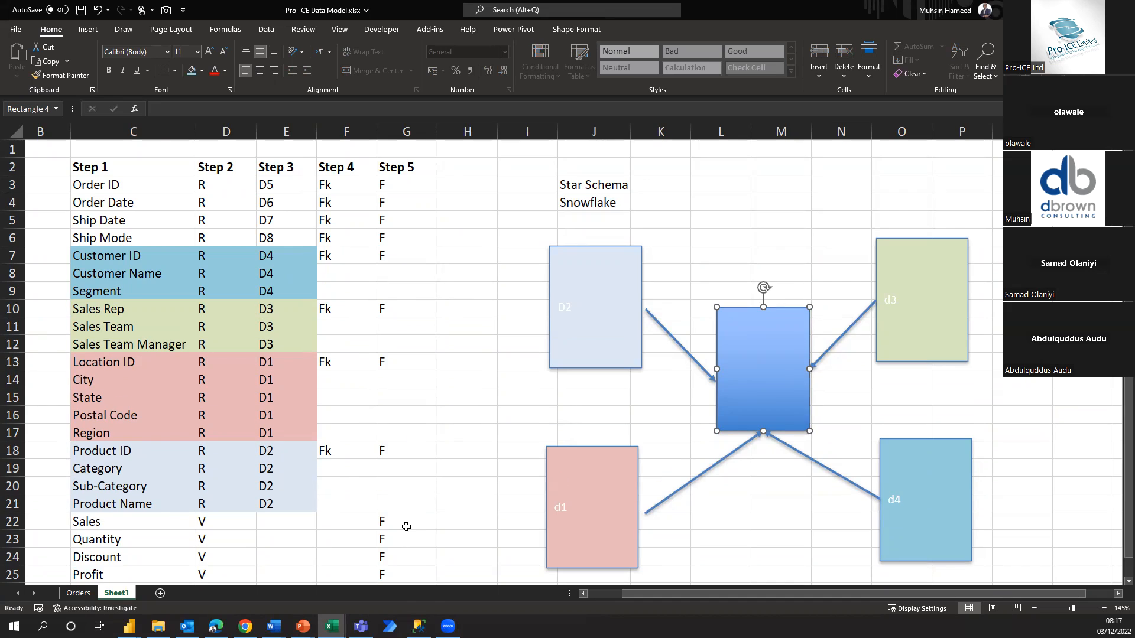
scroll(406, 527, down, 5)
scroll(406, 526, up, 6)
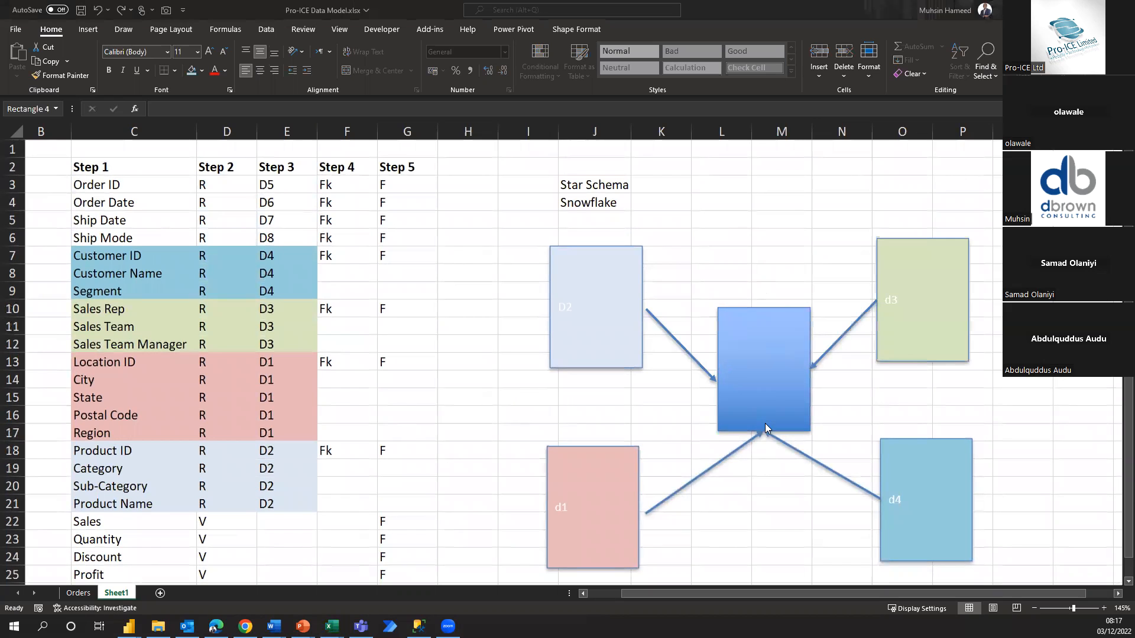
key(alt+Tab)
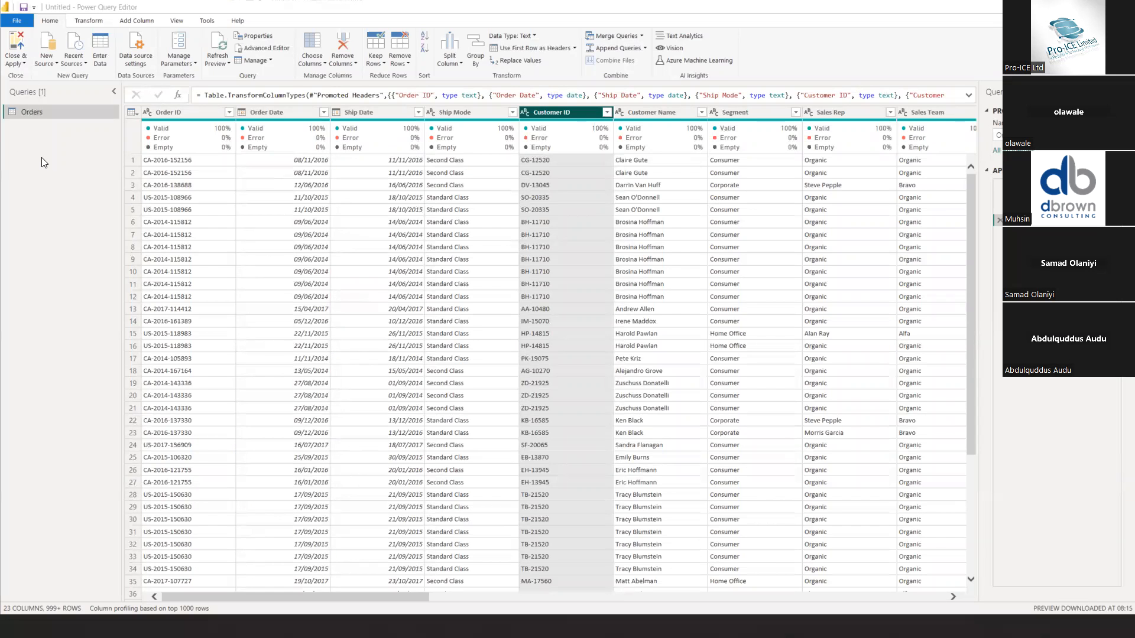
click(39, 113)
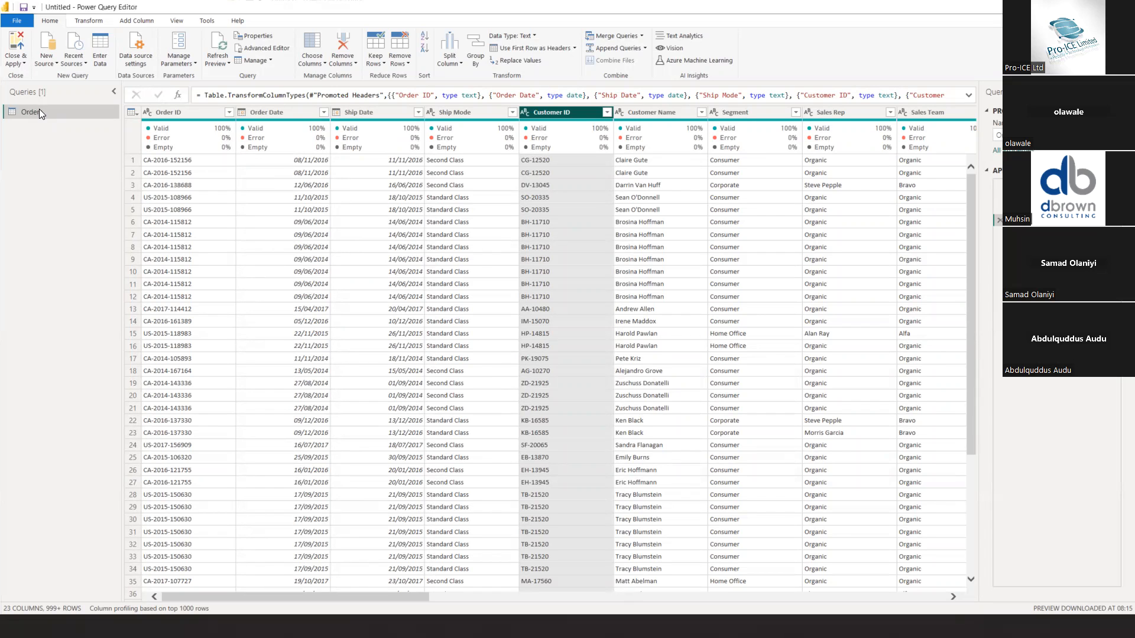
- Duplicate the Orders query four times so that there are five copies for the dimension and fact tables
right_click(39, 113)
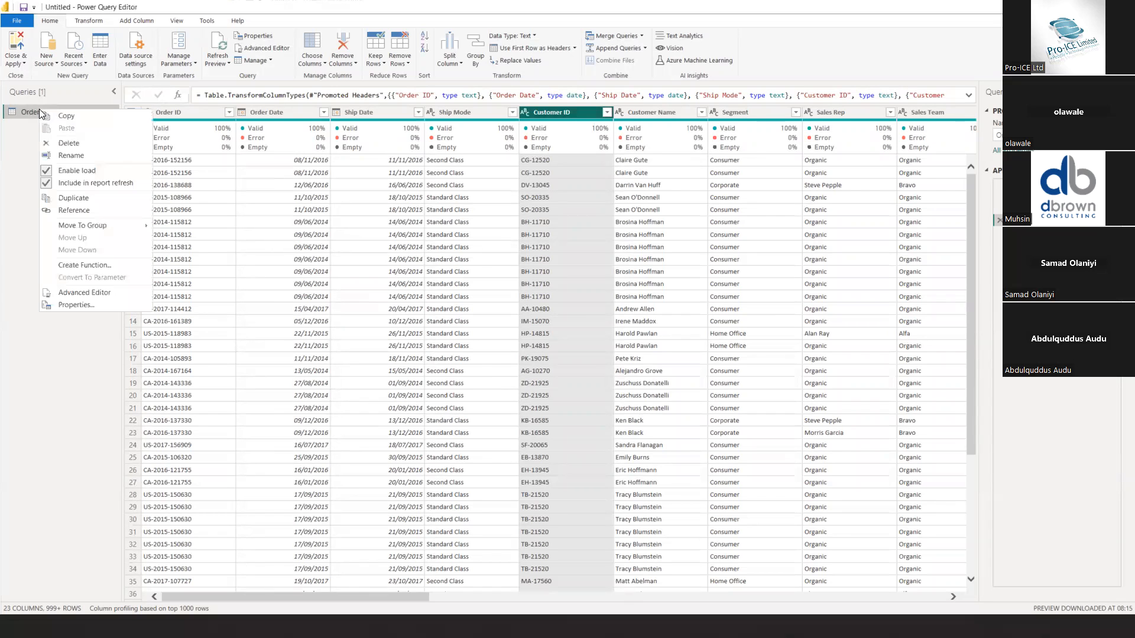
click(63, 197)
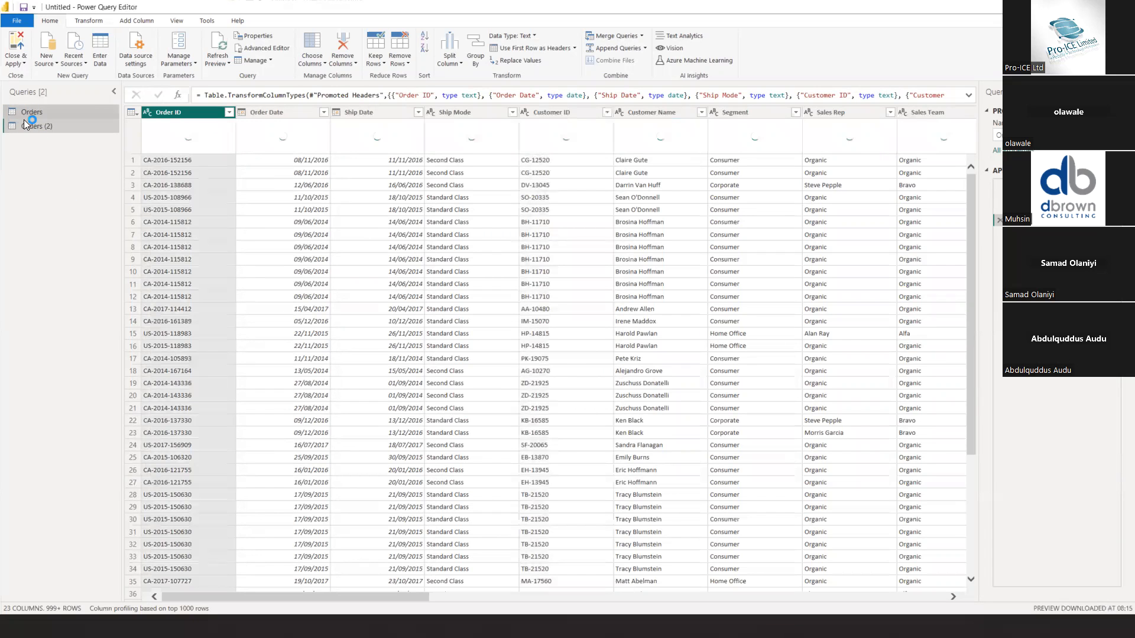
right_click(23, 121)
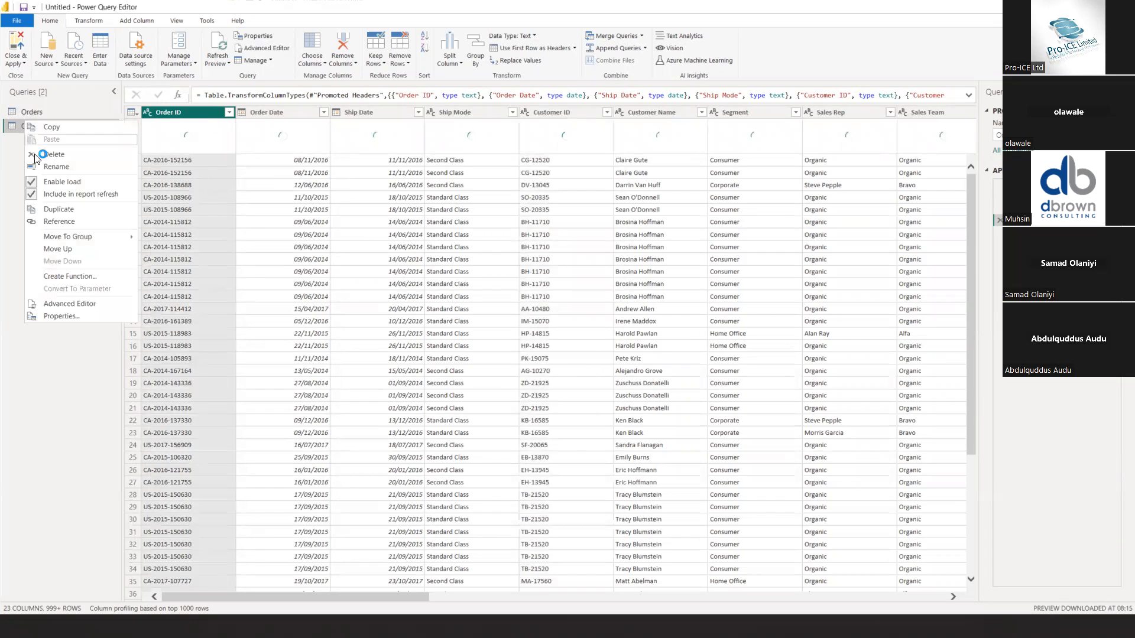
click(63, 208)
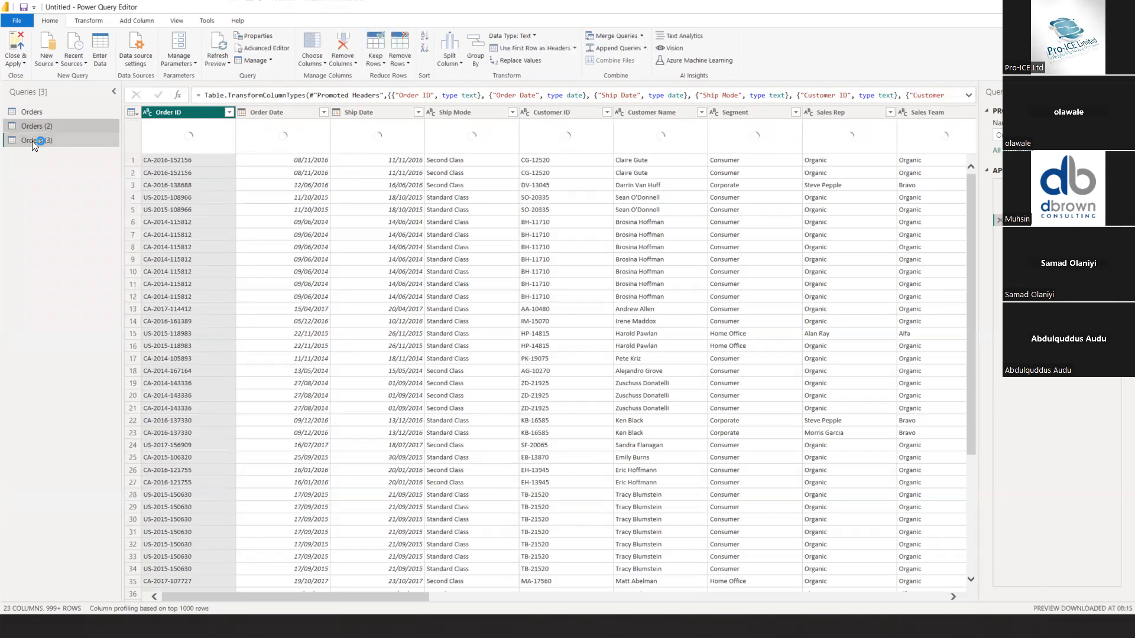
right_click(32, 140)
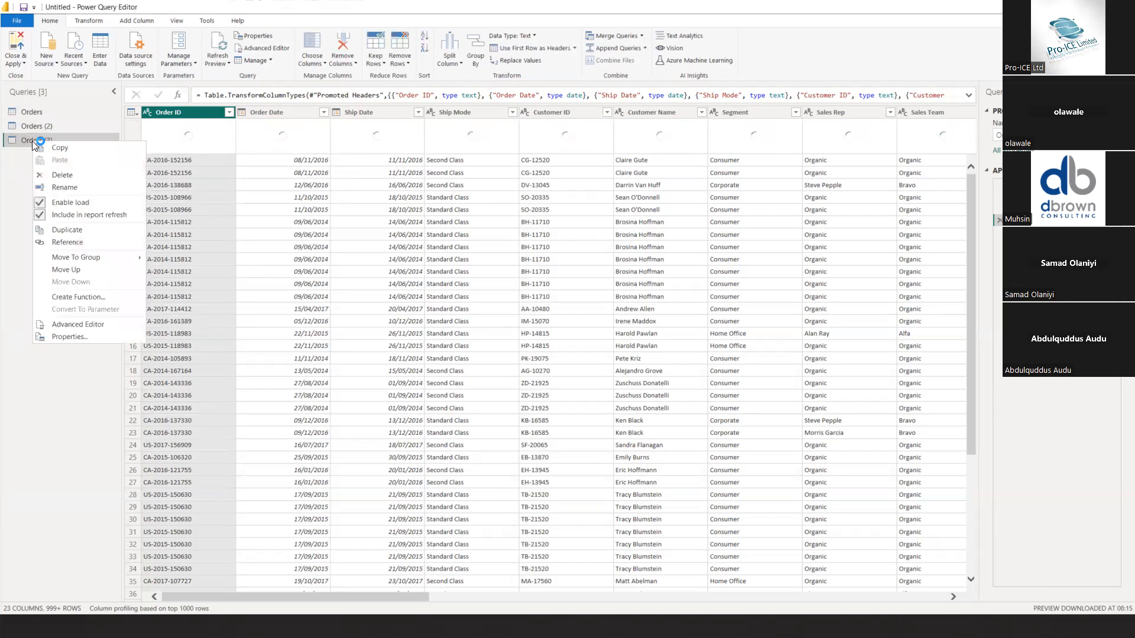
click(51, 226)
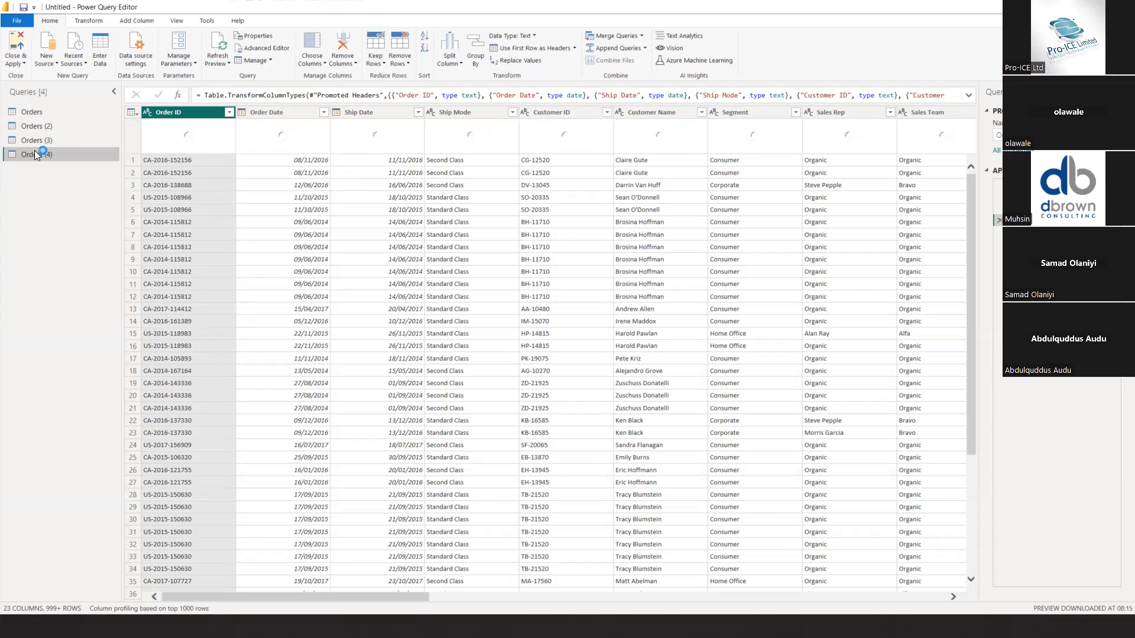
right_click(36, 153)
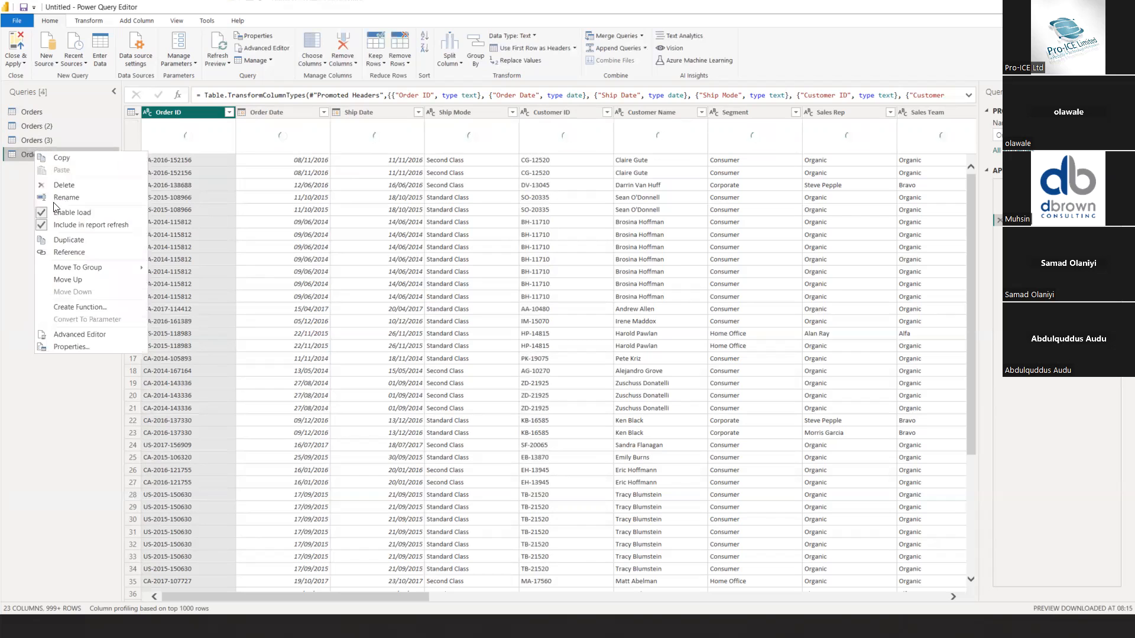
click(83, 240)
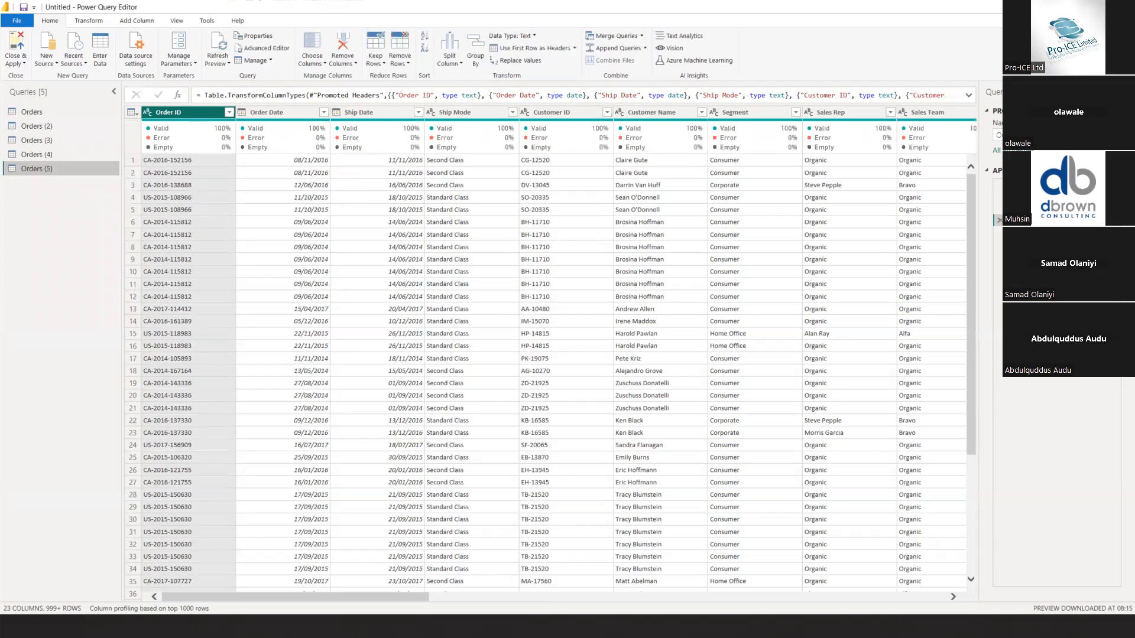
- Check the D1 location field group against the star schema in the Excel worksheet, and return to Power Query Editor
key(alt+Tab)
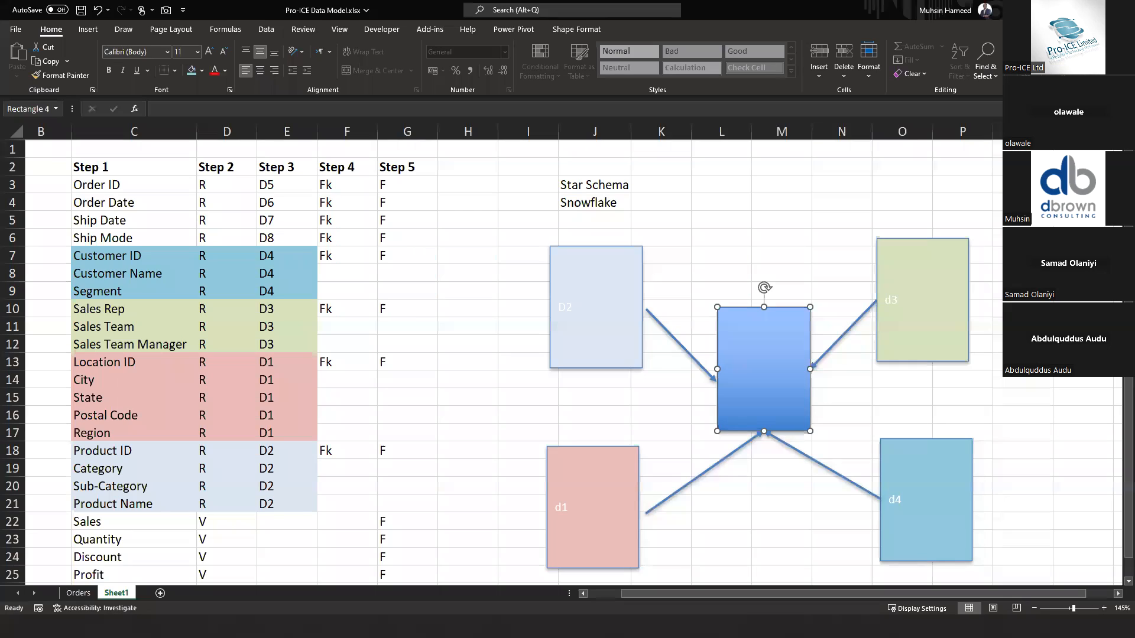
key(alt+Tab)
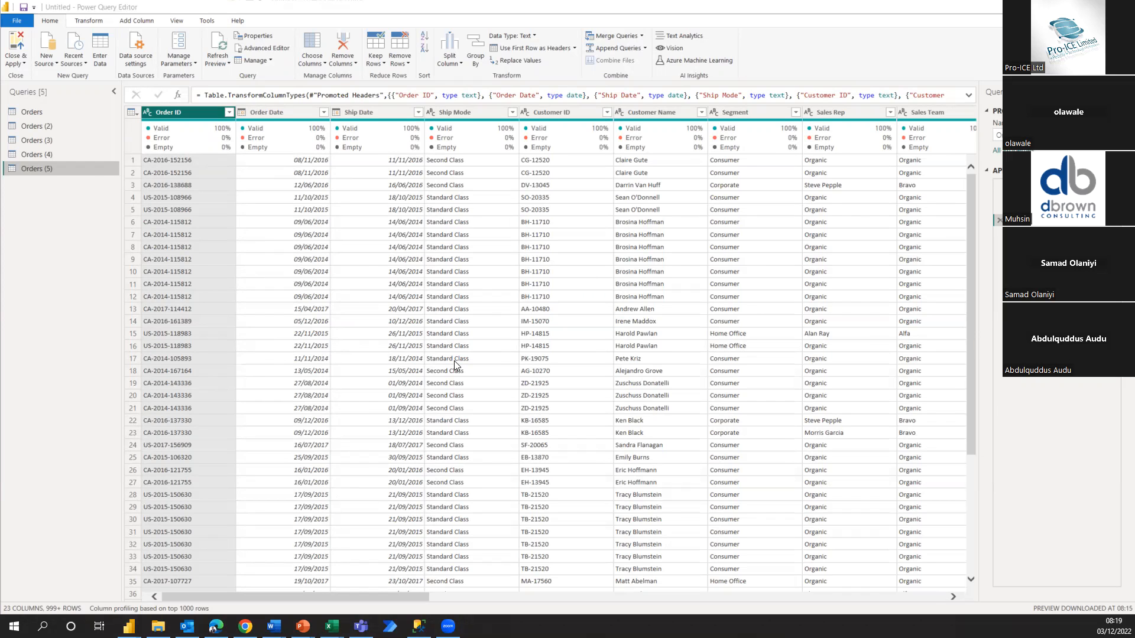
key(alt+Tab)
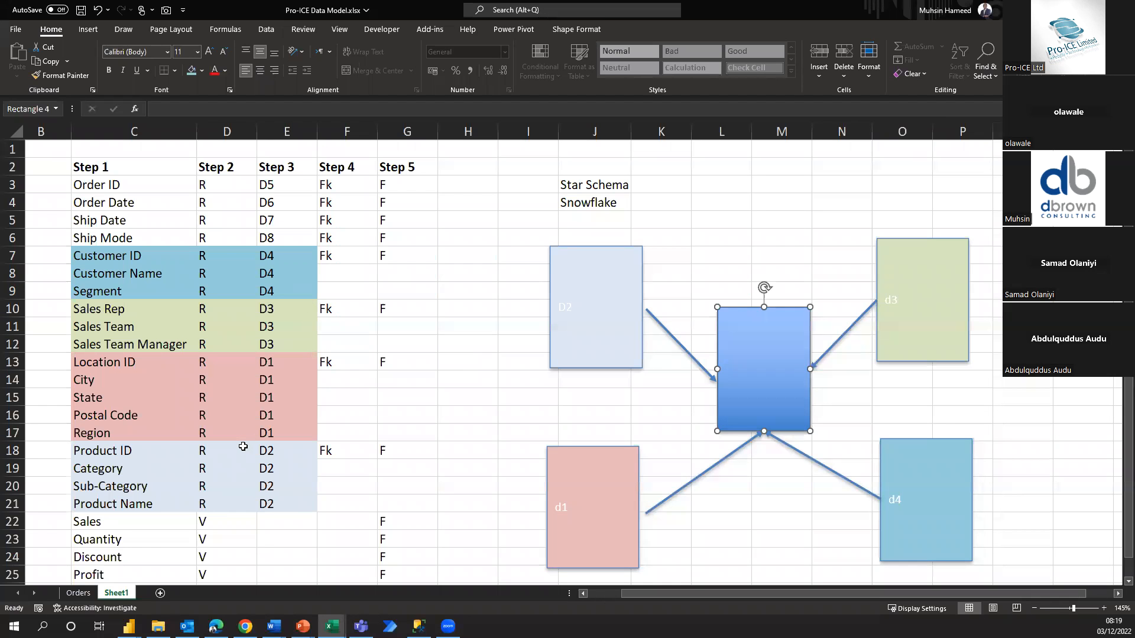
click(144, 362)
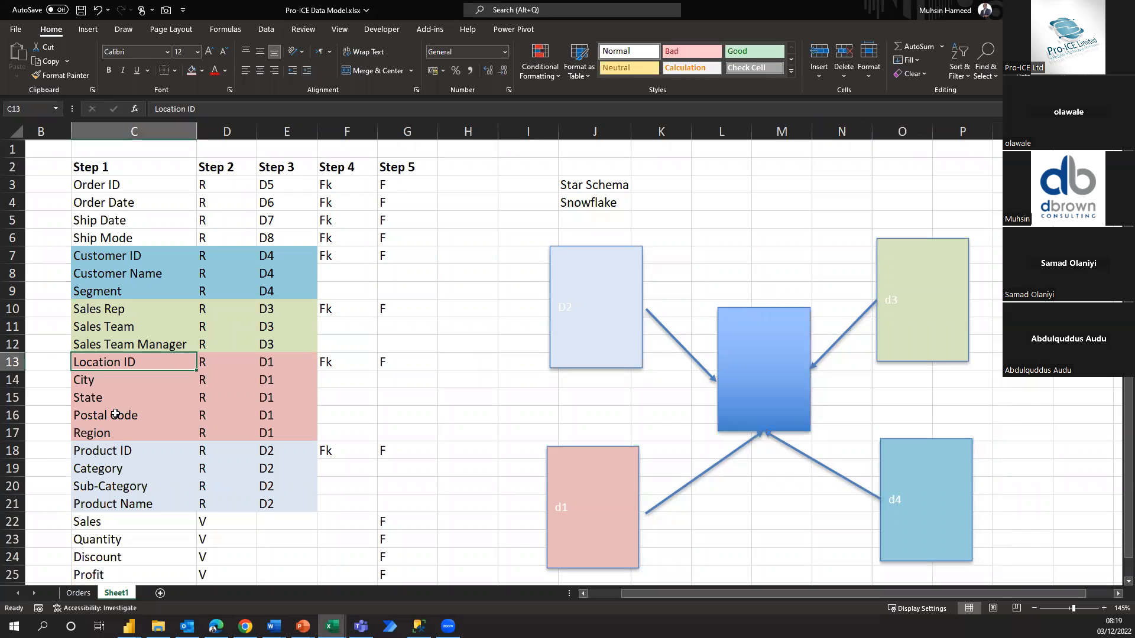
key(alt+Tab)
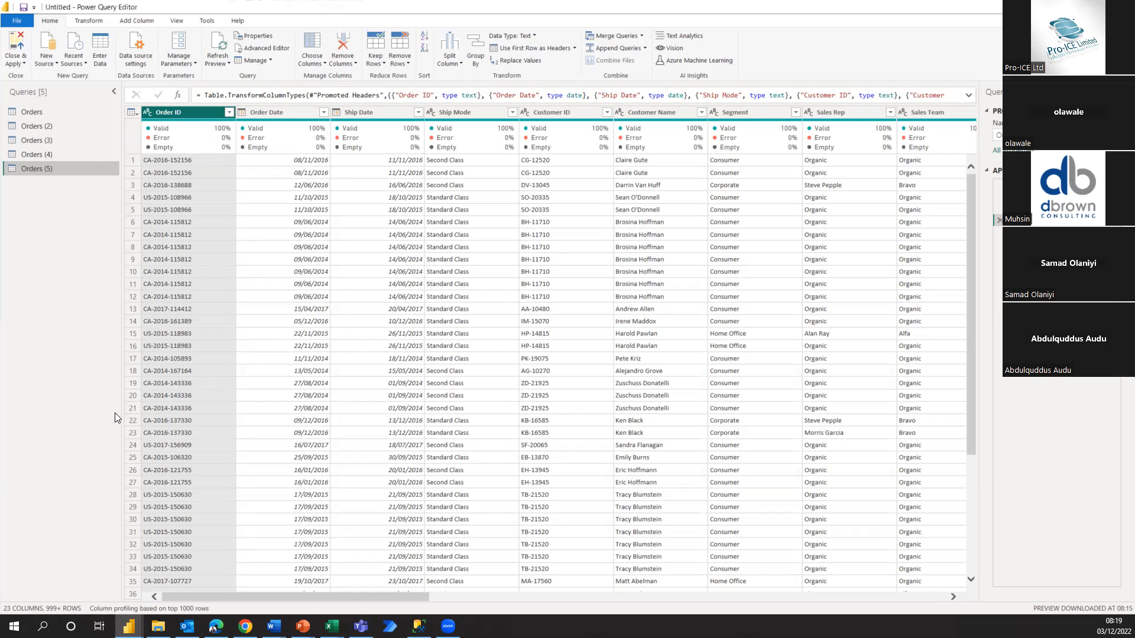
- Try removing the Order ID column from the original Orders query, and delete that applied step
click(65, 113)
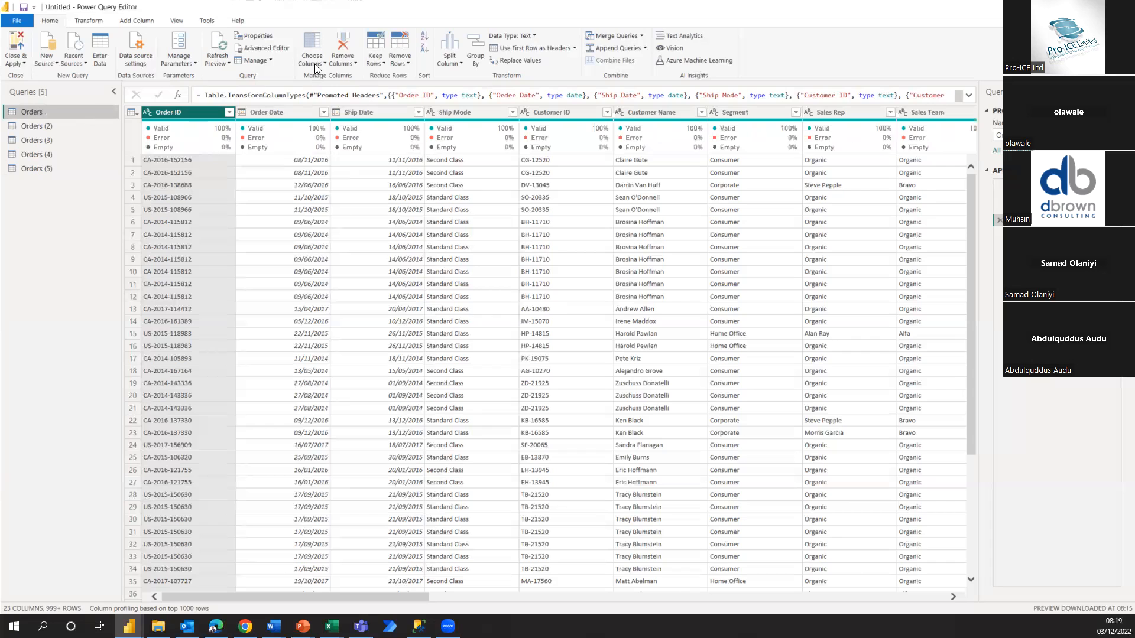
click(345, 51)
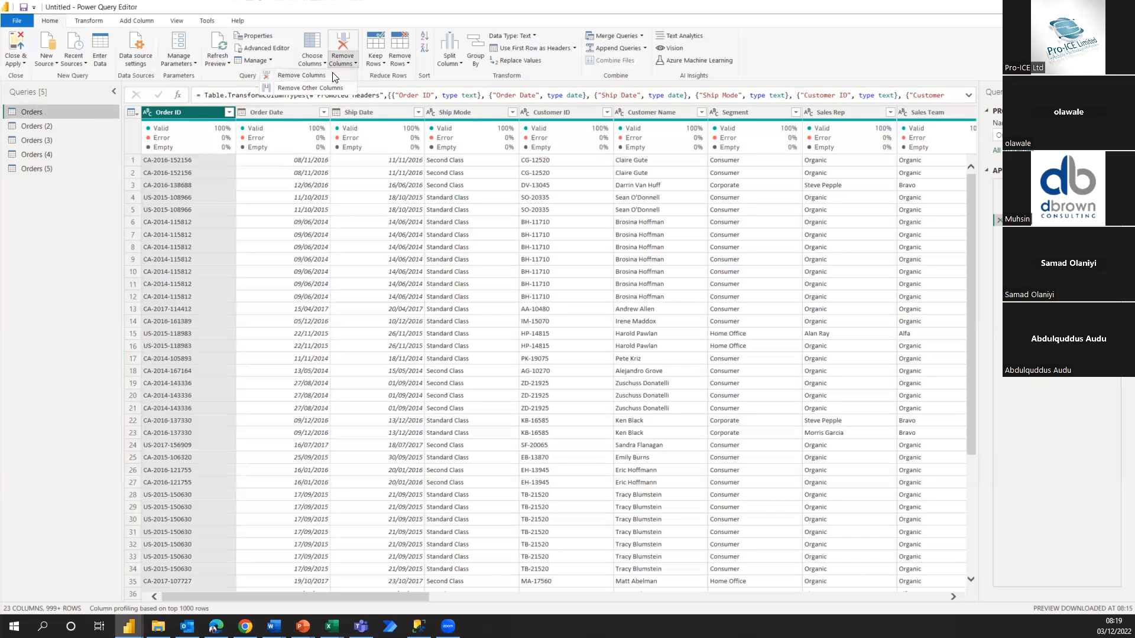
click(332, 73)
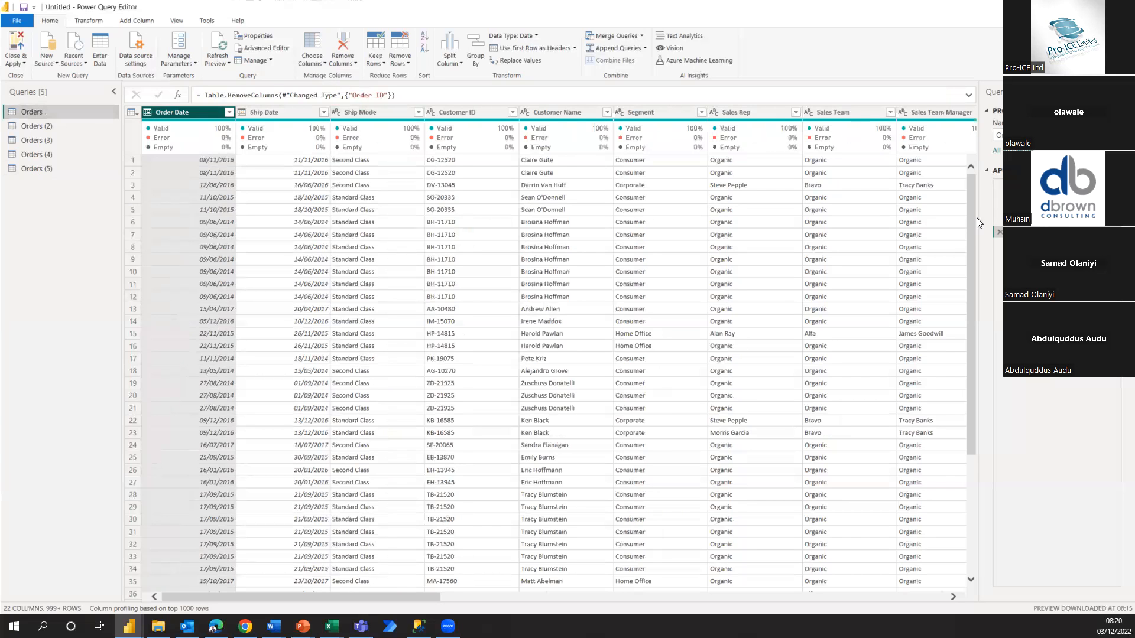
click(999, 232)
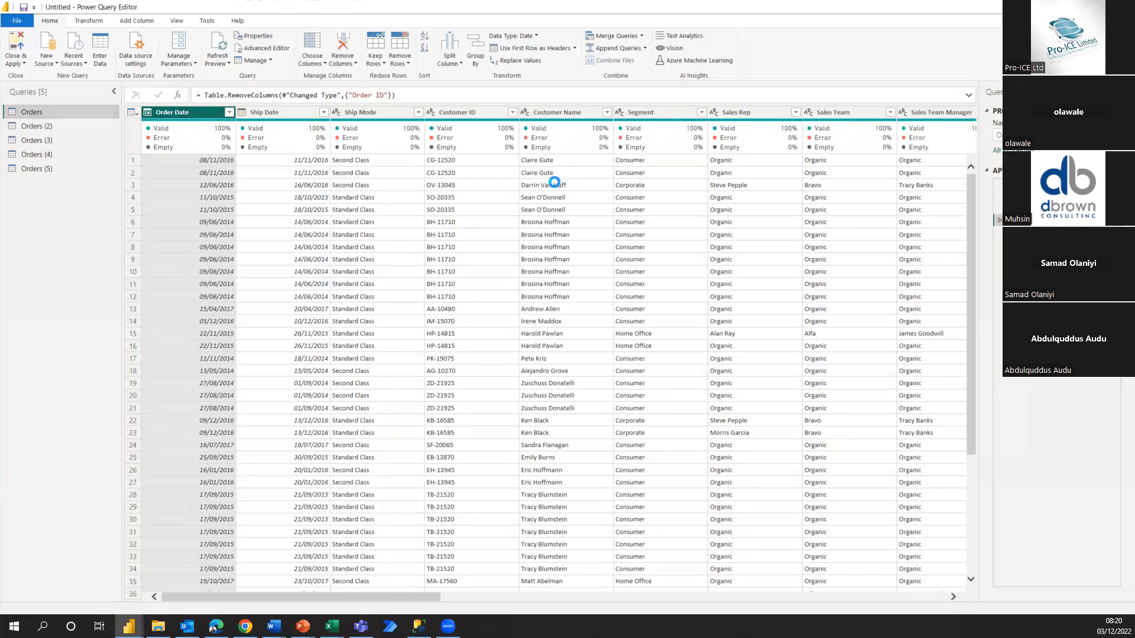
click(343, 61)
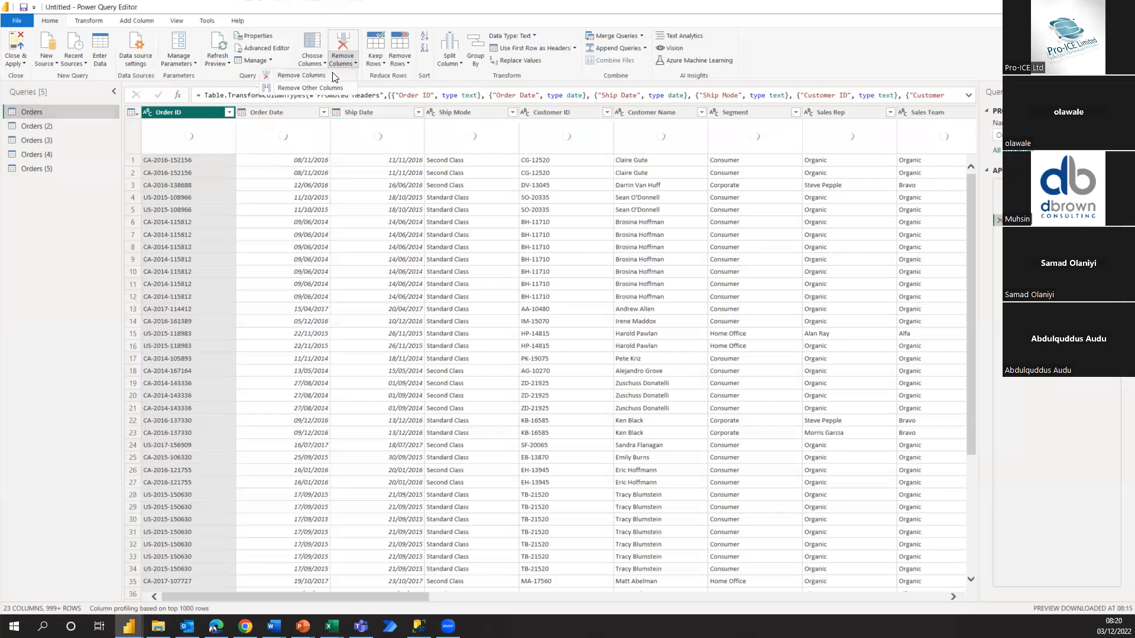
- Keep only the Location ID, City, State, Postal Code and Region columns in the Orders query using Choose Columns
click(313, 46)
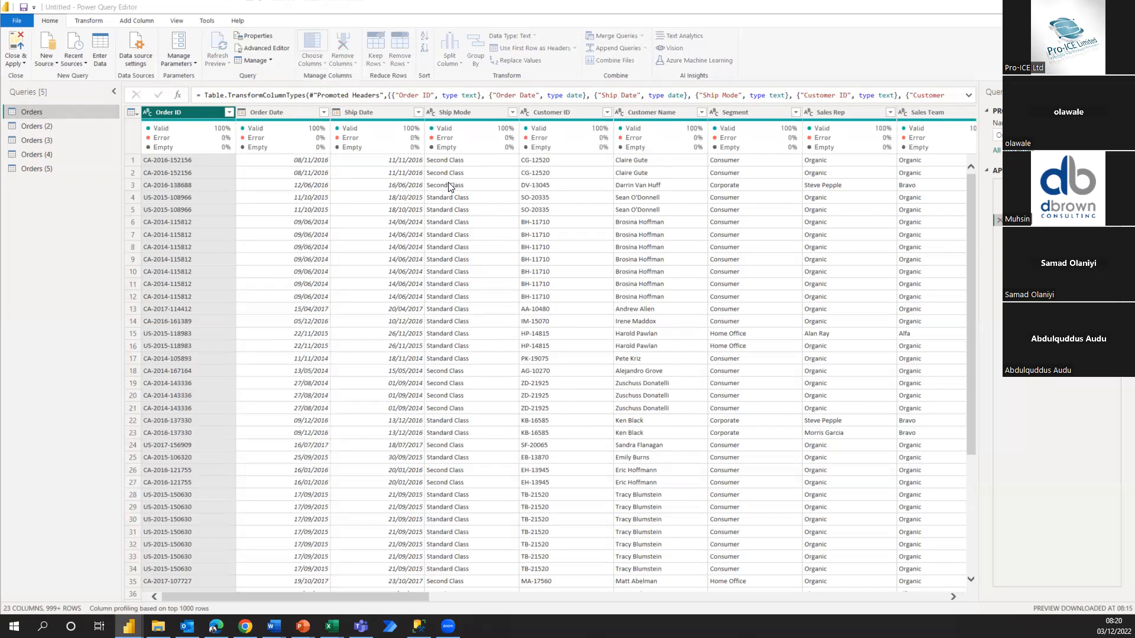
click(515, 203)
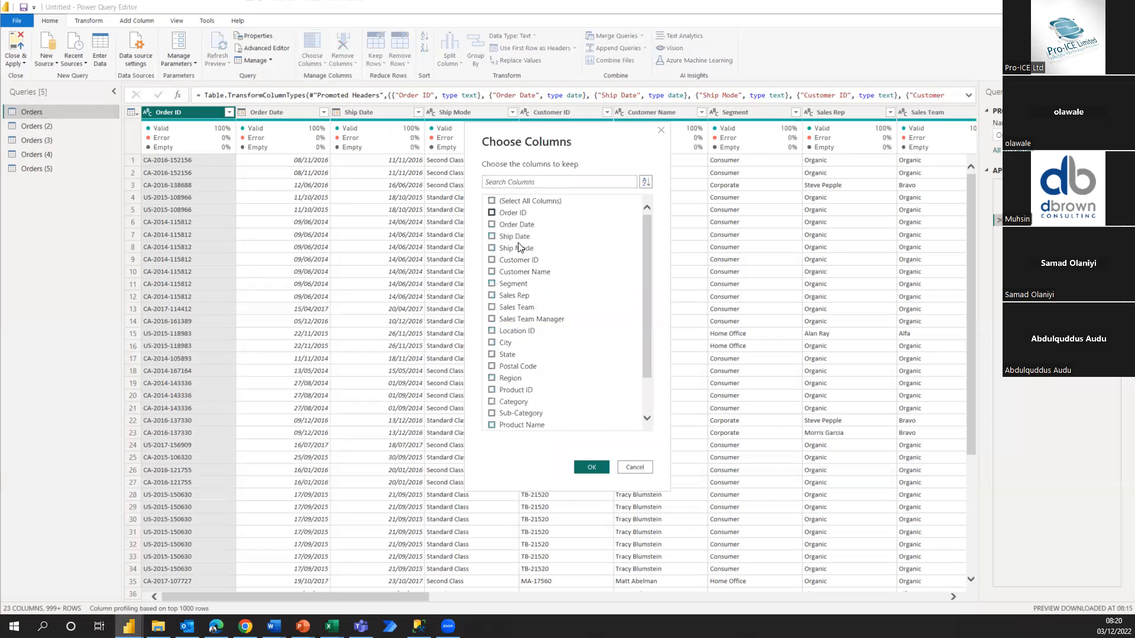
click(525, 333)
click(509, 343)
click(508, 355)
click(510, 367)
click(510, 378)
click(587, 466)
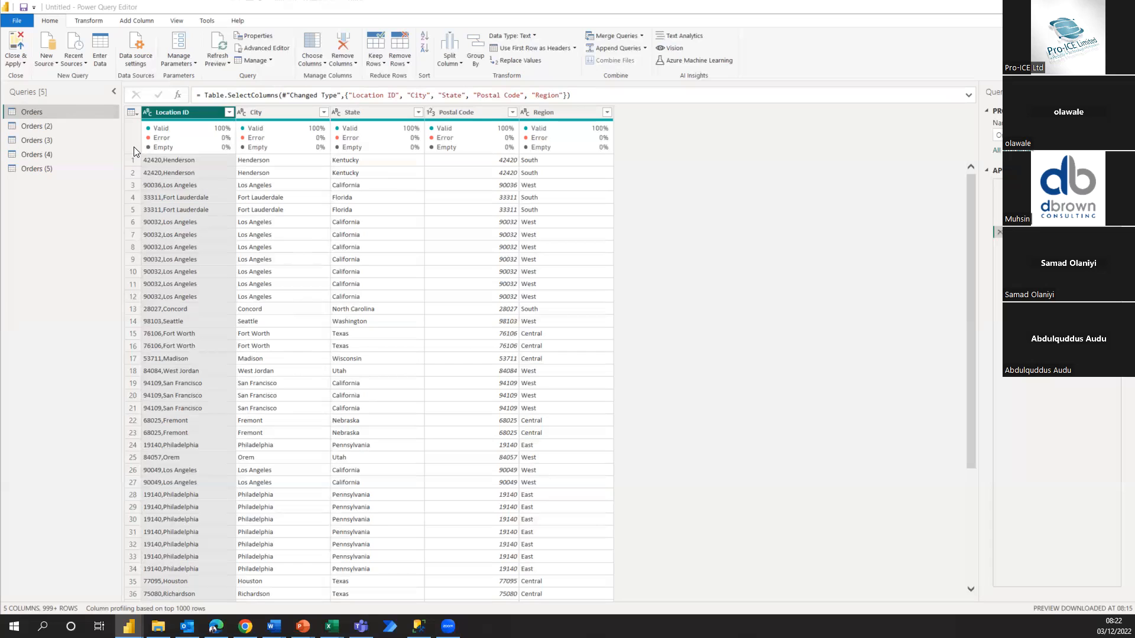
- Review the Orders query's column selection in Choose Columns, cancel it, and look over the City, State and Region columns
click(319, 63)
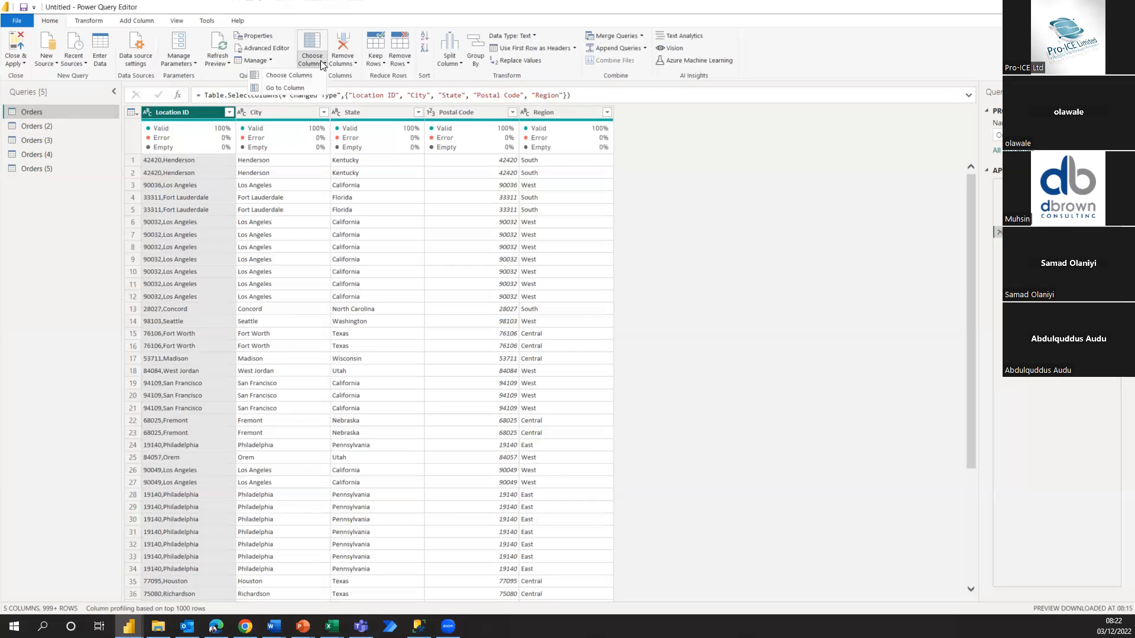
click(312, 75)
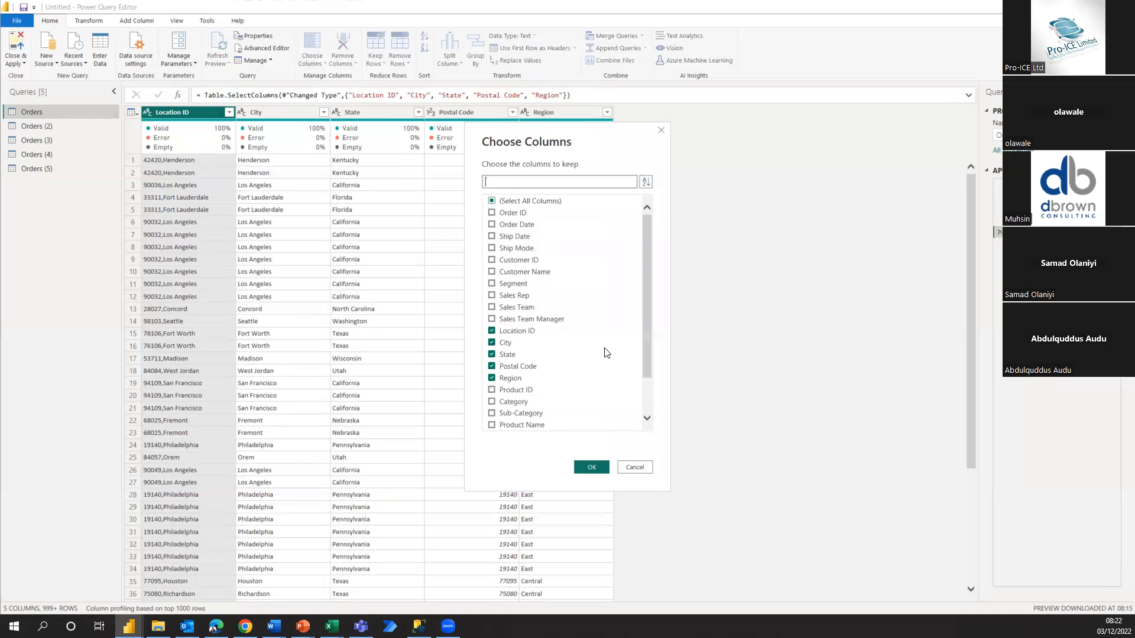
click(635, 467)
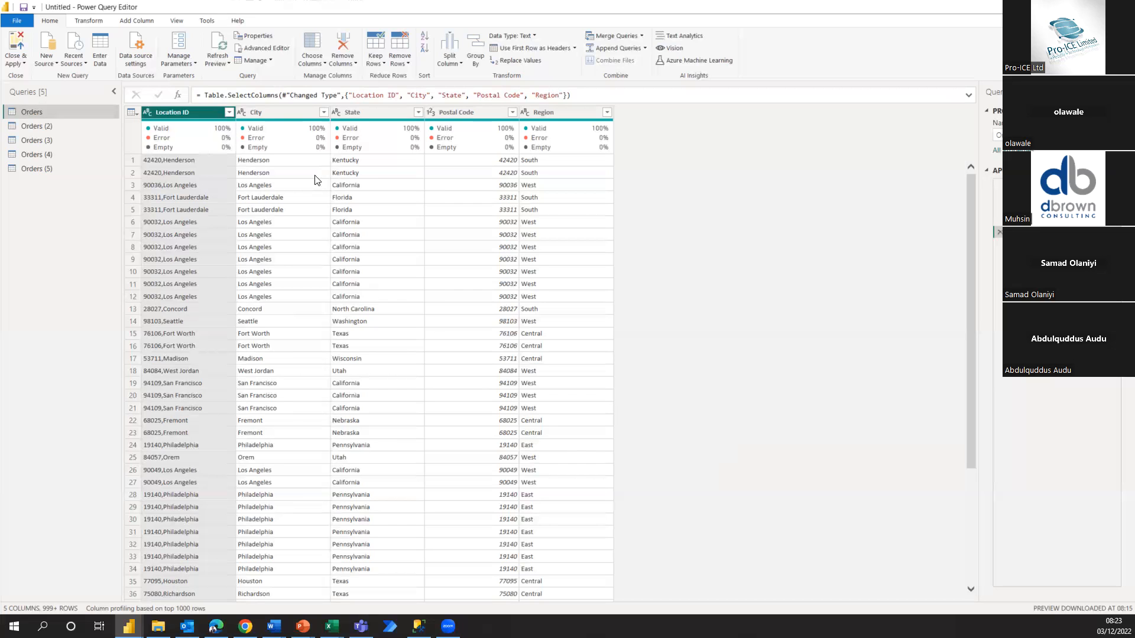
click(266, 114)
click(199, 112)
click(272, 114)
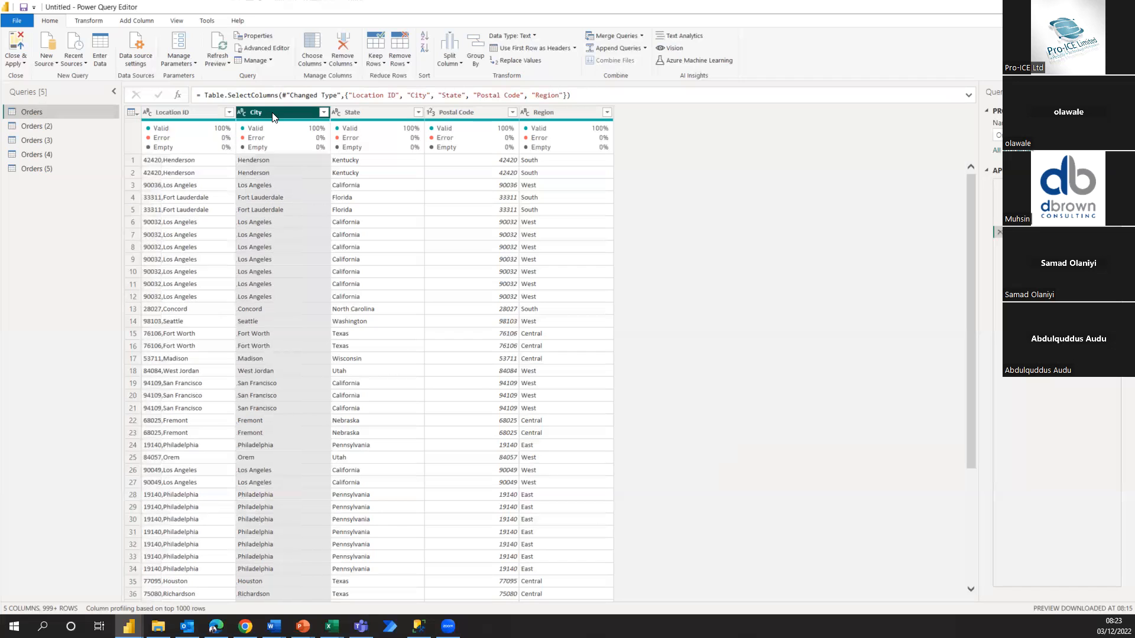
click(355, 111)
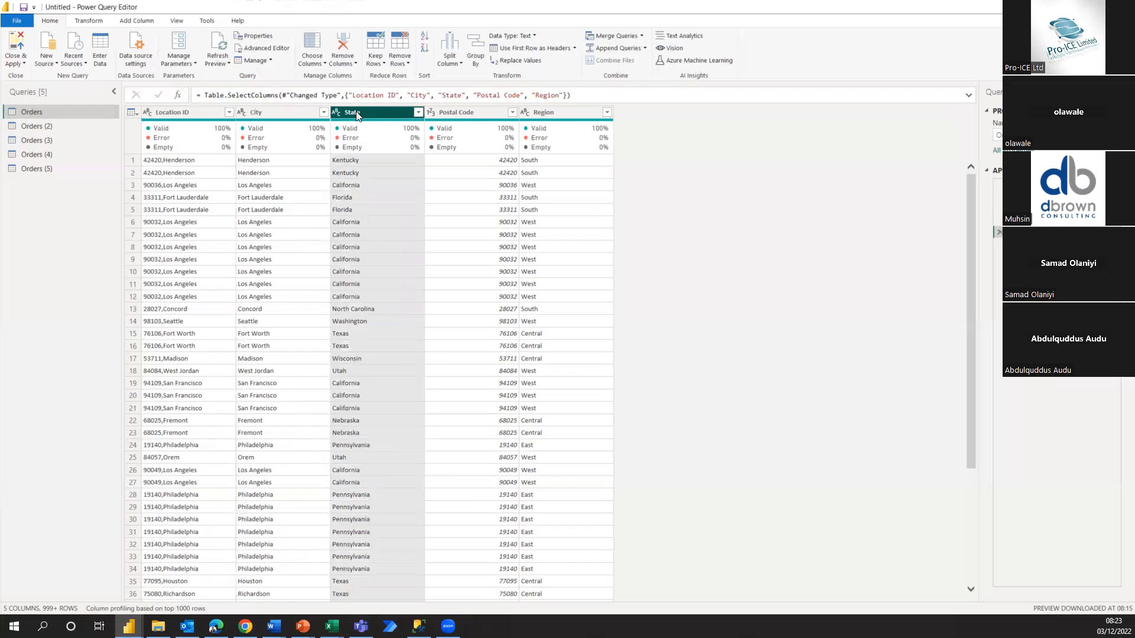
click(561, 115)
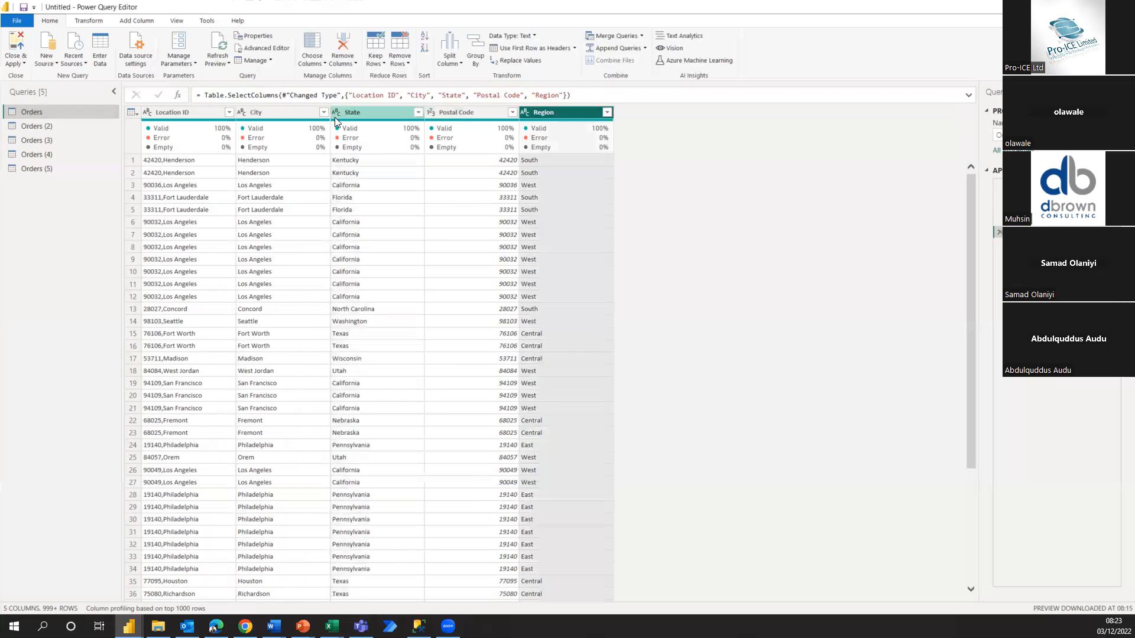
- Remove duplicate rows from the Orders query across all five location columns
click(203, 116)
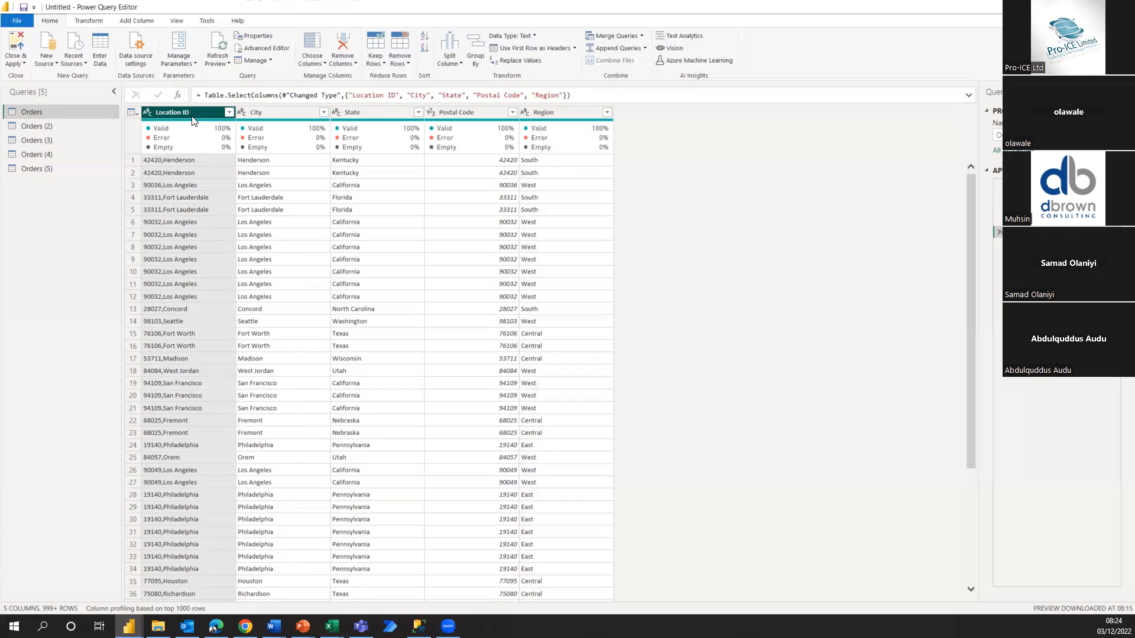
key(ctrl+a)
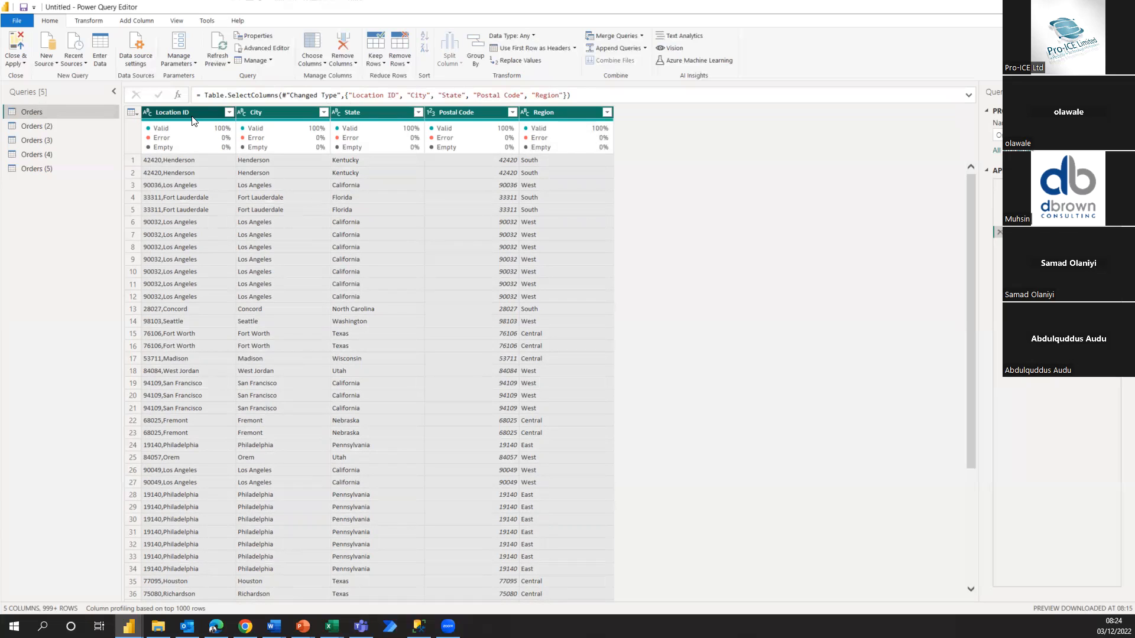
right_click(191, 120)
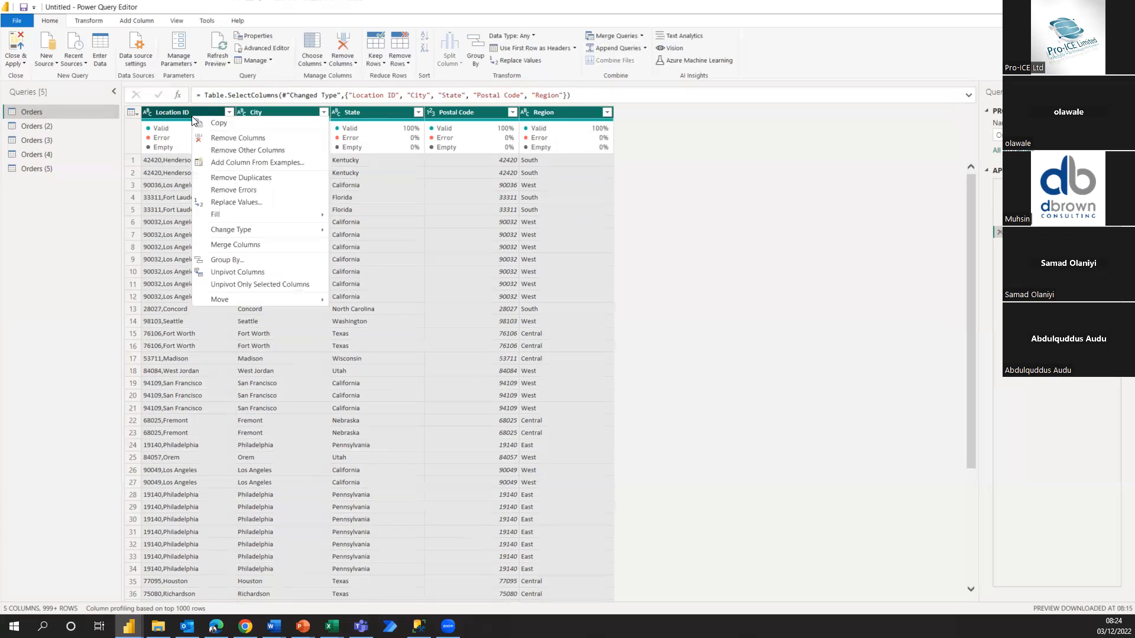
click(263, 176)
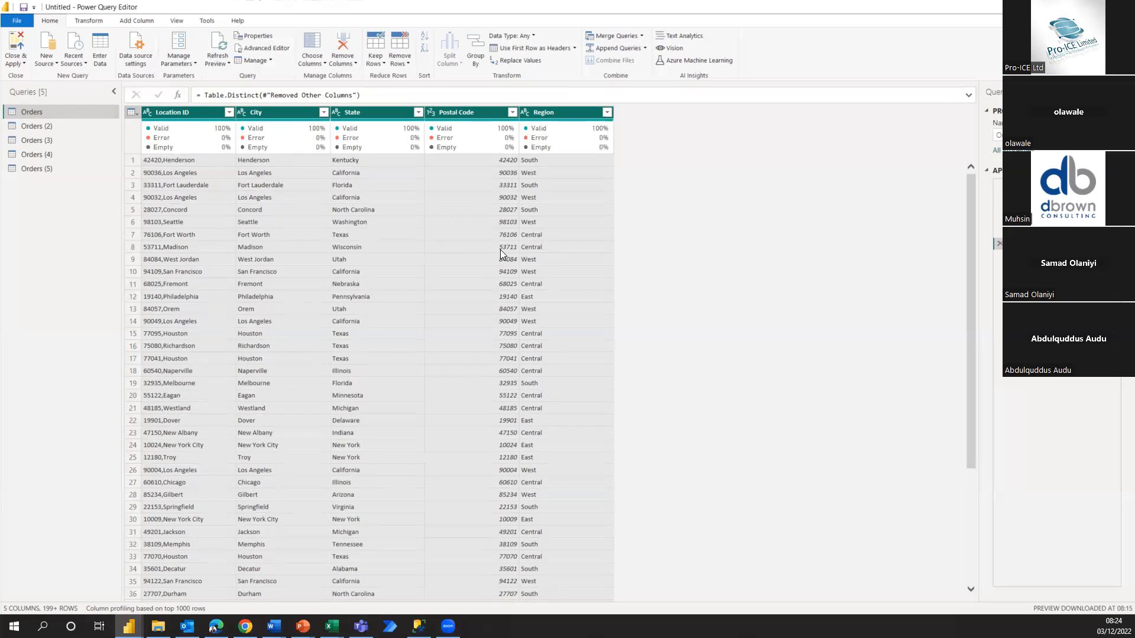
- Examine the deduplicated location rows further down the table
scroll(500, 254, down, 13)
scroll(500, 253, down, 20)
scroll(500, 254, down, 20)
scroll(500, 254, down, 20)
scroll(500, 253, down, 20)
scroll(500, 250, down, 20)
scroll(372, 214, down, 15)
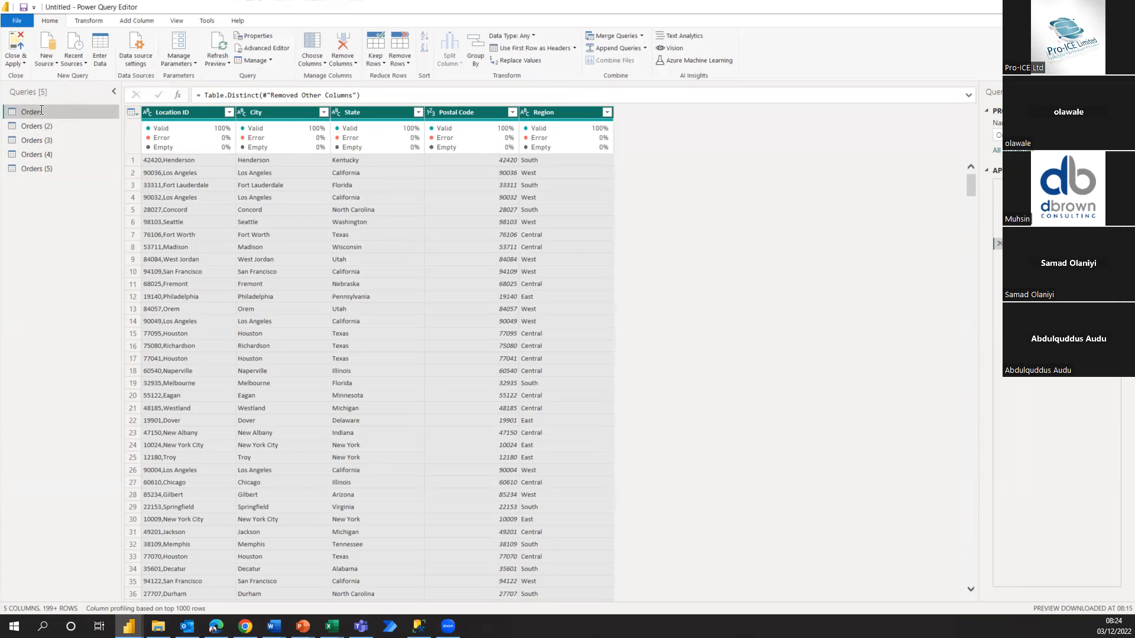
- Rename the deduplicated Orders query as D_Location
double_click(41, 111)
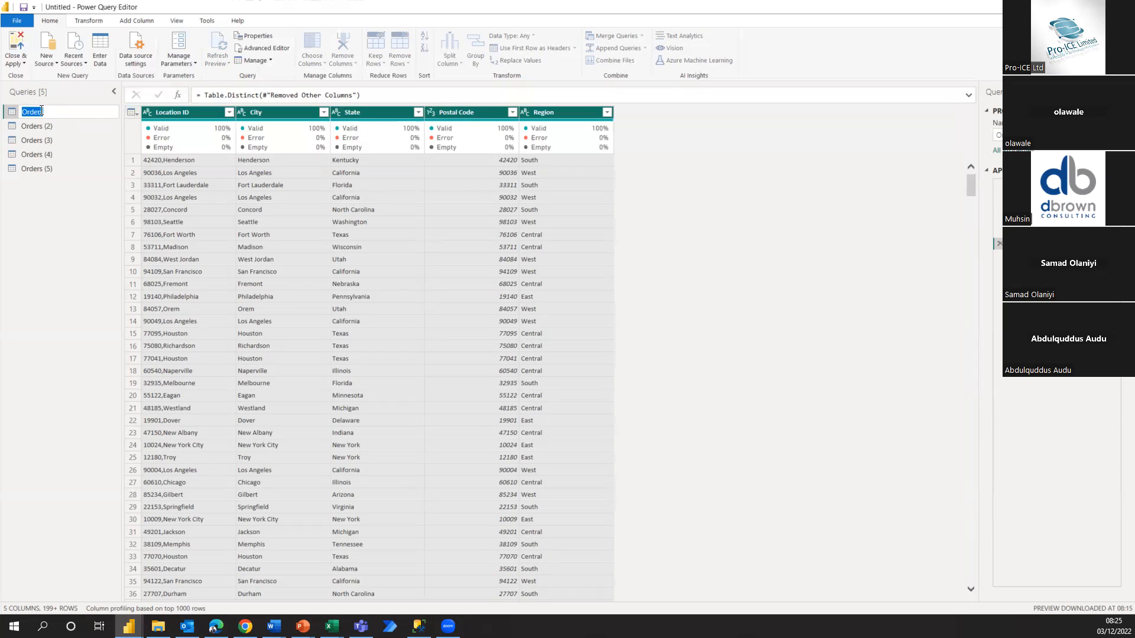
key(super+l)
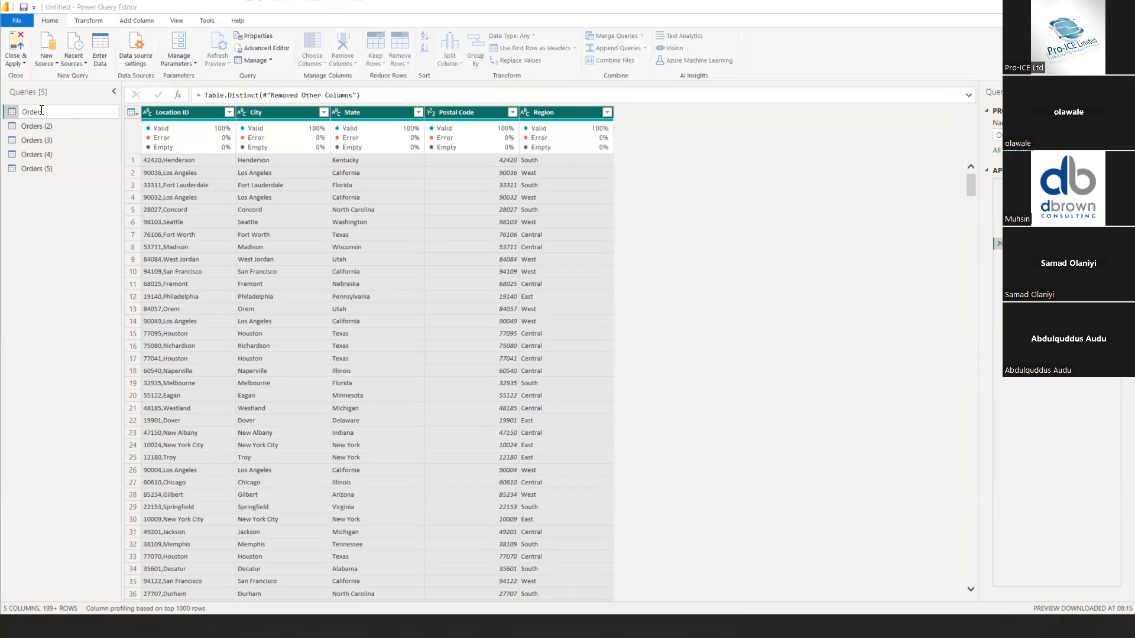
click(42, 110)
double_click(41, 110)
text(D_)
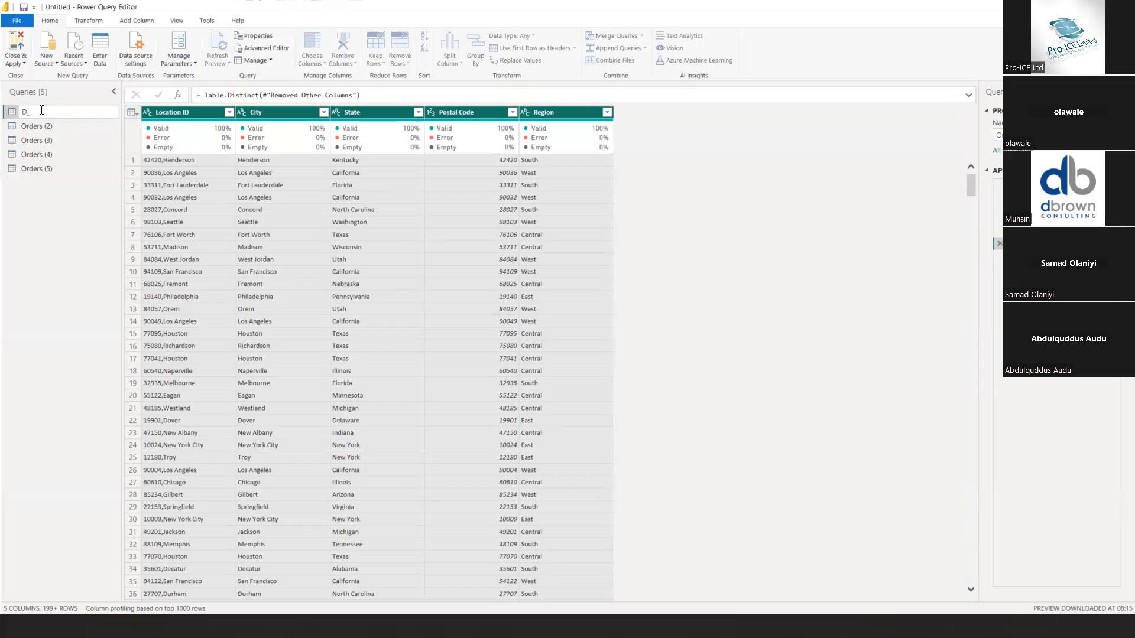
text(Location)
click(91, 198)
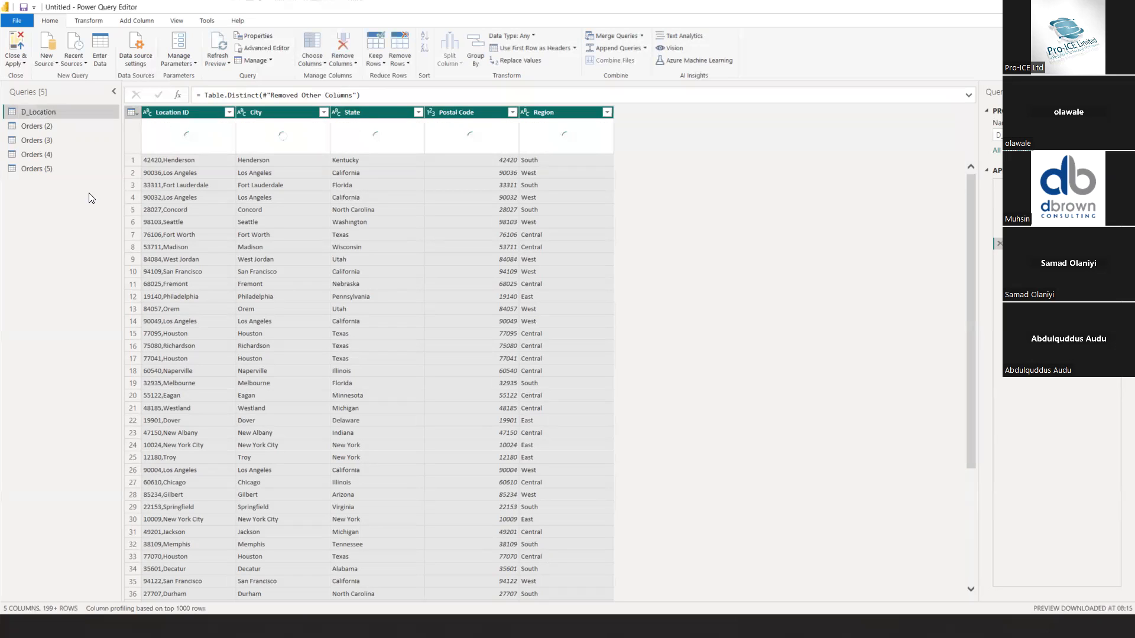